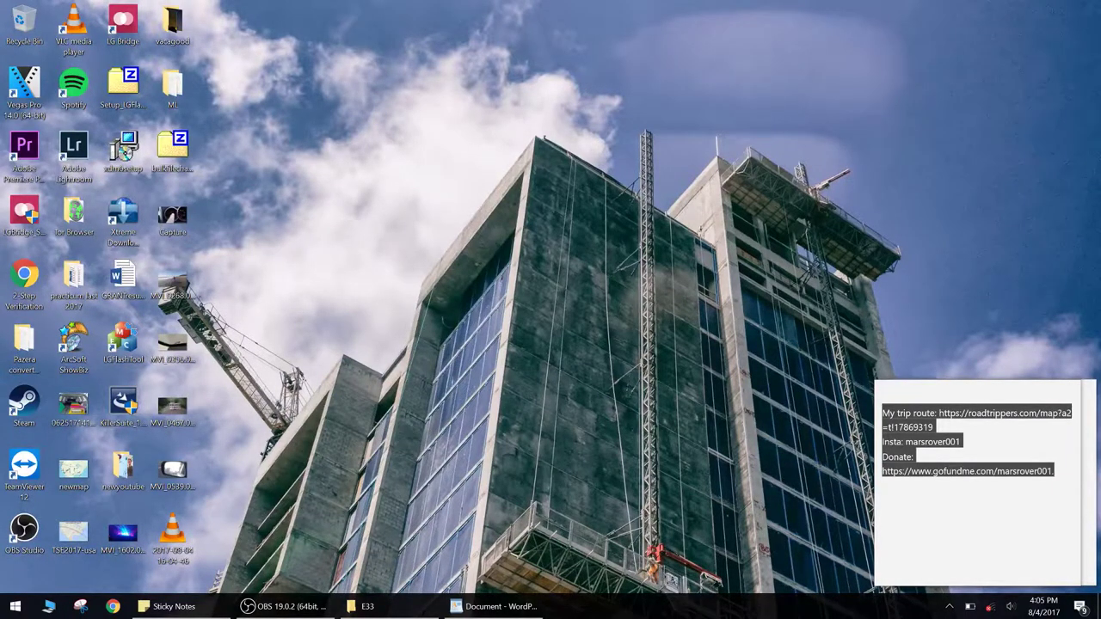
# Step: Read the list of editing stages in the WordPad document, and minimize the document
pyautogui.click(495, 607)
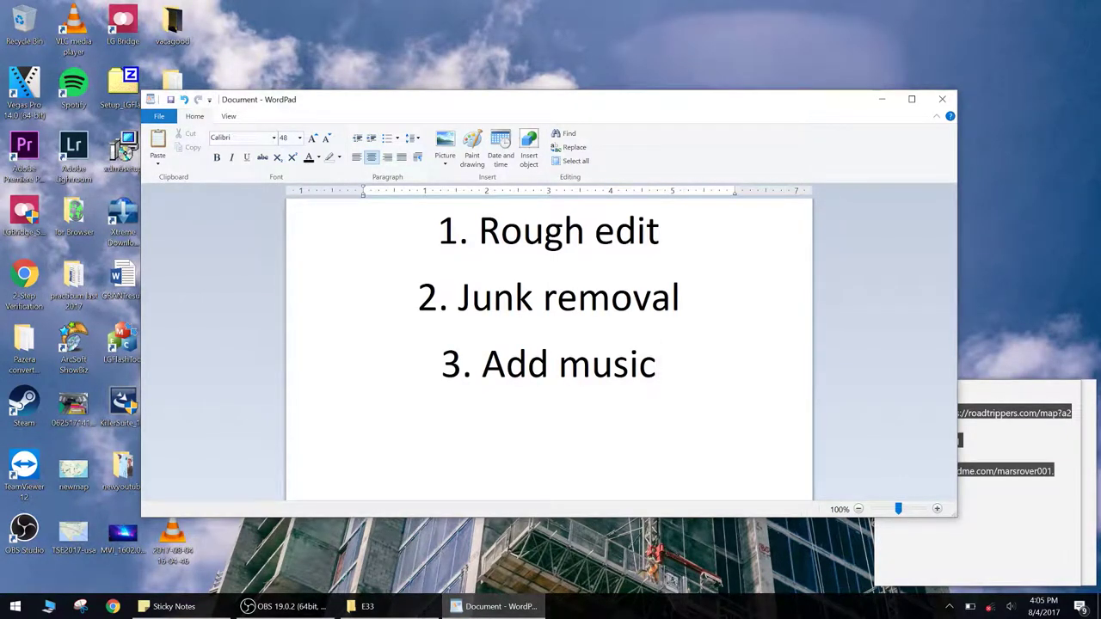
pyautogui.press('super+Down')
# Step: Launch Adobe Premiere Pro and create a new project named ada33
pyautogui.click(24, 148)
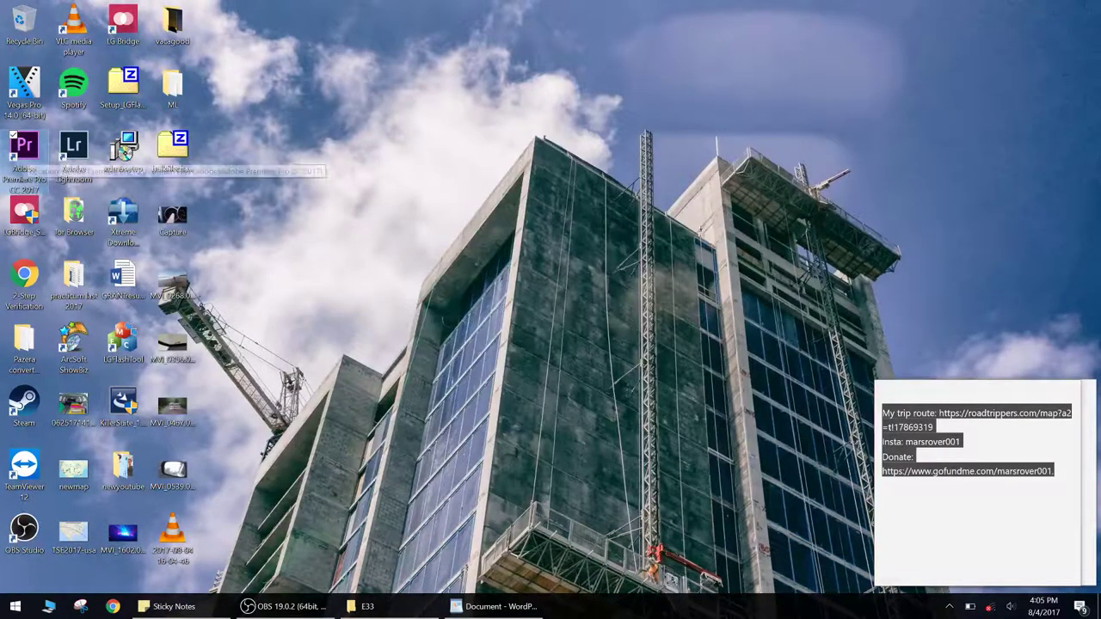
pyautogui.doubleClick(24, 147)
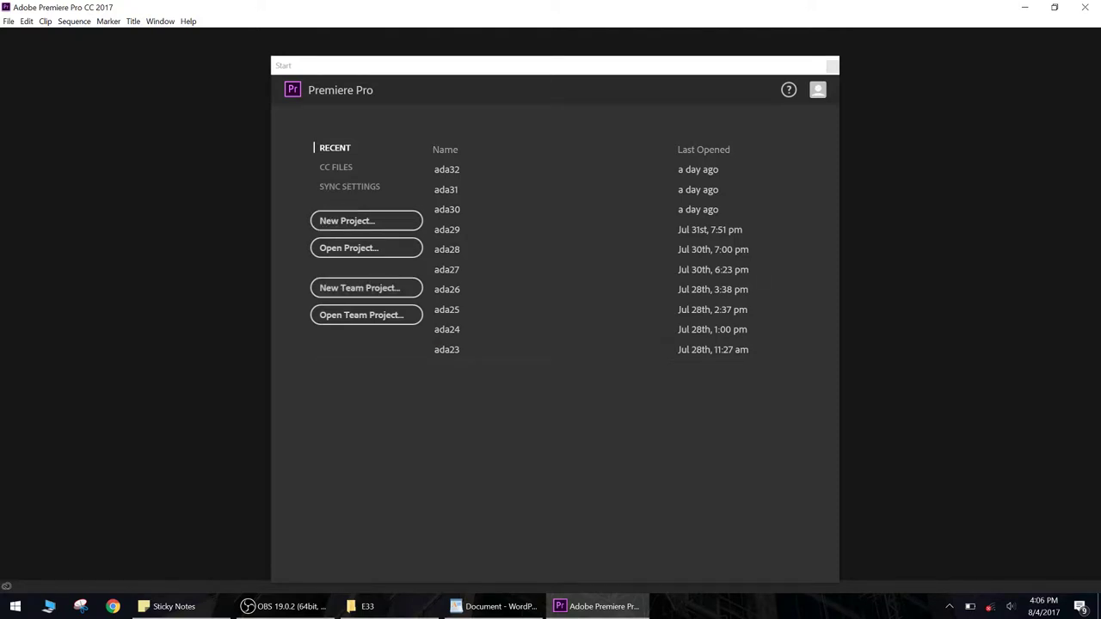
pyautogui.click(366, 220)
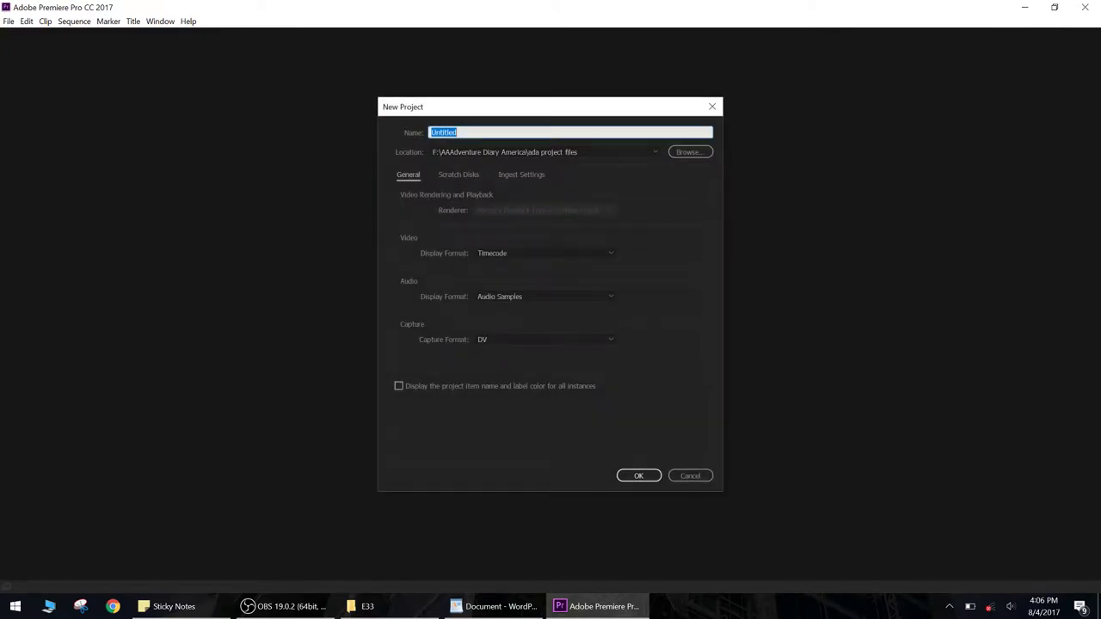
pyautogui.write('ada33')
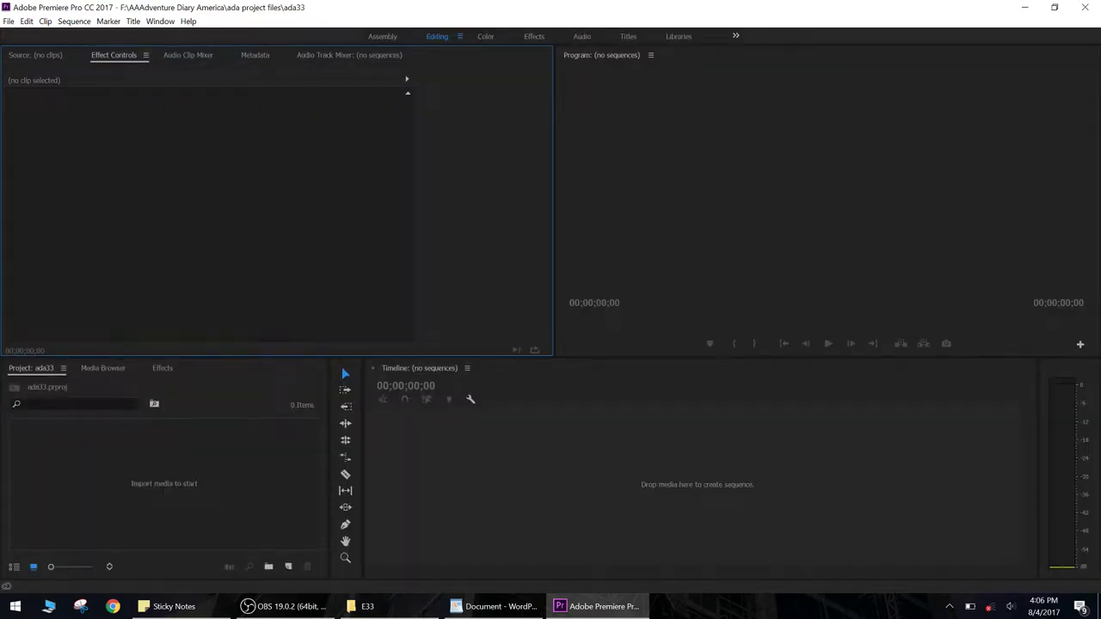
# Step: Review the keyboard shortcut assignments, and close the shortcut editor
pyautogui.click(159, 21)
pyautogui.moveTo(26, 21)
pyautogui.click(54, 353)
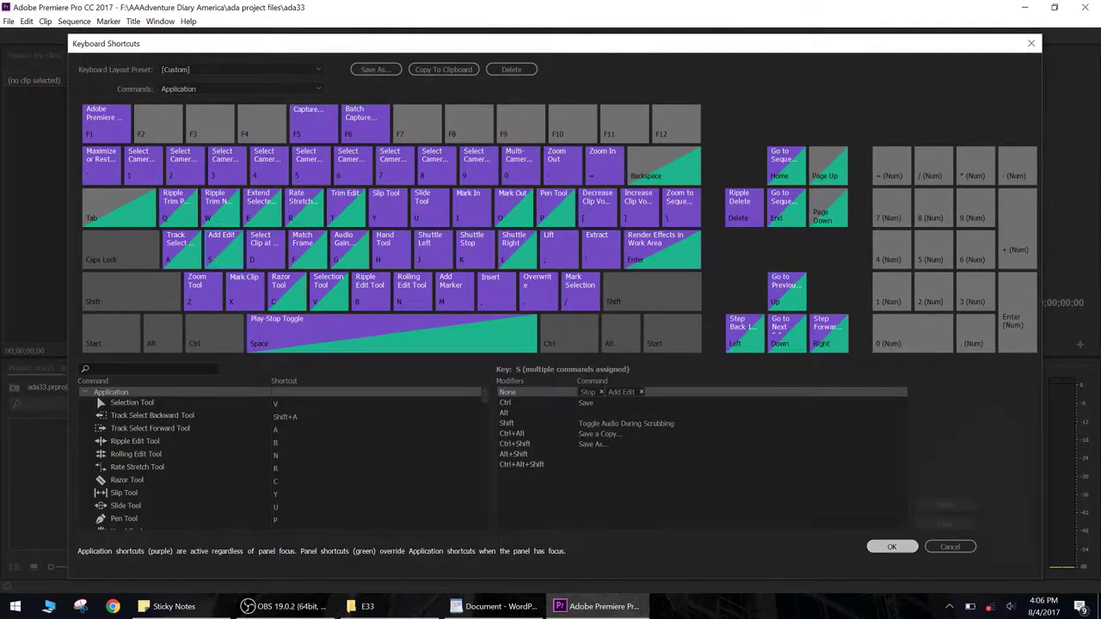
pyautogui.press('Return')
# Step: Import all video clips from the E33 folder inside AAAdventure Diary America
pyautogui.hotkey('ctrl', 'i')
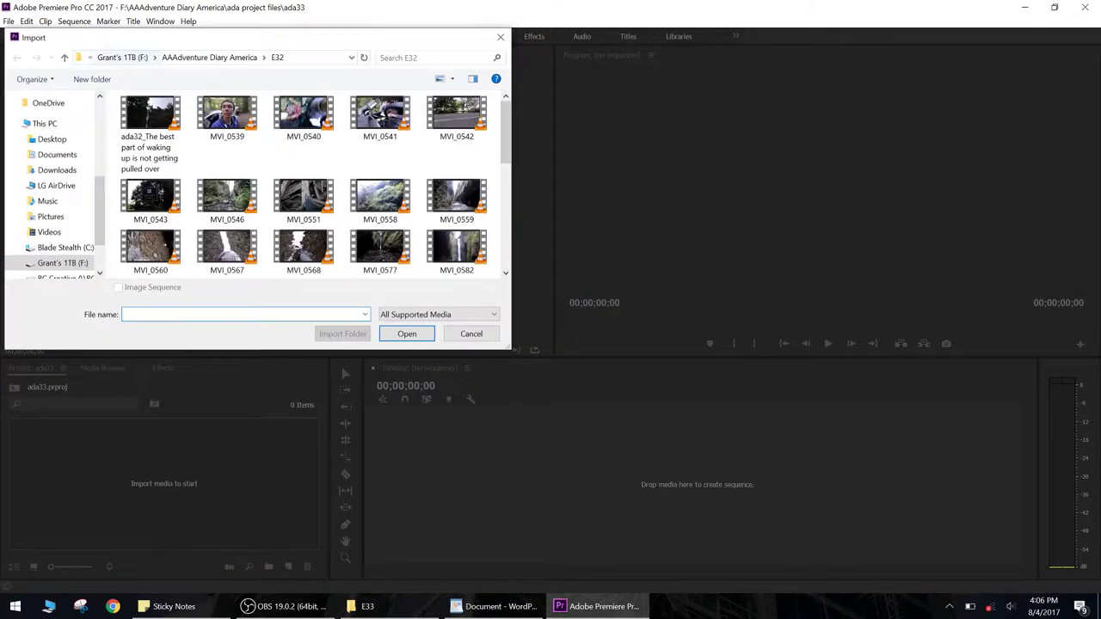
pyautogui.click(209, 58)
pyautogui.scroll(-2, 308, 207)
pyautogui.click(148, 207)
pyautogui.press('Return')
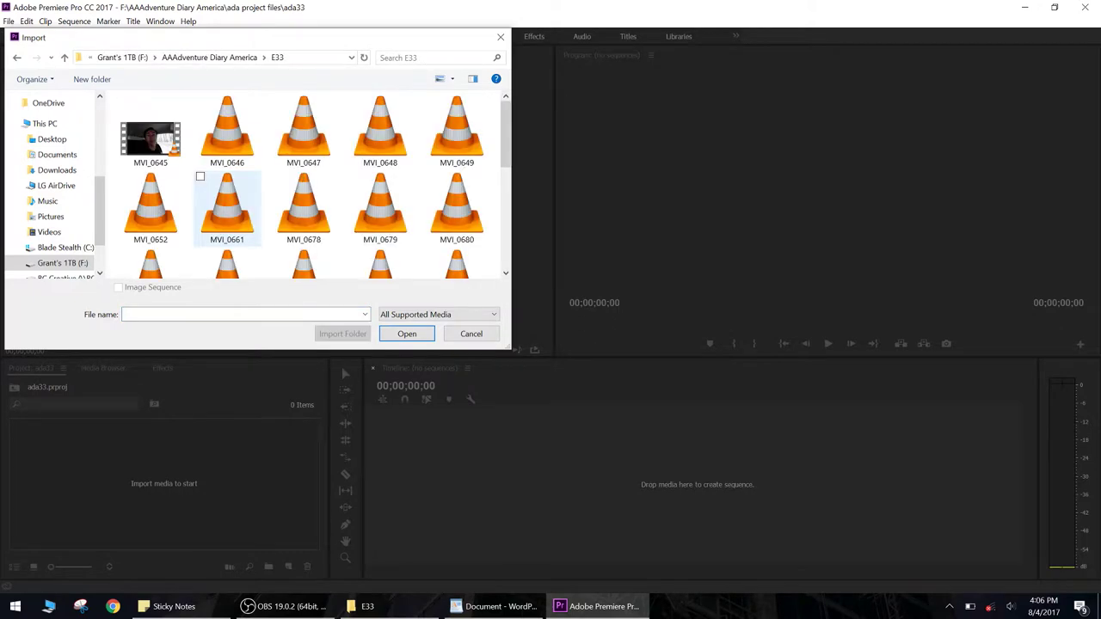
pyautogui.press('Down')
pyautogui.hotkey('ctrl', 'a')
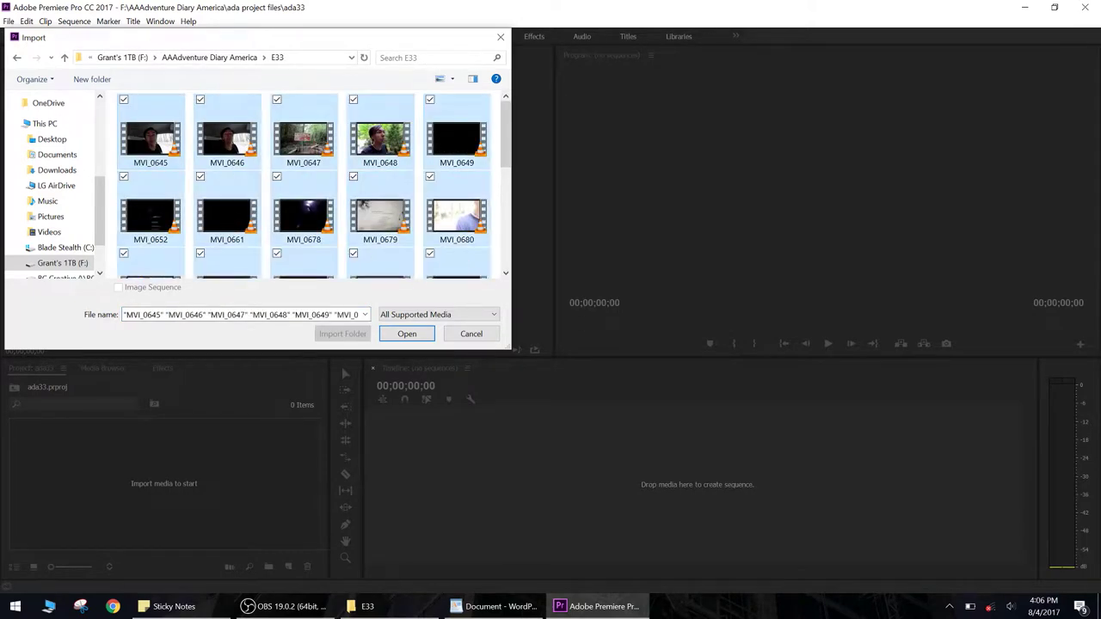
pyautogui.press('Return')
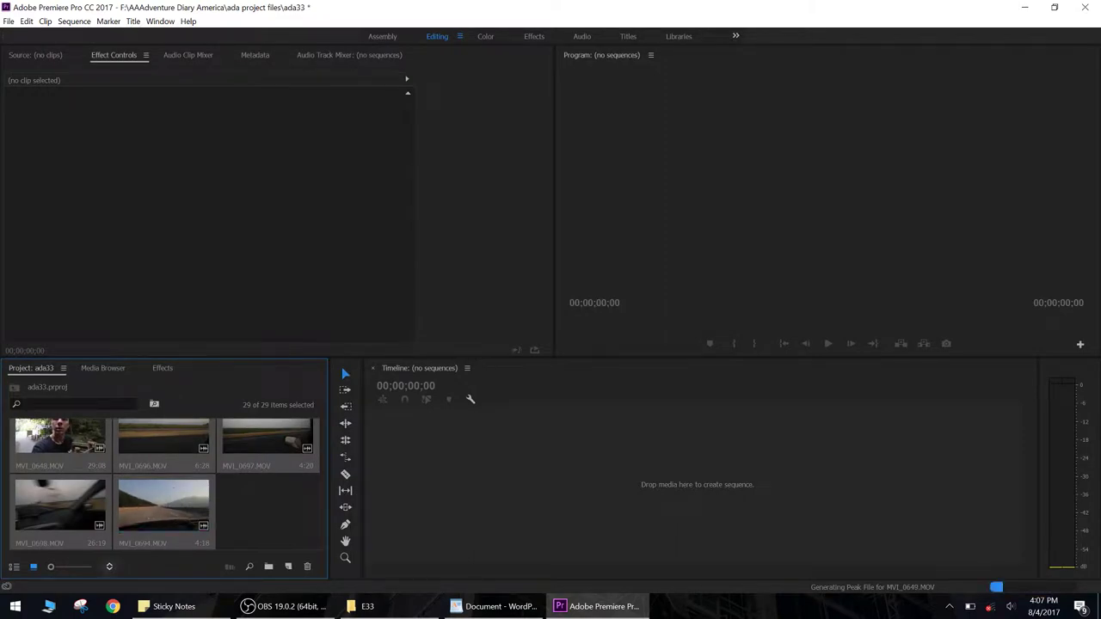
# Step: Sort the imported clips by Name, and clear the selection at the beginning of the bin
pyautogui.click(110, 566)
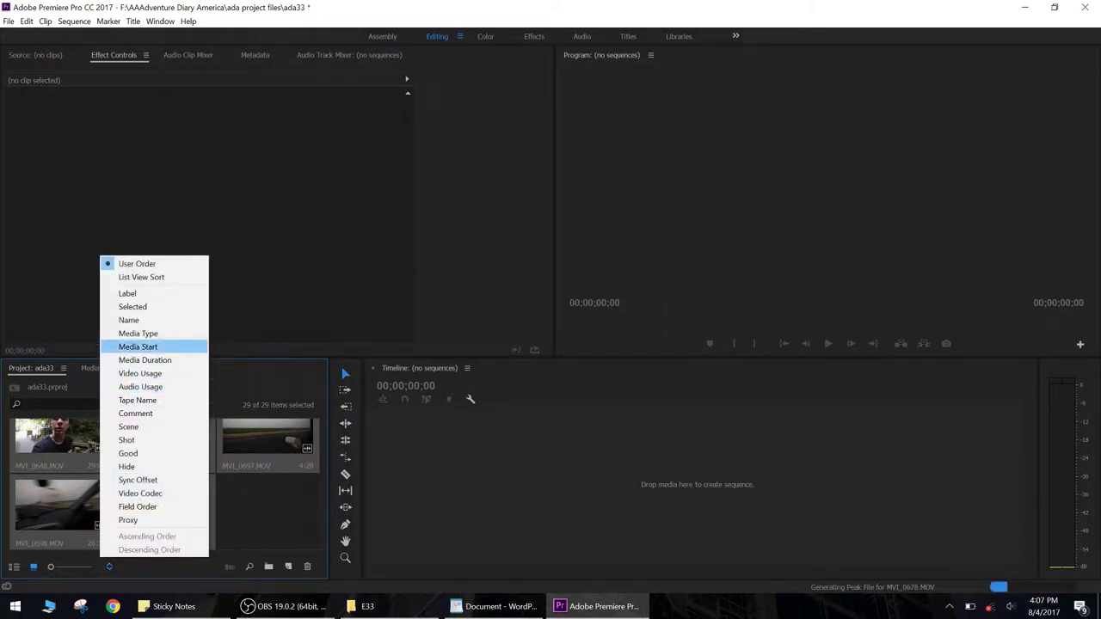
pyautogui.click(129, 320)
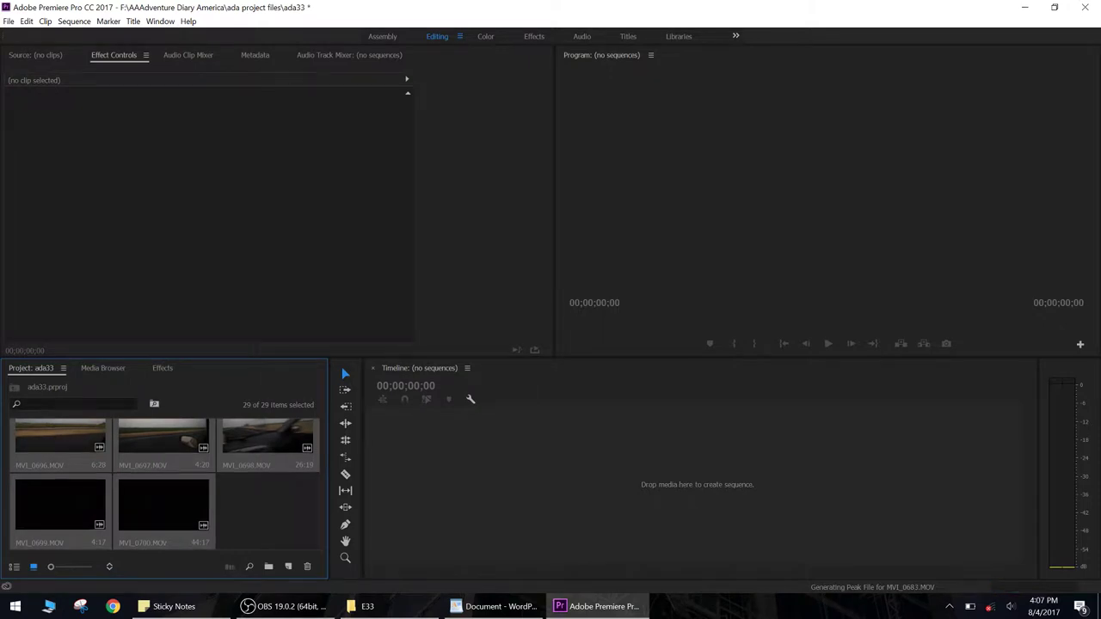
pyautogui.scroll(10, 163, 483)
pyautogui.hotkey('ctrl', 'shift', 'a')
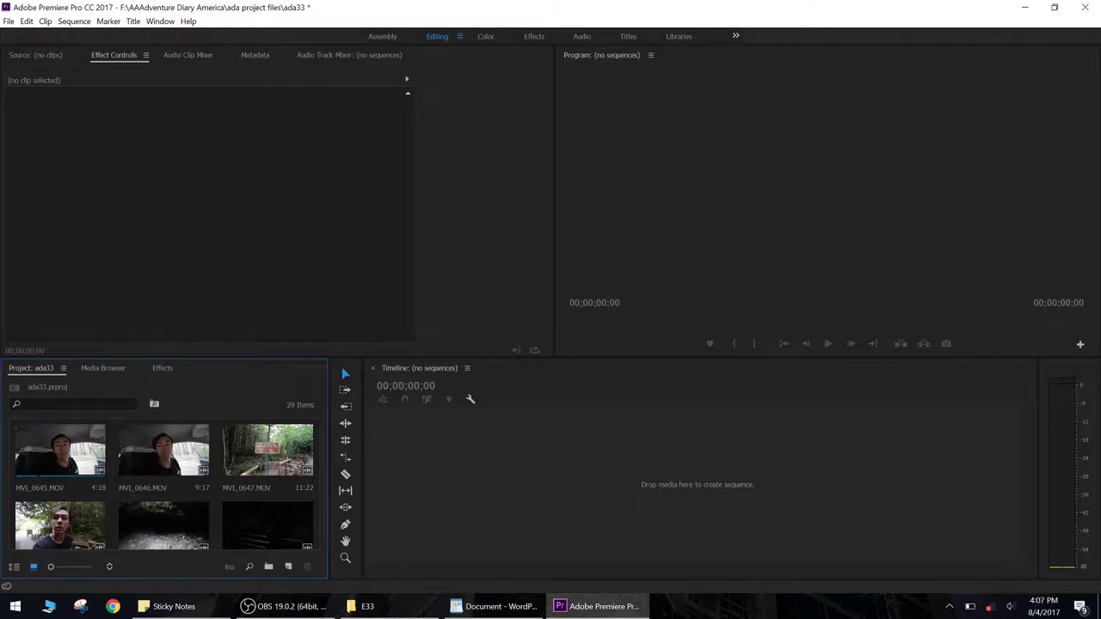
# Step: Open clip MVI_0645.MOV in the Source monitor and play it from the start
pyautogui.doubleClick(64, 449)
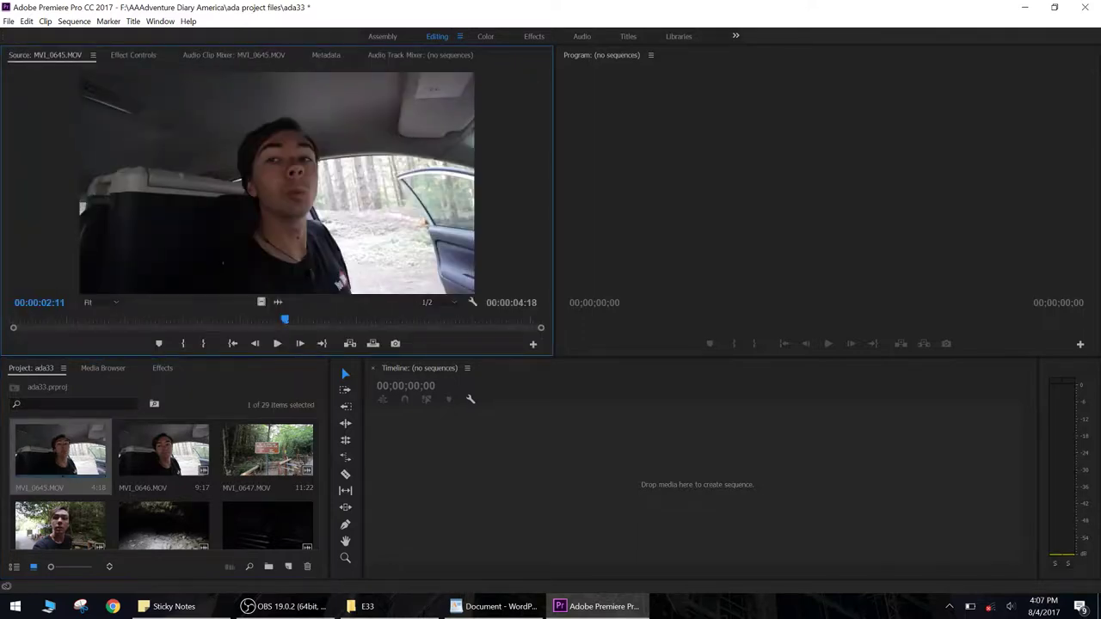
pyautogui.click(14, 320)
pyautogui.press('space')
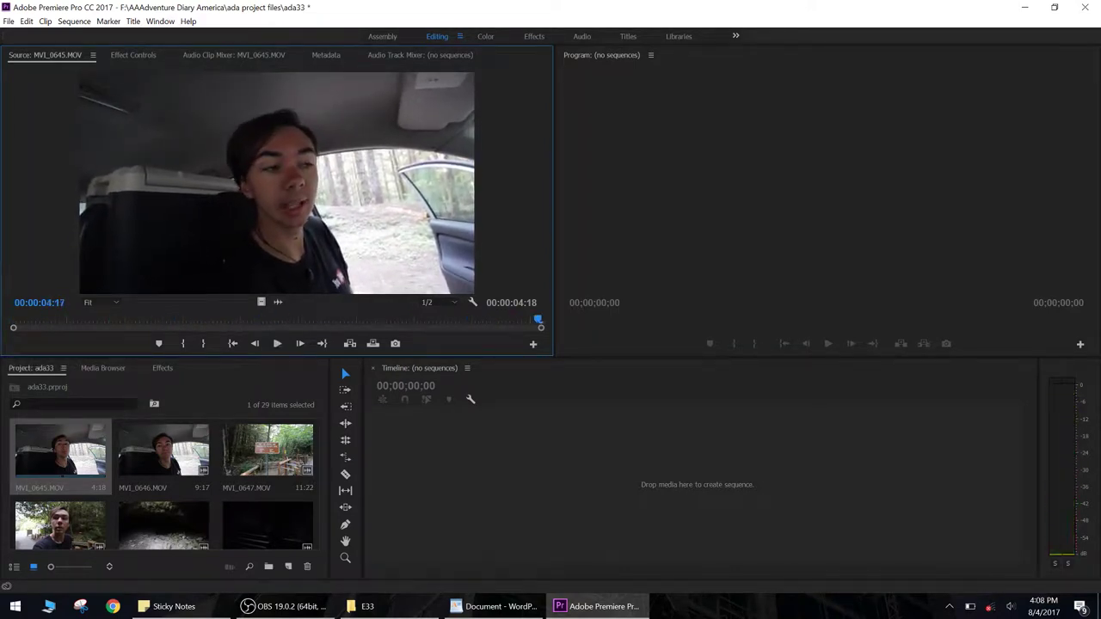
# Step: Preview clip MVI_0646.MOV and mark an In point at 00:00:01:14 and an Out point at 00:00:03:18
pyautogui.doubleClick(163, 450)
pyautogui.press('Home')
pyautogui.press('space')
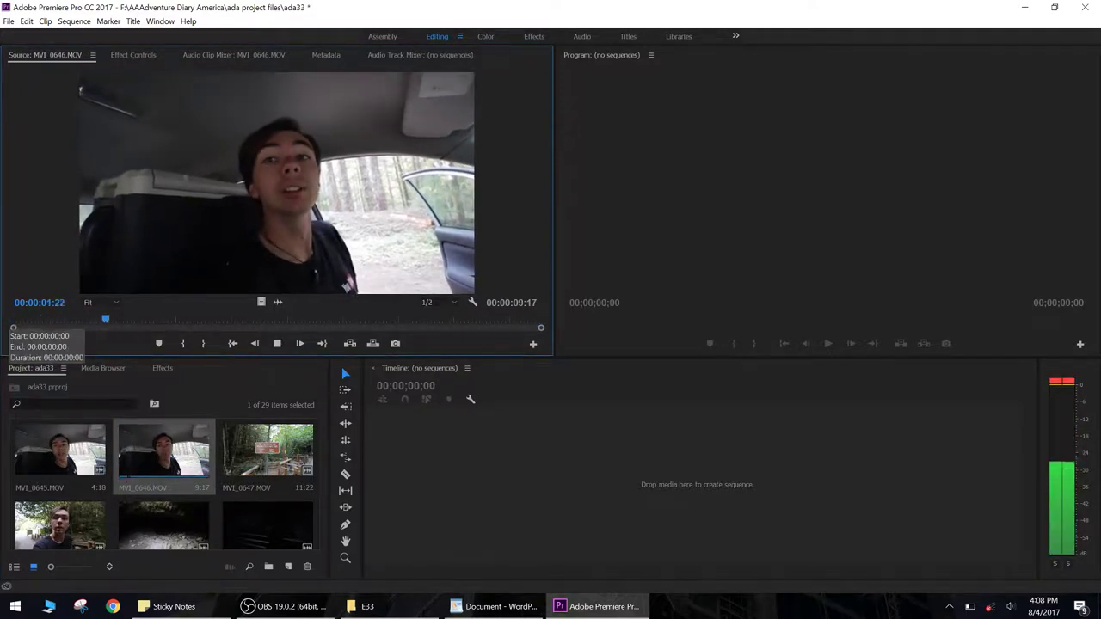
pyautogui.press('space')
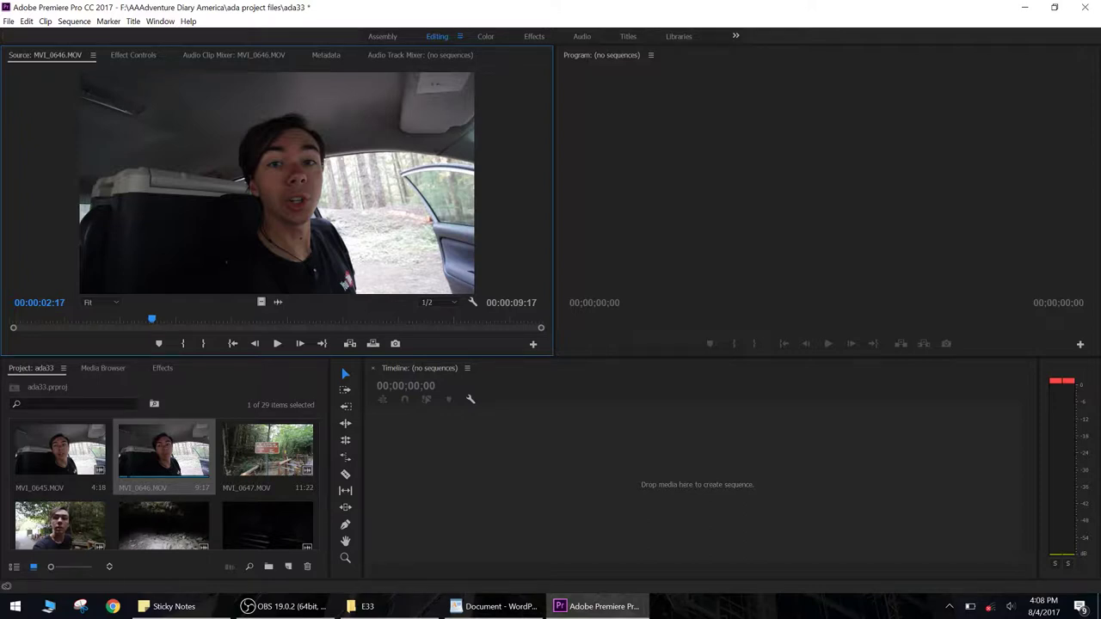
pyautogui.click(65, 319)
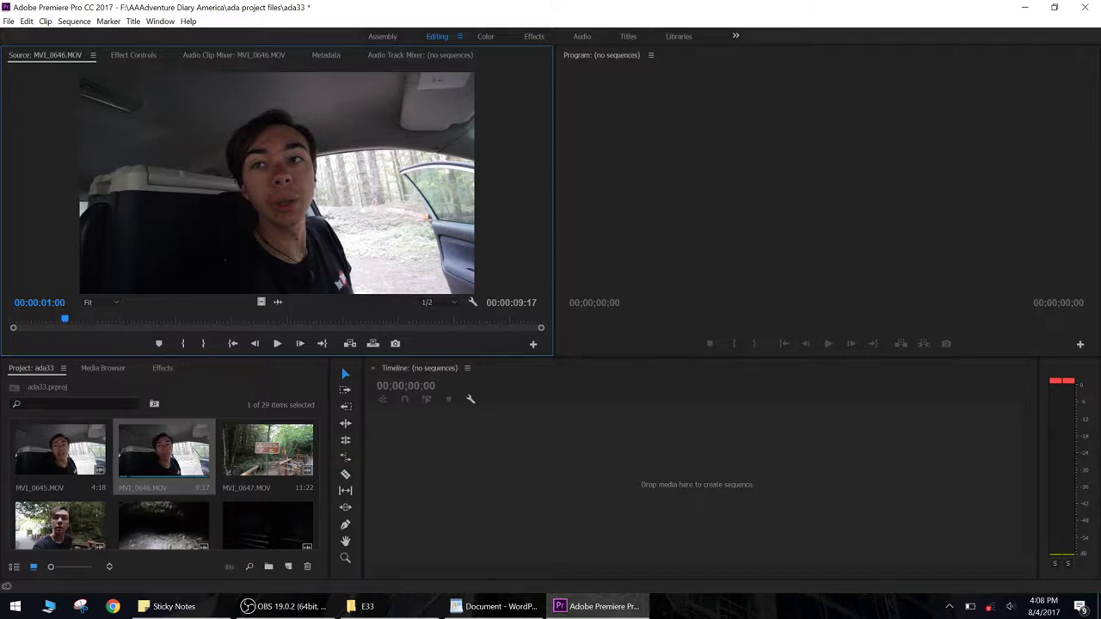
pyautogui.press('space')
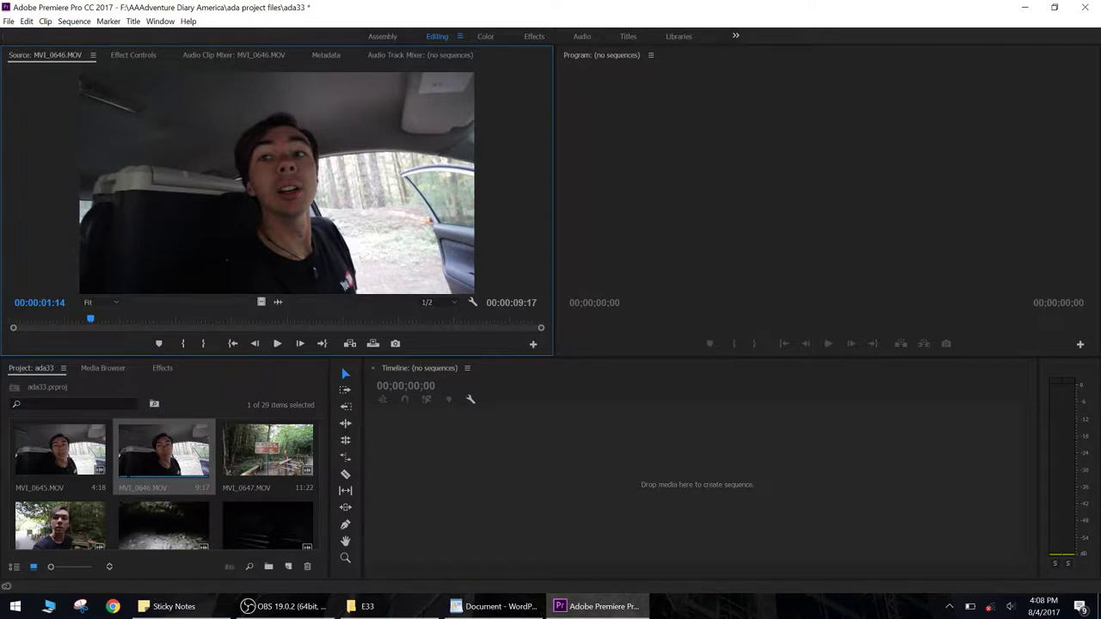
pyautogui.press('i')
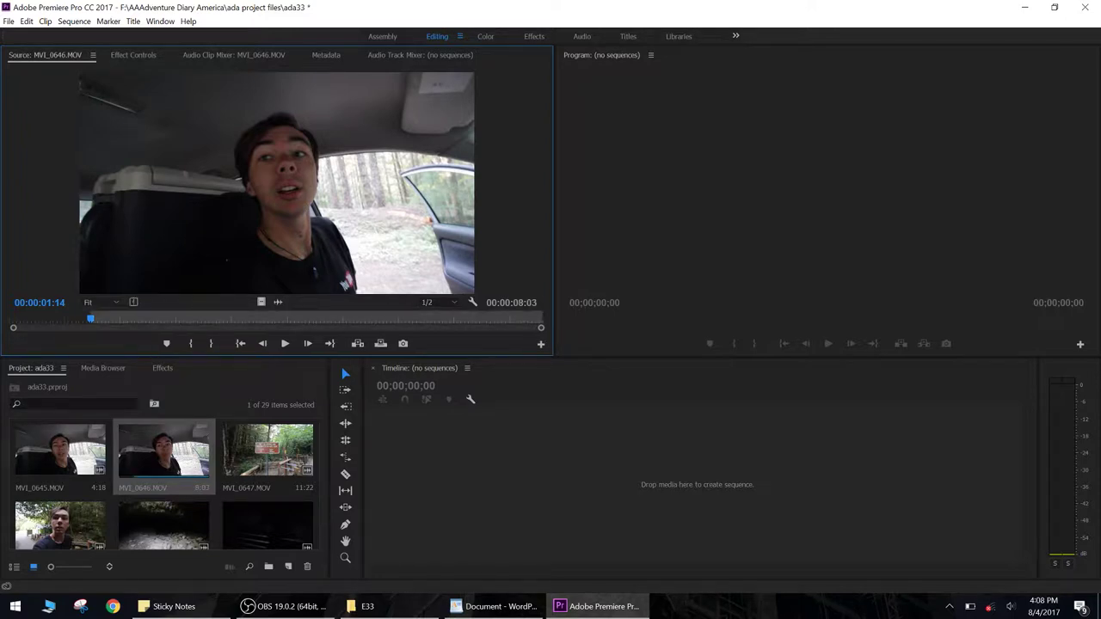
pyautogui.press('space')
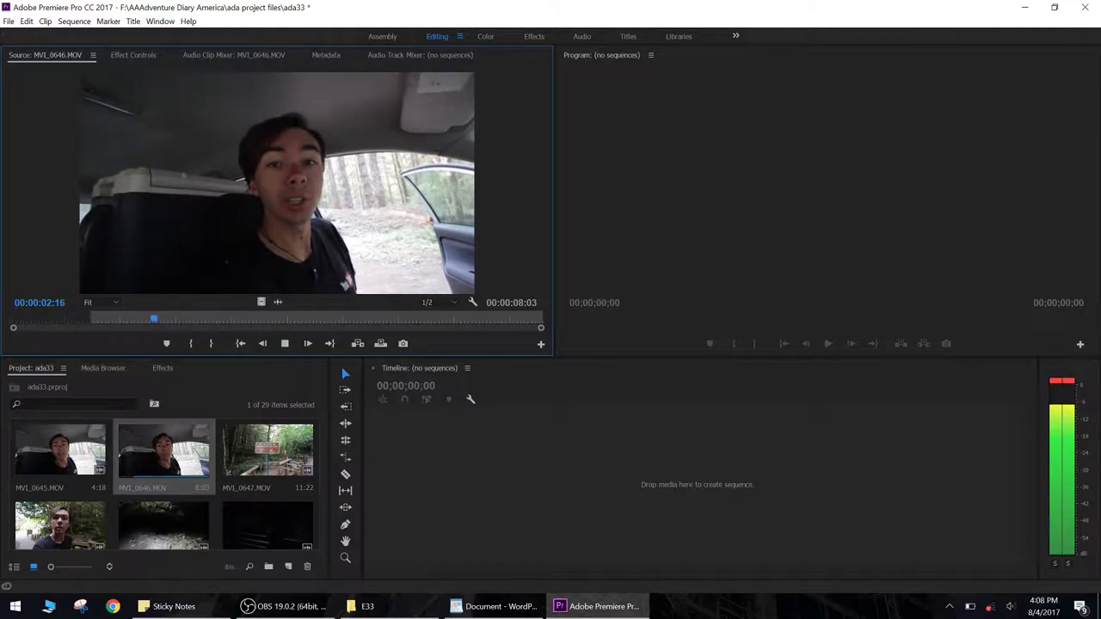
pyautogui.press('space')
pyautogui.press('o')
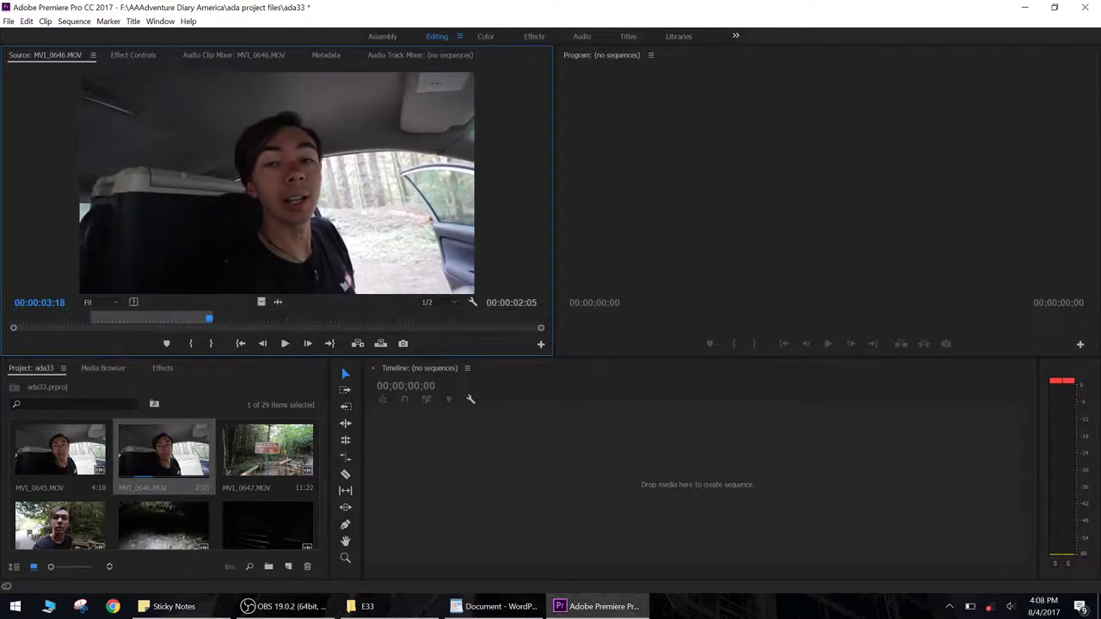
# Step: Trim MVI_0646.MOV with an In point a few frames later and an Out point at 00:00:09:10, and create a sequence from it
pyautogui.moveTo(209, 319); pyautogui.dragTo(105, 318)
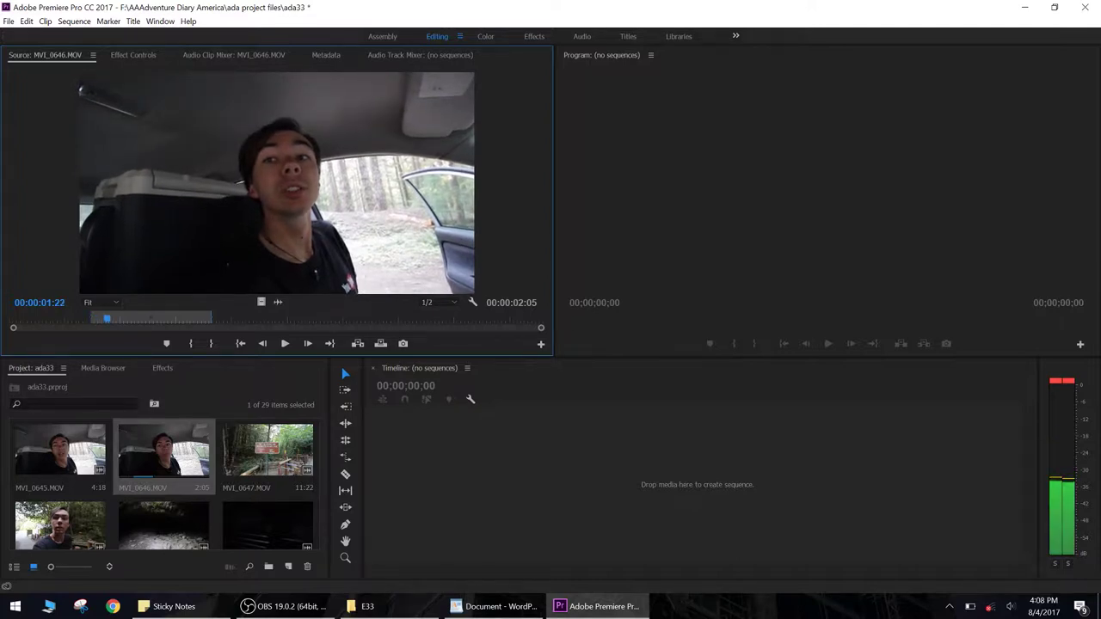
pyautogui.press('Left')
pyautogui.press('Left')
pyautogui.press('Left')
pyautogui.press('Left')
pyautogui.press('i')
pyautogui.press('space')
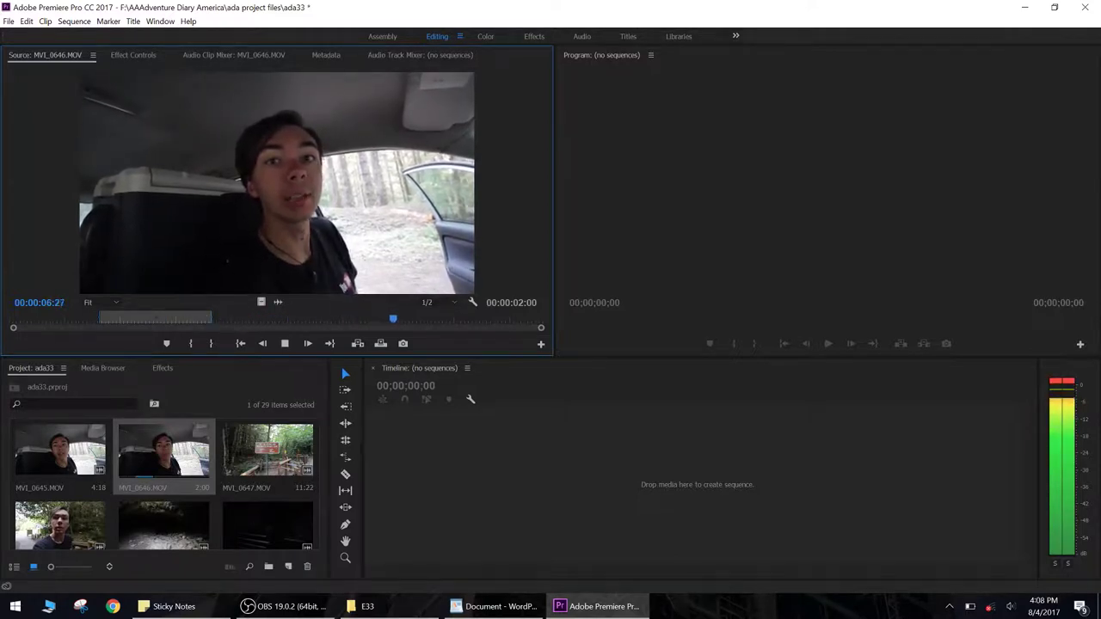
pyautogui.press('o')
pyautogui.press('space')
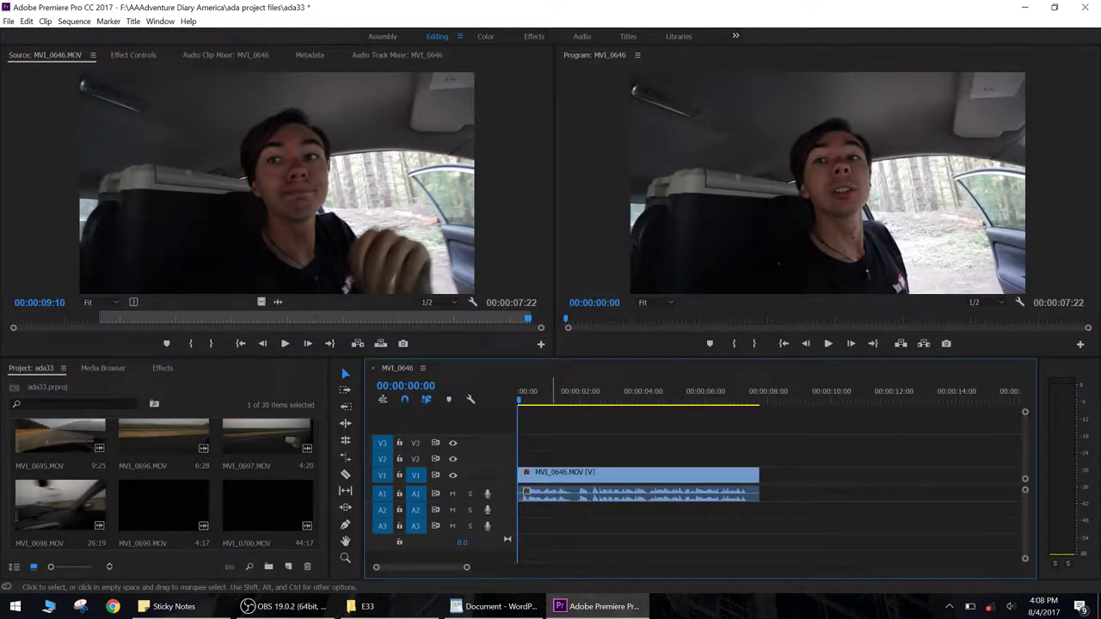
# Step: Split the MVI_0646.MOV clip on the timeline at 00:00:04:01 and at 00:00:02:11
pyautogui.press('End')
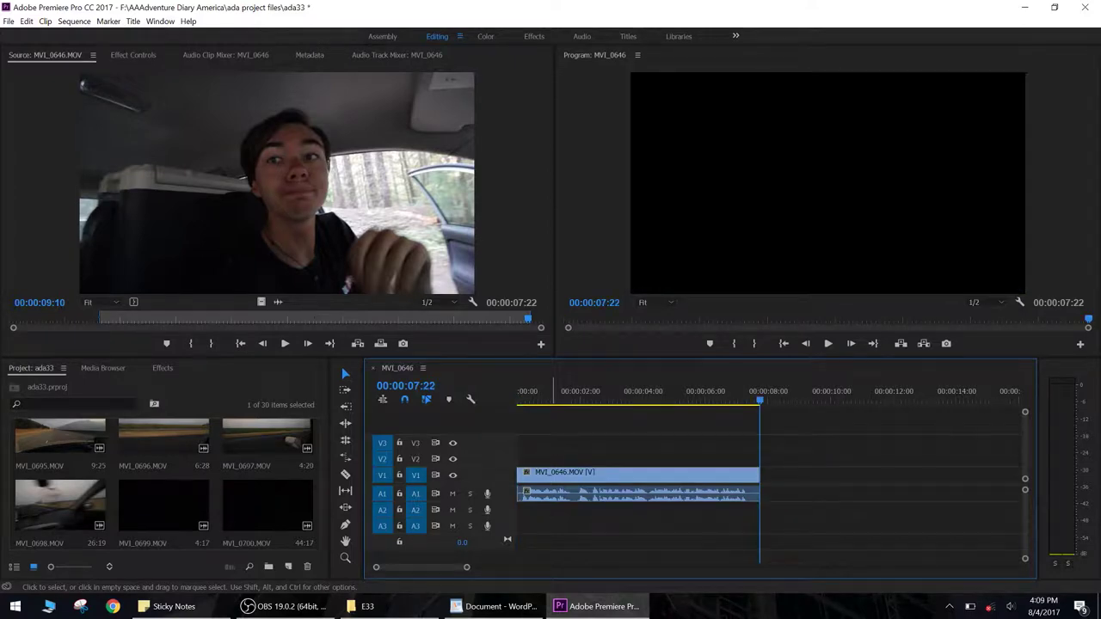
pyautogui.press('Home')
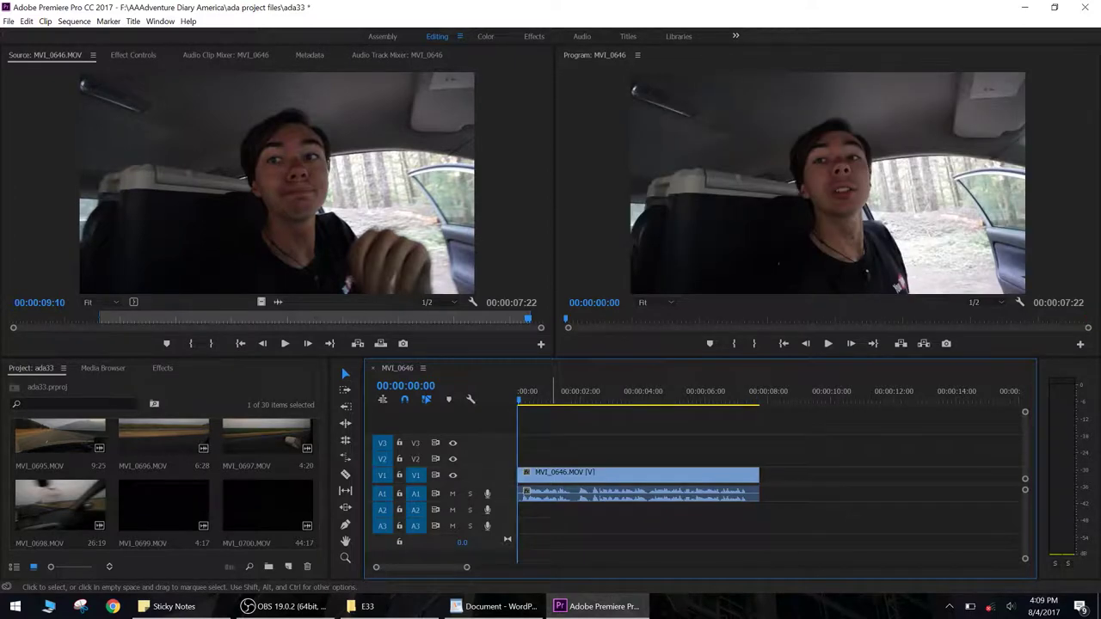
pyautogui.click(643, 392)
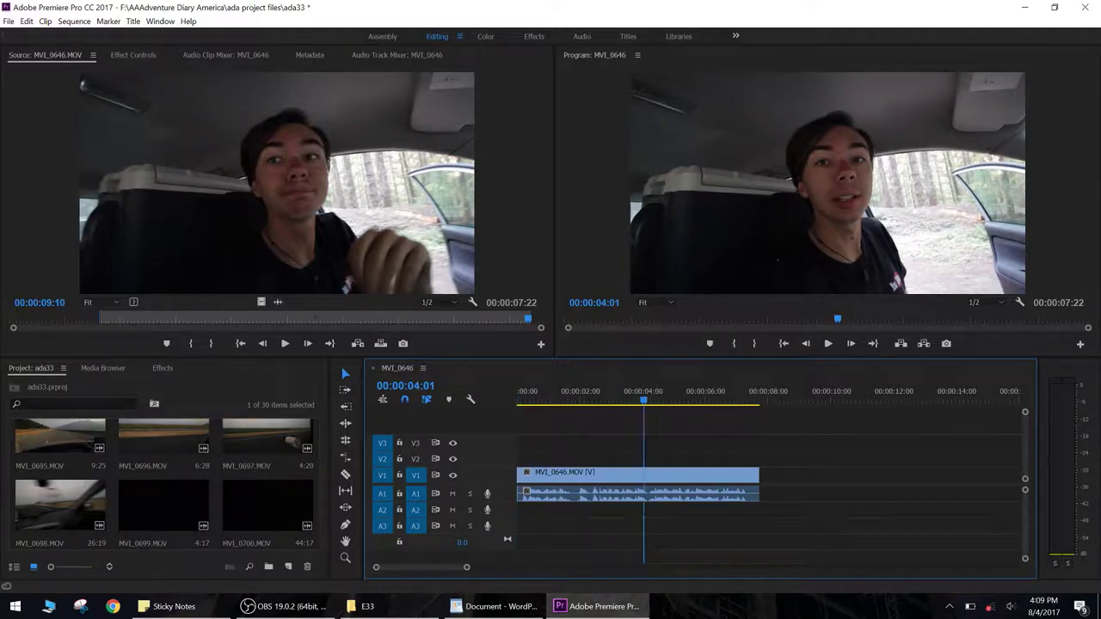
pyautogui.hotkey('ctrl', 'k')
pyautogui.click(592, 387)
pyautogui.hotkey('ctrl', 'k')
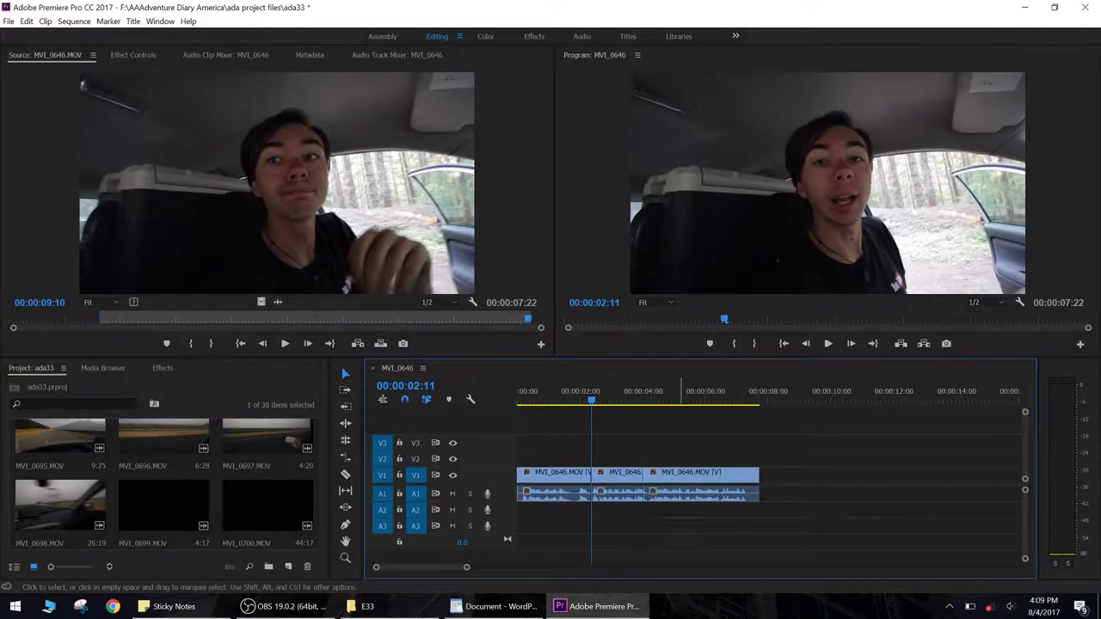
# Step: Jump back and forth between the edit points on the timeline, and undo both splits
pyautogui.press('Up')
pyautogui.press('Down')
pyautogui.press('Down')
pyautogui.press('Down')
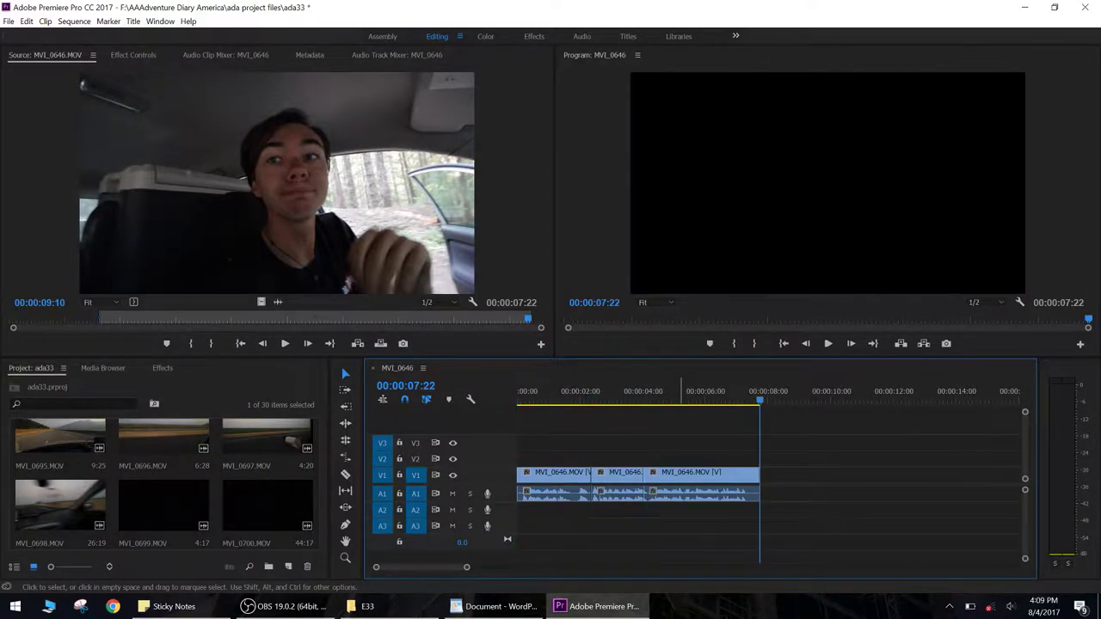
pyautogui.press('Up')
pyautogui.press('Up')
pyautogui.press('Up')
pyautogui.press('Down')
pyautogui.press('Down')
pyautogui.press('Down')
pyautogui.hotkey('ctrl', 'z')
pyautogui.hotkey('ctrl', 'z')
pyautogui.scroll(8, 163, 483)
pyautogui.click(52, 452)
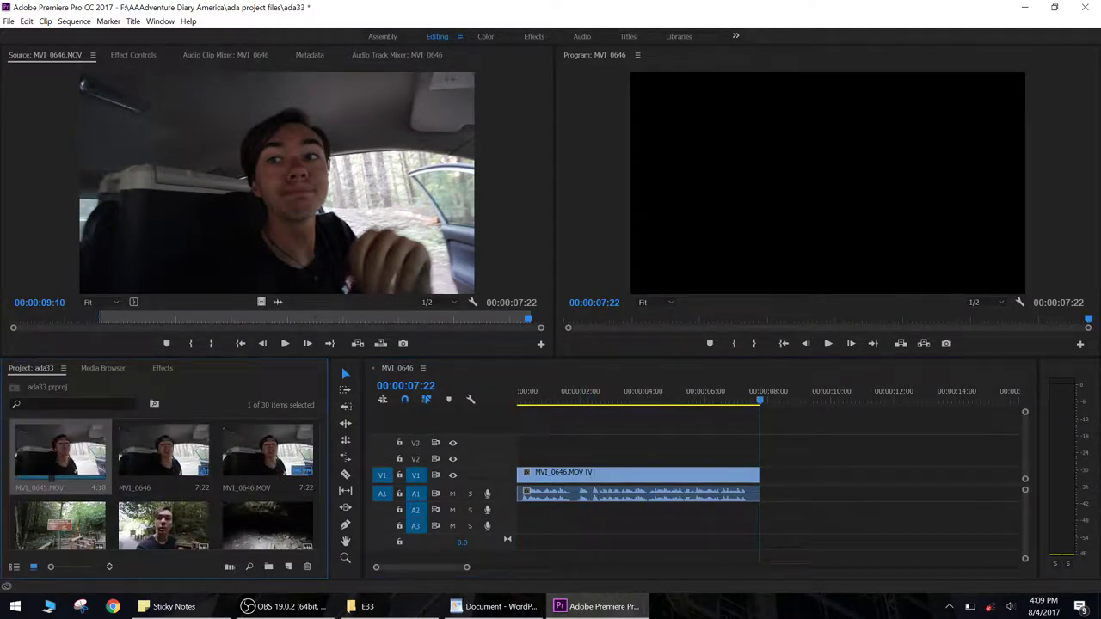
pyautogui.click(163, 452)
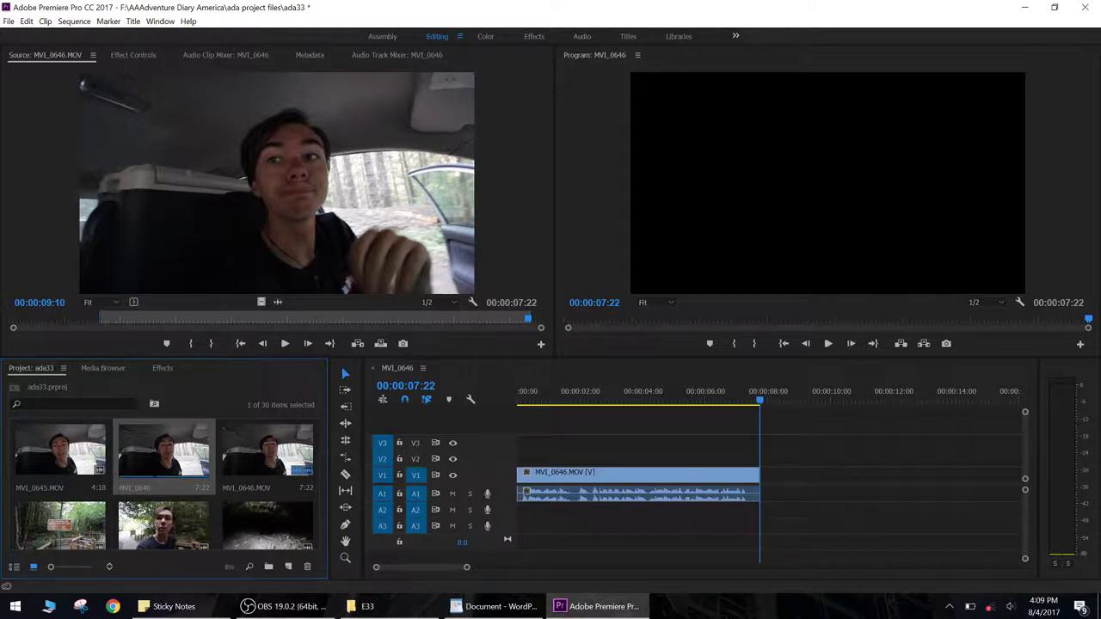
pyautogui.click(275, 456)
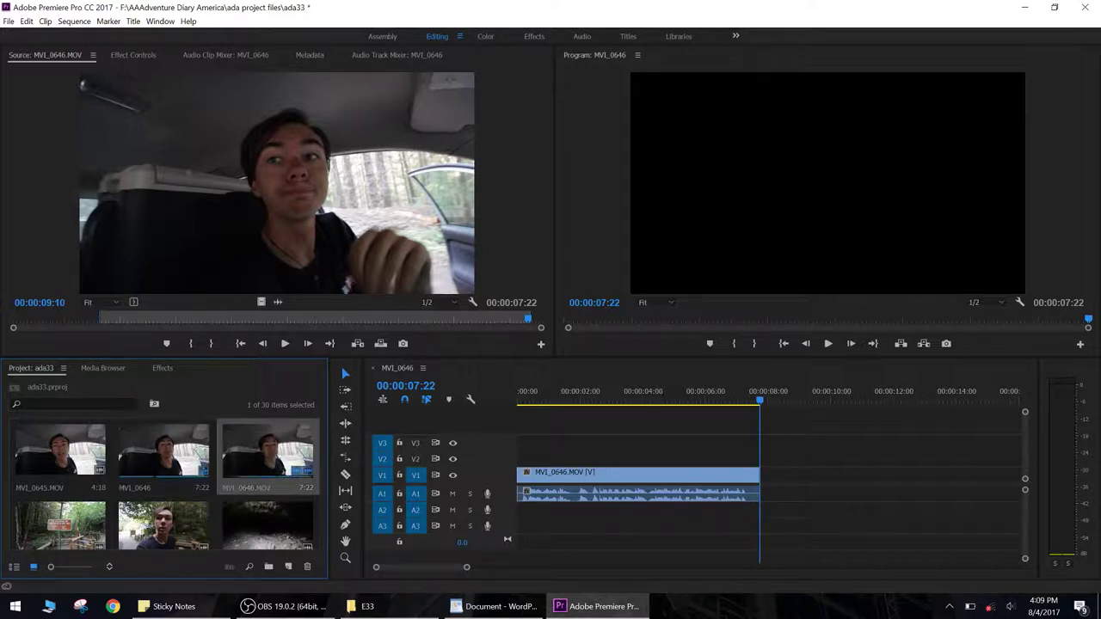
# Step: Open MVI_0647.MOV in the Source monitor, preview the sign shot and mark an In point just after three seconds
pyautogui.scroll(-2, 276, 478)
pyautogui.doubleClick(59, 451)
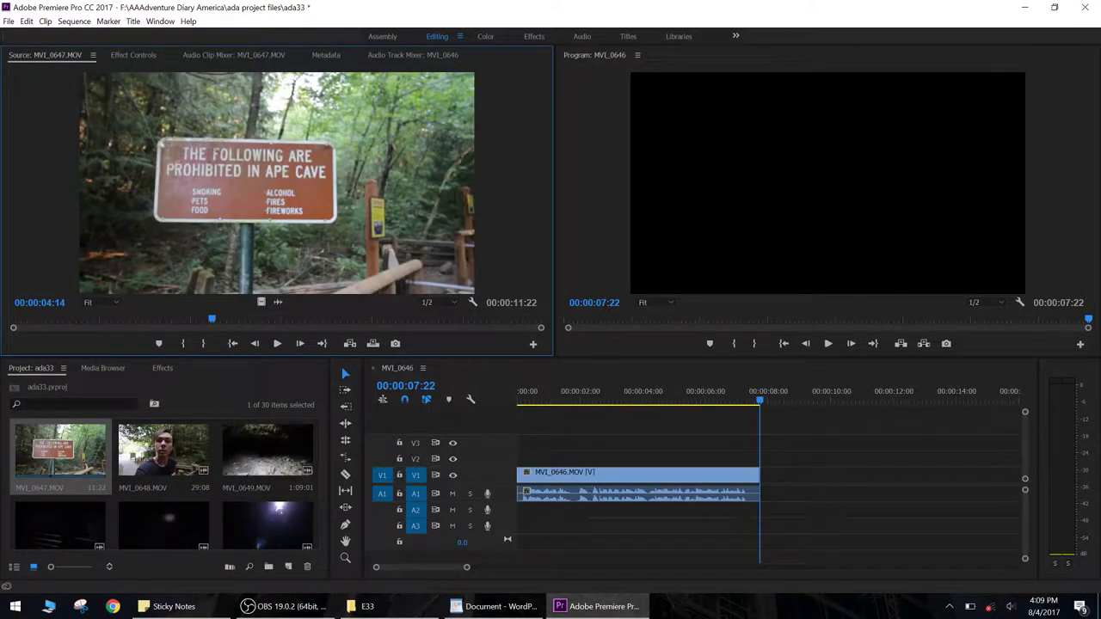
pyautogui.press('Home')
pyautogui.moveTo(11, 319); pyautogui.dragTo(267, 319)
pyautogui.press('j')
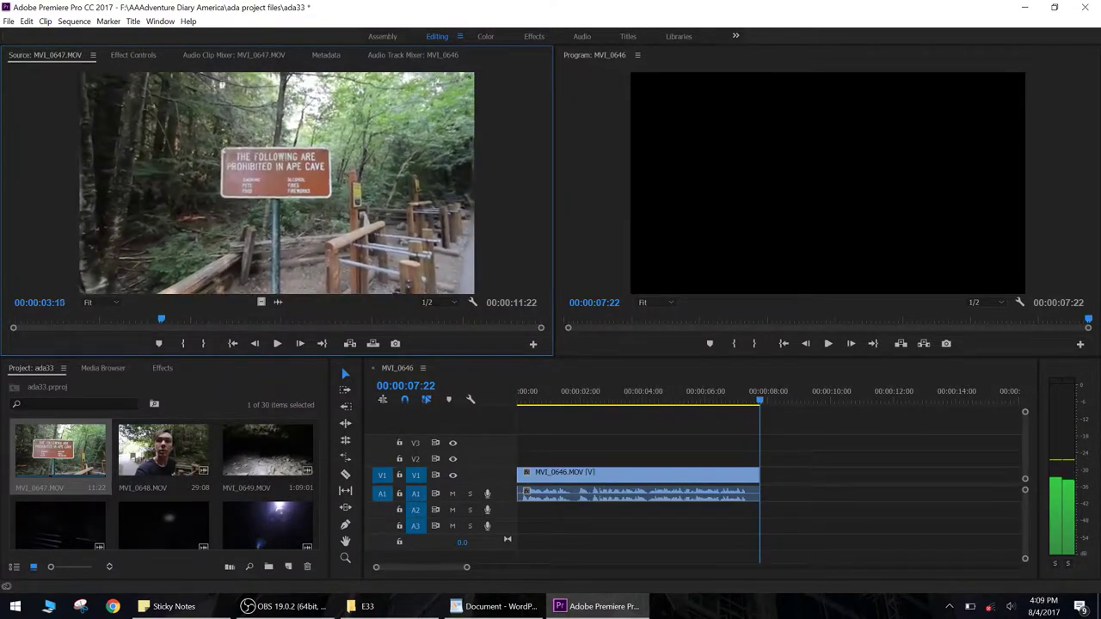
pyautogui.press('k')
pyautogui.press('i')
# Step: Mark the Out point of MVI_0647.MOV at 00:00:05:28 and insert the trimmed clip after MVI_0646.MOV on the timeline
pyautogui.press('l')
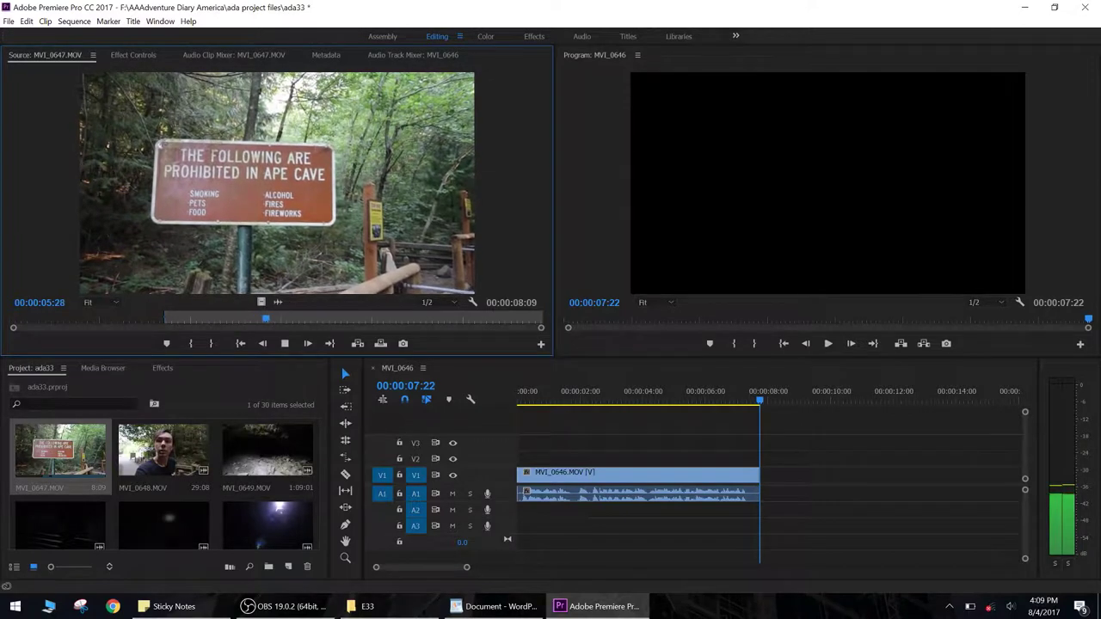
pyautogui.press('k')
pyautogui.press('o')
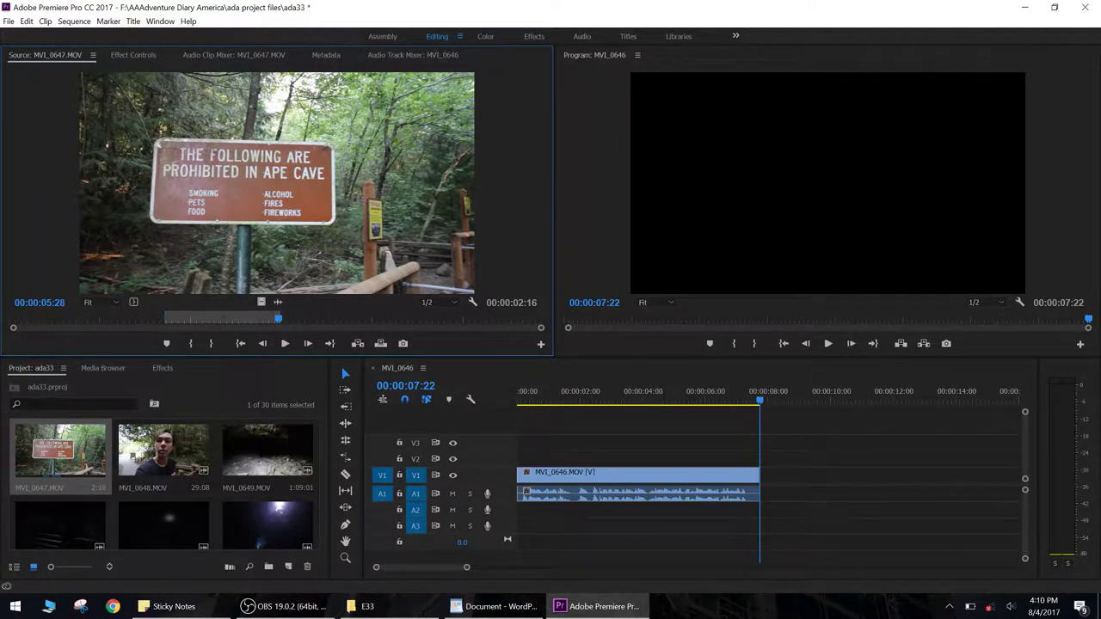
pyautogui.press(',')
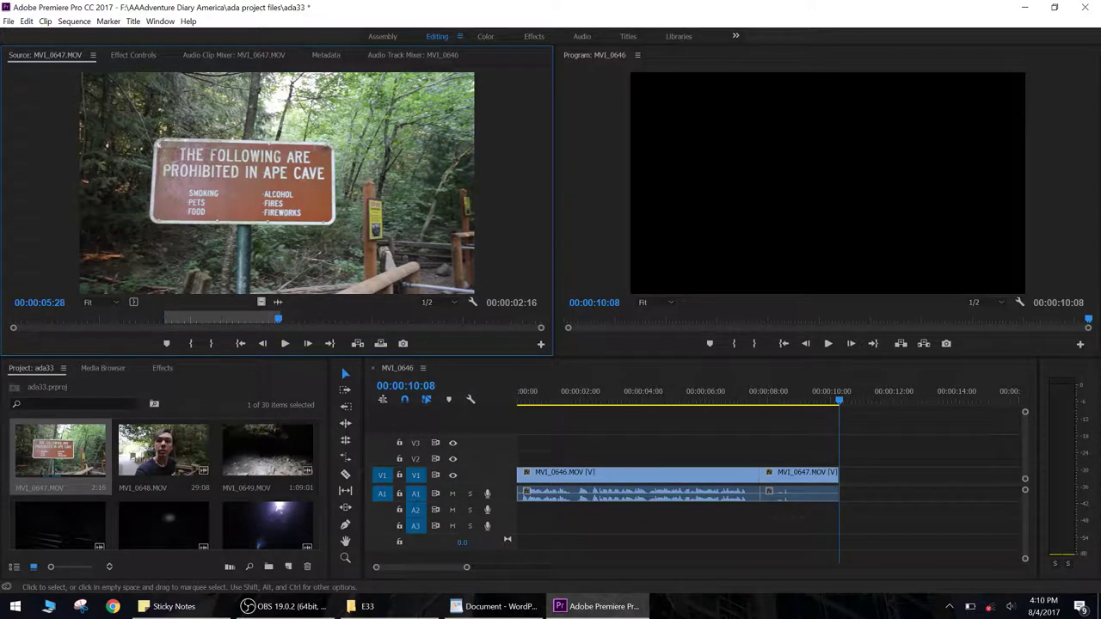
# Step: Return the source clip to its start, and jump between the edit points around the MVI_0647.MOV clip on the timeline
pyautogui.press('Home')
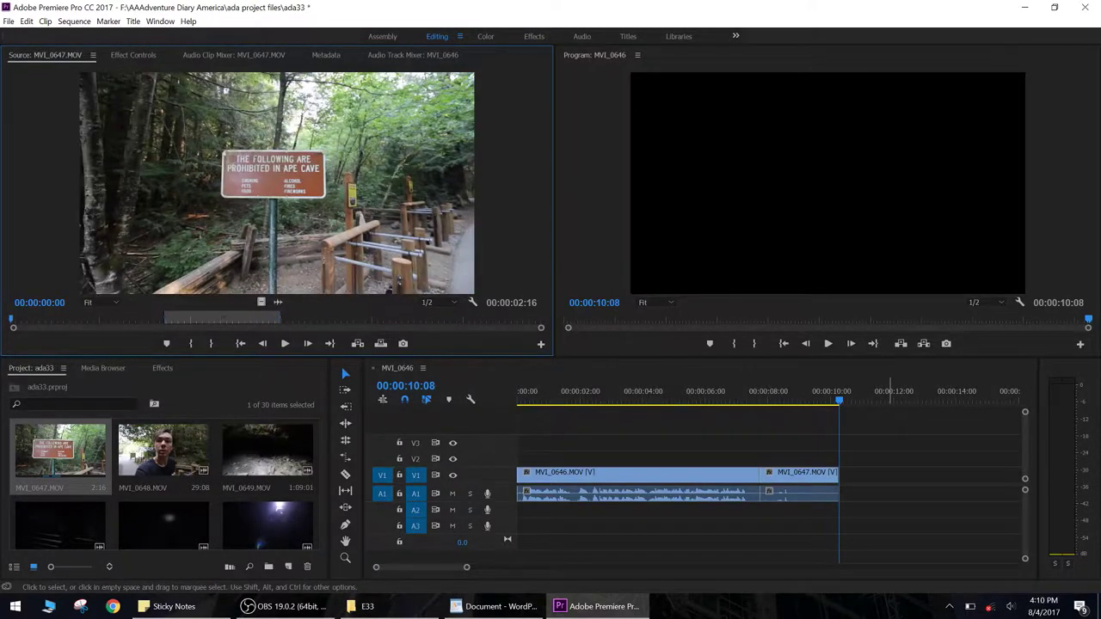
pyautogui.hotkey('shift', '3')
pyautogui.press('Up')
pyautogui.press('Up')
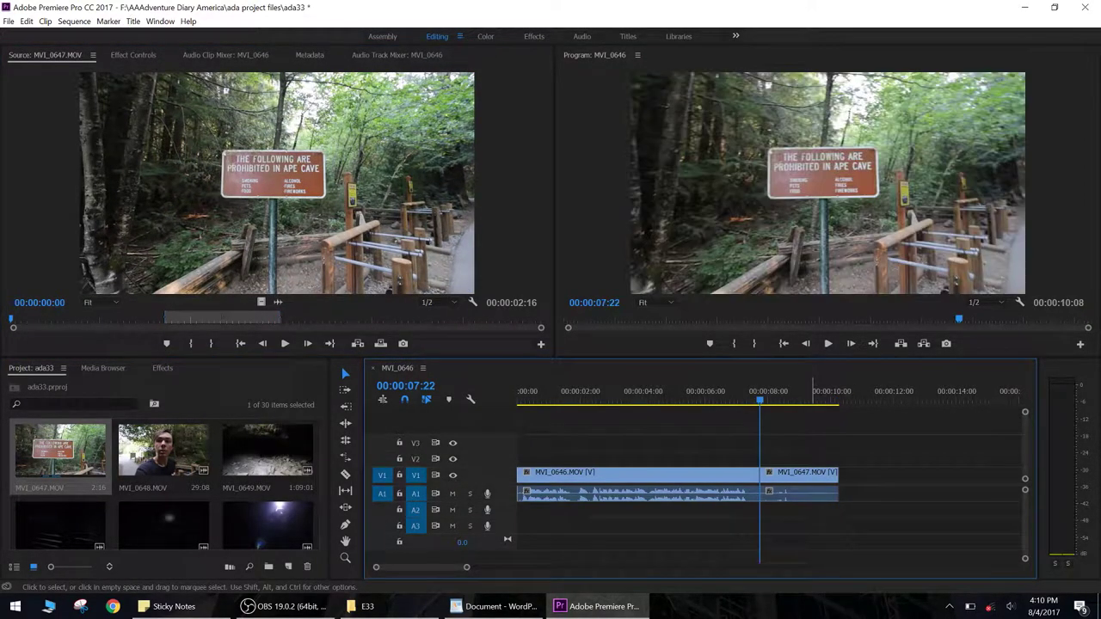
pyautogui.press('Down')
pyautogui.press('Down')
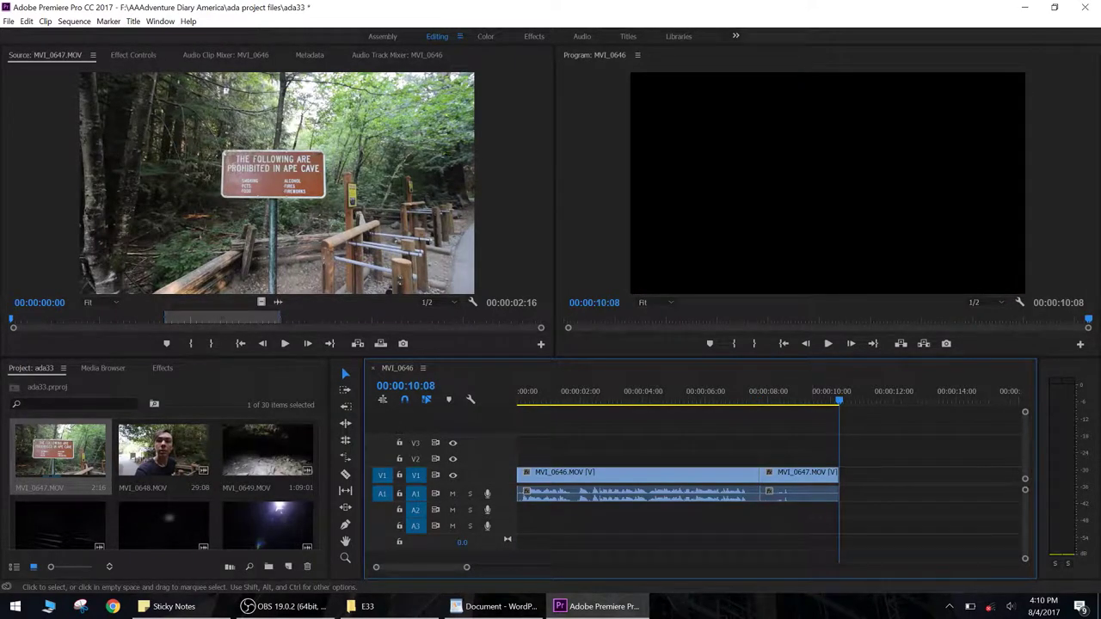
# Step: Try inserting MVI_0647.MOV within the MVI_0646.MOV clip at 00:00:03:25, and undo the insertion
pyautogui.click(638, 392)
pyautogui.click(400, 281)
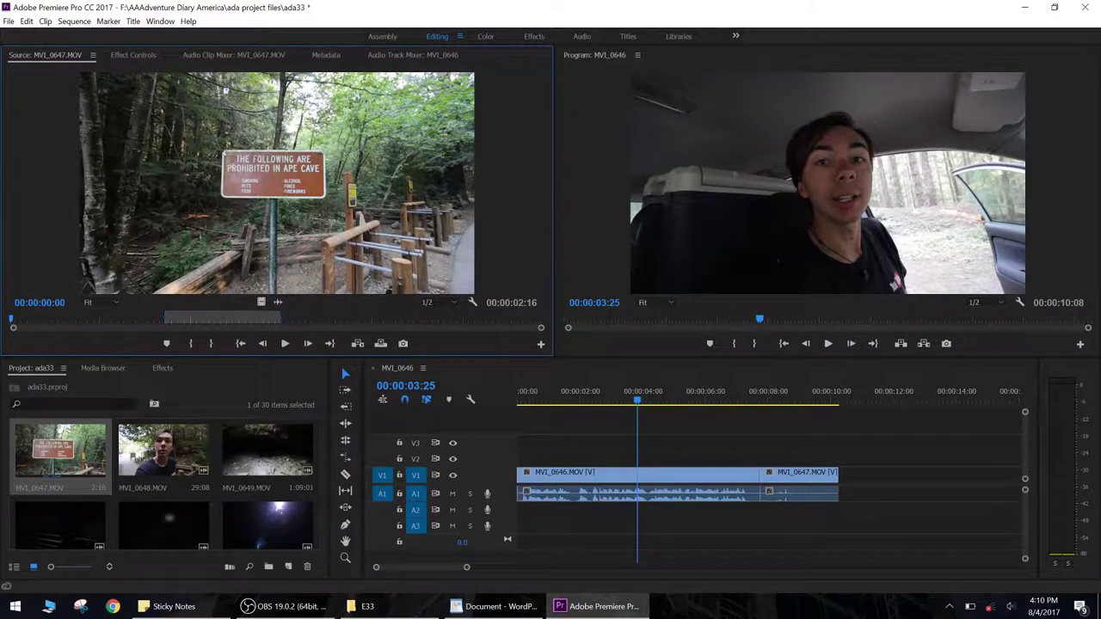
pyautogui.press(',')
pyautogui.moveTo(716, 398); pyautogui.dragTo(749, 397)
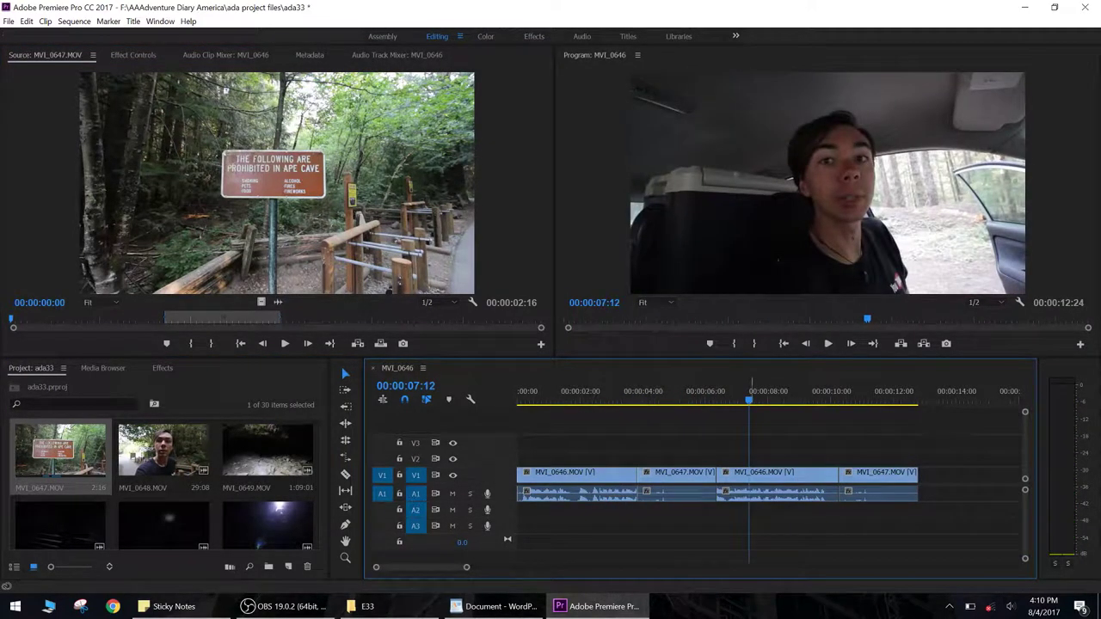
pyautogui.hotkey('ctrl', 'z')
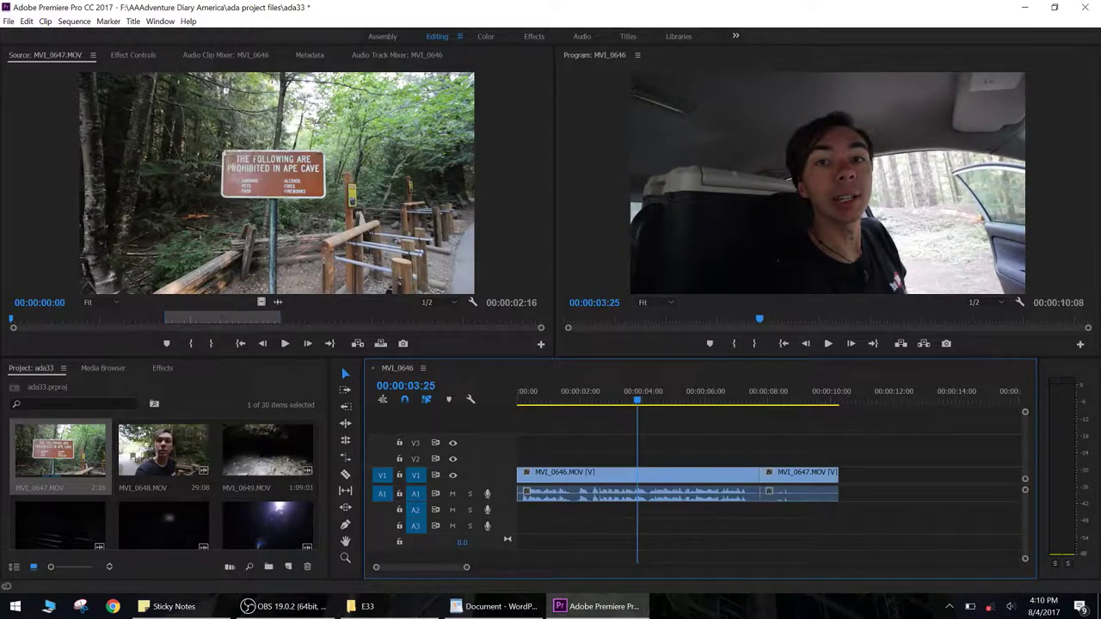
# Step: Place the playhead at the sequence end, open MVI_0648.MOV and mark an In point about two and a half seconds in
pyautogui.press('Down')
pyautogui.press('Down')
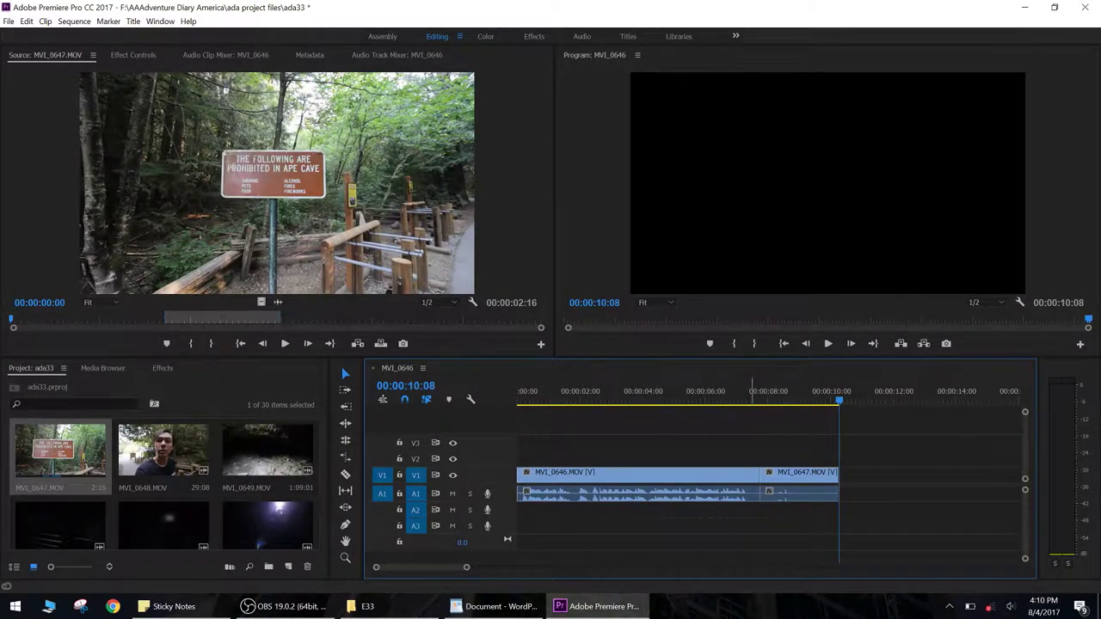
pyautogui.doubleClick(164, 449)
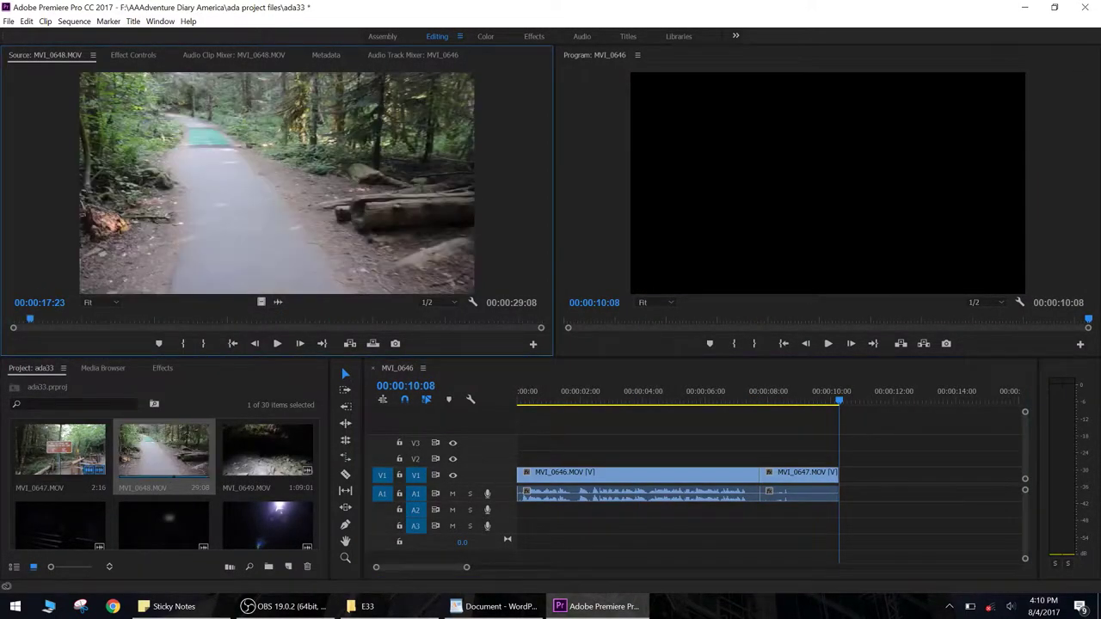
pyautogui.press('Home')
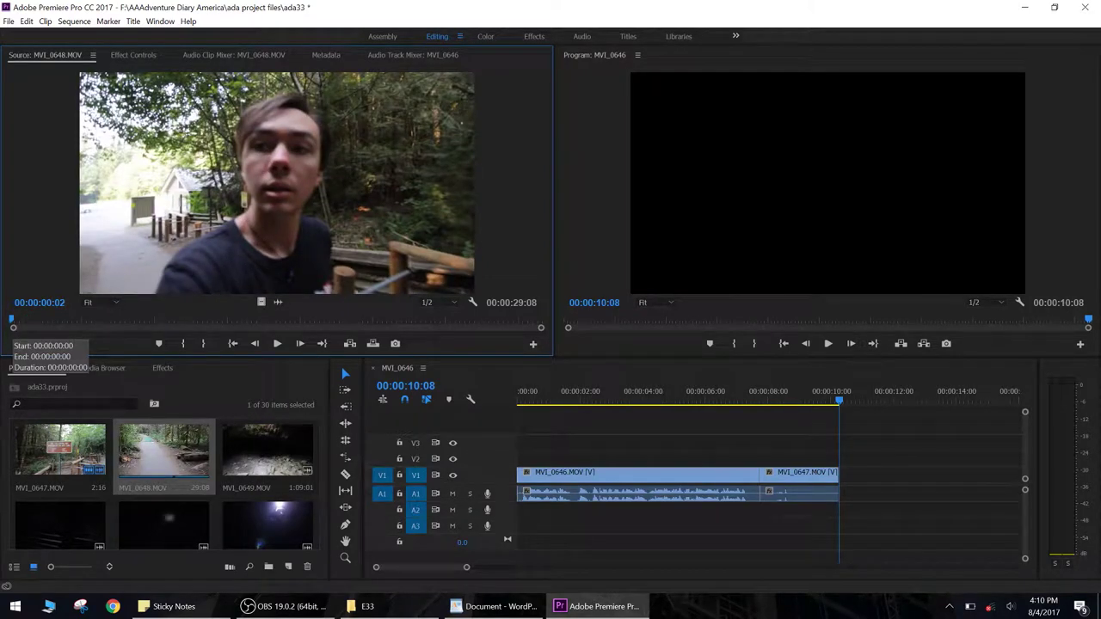
pyautogui.press('space')
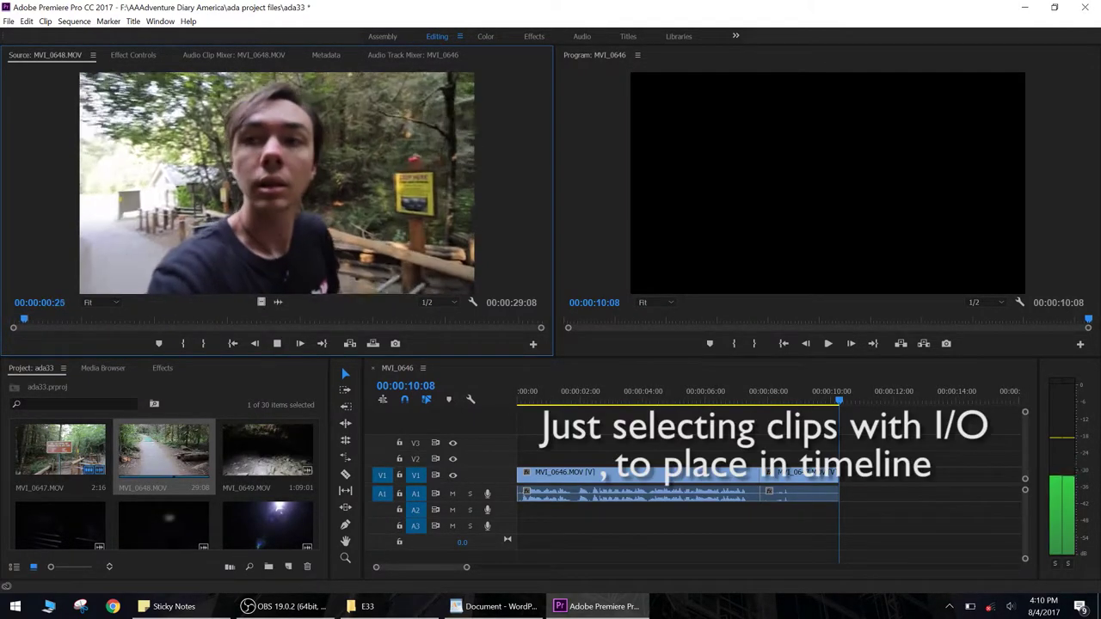
pyautogui.press('space')
pyautogui.press('i')
# Step: Play MVI_0648.MOV from its In point towards the end, replaying the section leading up to the forest path
pyautogui.press('space')
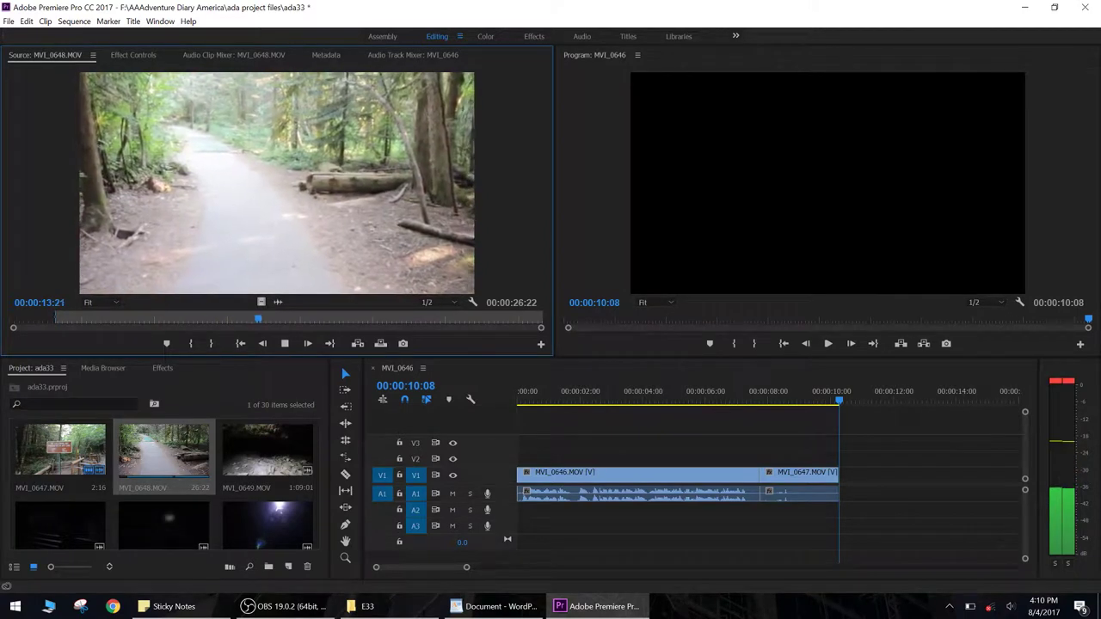
pyautogui.press('space')
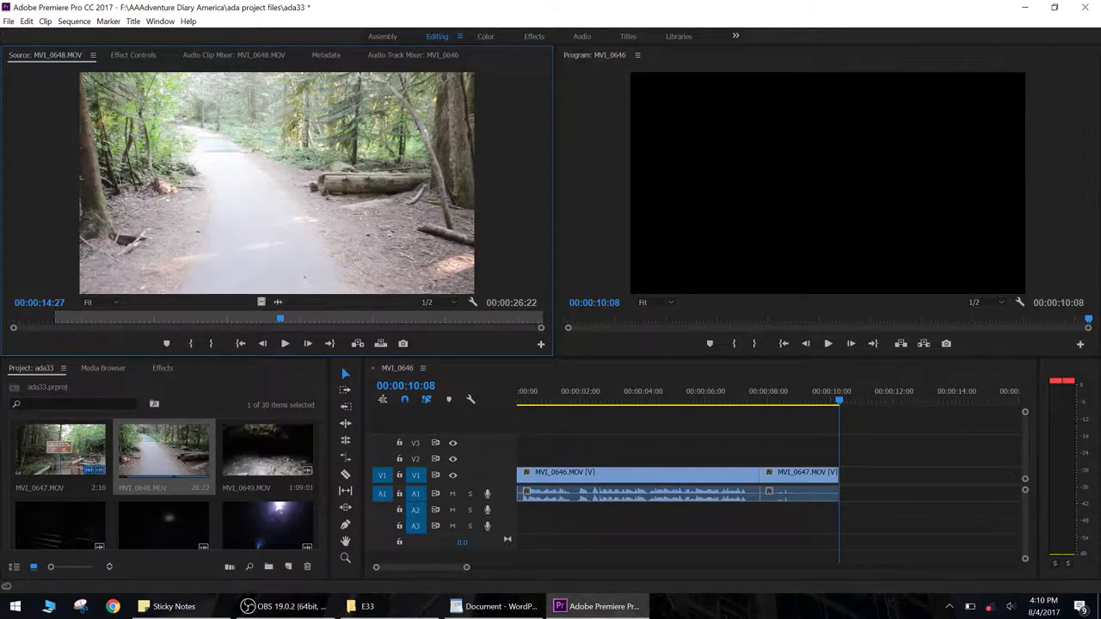
pyautogui.press('space')
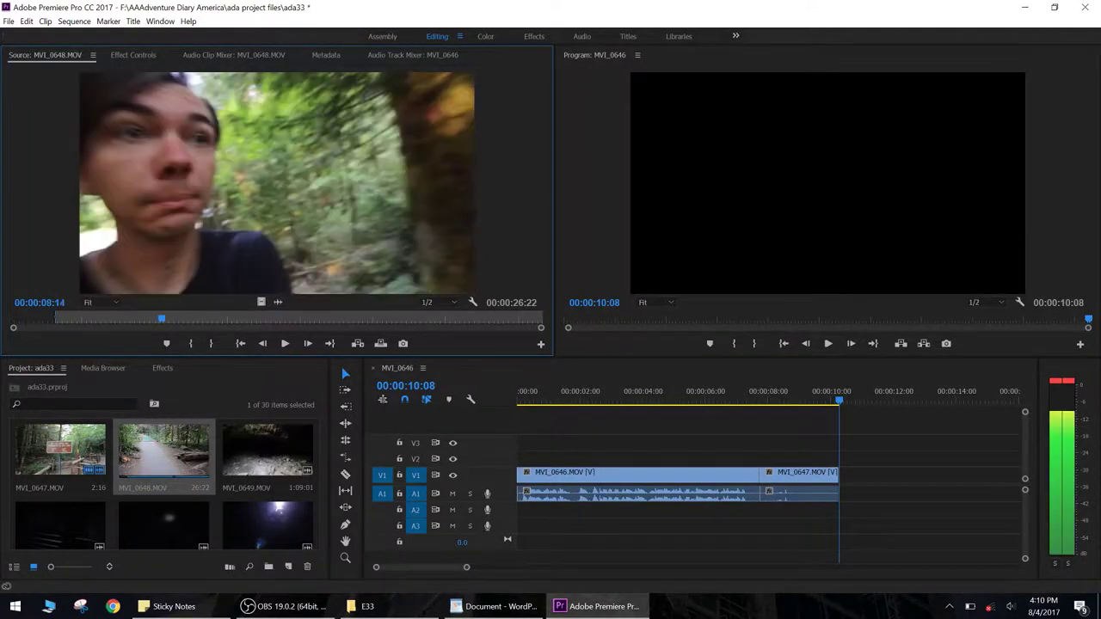
pyautogui.press('space')
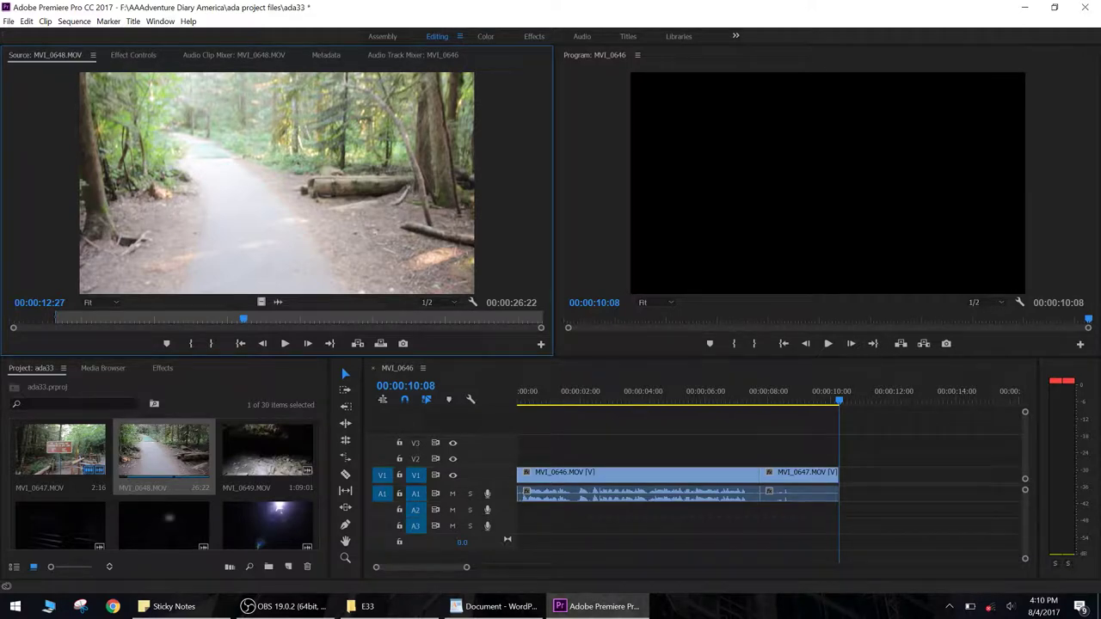
pyautogui.press('space')
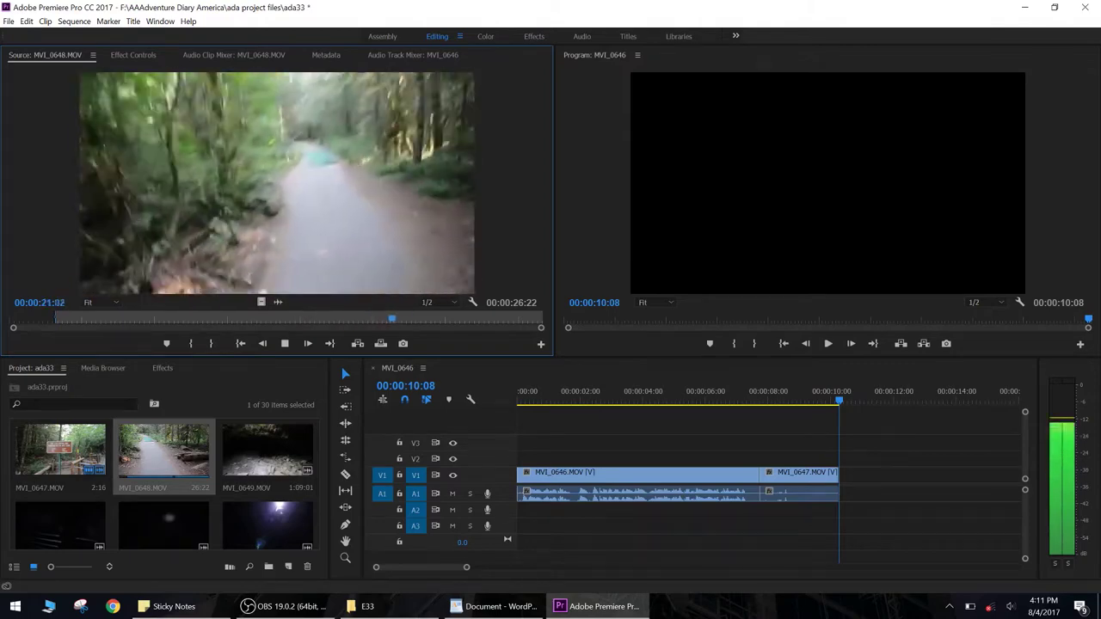
pyautogui.press('space')
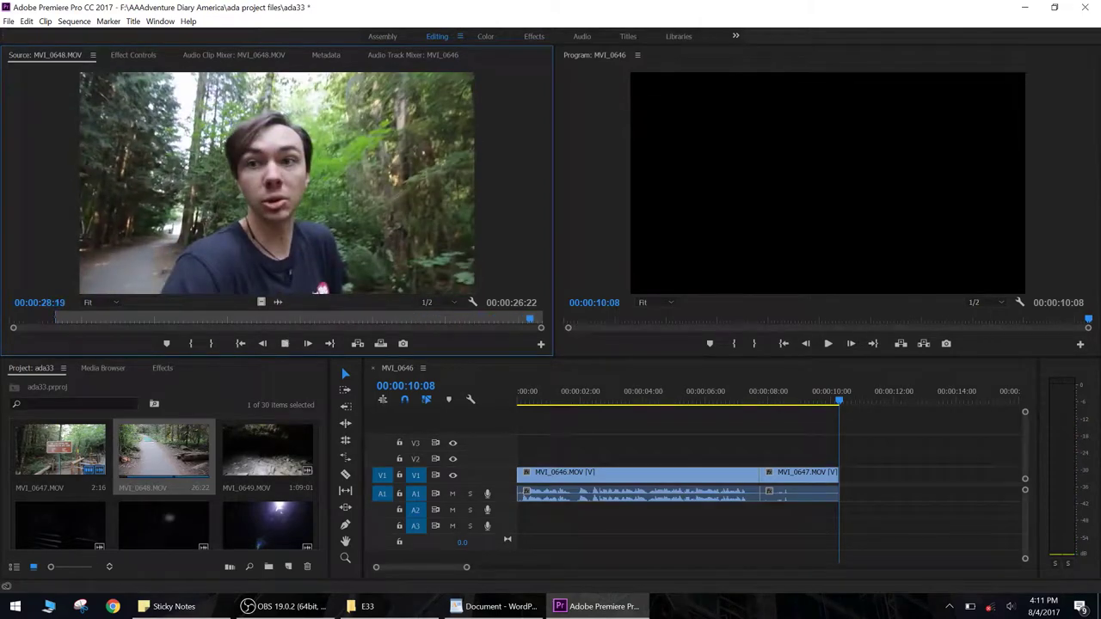
# Step: Shuttle backward and forward from the end of MVI_0648.MOV to review the forest path section
pyautogui.press('j')
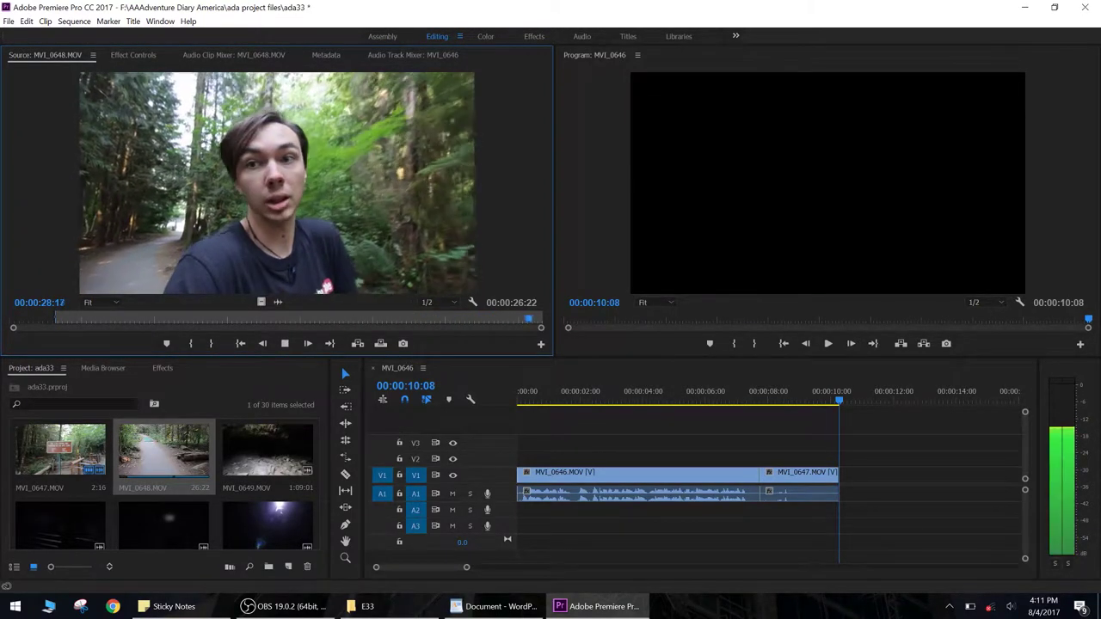
pyautogui.press('j')
pyautogui.press('j')
pyautogui.press('k')
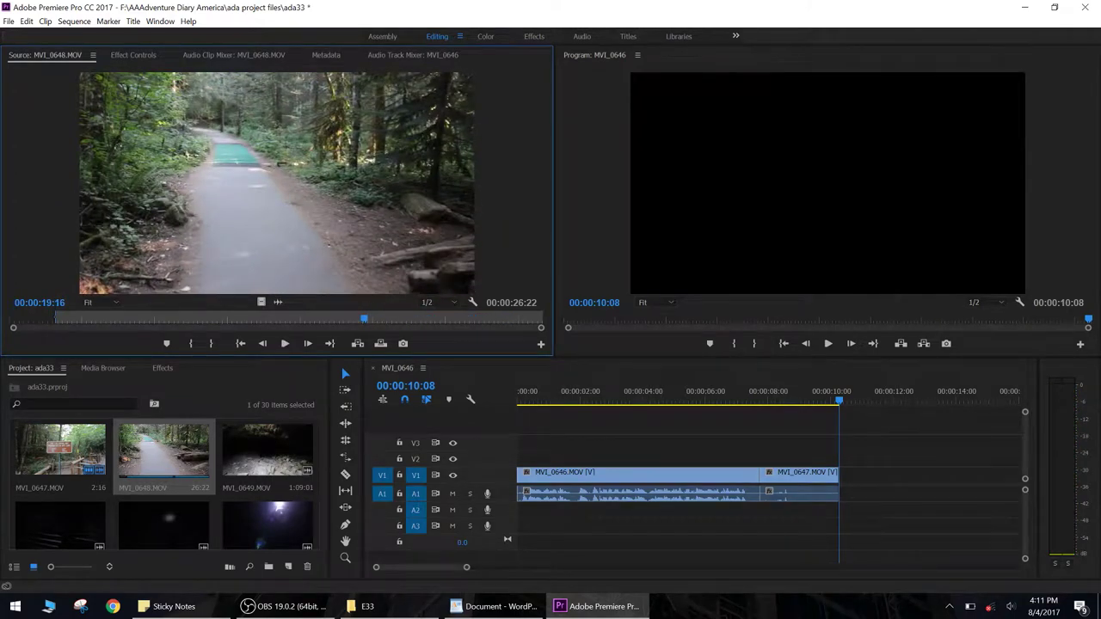
pyautogui.press('l')
pyautogui.press('k')
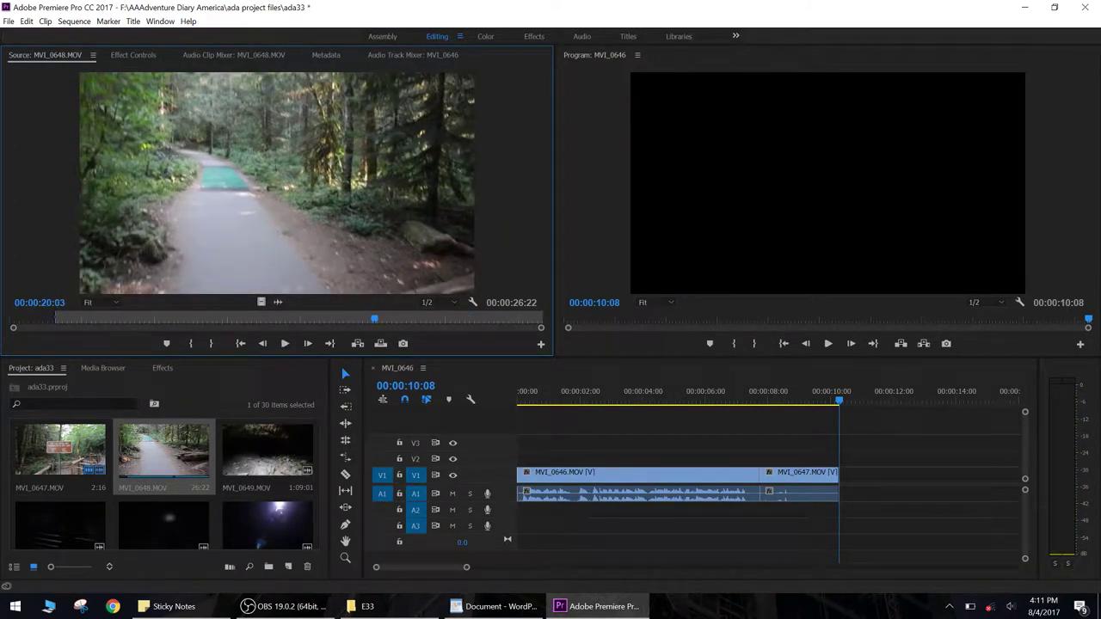
pyautogui.press('j')
pyautogui.press('j')
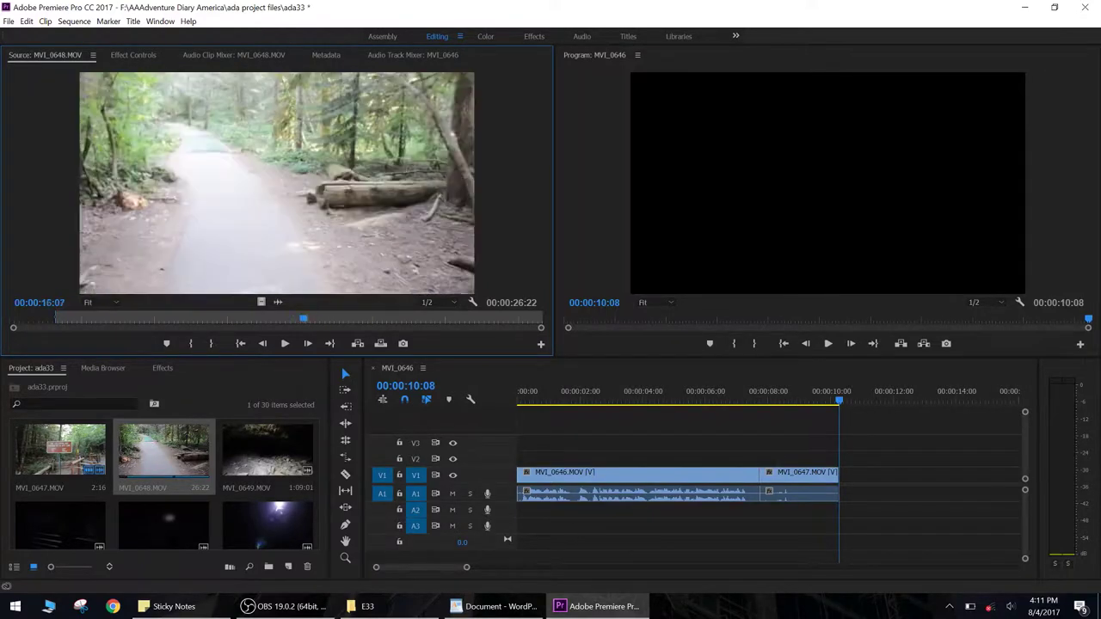
# Step: Mark an Out point near the end of MVI_0648.MOV, insert the clip at the sequence end and fit the whole sequence in view
pyautogui.press('l')
pyautogui.press('l')
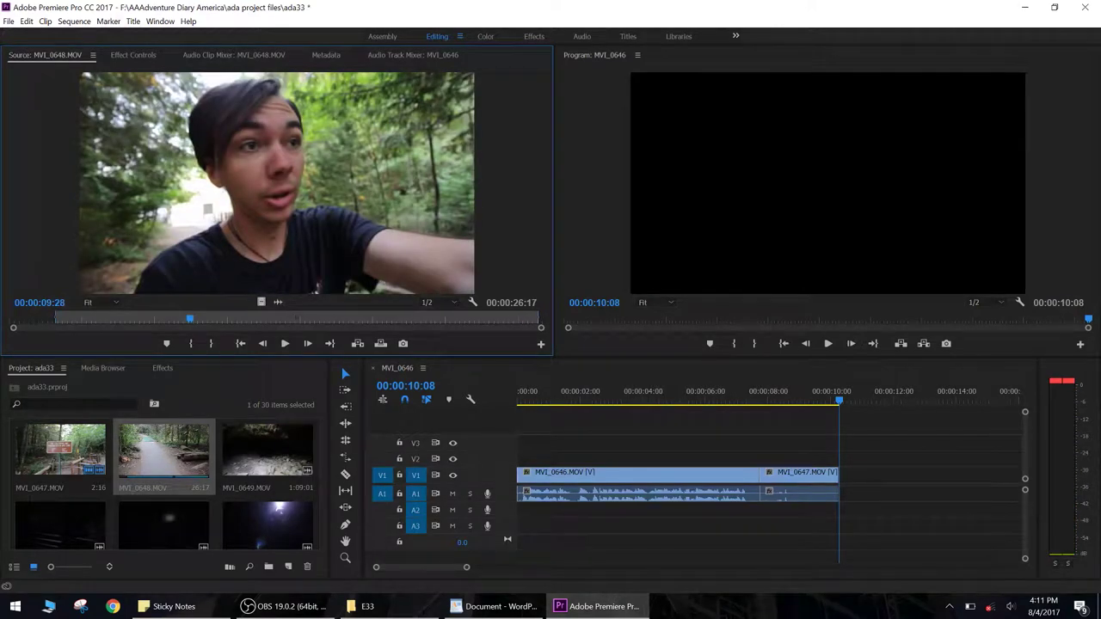
pyautogui.press('l')
pyautogui.press('l')
pyautogui.press('l')
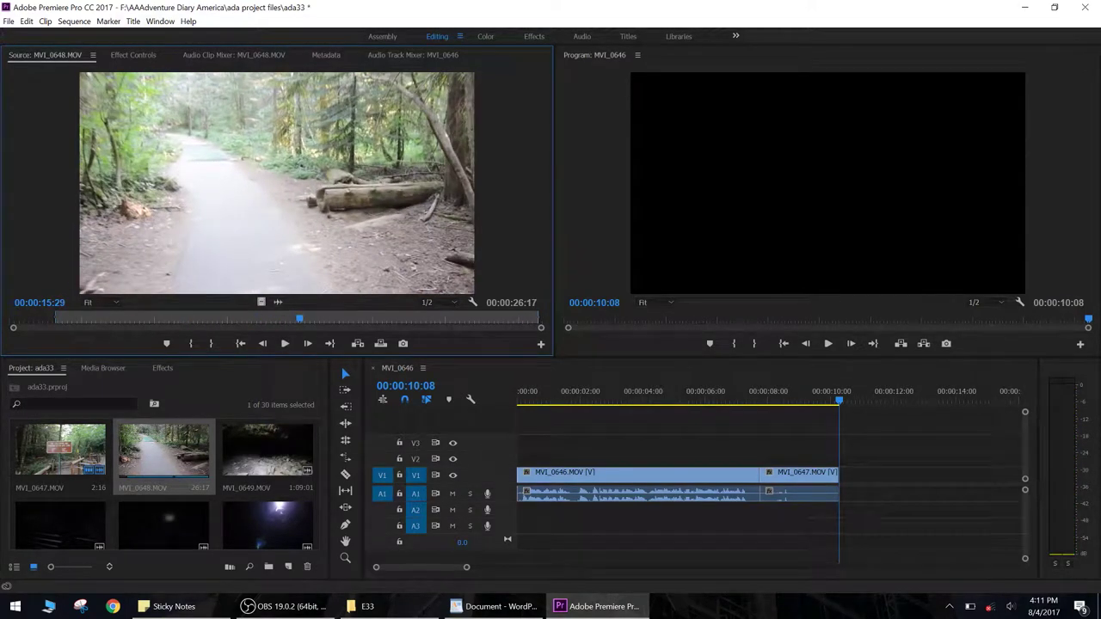
pyautogui.press('k')
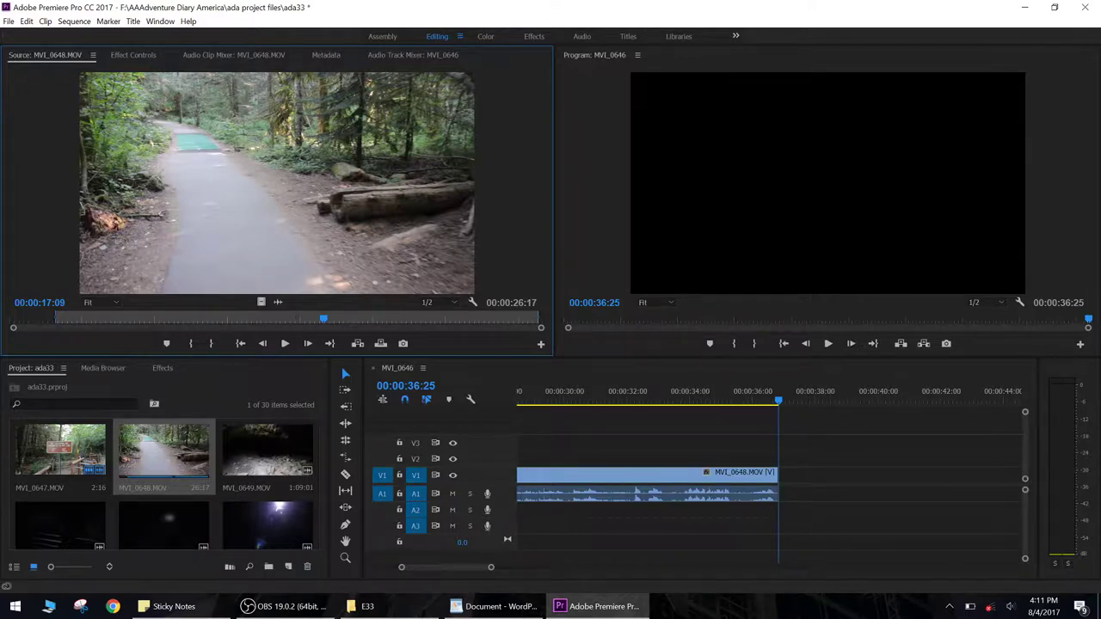
pyautogui.press('\\')
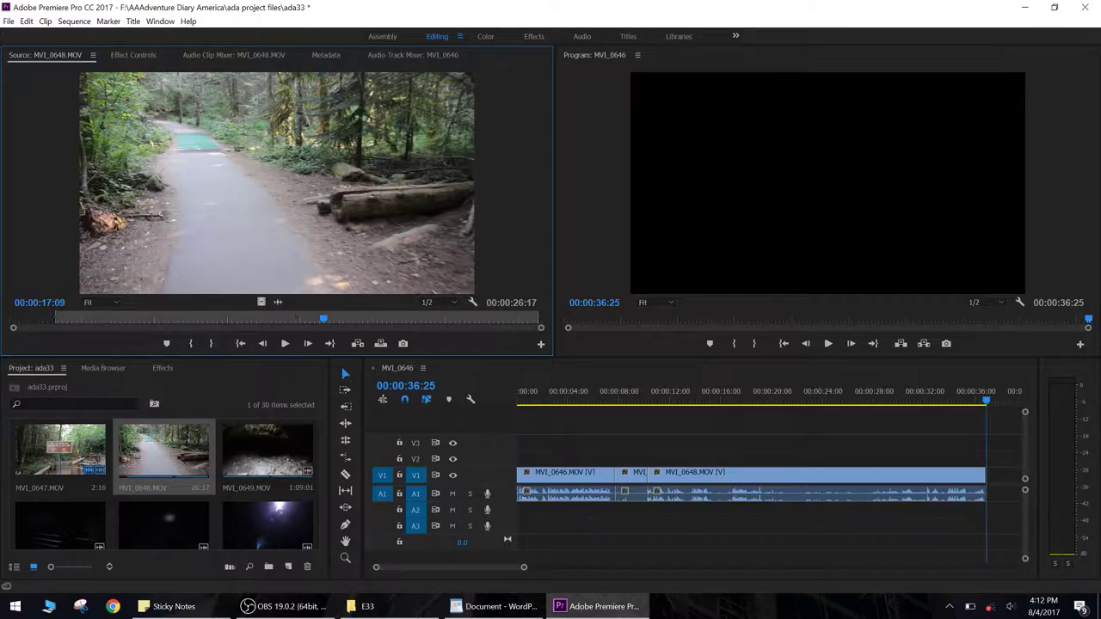
# Step: Open MVI_0649.MOV in the Source monitor, play it and mark an In point just before five seconds
pyautogui.doubleClick(268, 450)
pyautogui.press('space')
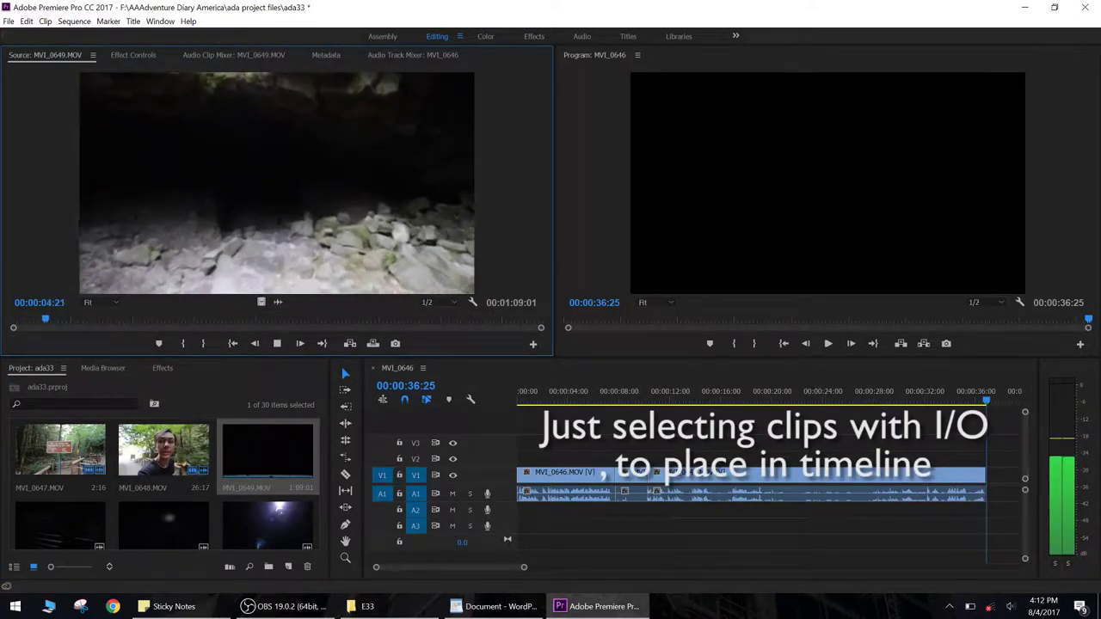
pyautogui.press('i')
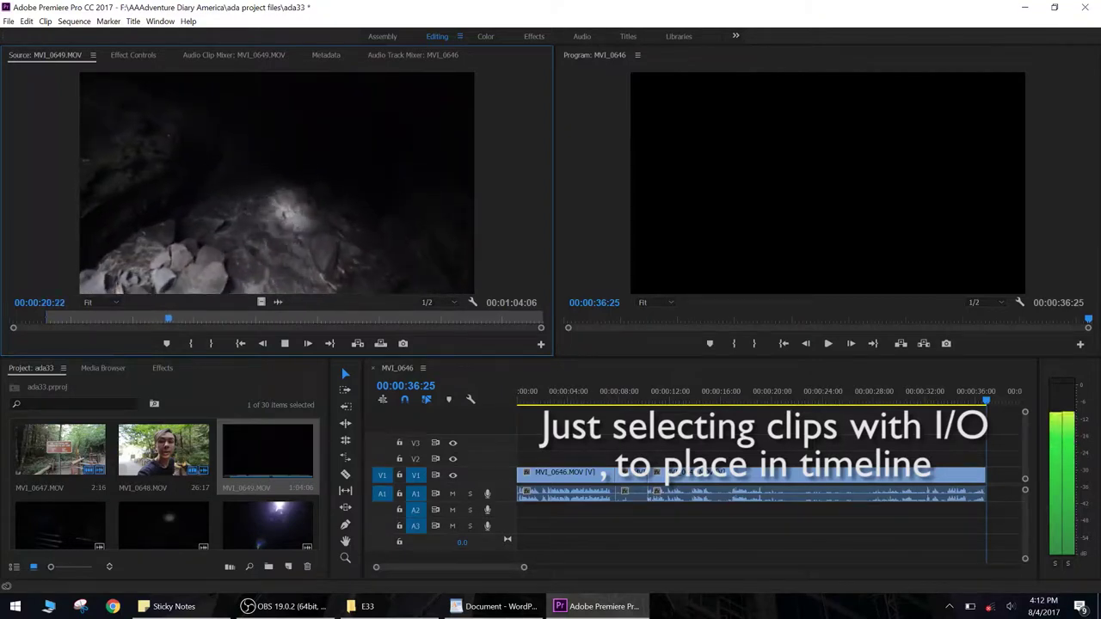
# Step: Move the In point of MVI_0649.MOV to 00:00:23:18 and preview the dark cave footage from there
pyautogui.press('space')
pyautogui.press('i')
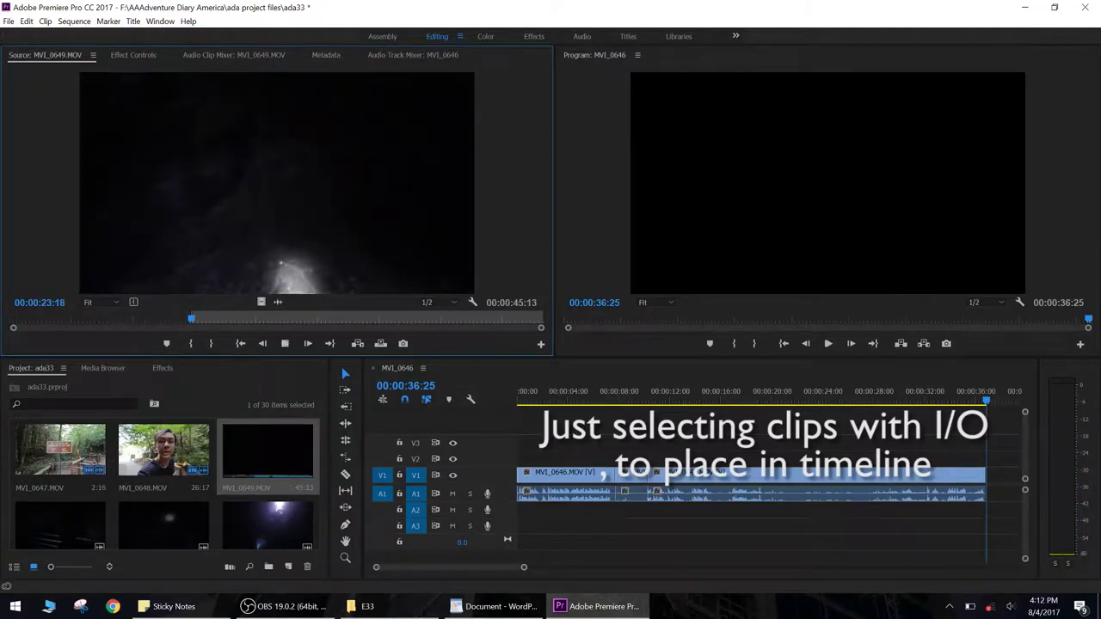
pyautogui.press('space')
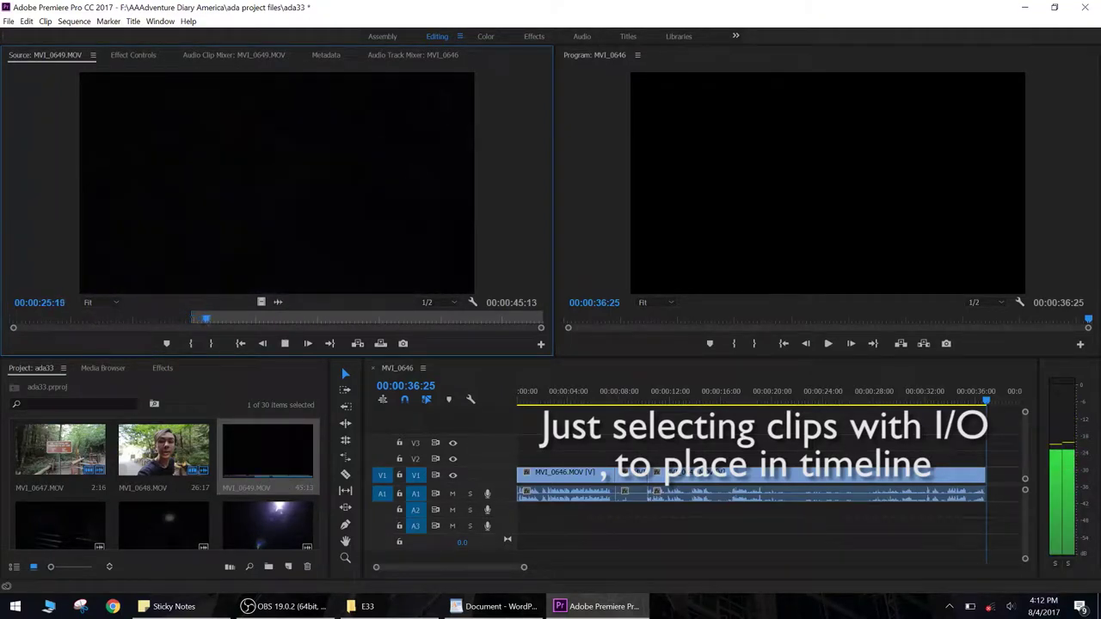
pyautogui.press('space')
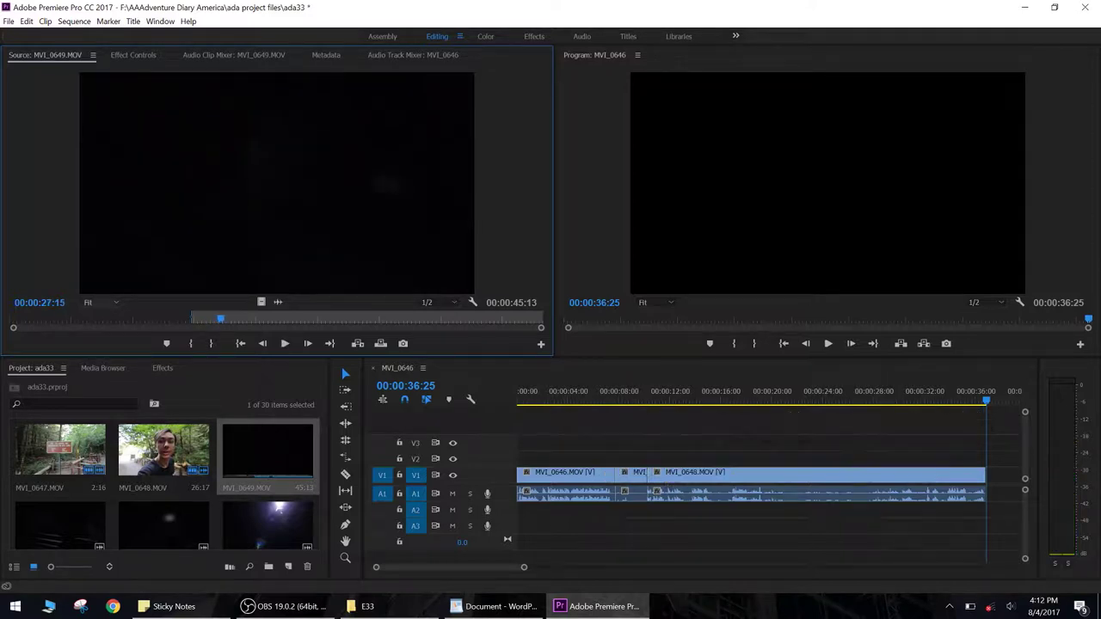
# Step: Mark a four-second section near the start of MVI_0649.MOV, ending at 00:00:05:17, and insert it at the sequence end
pyautogui.moveTo(221, 319); pyautogui.dragTo(22, 319)
pyautogui.press('space')
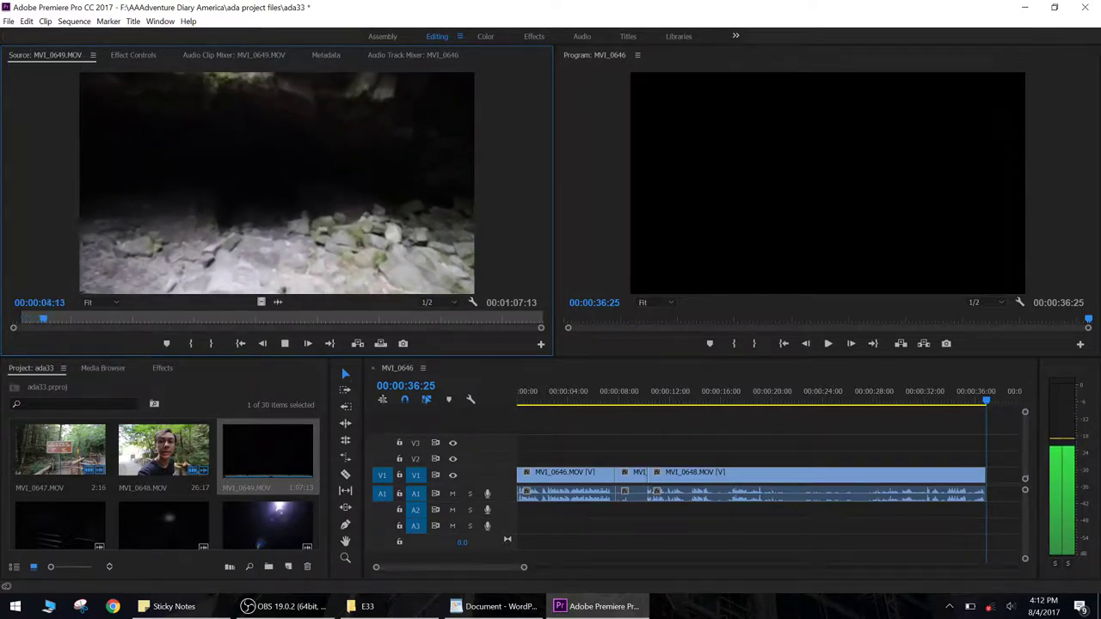
pyautogui.press('space')
pyautogui.press('o')
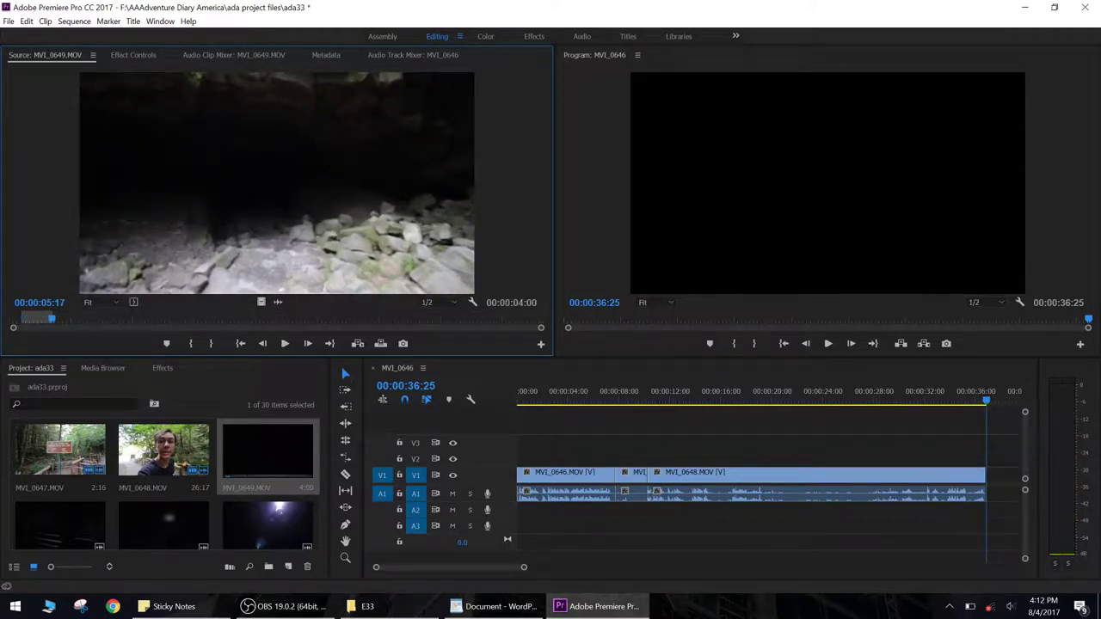
# Step: Shuttle backward and forward through the remaining dark cave footage of MVI_0649.MOV to review it
pyautogui.moveTo(52, 319); pyautogui.dragTo(179, 319)
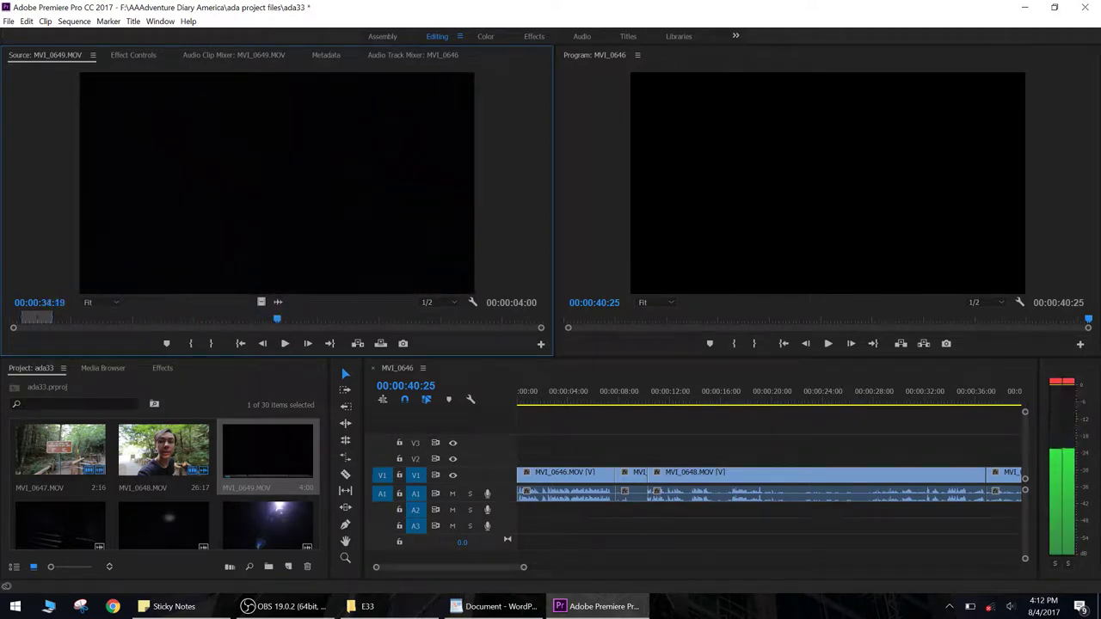
pyautogui.press('j')
pyautogui.press('j')
pyautogui.press('j')
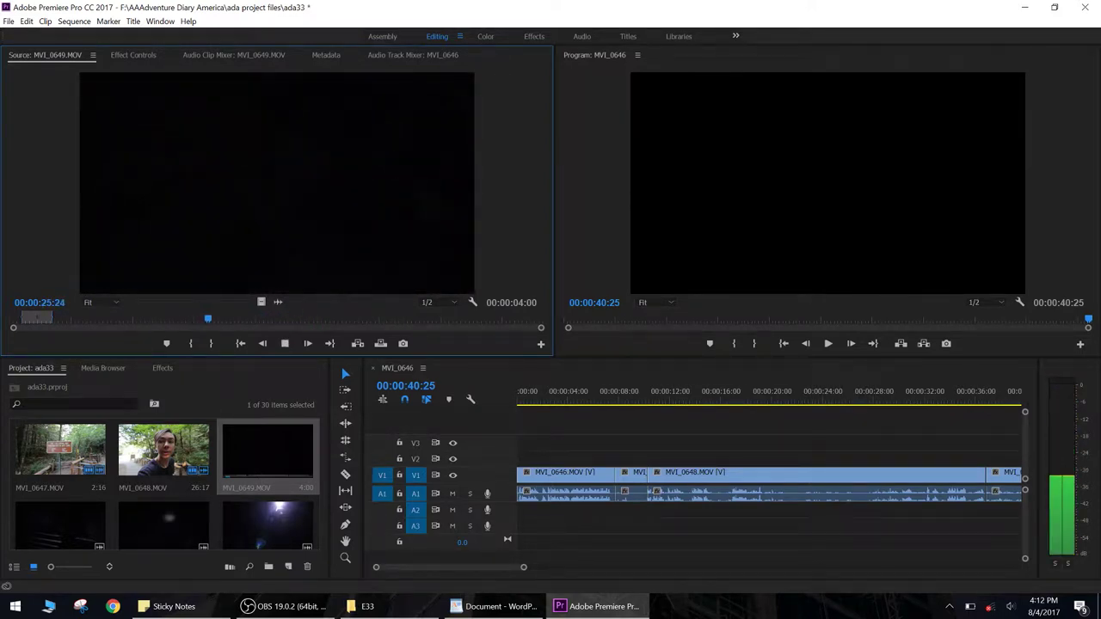
pyautogui.press('l')
pyautogui.press('l')
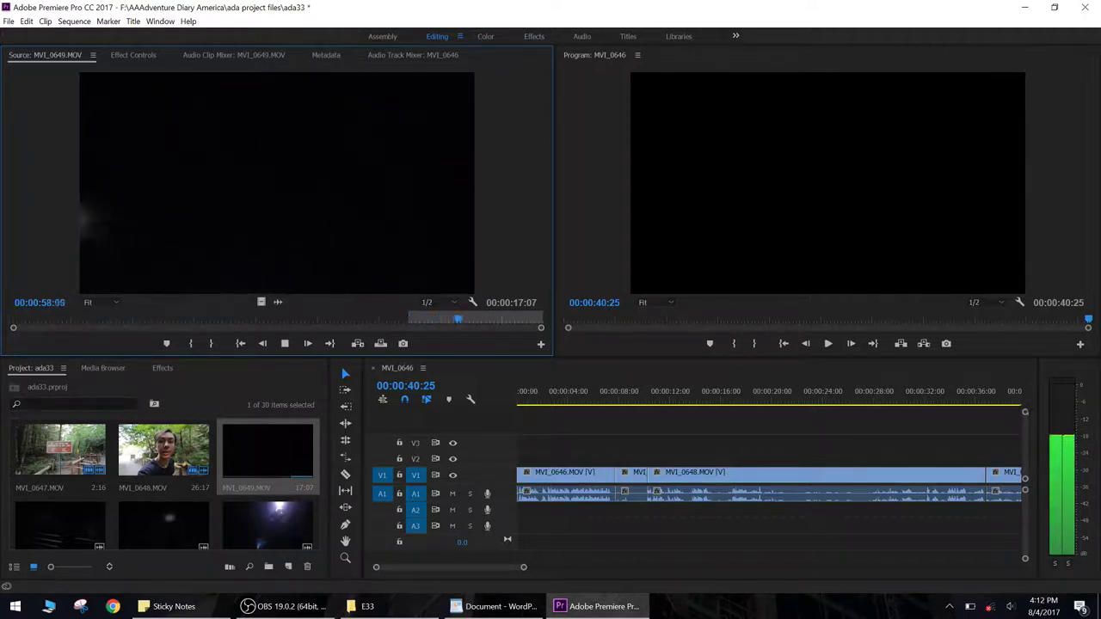
pyautogui.press('space')
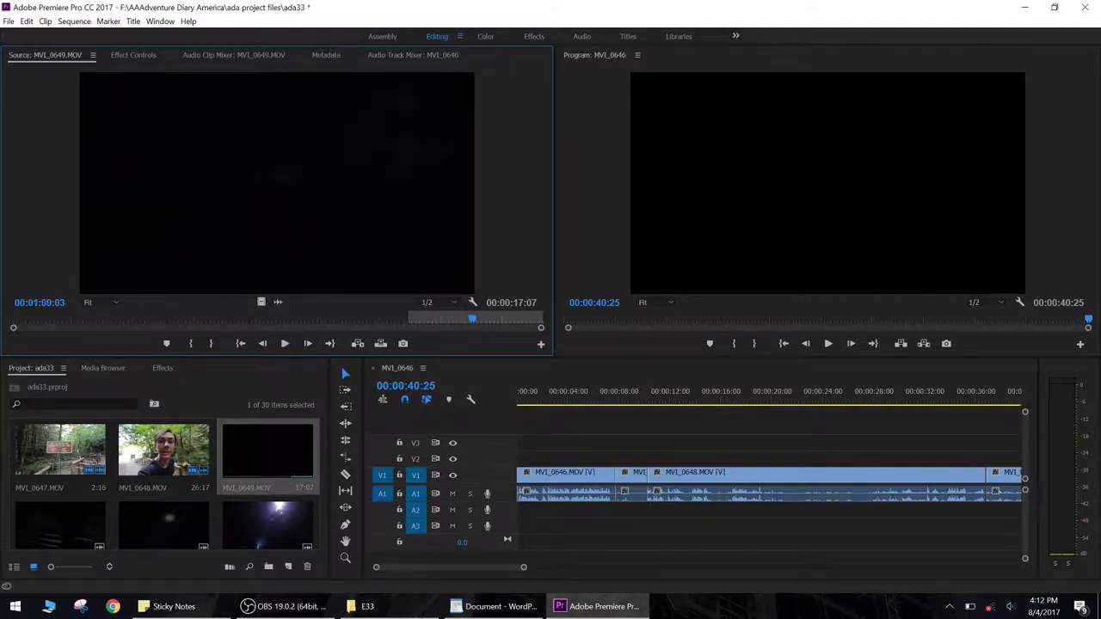
# Step: Mark a 5:19 section of MVI_0649.MOV ending at 00:00:59:20 and insert it at the sequence end
pyautogui.click(426, 319)
pyautogui.press('i')
pyautogui.press('space')
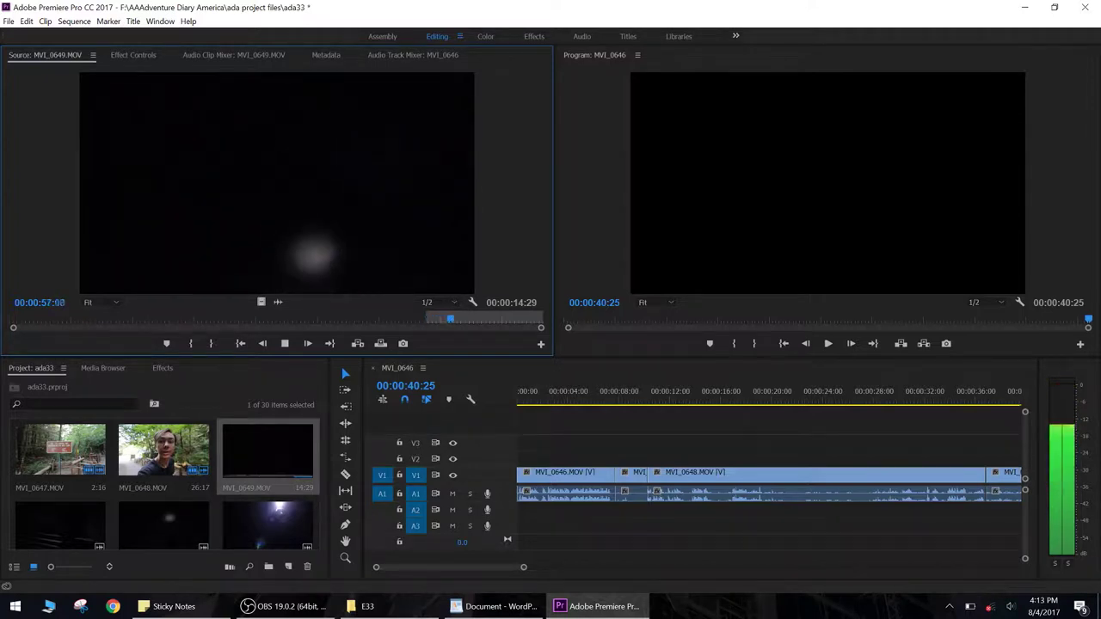
pyautogui.press('o')
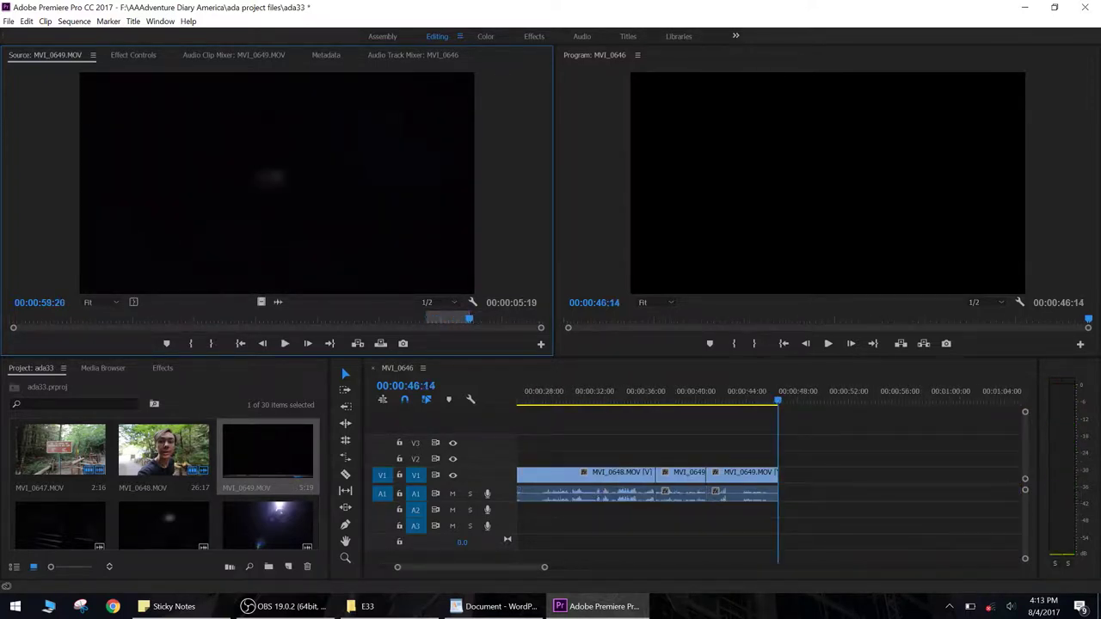
# Step: Play out MVI_0649.MOV, open MVI_0652.MOV, mark its 7:04 section ending at 00:00:09:00 and add it to the sequence end
pyautogui.press('space')
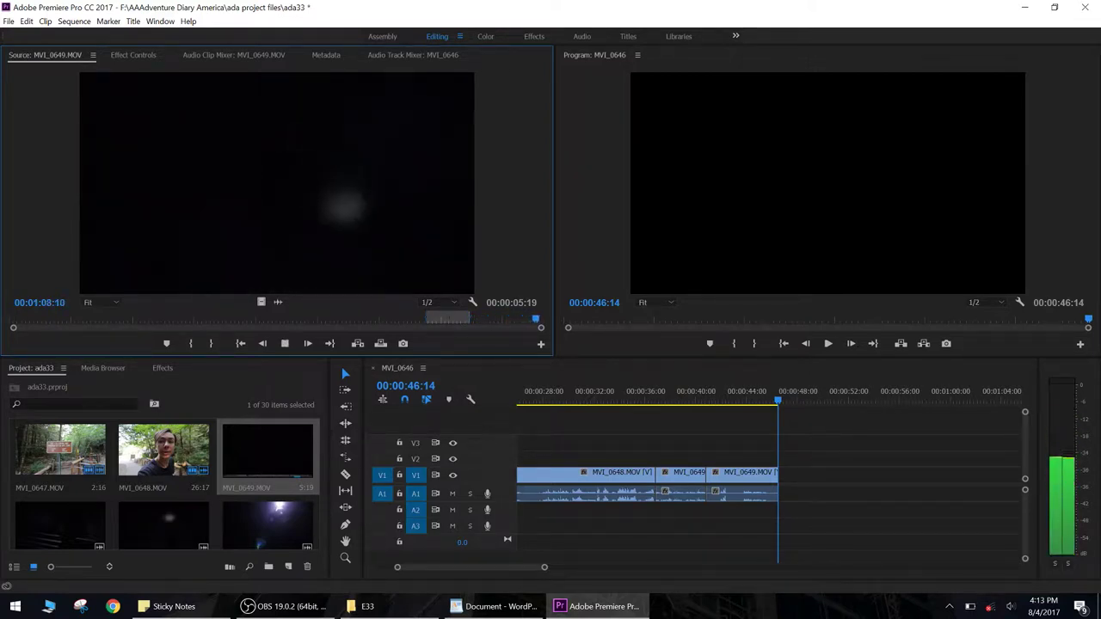
pyautogui.scroll(-2, 164, 481)
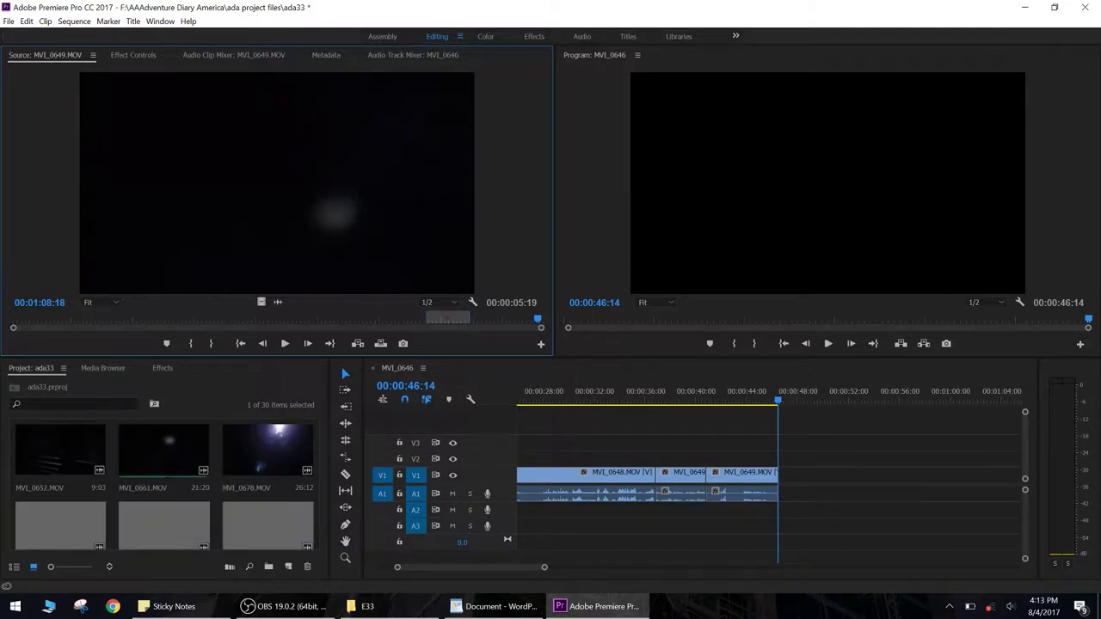
pyautogui.doubleClick(60, 451)
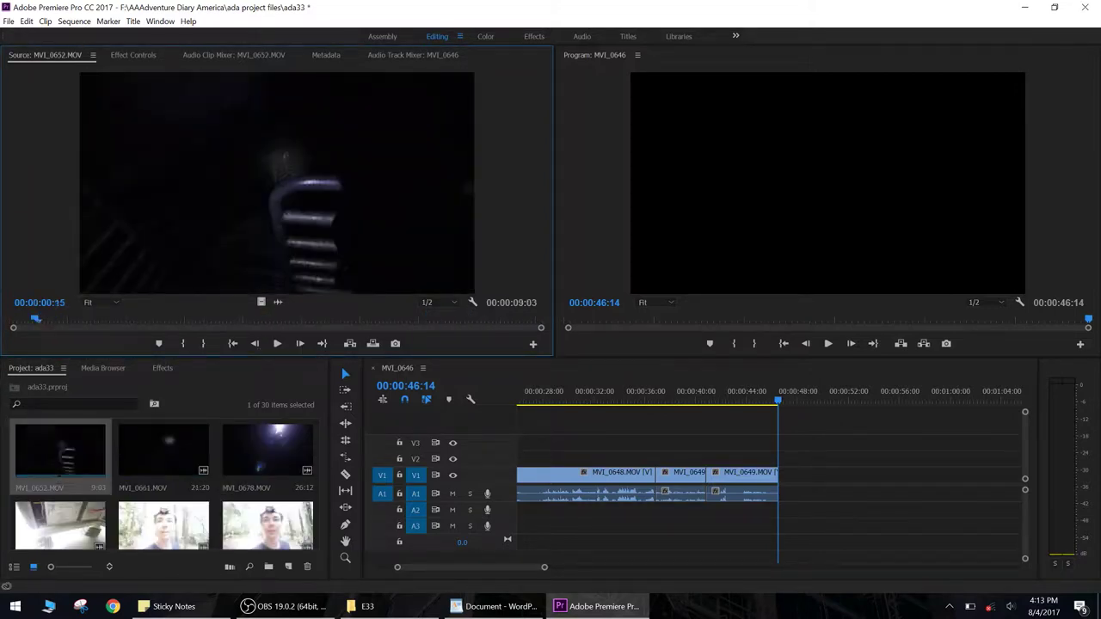
pyautogui.press('space')
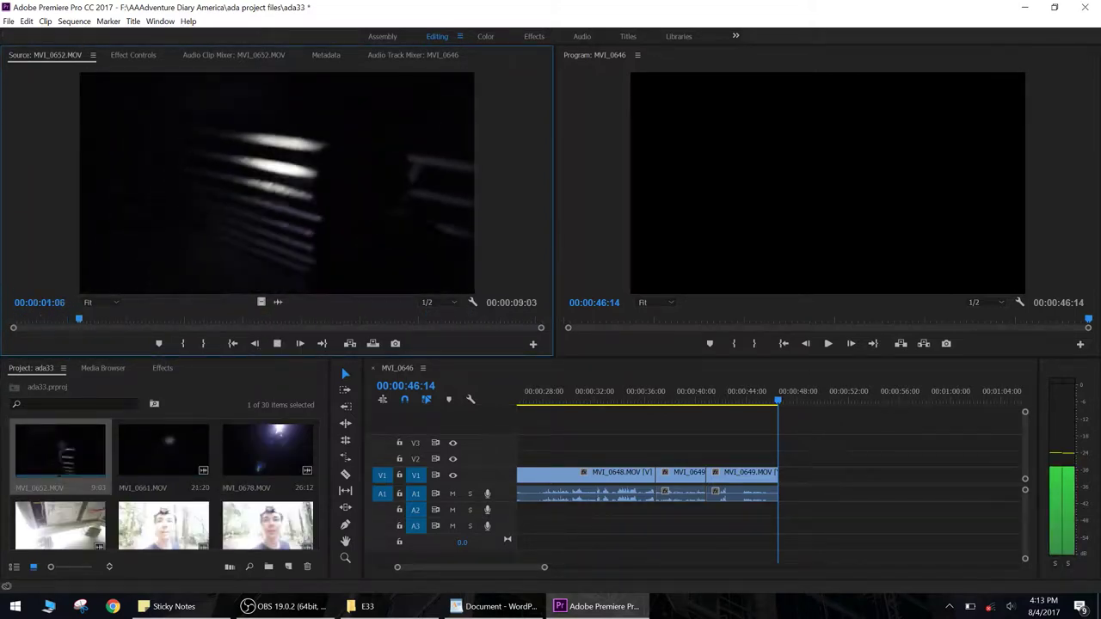
pyautogui.press('i')
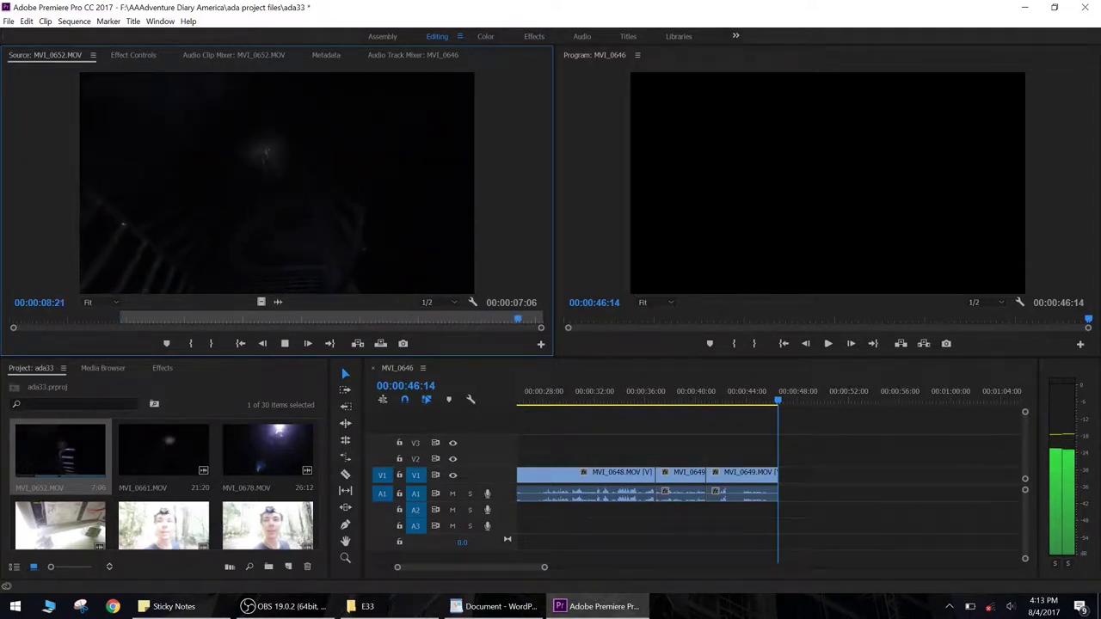
pyautogui.press('.')
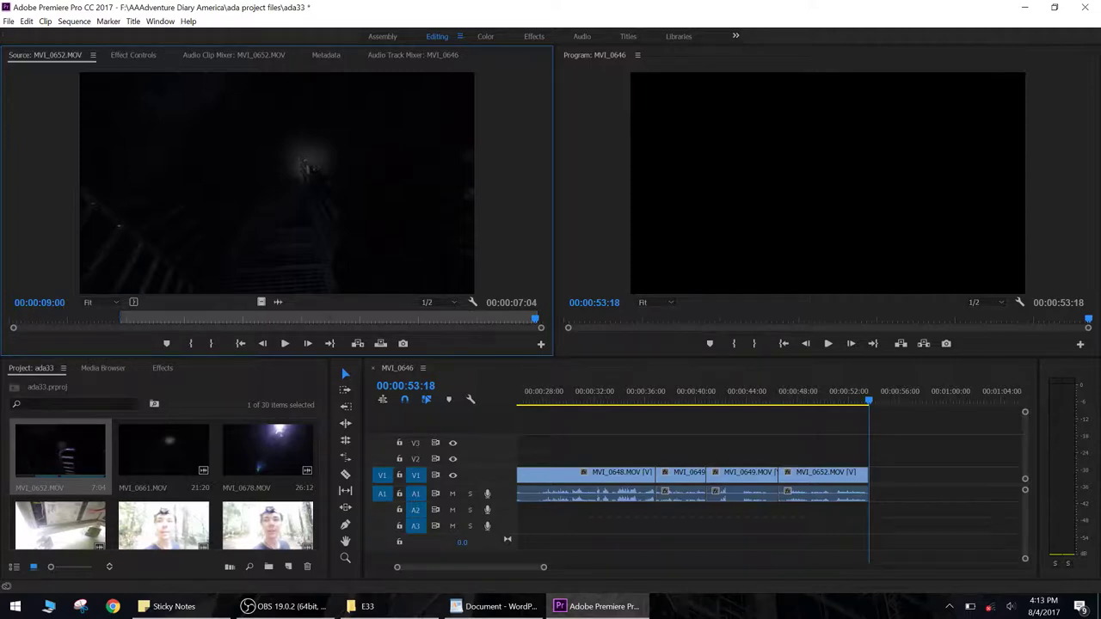
# Step: Switch to the E33 folder in File Explorer and display its files as large thumbnails
pyautogui.click(359, 606)
pyautogui.scroll(5, 258, 326)
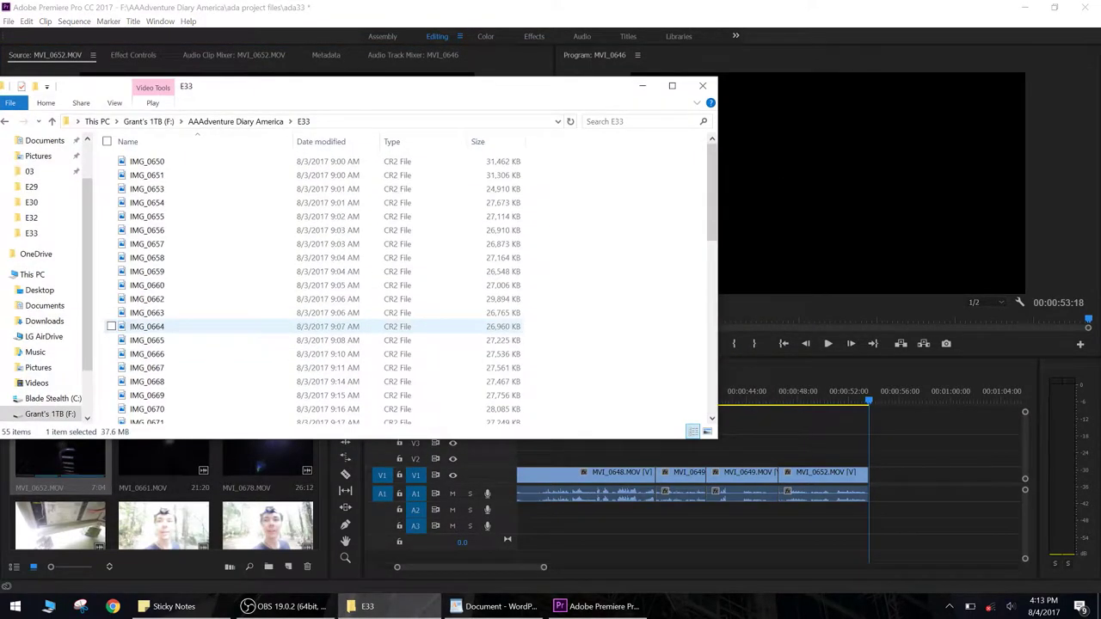
pyautogui.click(708, 431)
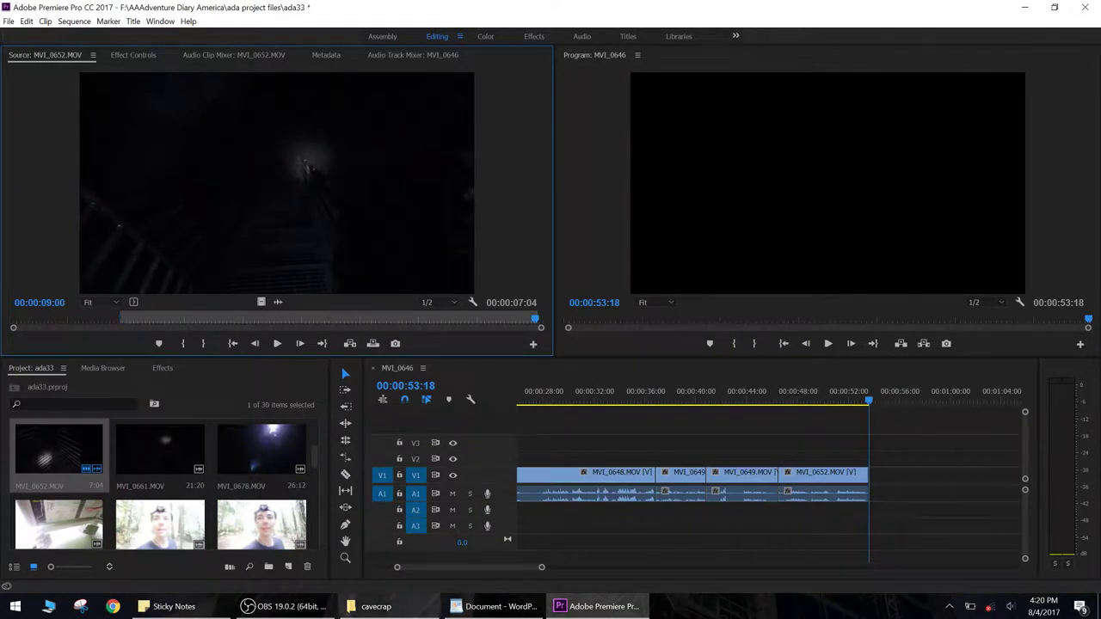
# Step: Look over the cave photos in the cavecrap folder and its parent E33, and return to Premiere Pro
pyautogui.click(388, 606)
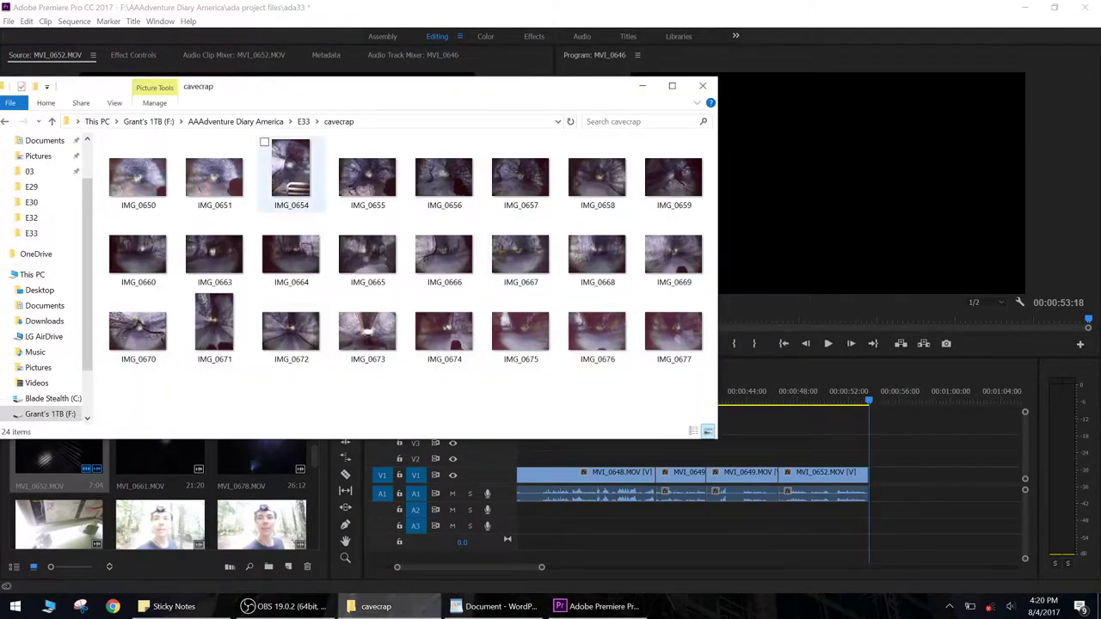
pyautogui.click(304, 121)
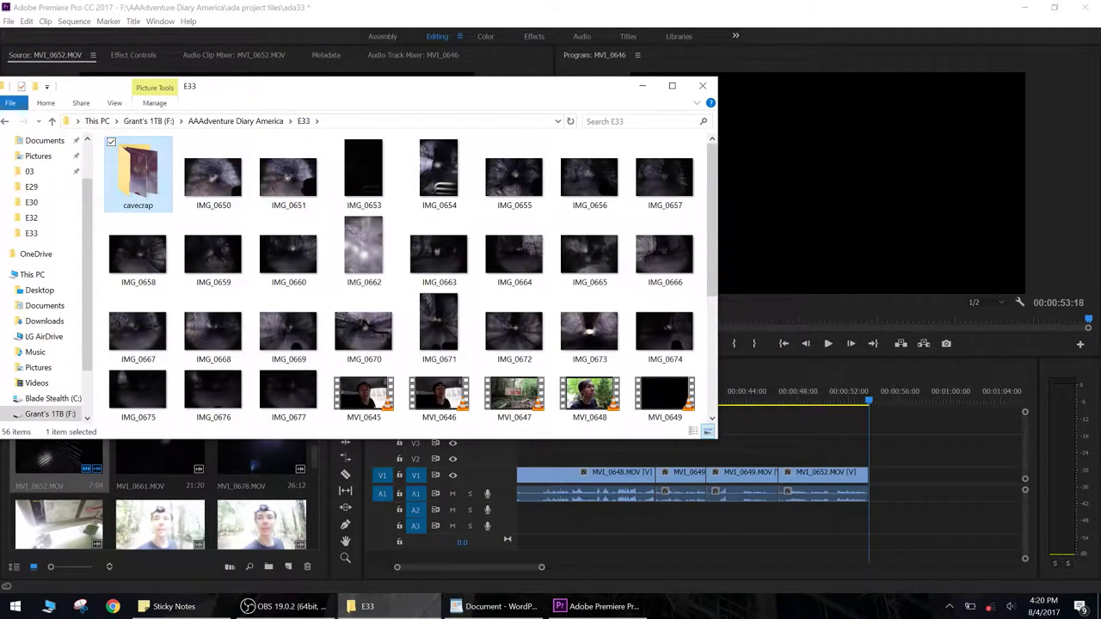
pyautogui.press('Return')
pyautogui.hotkey('alt', 'Tab')
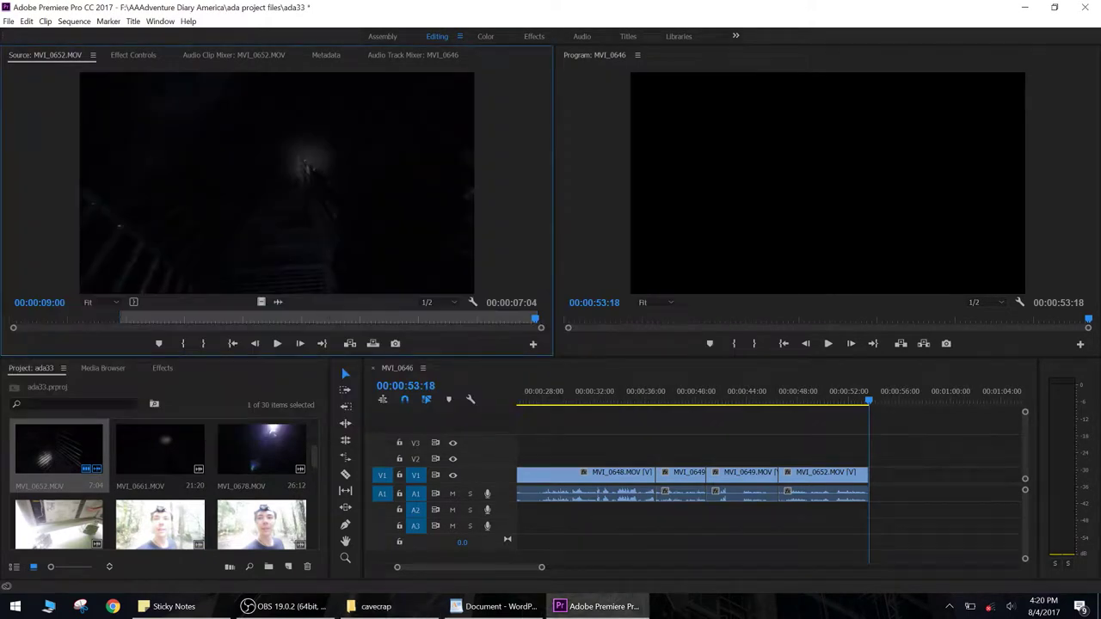
# Step: Create a bin named cavecrap in the project and import all 24 images from the cavecrap folder into it
pyautogui.click(269, 567)
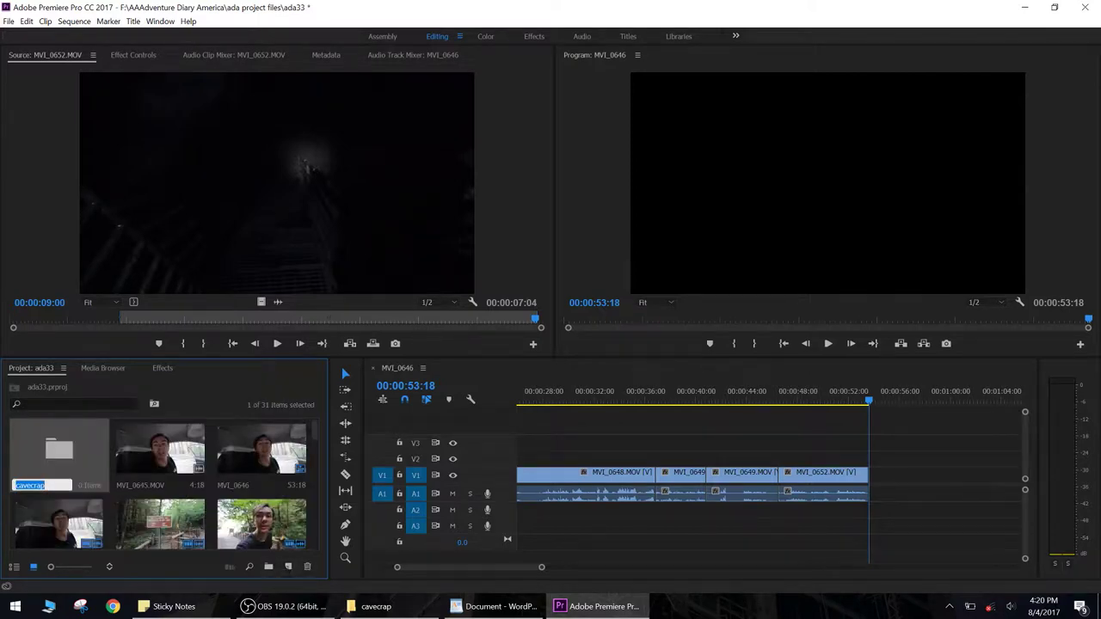
pyautogui.doubleClick(58, 449)
pyautogui.doubleClick(225, 191)
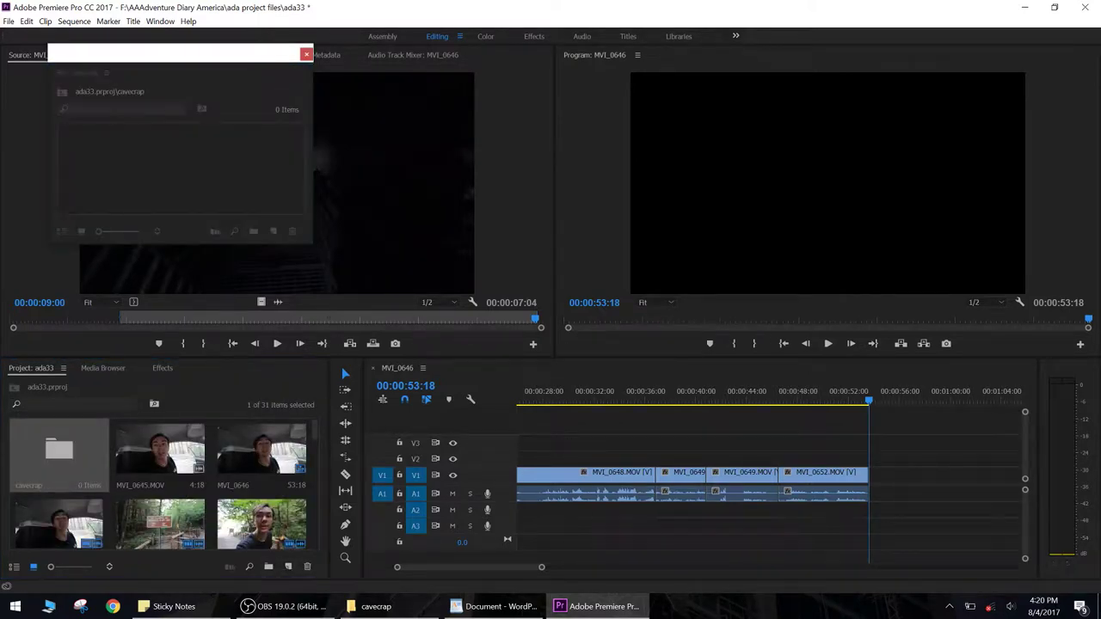
pyautogui.doubleClick(150, 131)
pyautogui.click(150, 132)
pyautogui.hotkey('ctrl', 'a')
pyautogui.press('Return')
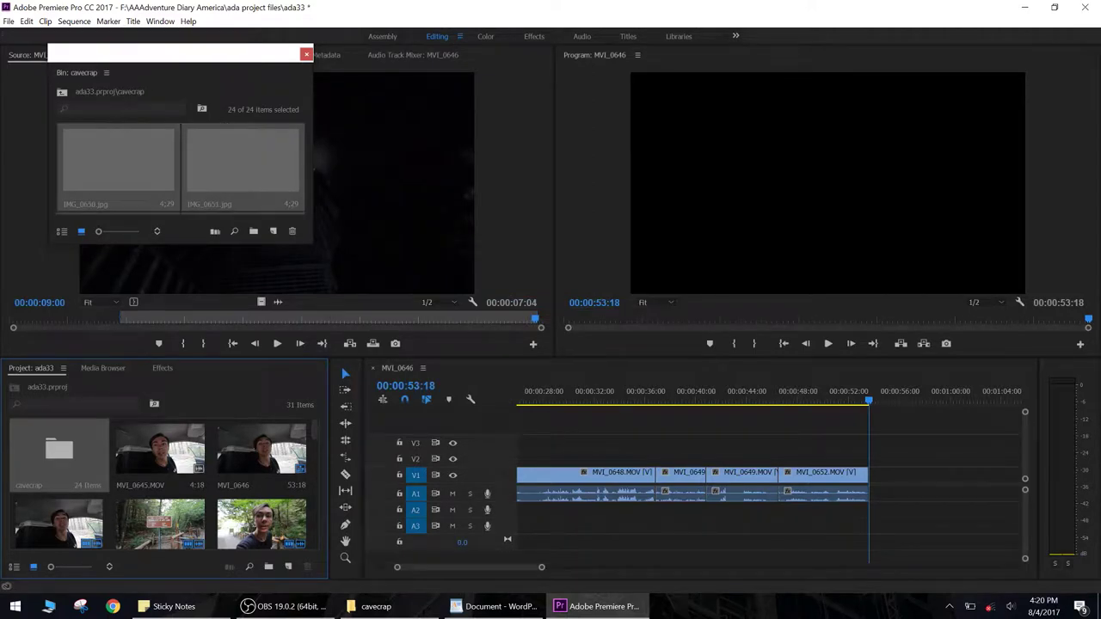
# Step: Sort the images in the cavecrap bin by name
pyautogui.click(156, 231)
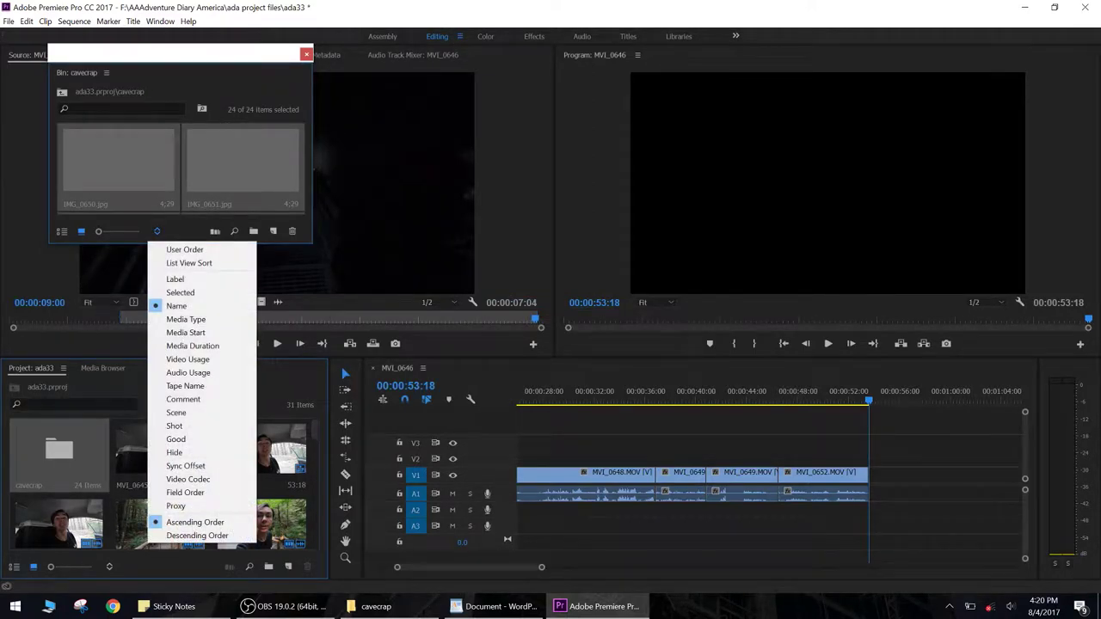
pyautogui.click(198, 306)
pyautogui.click(157, 231)
pyautogui.click(157, 230)
# Step: Set the clip duration of all 24 images in the cavecrap bin to 00;00;01;03
pyautogui.click(118, 164)
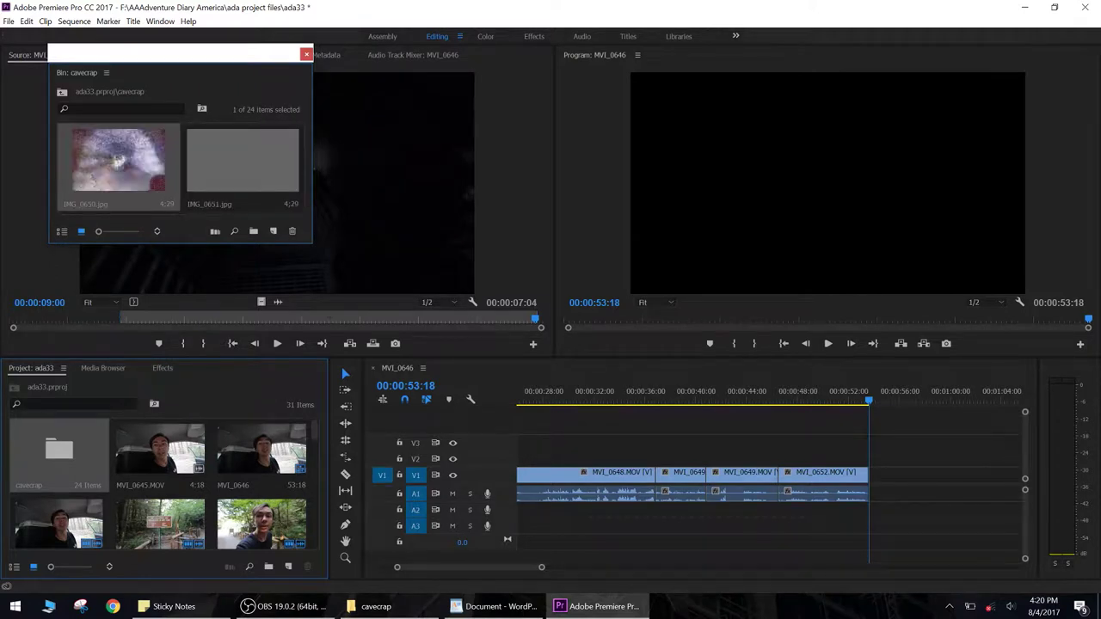
pyautogui.hotkey('ctrl', 'a')
pyautogui.rightClick(107, 150)
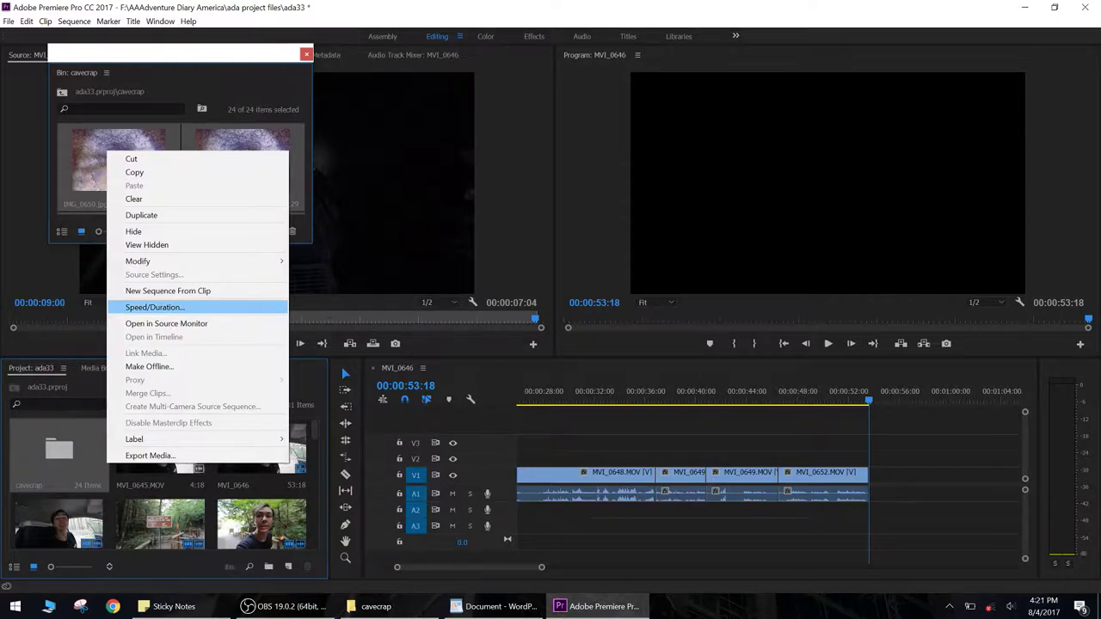
pyautogui.click(155, 307)
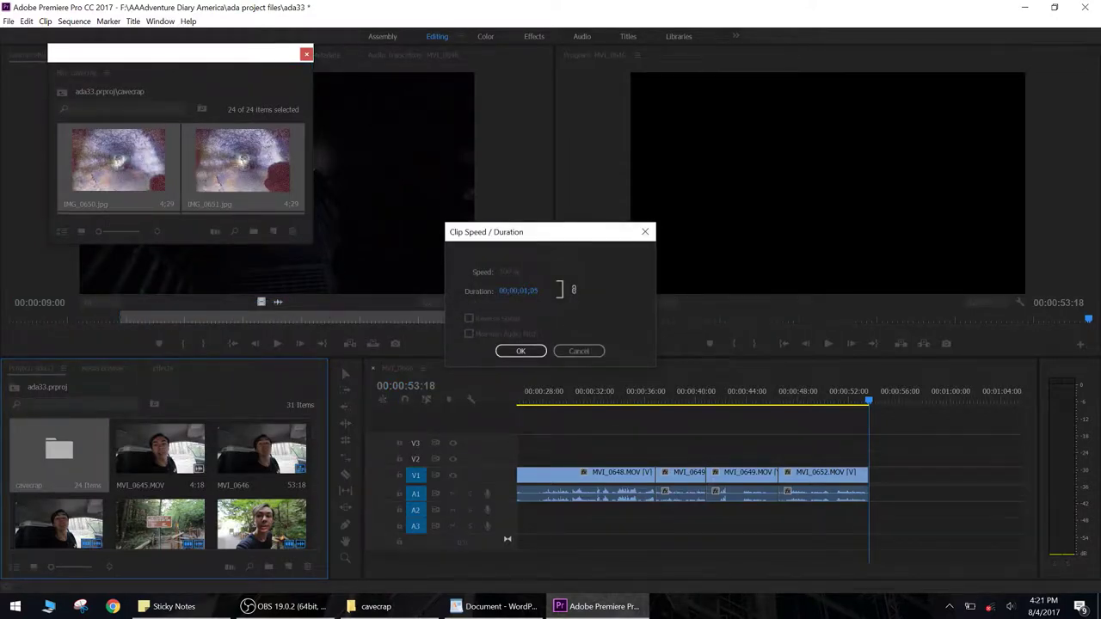
pyautogui.press('Return')
# Step: Insert all the cavecrap images at the sequence end and place the playhead on the first one
pyautogui.press('-')
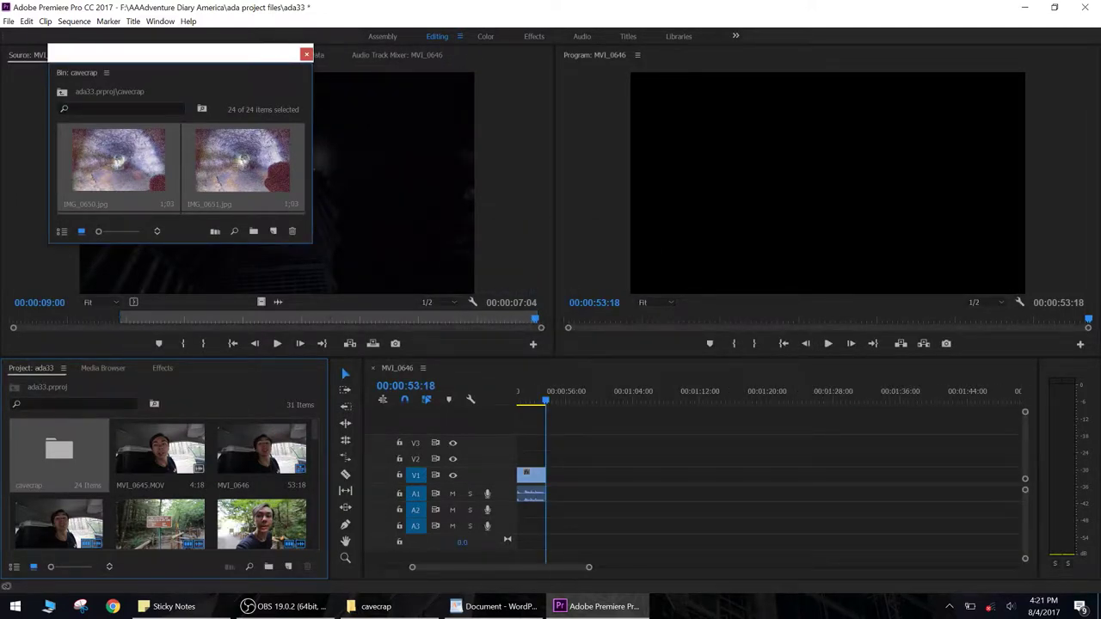
pyautogui.press(',')
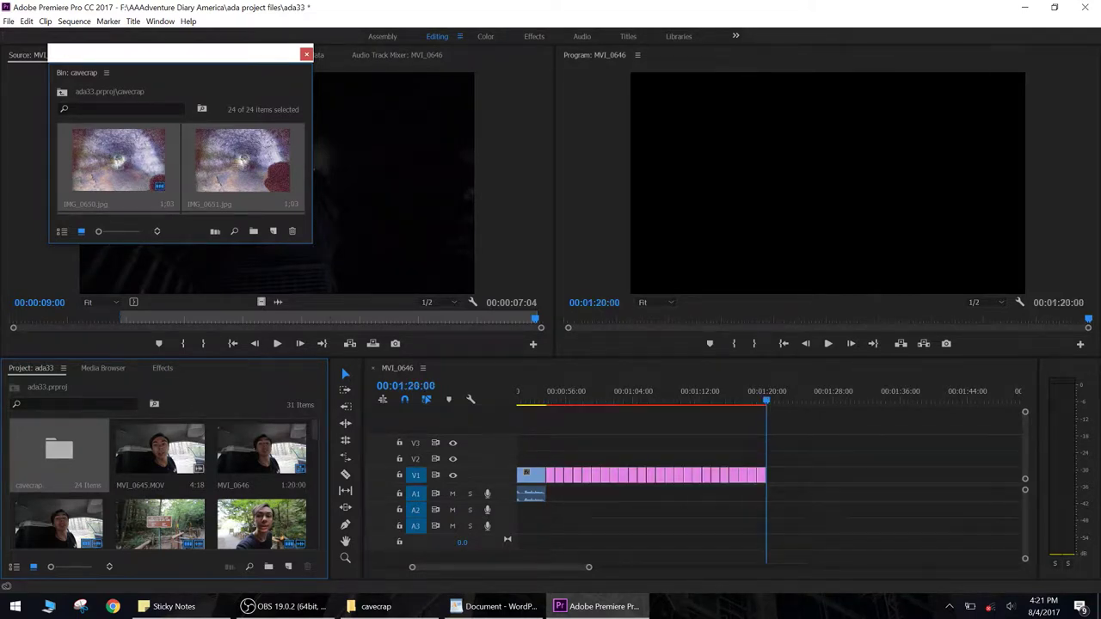
pyautogui.click(548, 400)
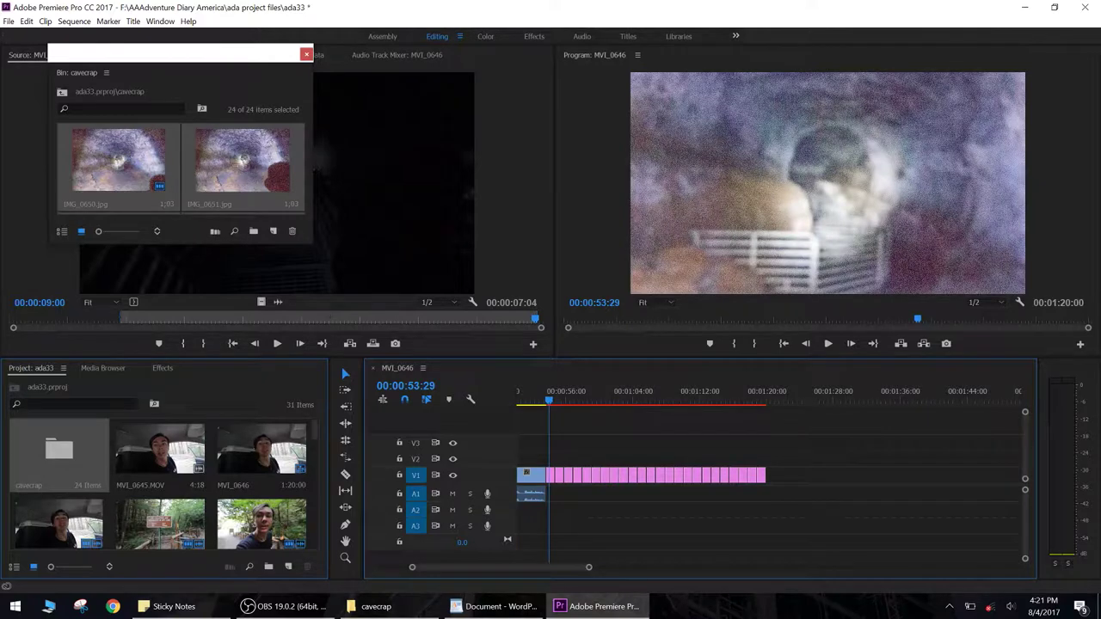
# Step: Select all the inserted images on track V1 and apply Scale to Frame Size to them
pyautogui.moveTo(807, 437); pyautogui.dragTo(555, 495)
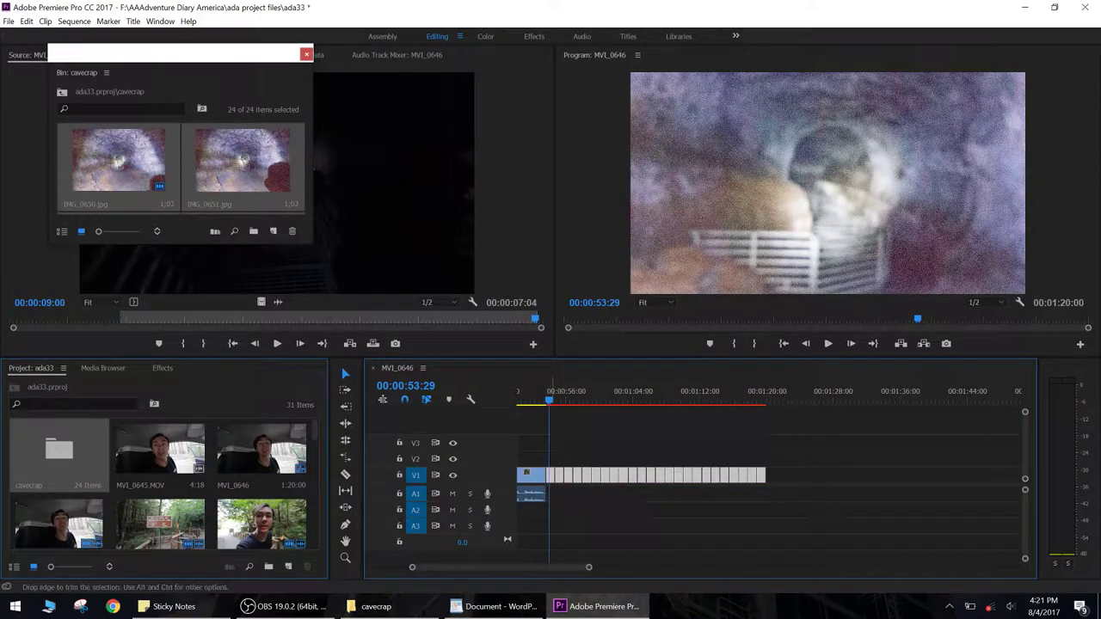
pyautogui.hotkey('shift', '2')
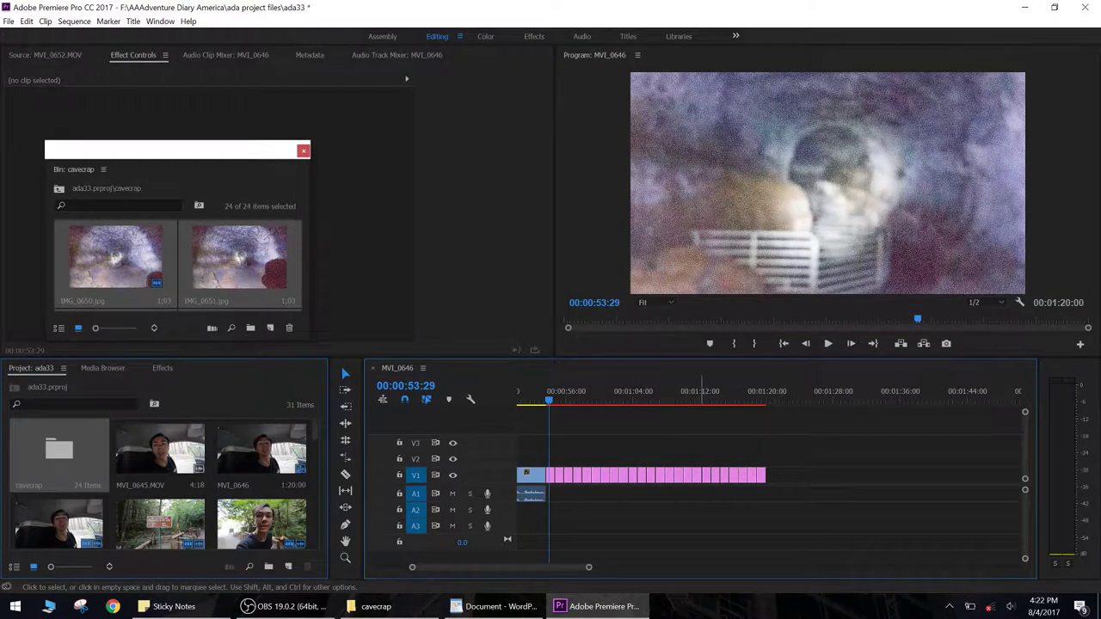
pyautogui.moveTo(783, 433); pyautogui.dragTo(550, 506)
pyautogui.rightClick(572, 474)
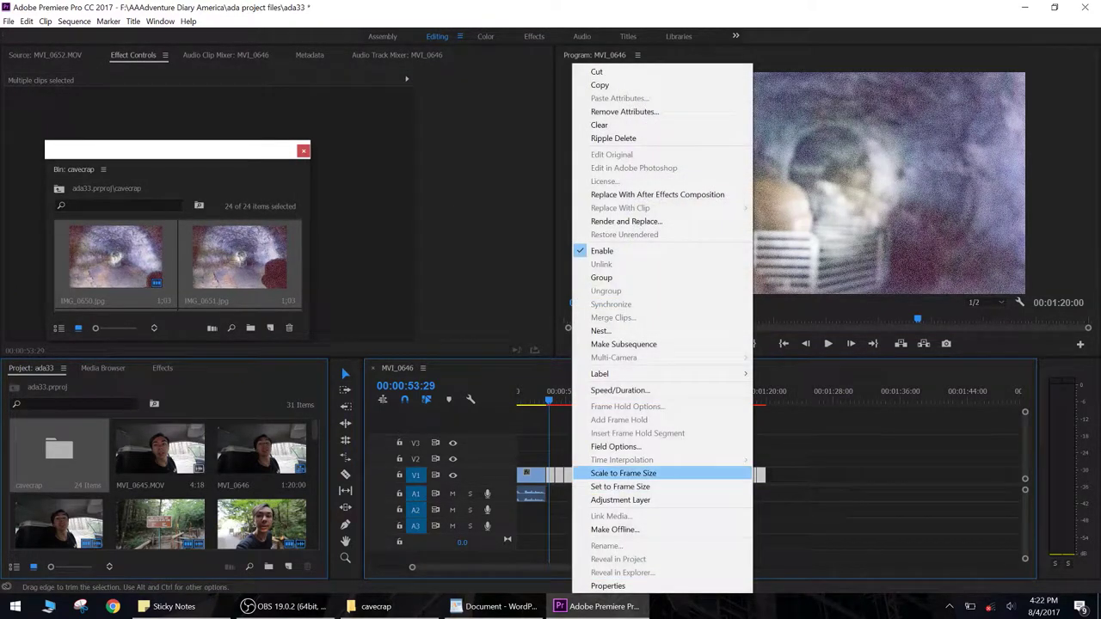
pyautogui.click(623, 473)
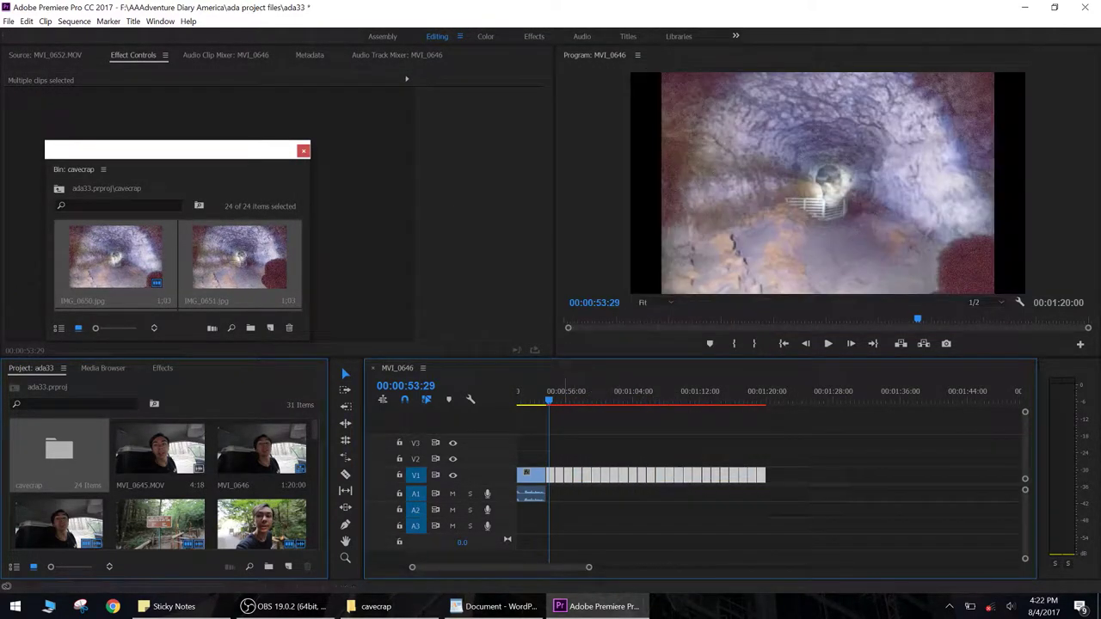
# Step: Play and scrub through the scaled cave images in the sequence to preview them
pyautogui.press('space')
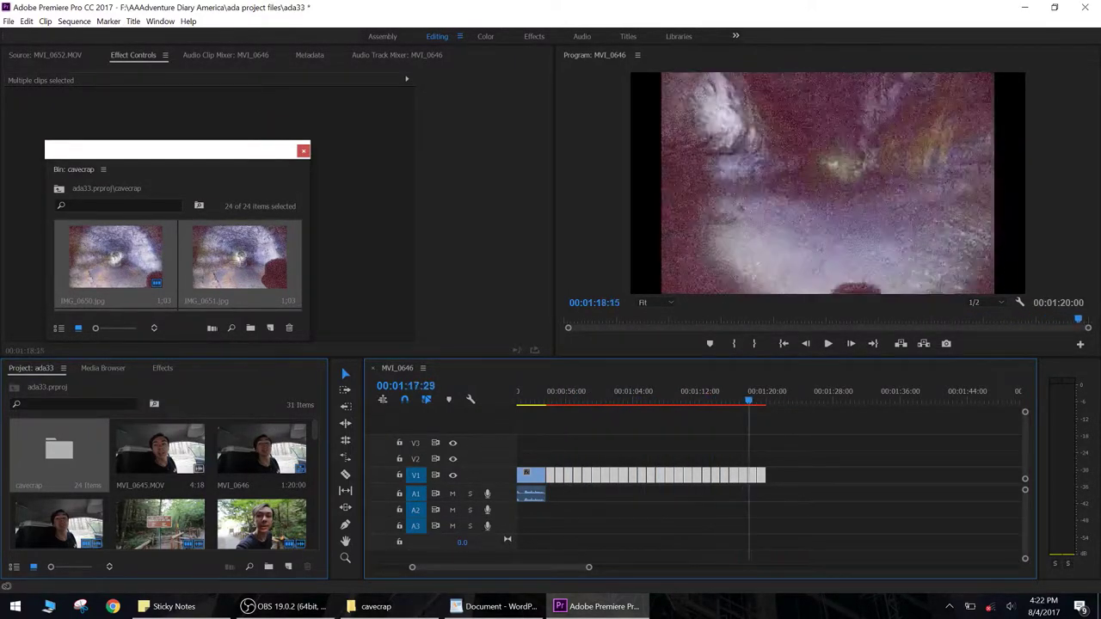
pyautogui.moveTo(580, 398); pyautogui.dragTo(549, 397)
pyautogui.click(552, 397)
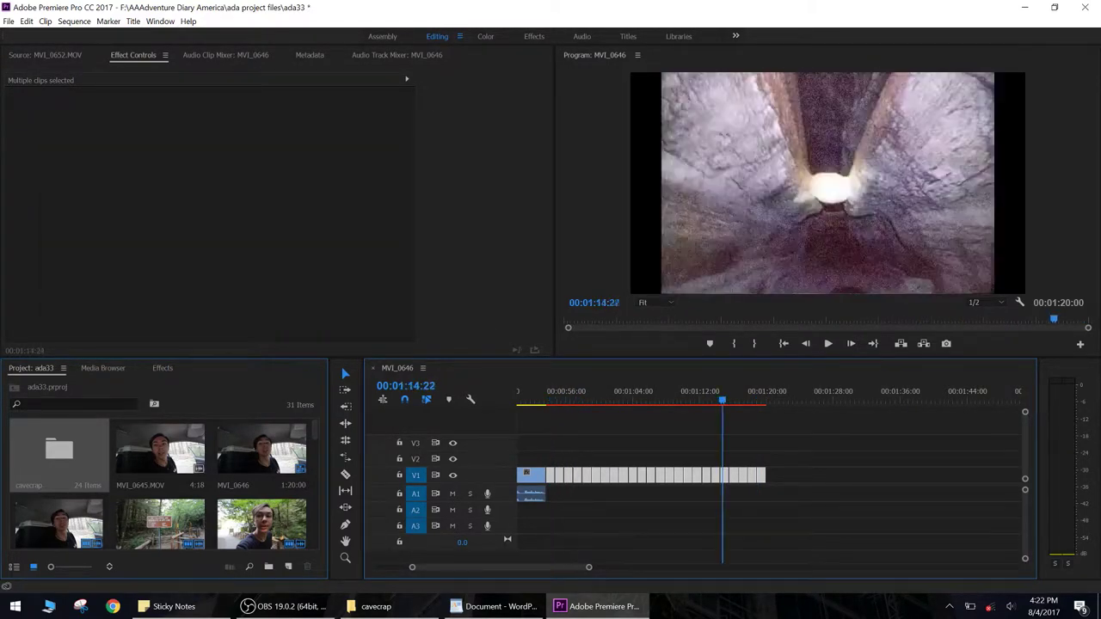
# Step: Open MVI_0661.MOV from the project and mark a 00:00:13:22 range ending at about 00:00:16:06
pyautogui.moveTo(723, 398); pyautogui.dragTo(670, 399)
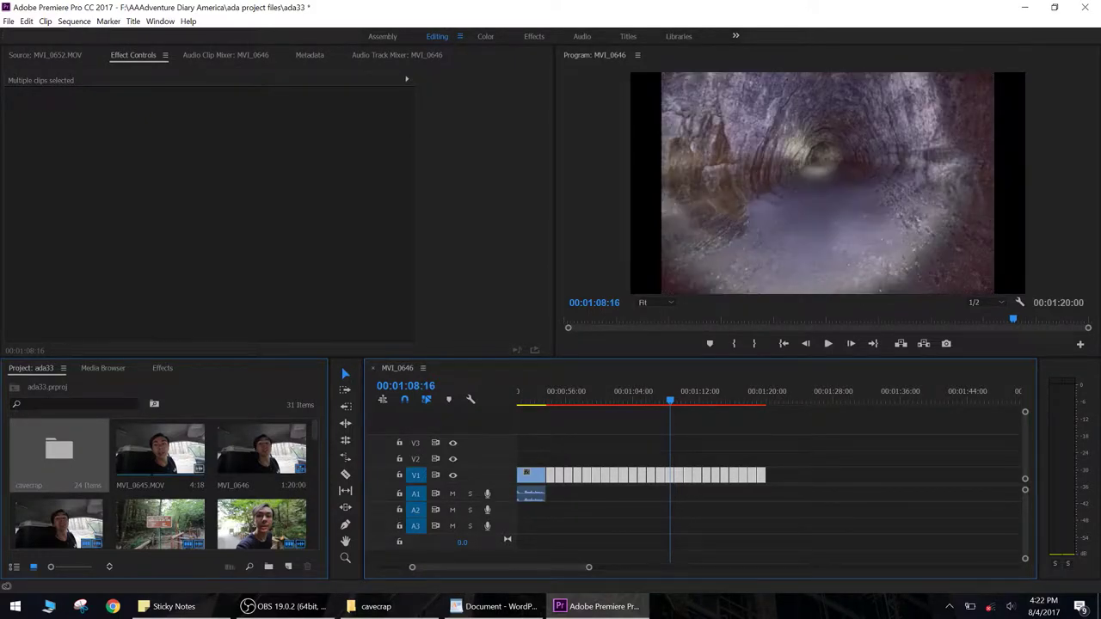
pyautogui.scroll(-5, 172, 481)
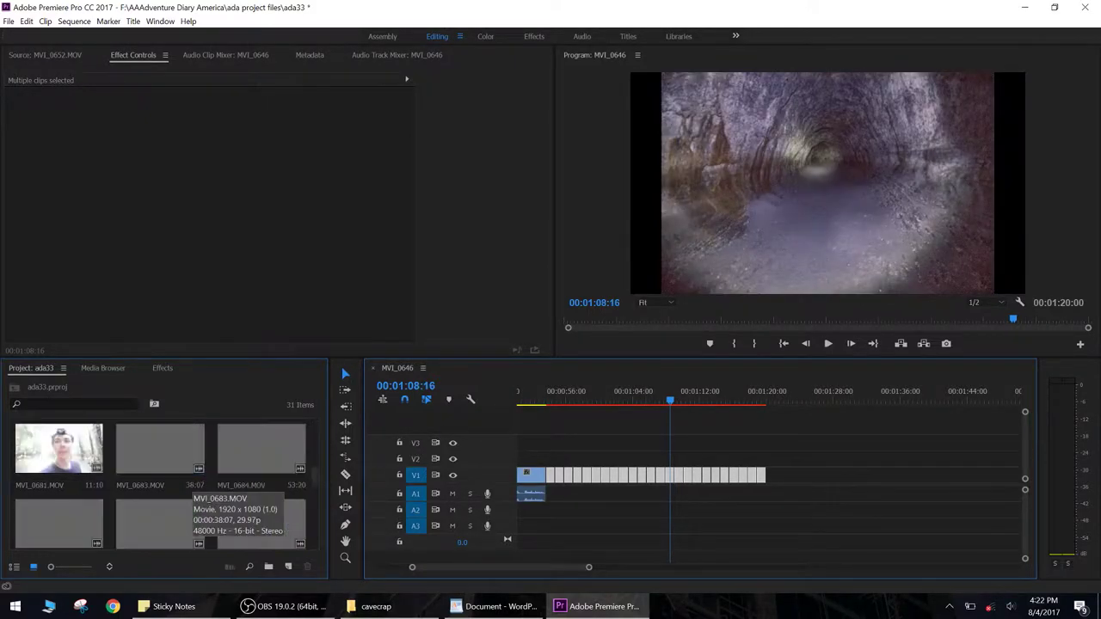
pyautogui.scroll(5, 172, 481)
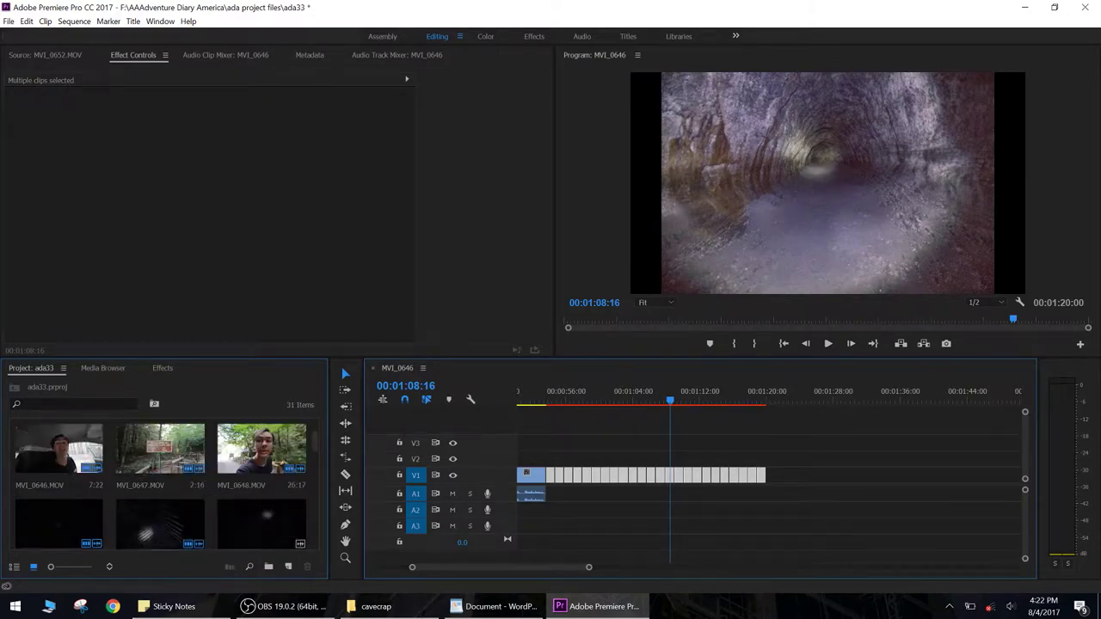
pyautogui.doubleClick(262, 525)
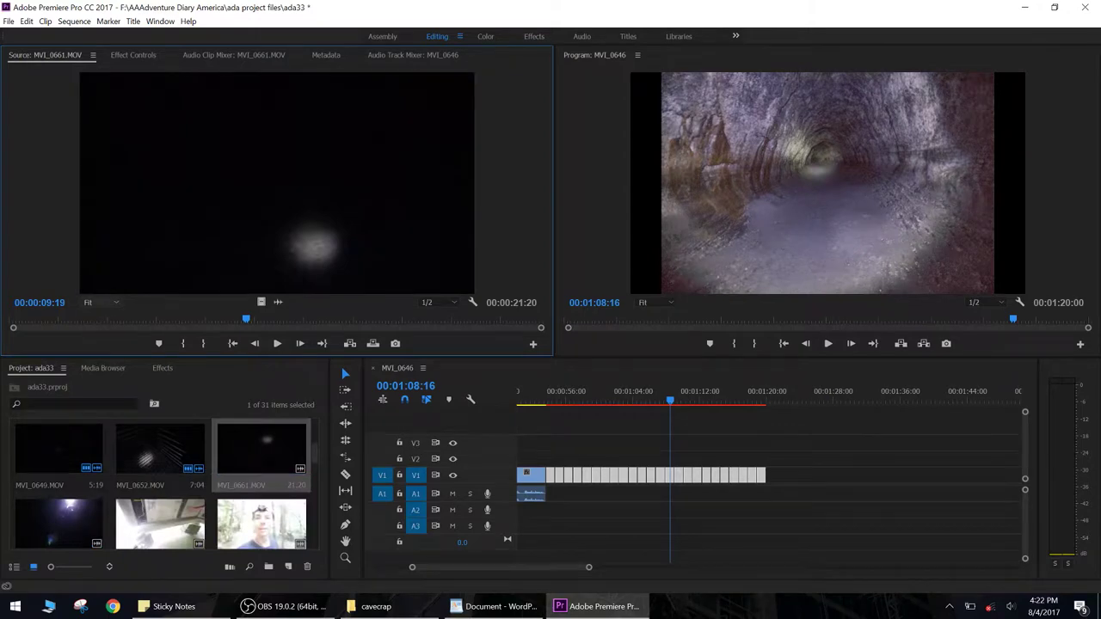
pyautogui.click(118, 319)
pyautogui.press('space')
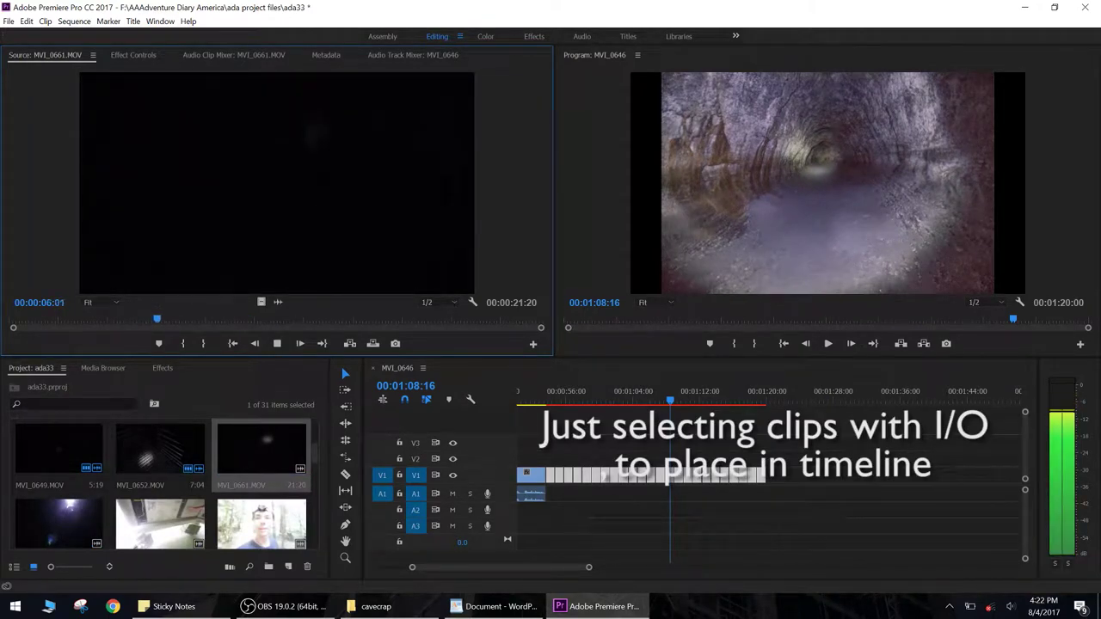
pyautogui.moveTo(157, 320); pyautogui.dragTo(14, 319)
pyautogui.press('space')
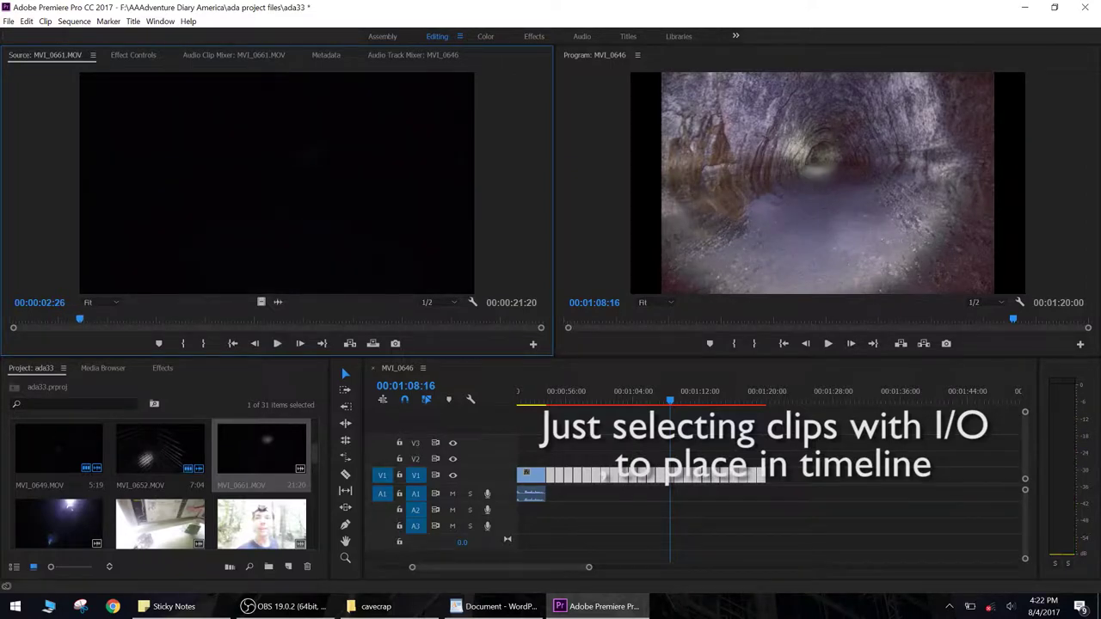
pyautogui.press('i')
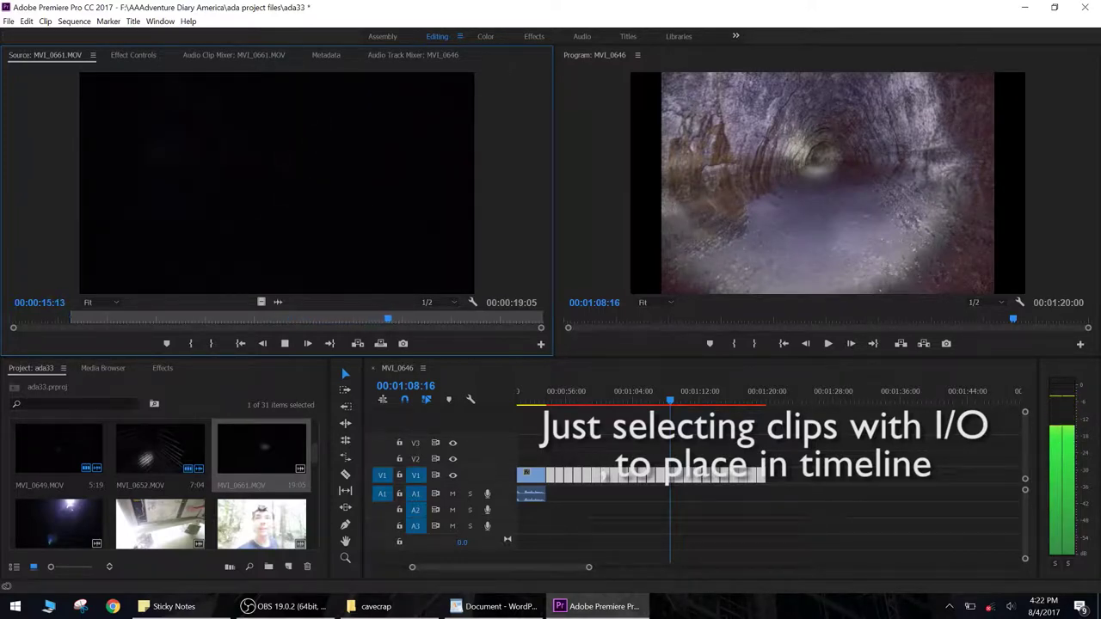
pyautogui.press('o')
# Step: Try inserting the marked MVI_0661.MOV range among the cave images, and undo the insertion
pyautogui.press(',')
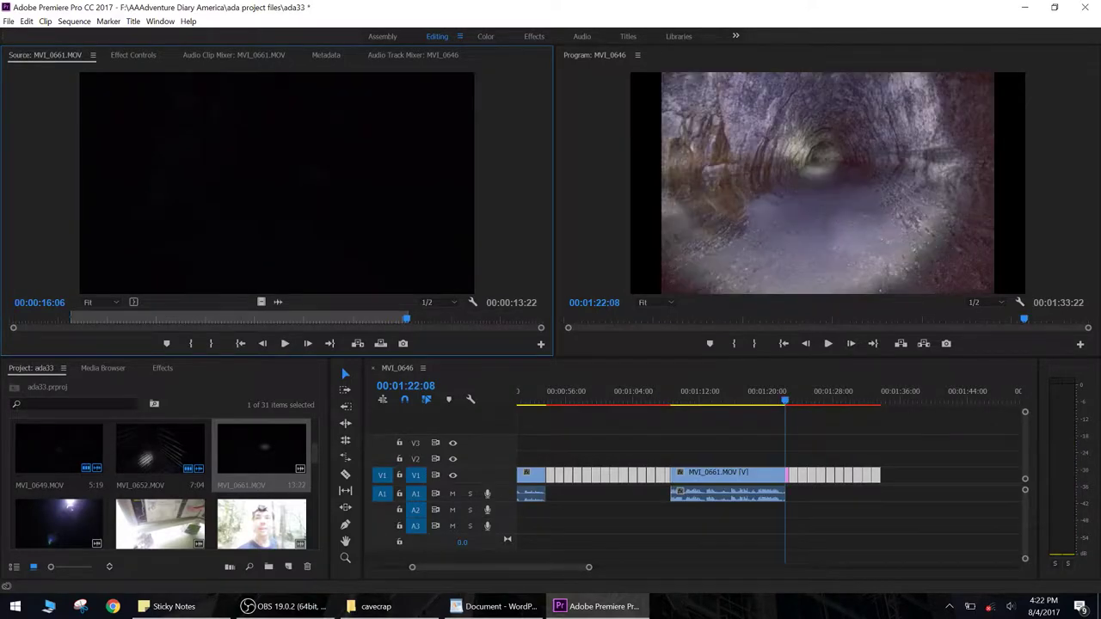
pyautogui.hotkey('ctrl', 'z')
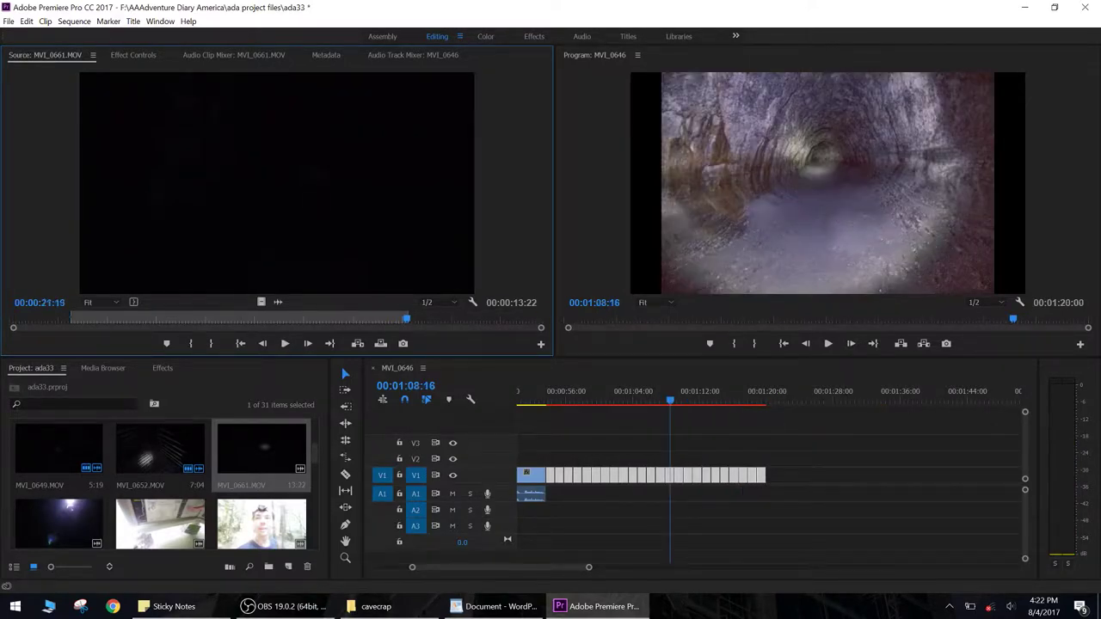
# Step: Move the playhead to the end of the cave images and place the marked MVI_0661.MOV range there
pyautogui.click(567, 389)
pyautogui.press('Down')
pyautogui.press('Down')
pyautogui.press('Down')
pyautogui.press('Down')
pyautogui.press('Down')
pyautogui.press('Down')
pyautogui.press('Down')
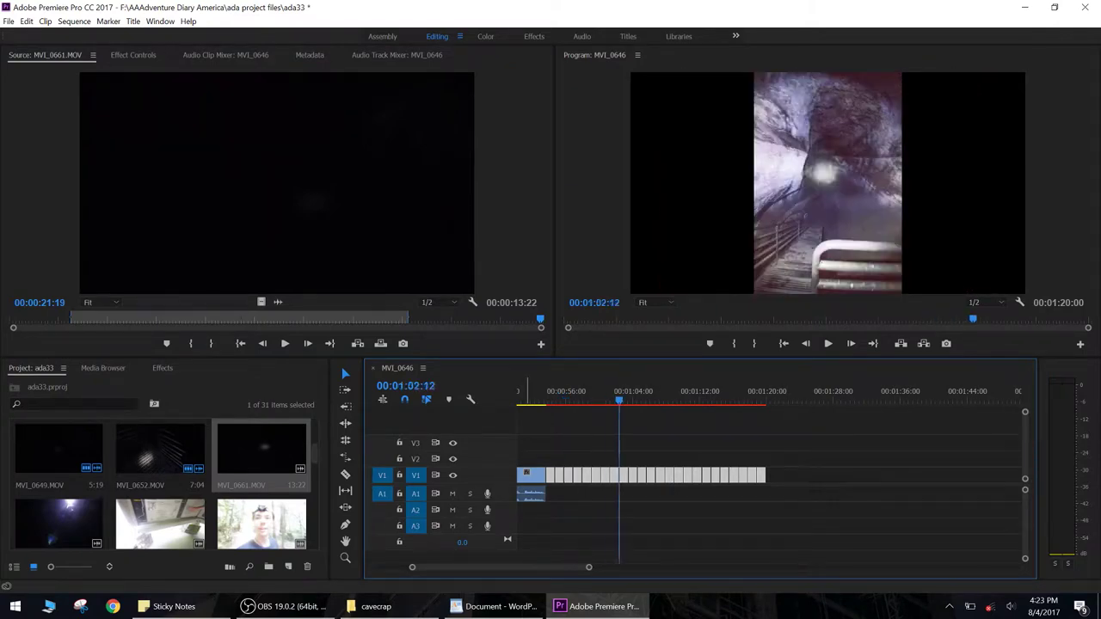
pyautogui.moveTo(628, 399); pyautogui.dragTo(767, 398)
pyautogui.hotkey('shift', '9')
pyautogui.press('.')
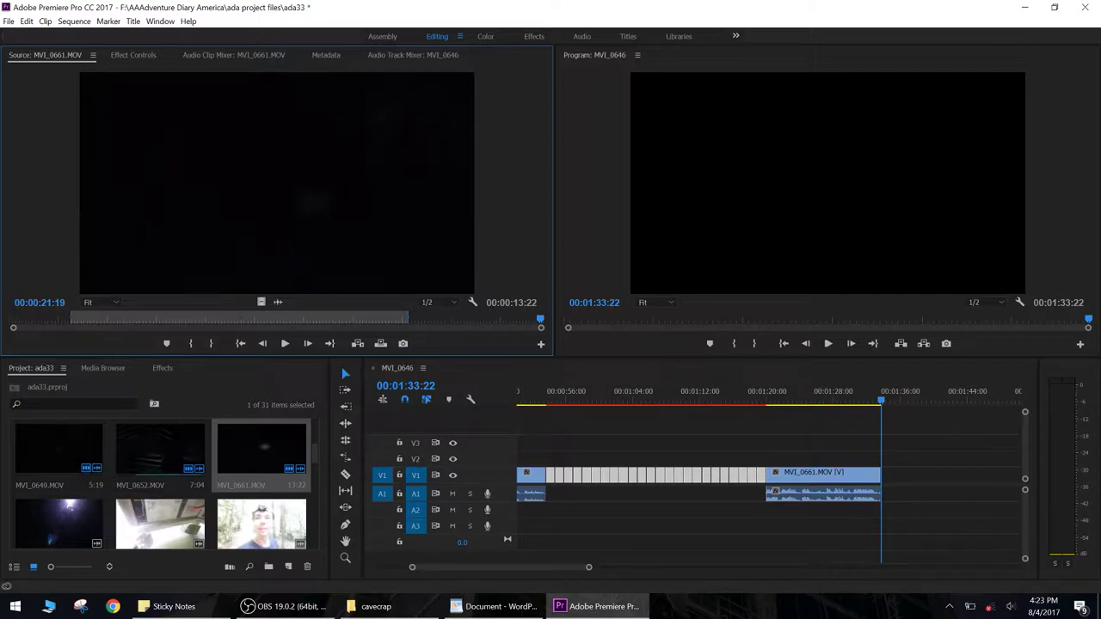
# Step: Open MVI_0678.MOV, mark its in point so the range lasts 00:00:24:06, and place it at the sequence end
pyautogui.scroll(-5, 53, 427)
pyautogui.doubleClick(53, 428)
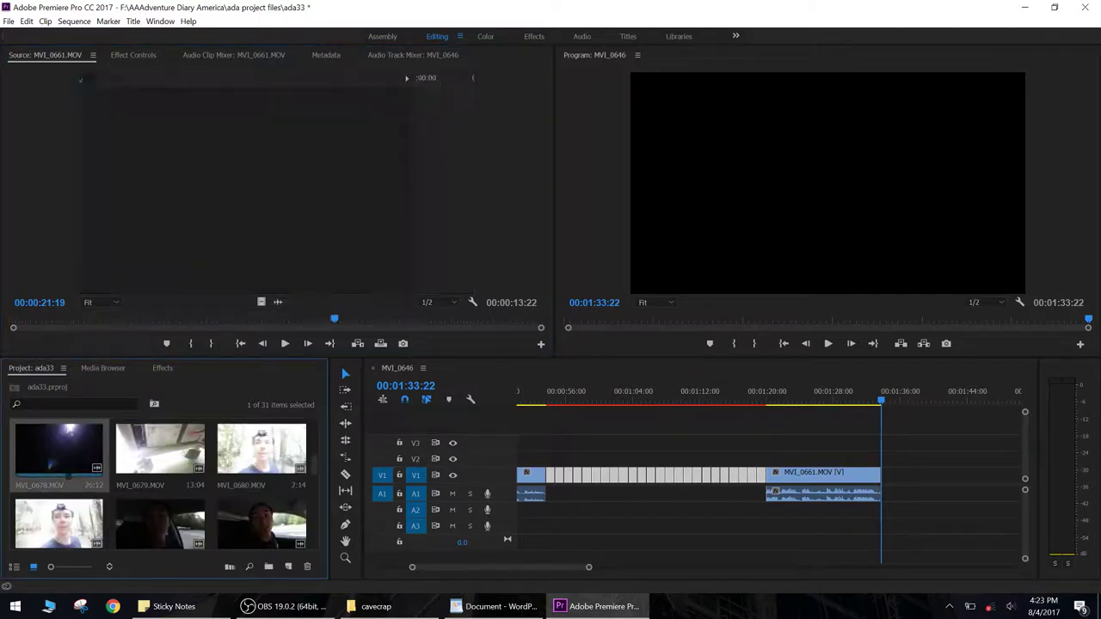
pyautogui.moveTo(69, 319); pyautogui.dragTo(10, 319)
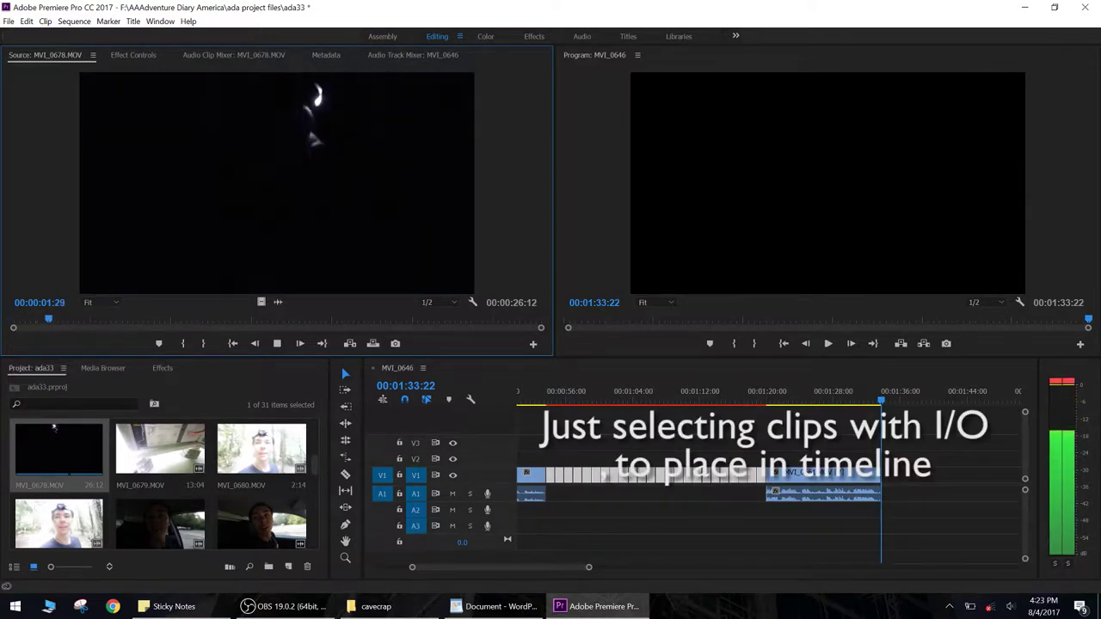
pyautogui.press('i')
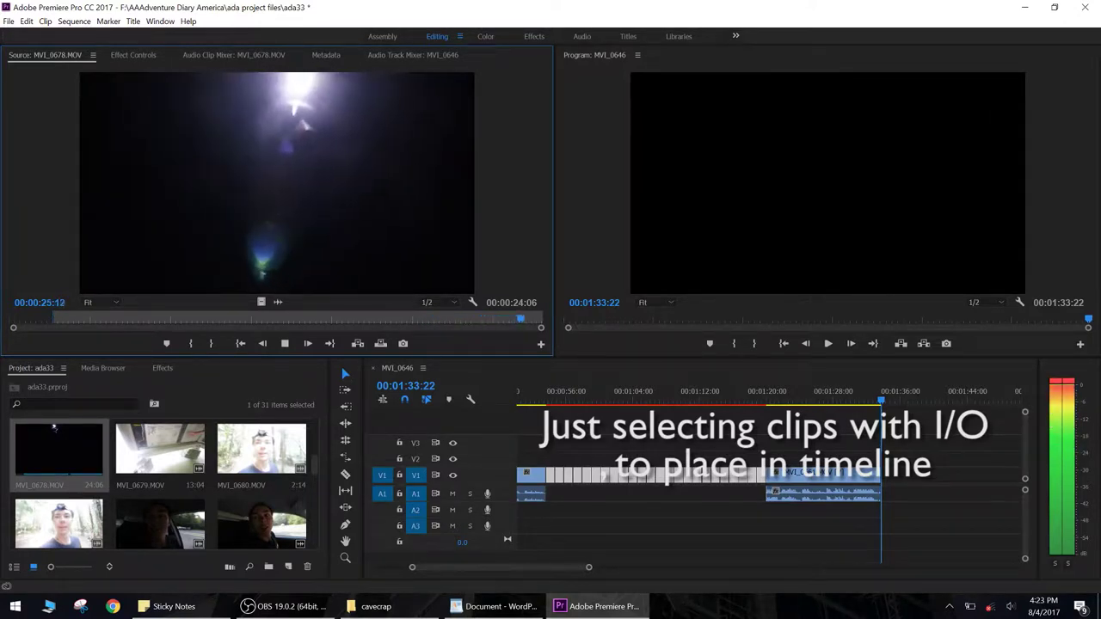
pyautogui.press('space')
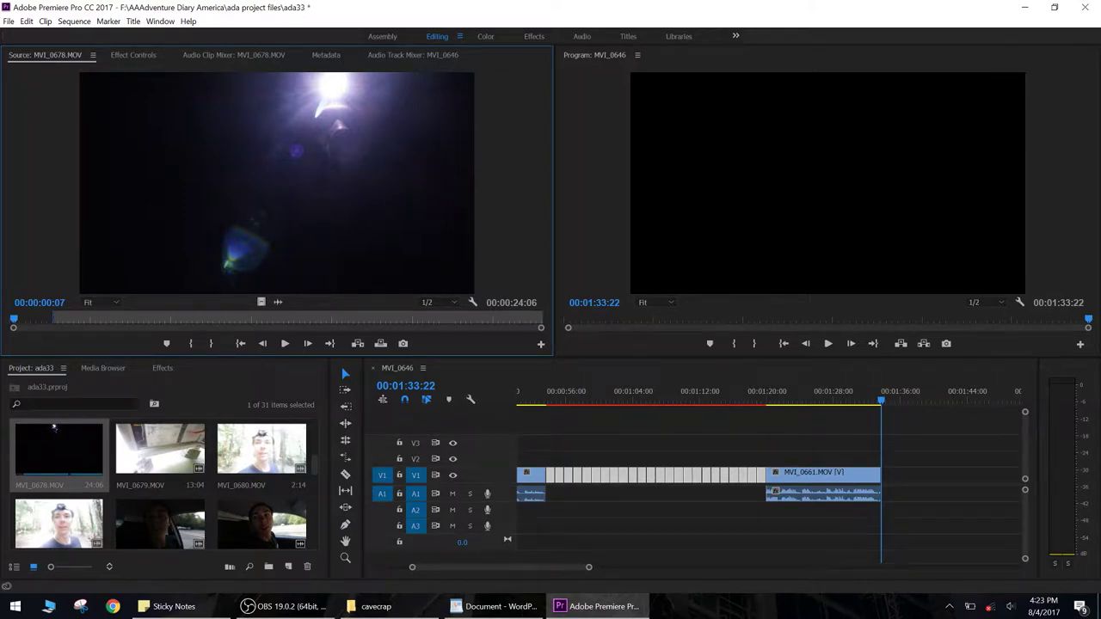
pyautogui.press('.')
# Step: Open MVI_0679.MOV in the Source Monitor and play it
pyautogui.doubleClick(160, 449)
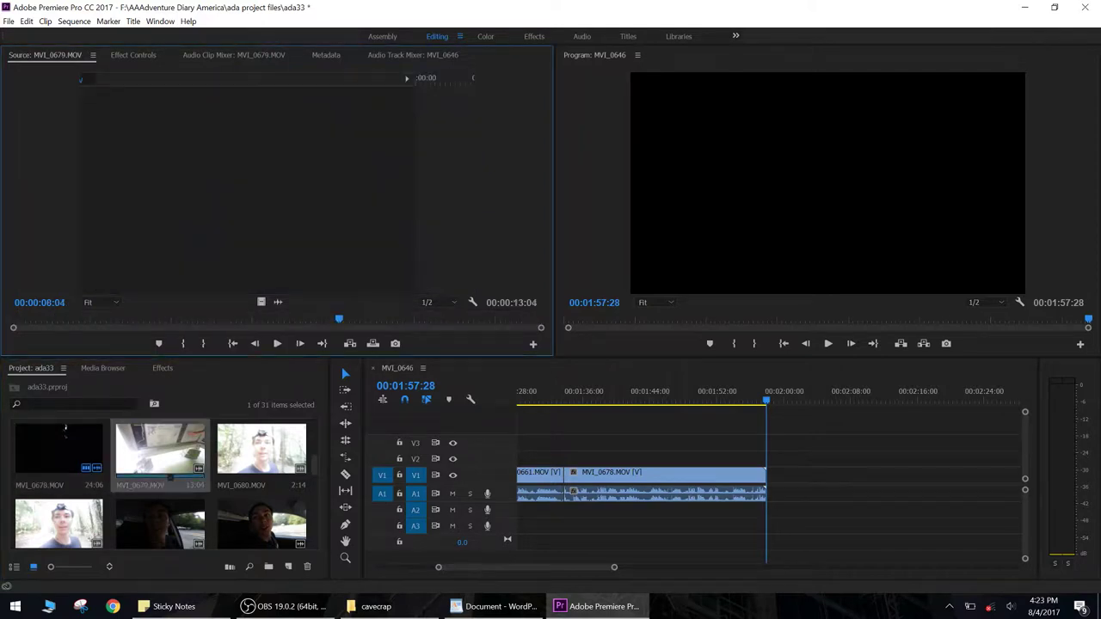
pyautogui.press('space')
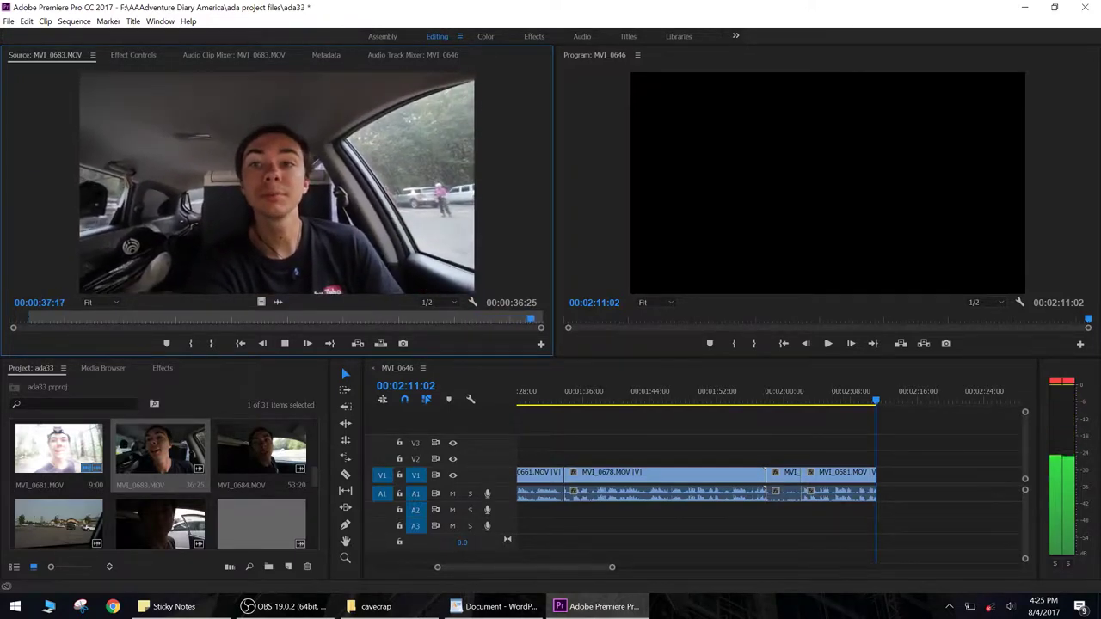
# Step: Review the end of MVI_0683.MOV, mark its out point at 00:00:37:16, and place the trimmed clip at the sequence end
pyautogui.click(455, 319)
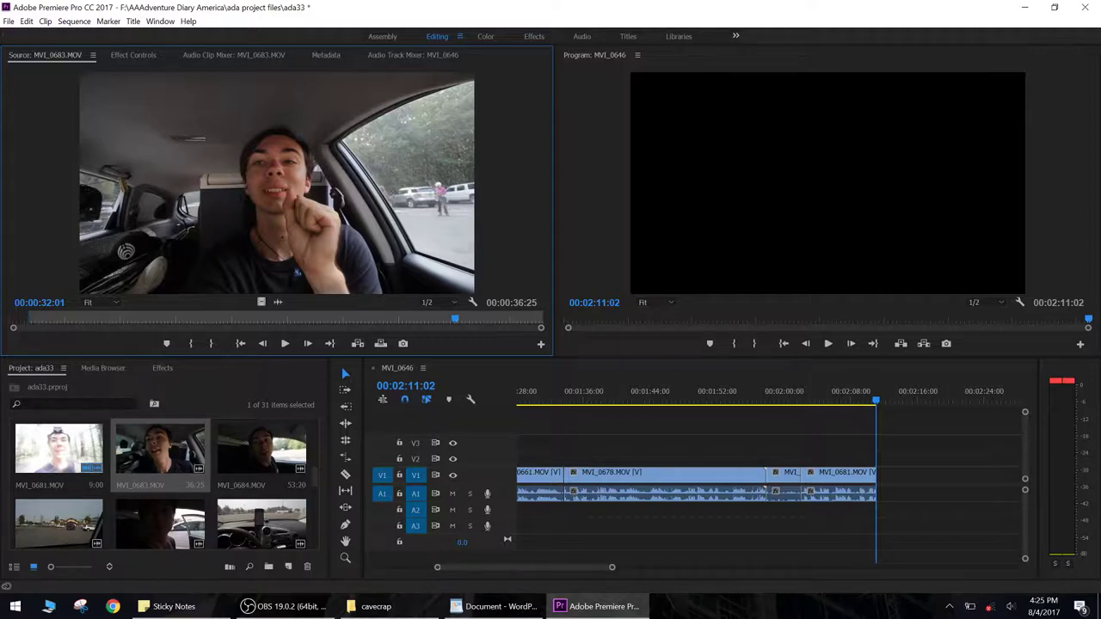
pyautogui.press('space')
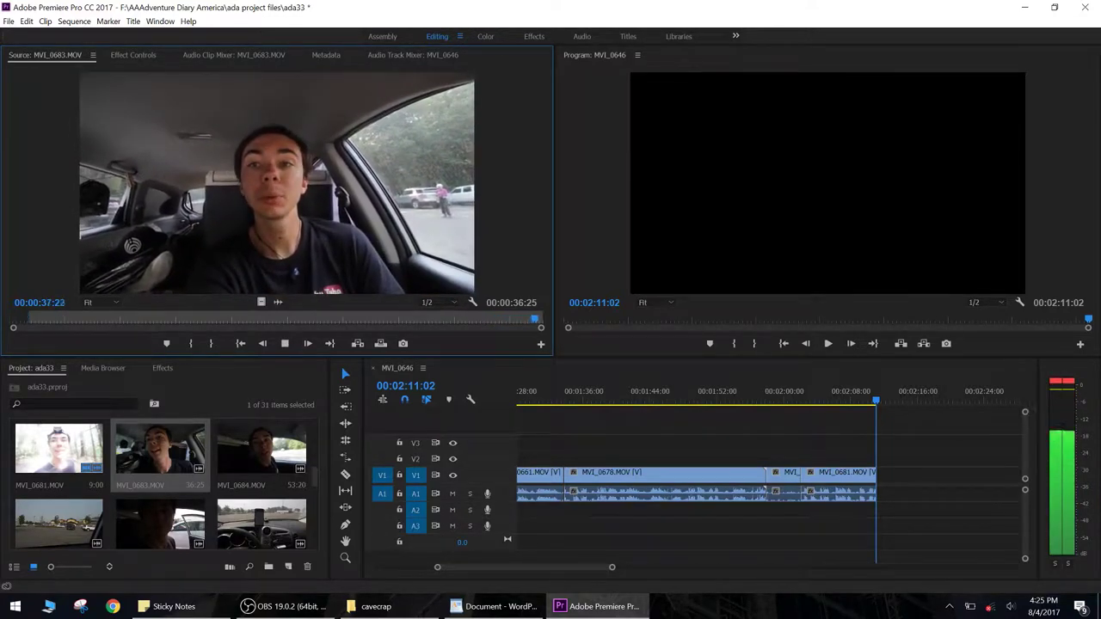
pyautogui.press('space')
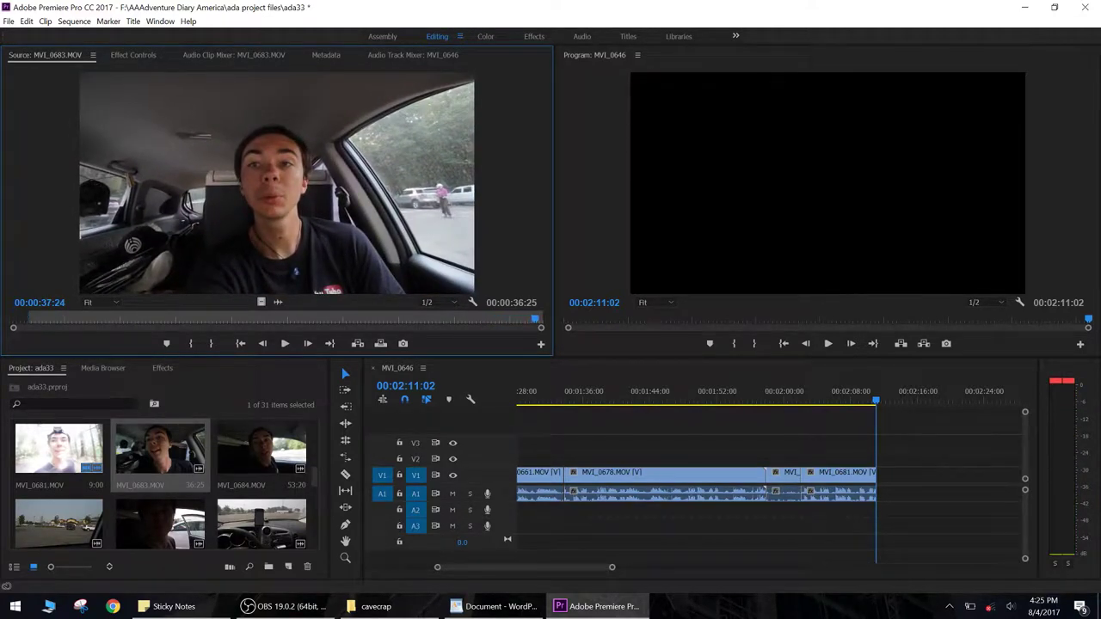
pyautogui.hotkey('shift', 'Left')
pyautogui.hotkey('shift', 'Left')
pyautogui.hotkey('shift', 'Left')
pyautogui.hotkey('shift', 'Left')
pyautogui.hotkey('shift', 'Left')
pyautogui.hotkey('shift', 'Left')
pyautogui.press('space')
pyautogui.press('space')
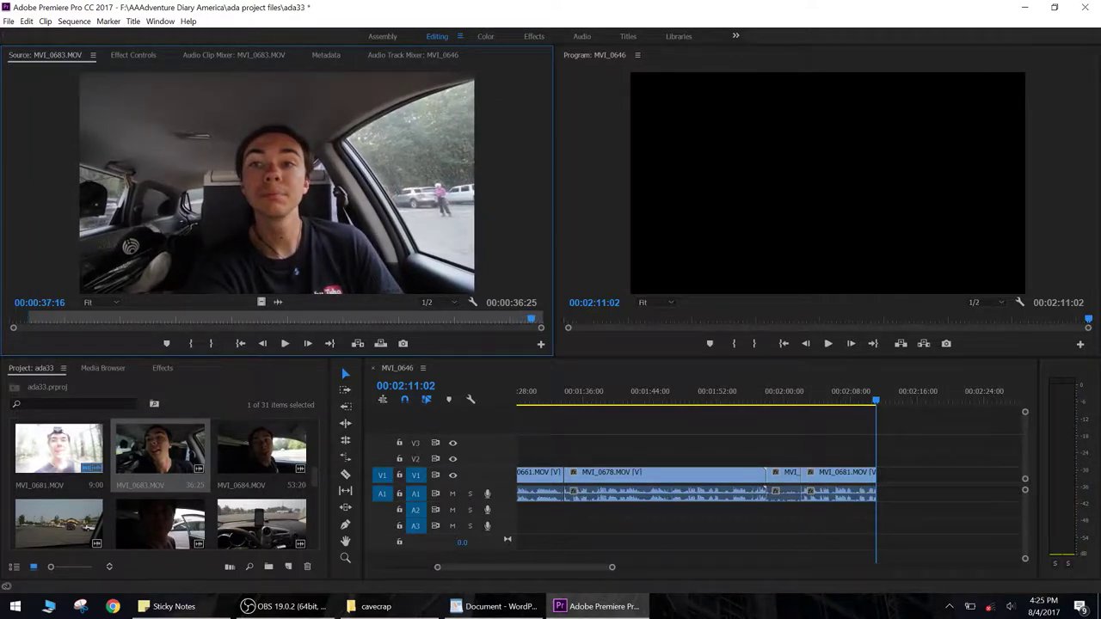
pyautogui.press('o')
pyautogui.press('.')
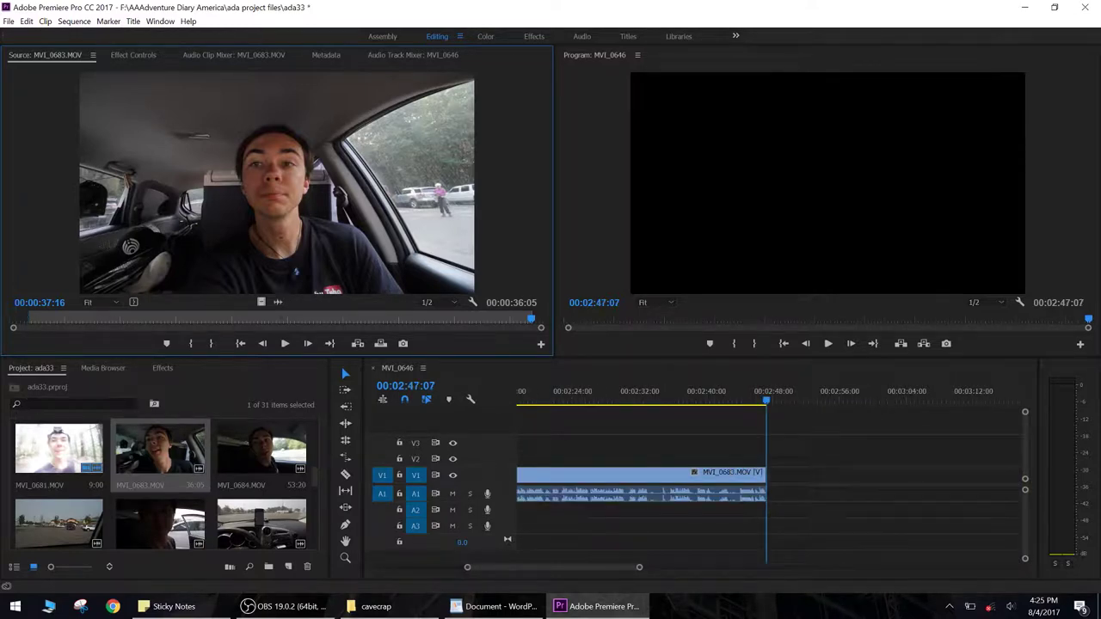
# Step: Open MVI_0684.MOV, trim its start to leave a 00:00:51:25 range, and place it at the sequence end
pyautogui.doubleClick(275, 449)
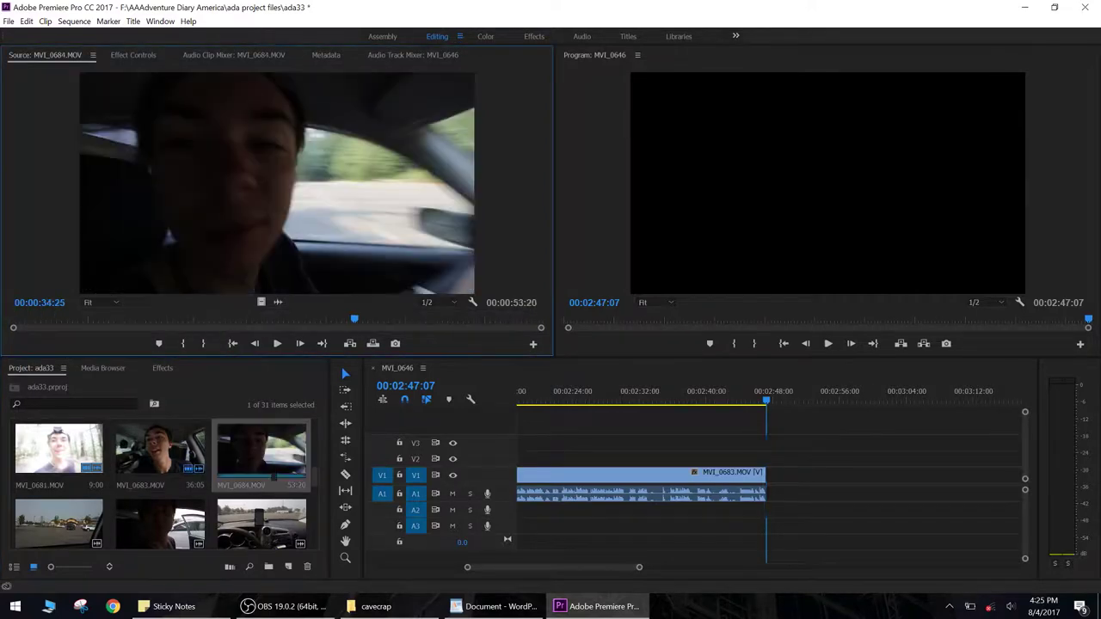
pyautogui.click(23, 319)
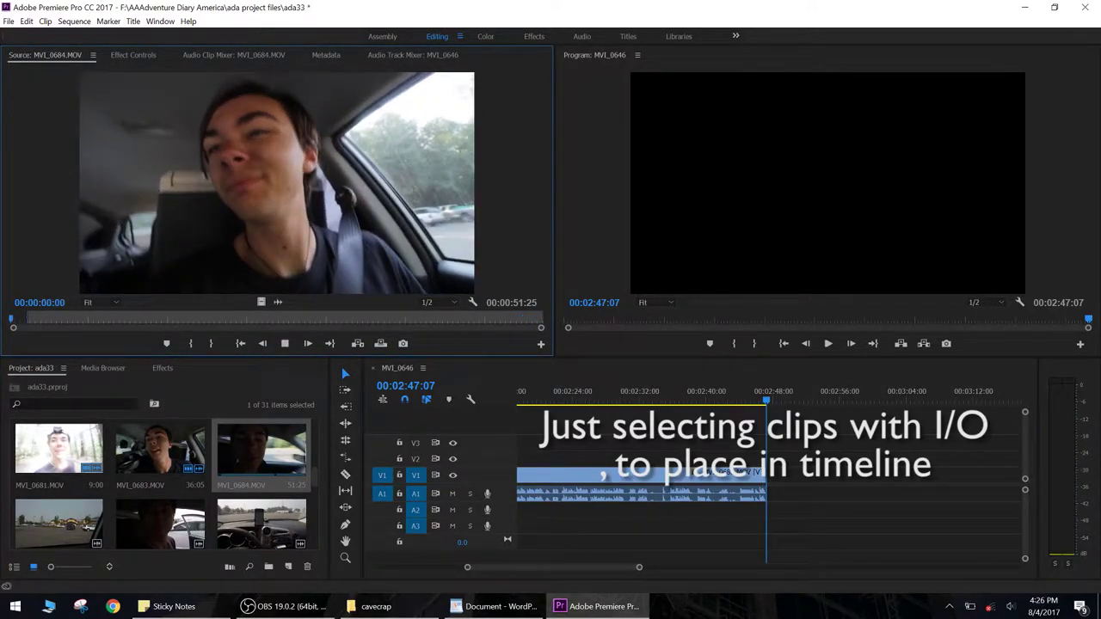
pyautogui.press('space')
pyautogui.press('space')
pyautogui.press('.')
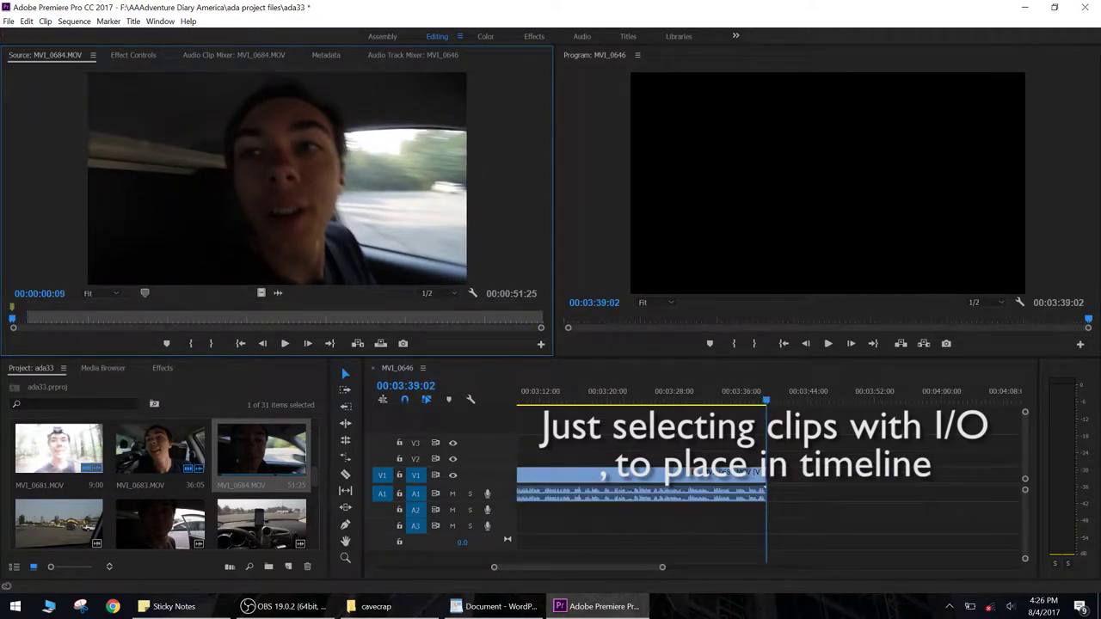
# Step: Open MVI_0685.MOV, mark a 00:00:03:14 range ending at 00:00:04:03, and append it to the sequence
pyautogui.doubleClick(59, 523)
pyautogui.moveTo(39, 319); pyautogui.dragTo(22, 320)
pyautogui.press('space')
pyautogui.press('space')
pyautogui.press('o')
pyautogui.press('i')
pyautogui.press('space')
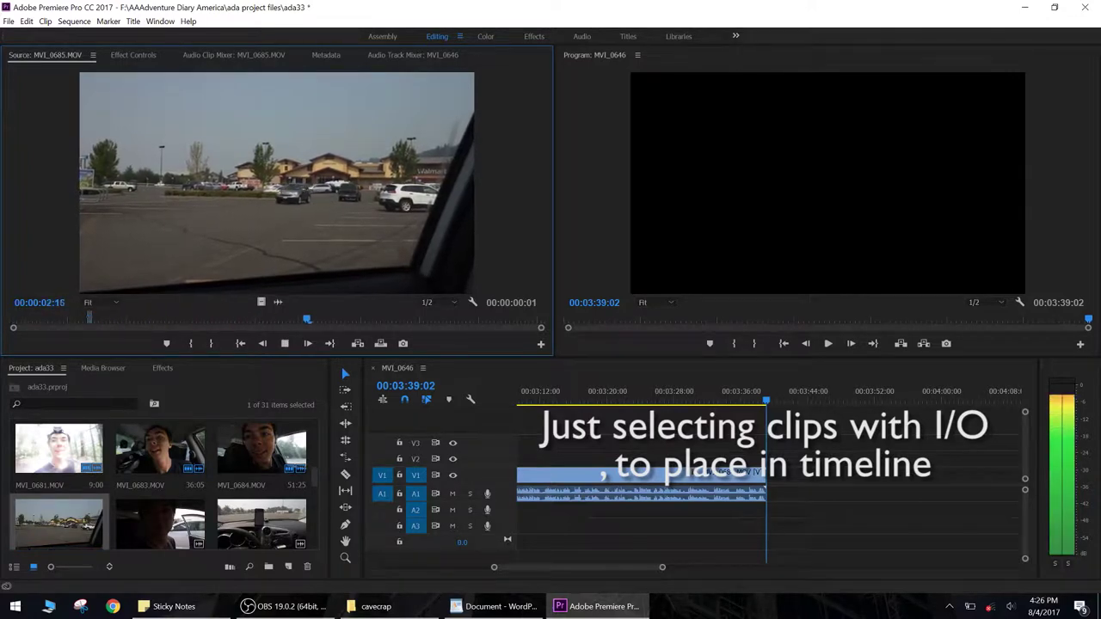
pyautogui.press('space')
pyautogui.press('o')
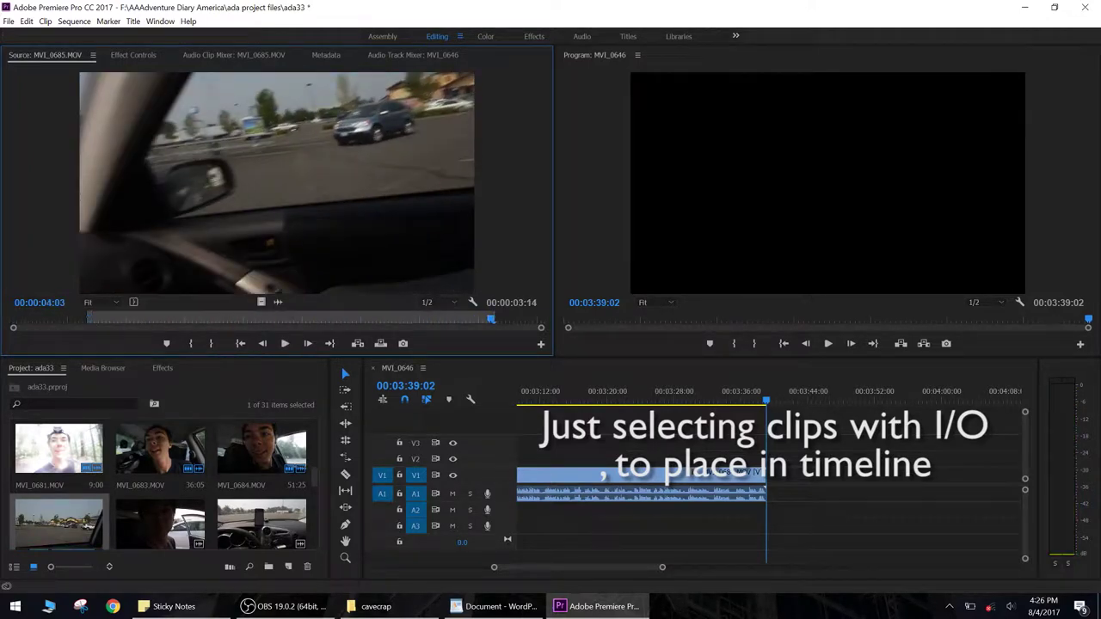
# Step: Open MVI_0686.MOV and insert two marked ranges at the sequence end, the second lasting 00:00:15:11
pyautogui.doubleClick(160, 522)
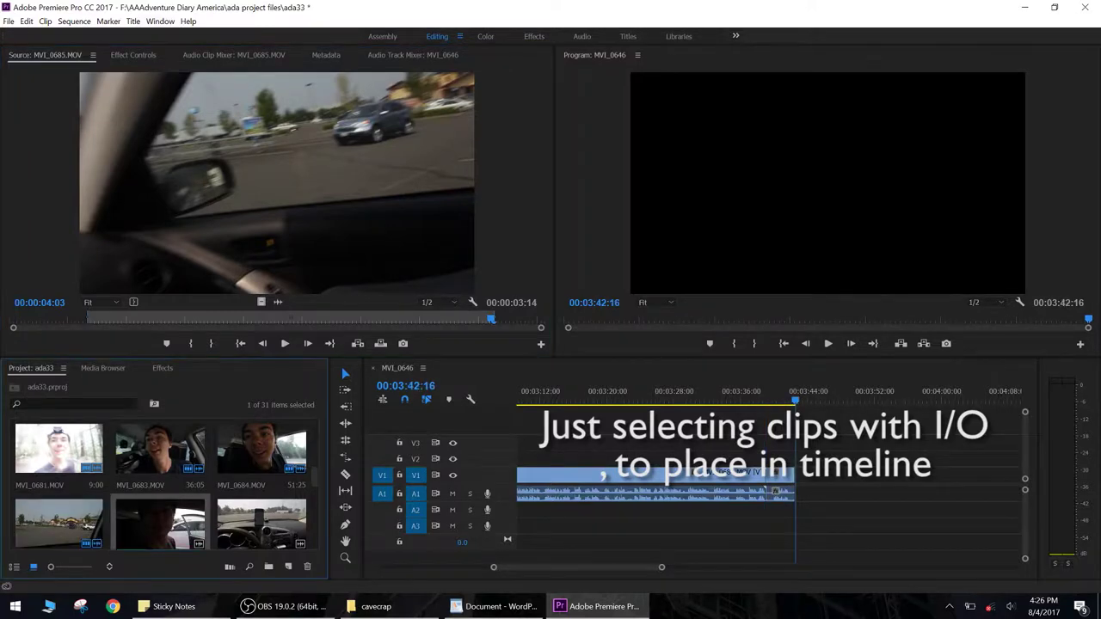
pyautogui.press('Home')
pyautogui.press('space')
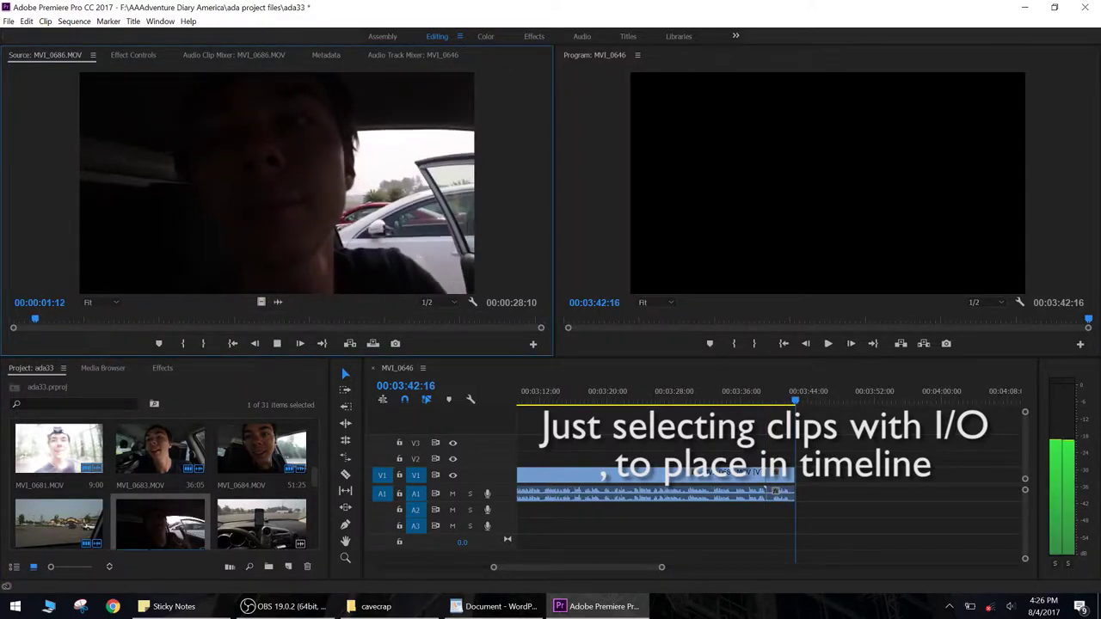
pyautogui.press('i')
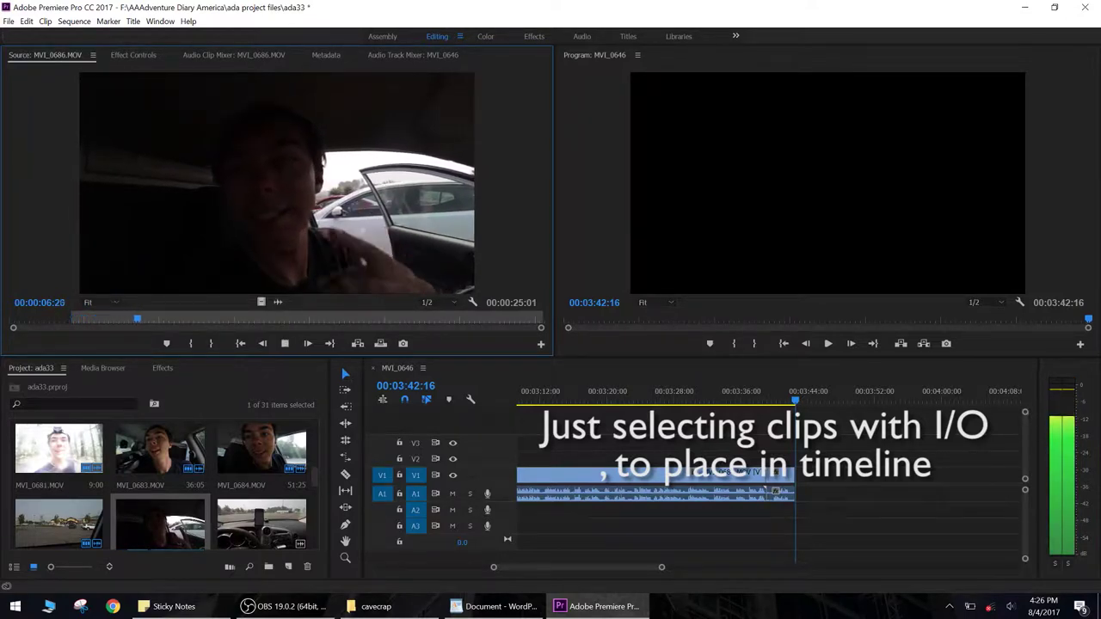
pyautogui.press('space')
pyautogui.press('o')
pyautogui.press(',')
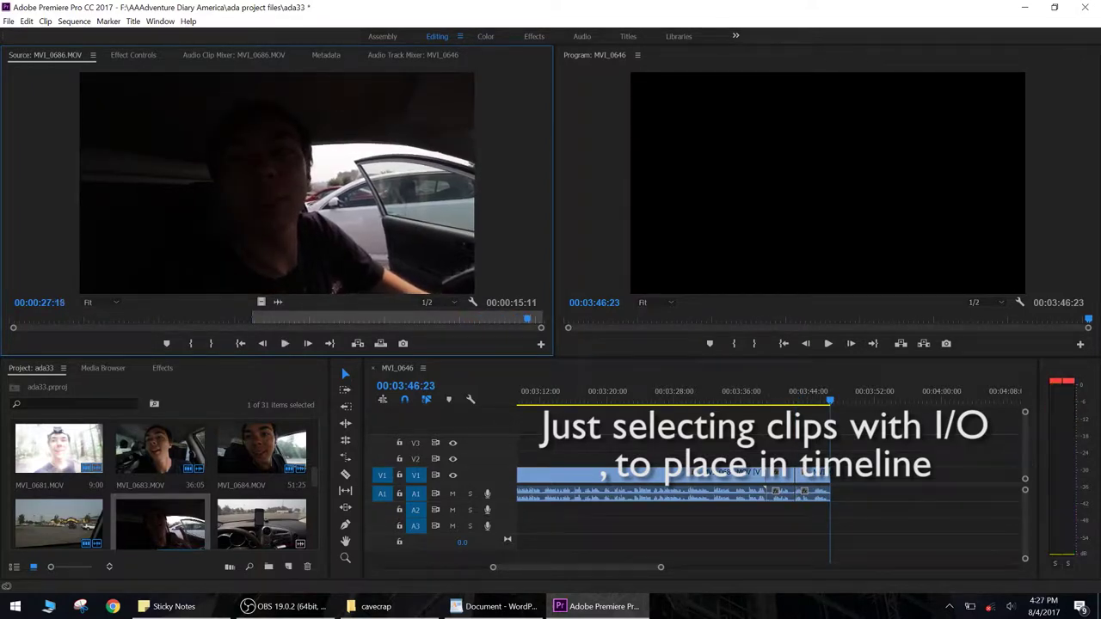
pyautogui.press(',')
# Step: Append the 00:00:03:29 range of MVI_0687.MOV ending at 00:00:05:19 to the sequence and save the project
pyautogui.doubleClick(262, 523)
pyautogui.press('space')
pyautogui.press('i')
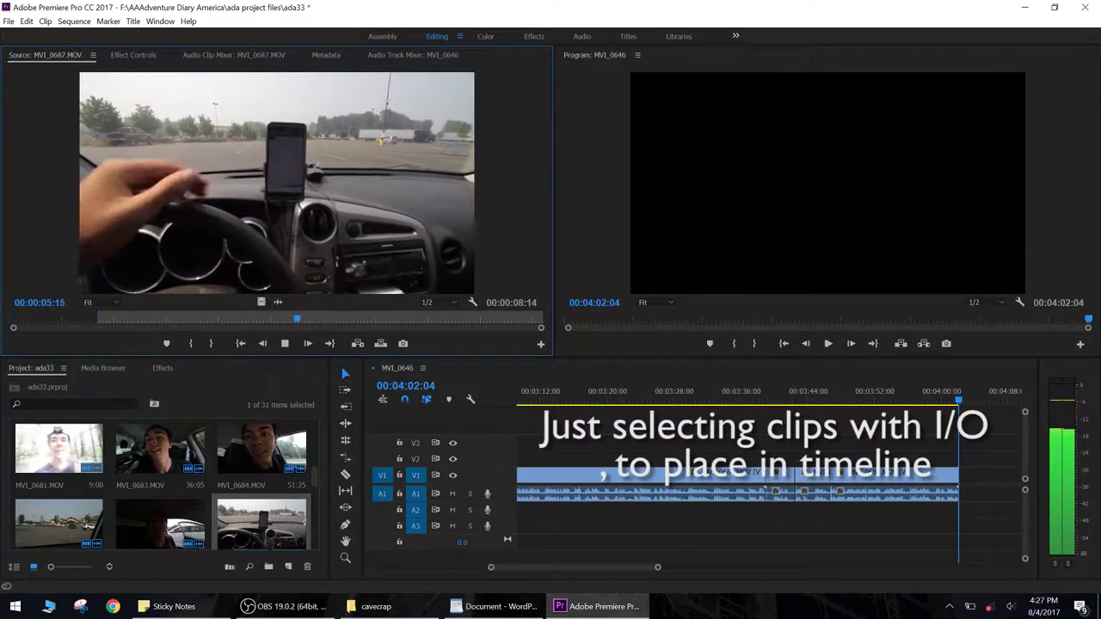
pyautogui.press('o')
pyautogui.press('space')
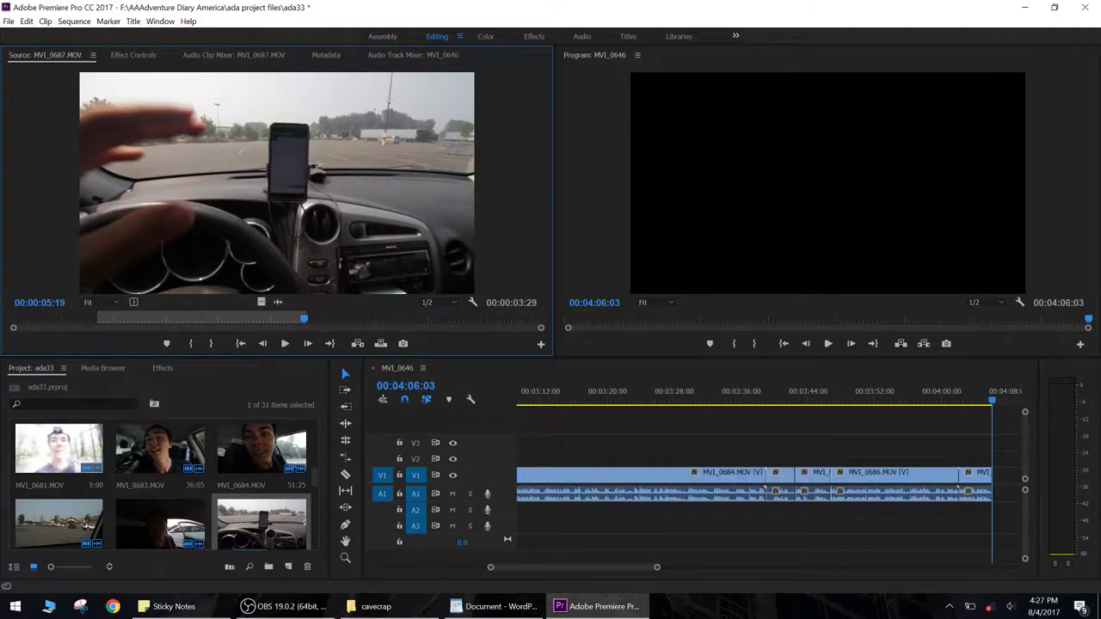
pyautogui.scroll(-1, 262, 482)
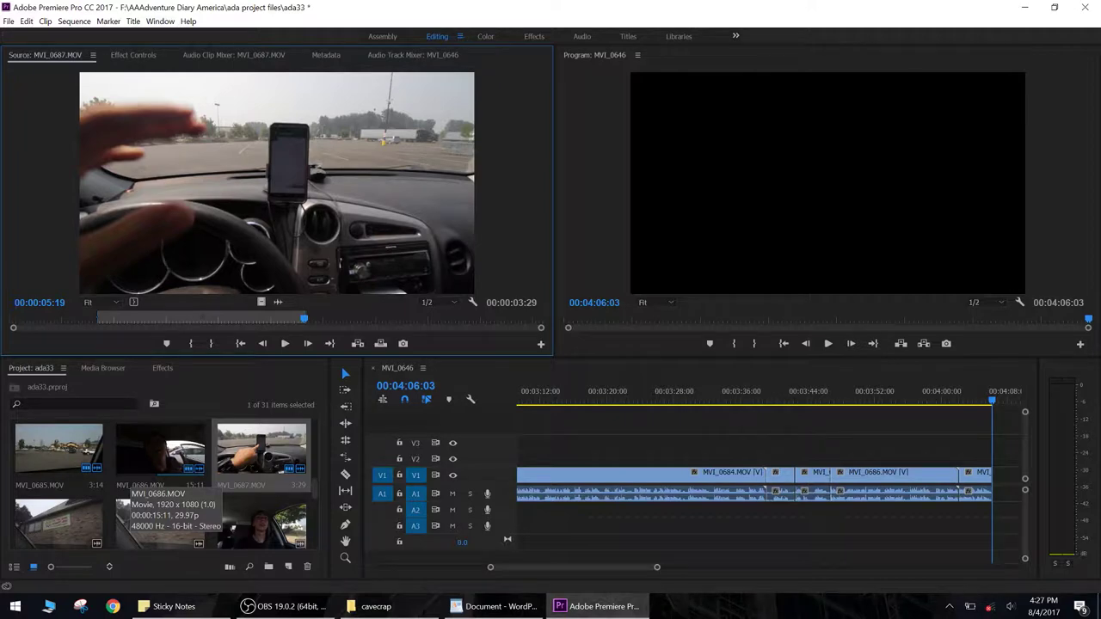
pyautogui.hotkey('ctrl', 's')
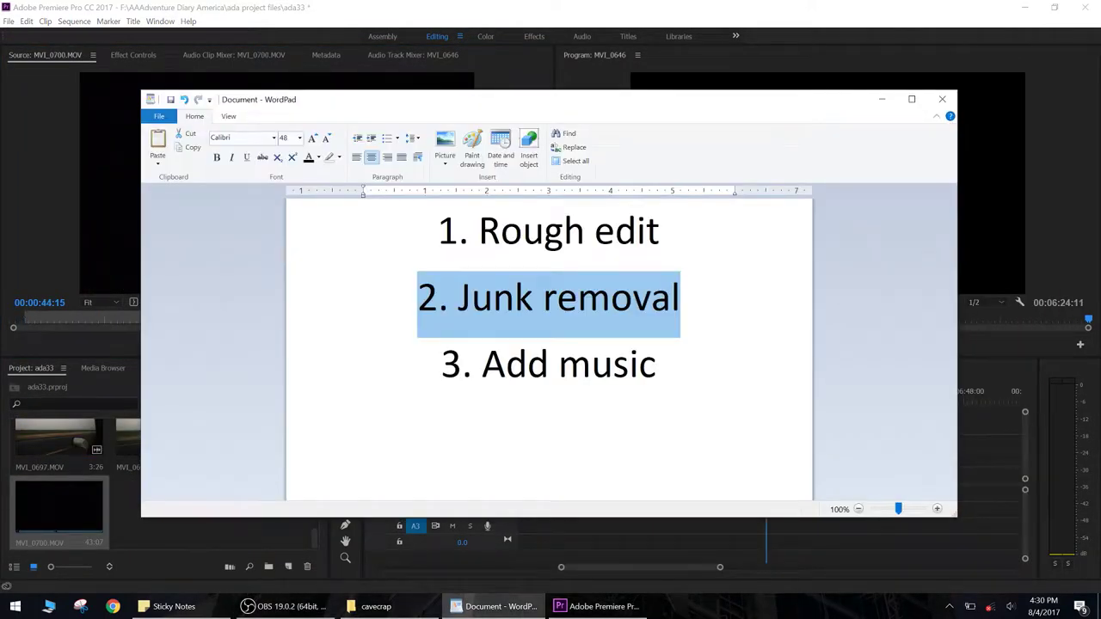
# Step: Switch to Premiere Pro, survey the complete sequence and return the playhead to its start for junk removal
pyautogui.hotkey('alt', 'Tab')
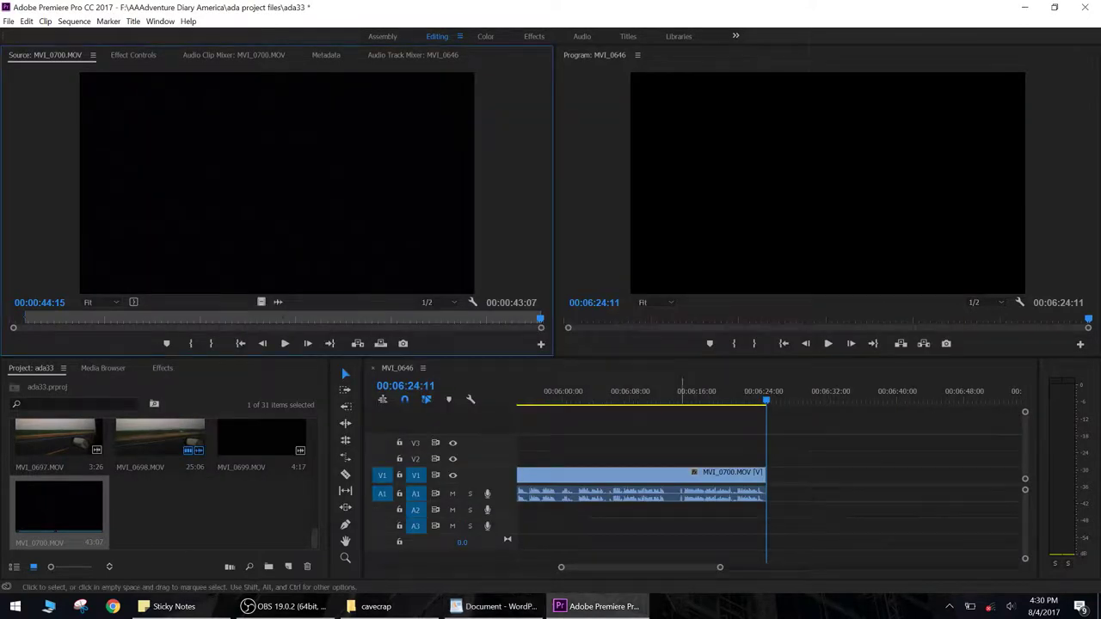
pyautogui.press('\\')
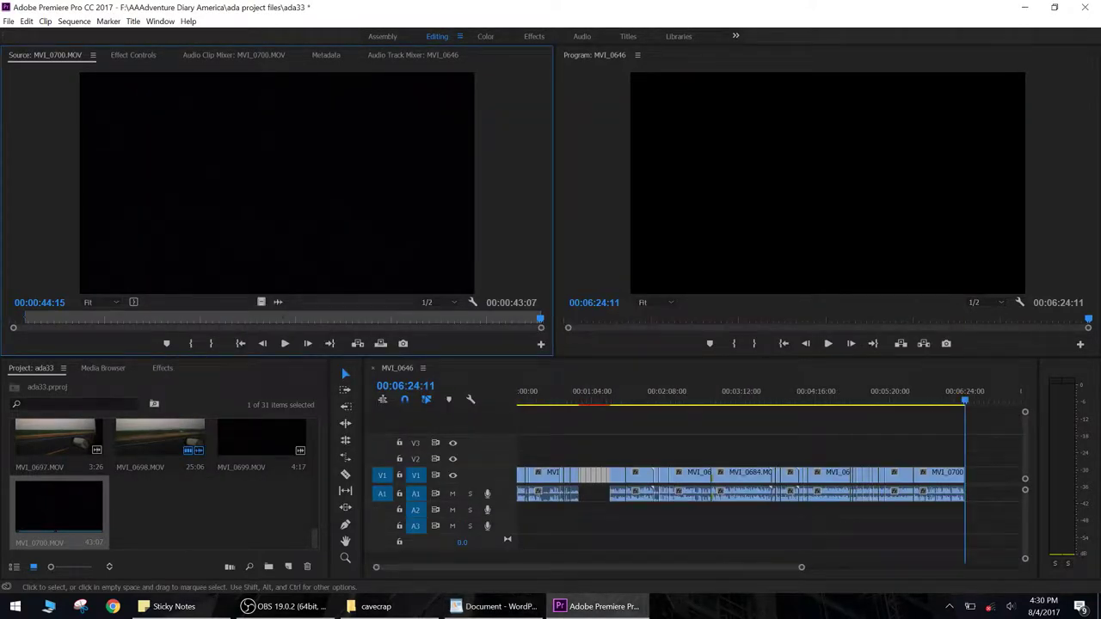
pyautogui.moveTo(965, 400)
pyautogui.mouseDown()
pyautogui.moveTo(833, 400)
pyautogui.moveTo(969, 397)
pyautogui.mouseUp()
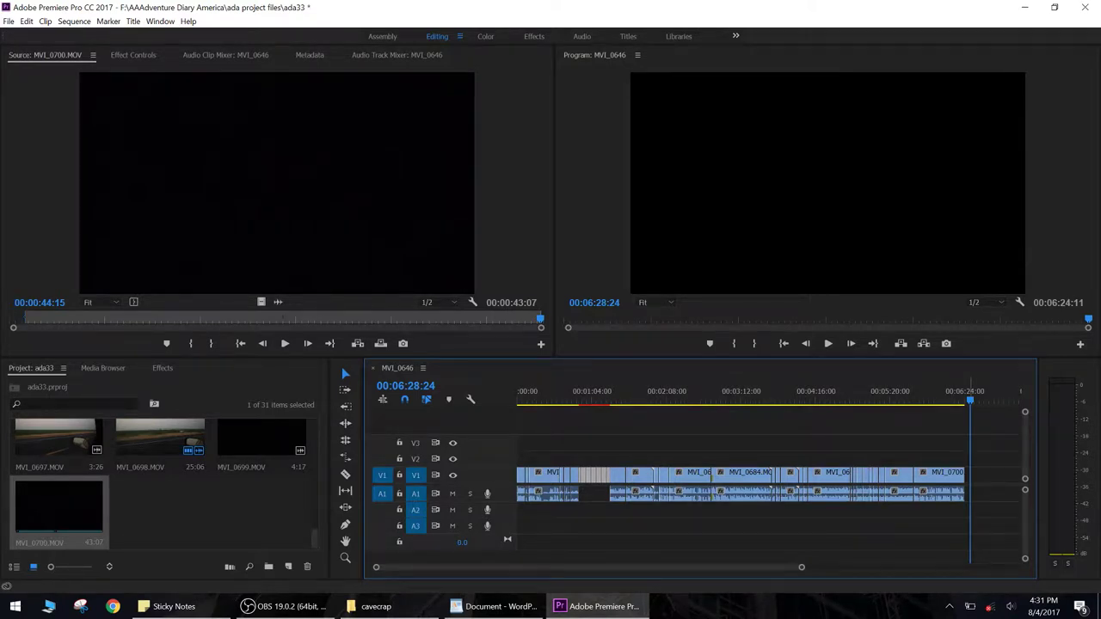
pyautogui.press('Home')
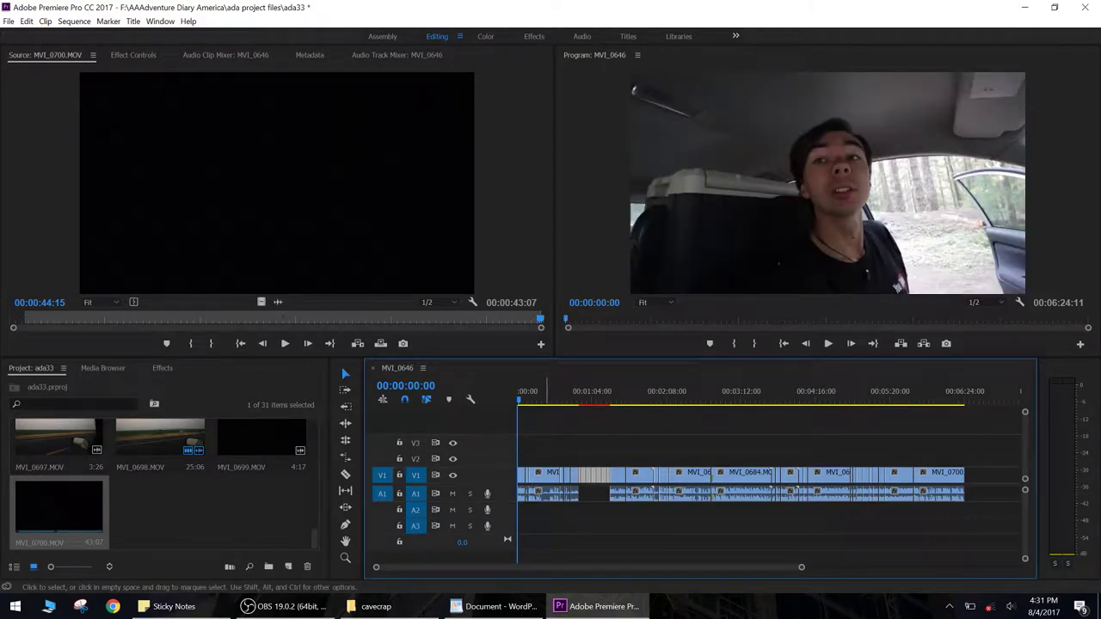
pyautogui.scroll(3, 600, 475)
pyautogui.scroll(-2, 599, 475)
pyautogui.scroll(5, 600, 475)
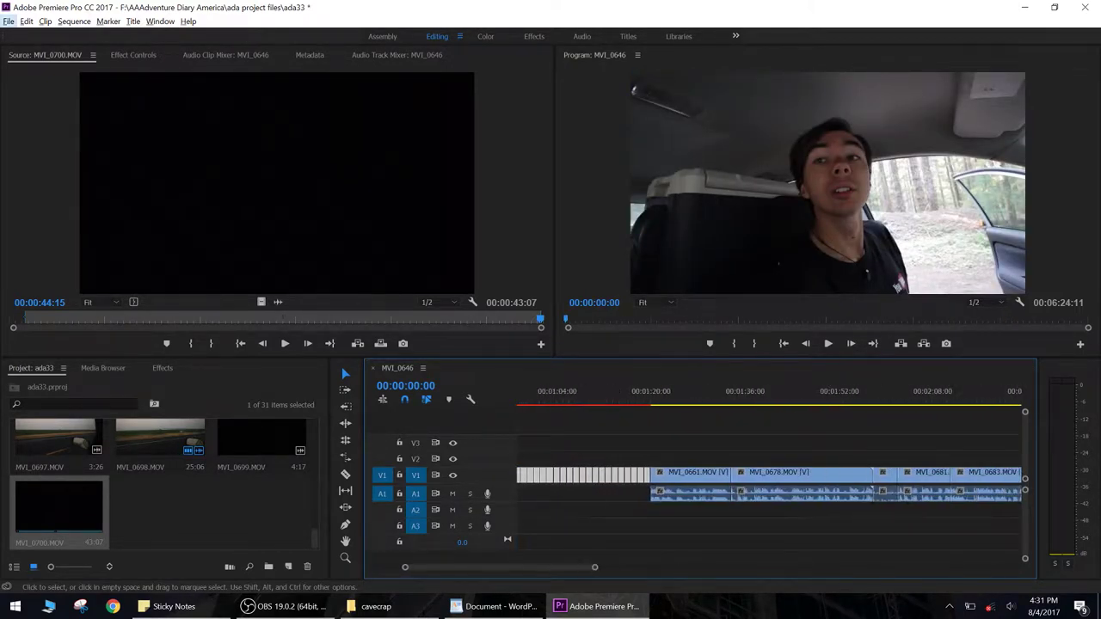
pyautogui.hotkey('ctrl', 'shift', 'a')
pyautogui.scroll(5, 619, 475)
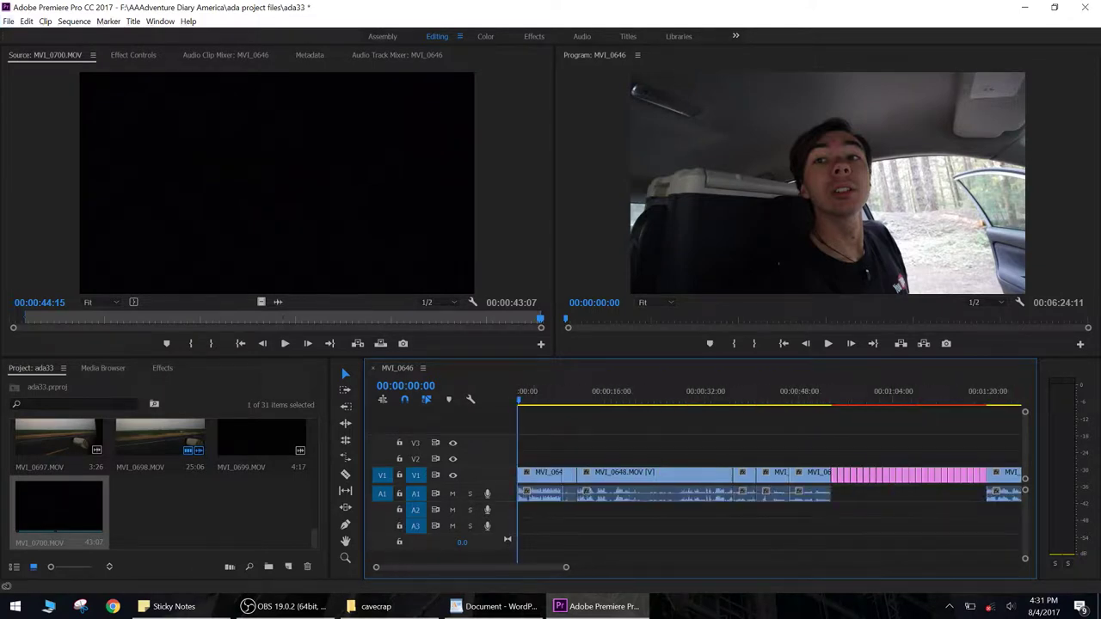
pyautogui.scroll(1, 620, 475)
pyautogui.press('=')
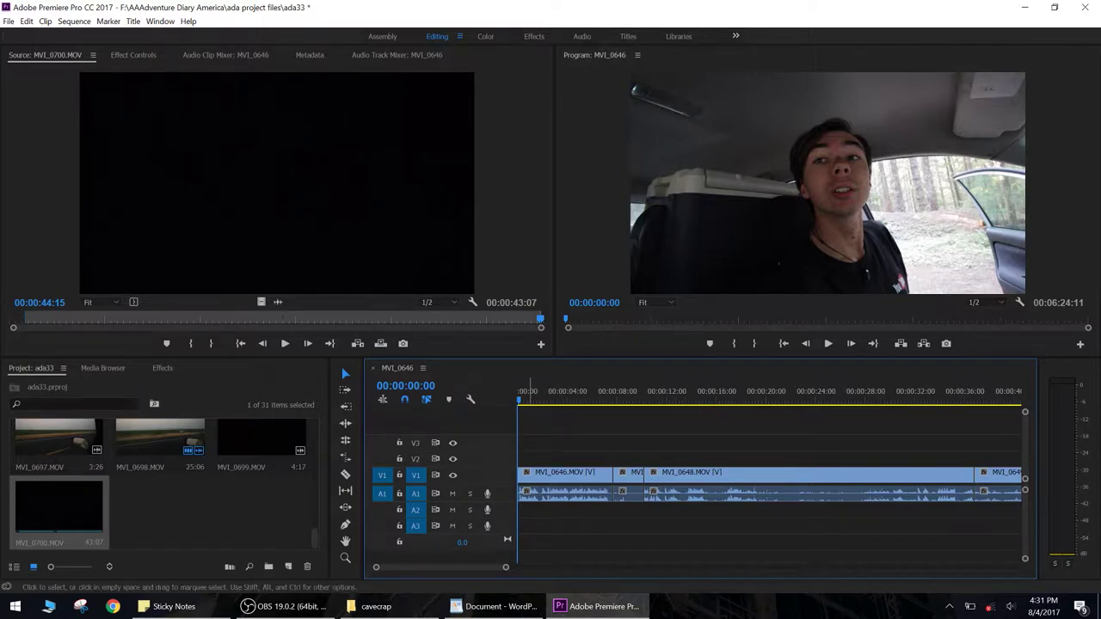
# Step: Try splitting the opening MVI_0646.MOV clip at 00:00:02:18 and ripple-removing about two seconds after that cut
pyautogui.click(550, 392)
pyautogui.press('s')
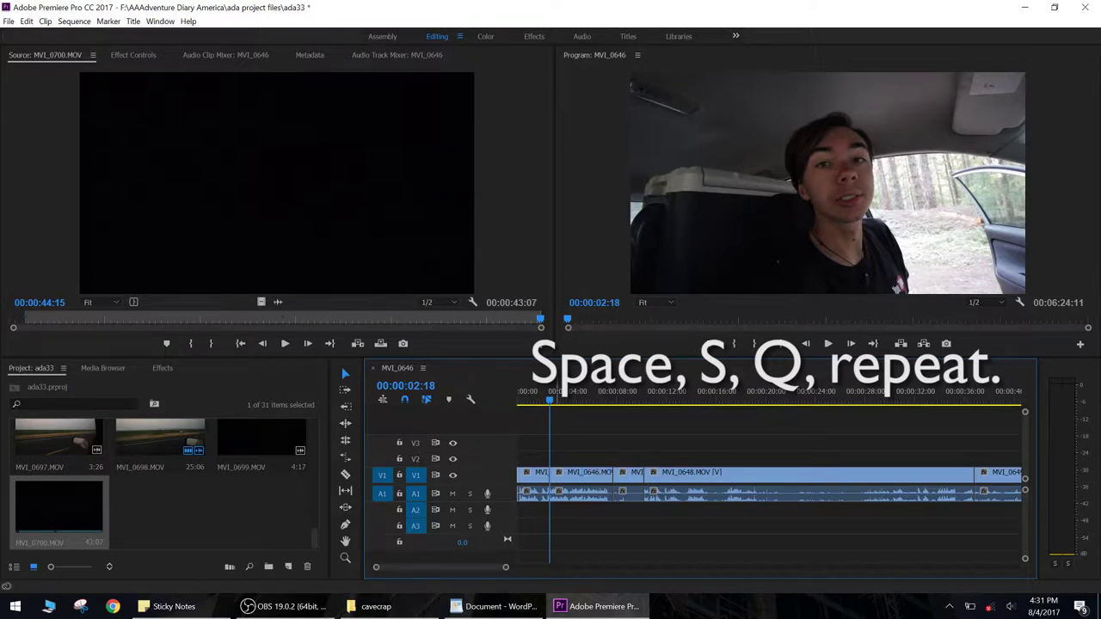
pyautogui.click(575, 393)
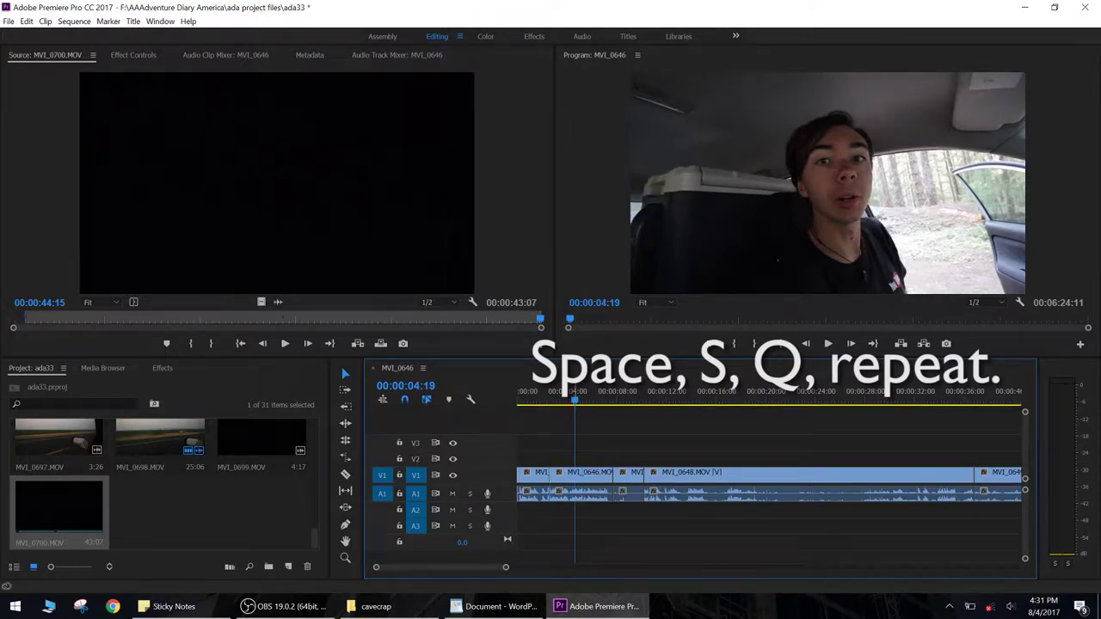
pyautogui.moveTo(575, 392)
pyautogui.mouseDown()
pyautogui.moveTo(563, 392)
pyautogui.moveTo(586, 392)
pyautogui.moveTo(573, 392)
pyautogui.mouseUp()
pyautogui.press('s')
pyautogui.press('q')
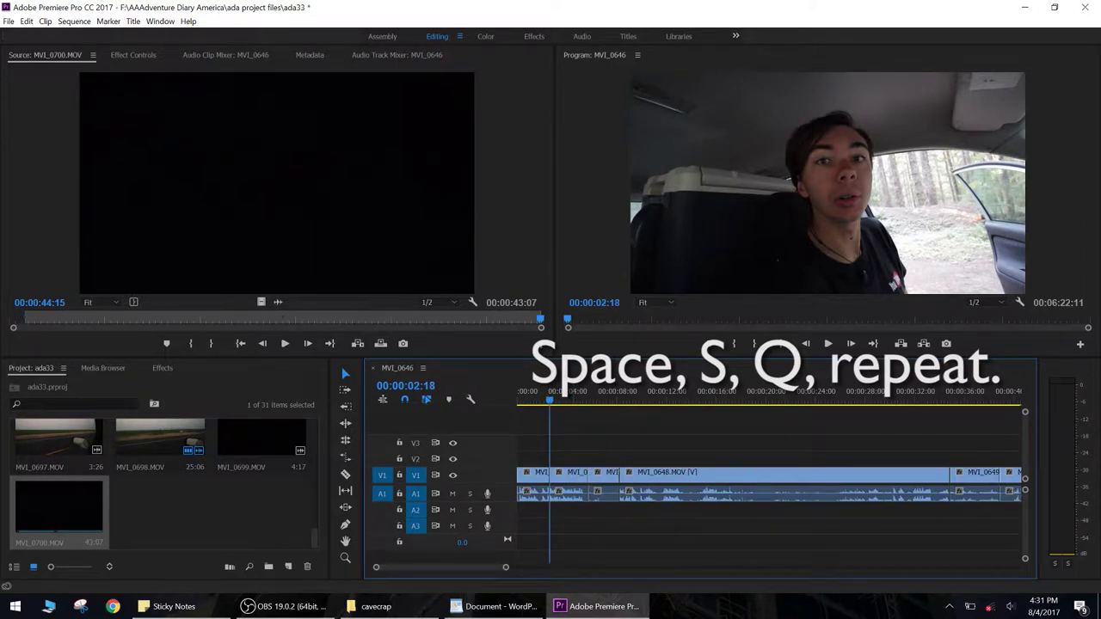
# Step: Try ripple-trimming the end of MVI_0646.MOV at 00:00:05:10, and undo all the trial cuts
pyautogui.hotkey('ctrl', 'z')
pyautogui.click(571, 392)
pyautogui.click(583, 388)
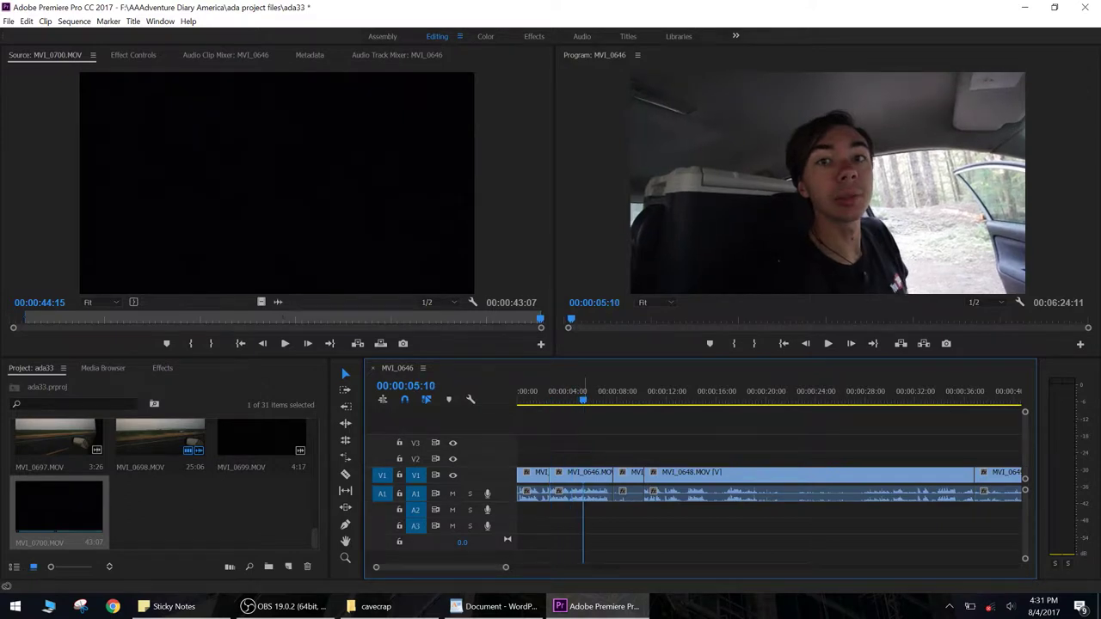
pyautogui.press('w')
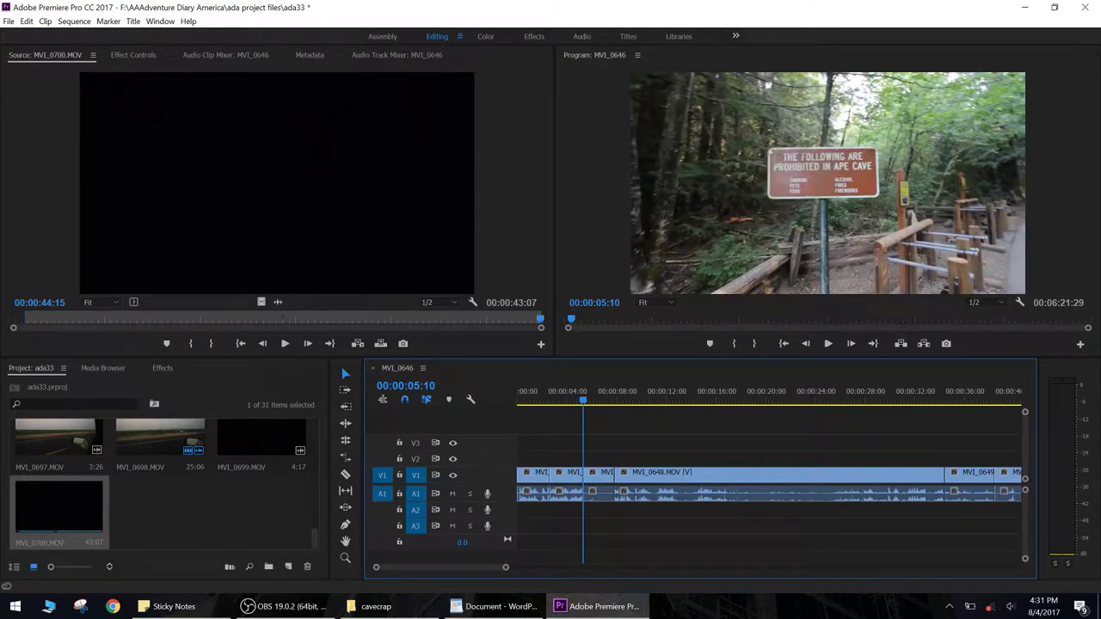
pyautogui.hotkey('ctrl', 'z')
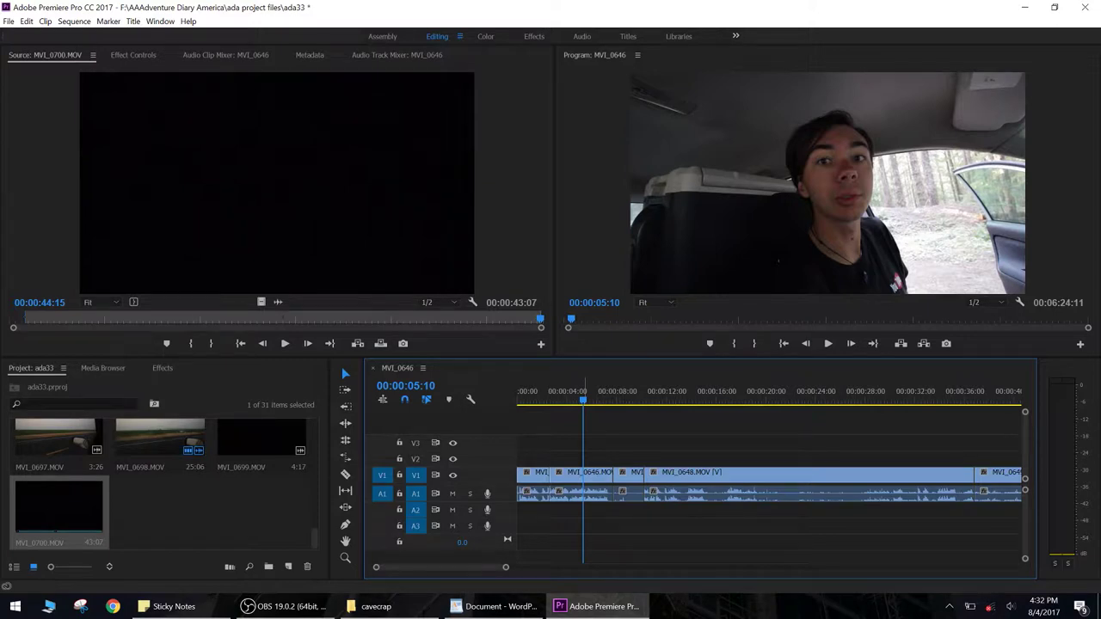
pyautogui.hotkey('ctrl', 'z')
# Step: Play the sequence from the start and ripple-trim the end of MVI_0646.MOV to 00:00:07:14
pyautogui.moveTo(579, 392); pyautogui.dragTo(518, 391)
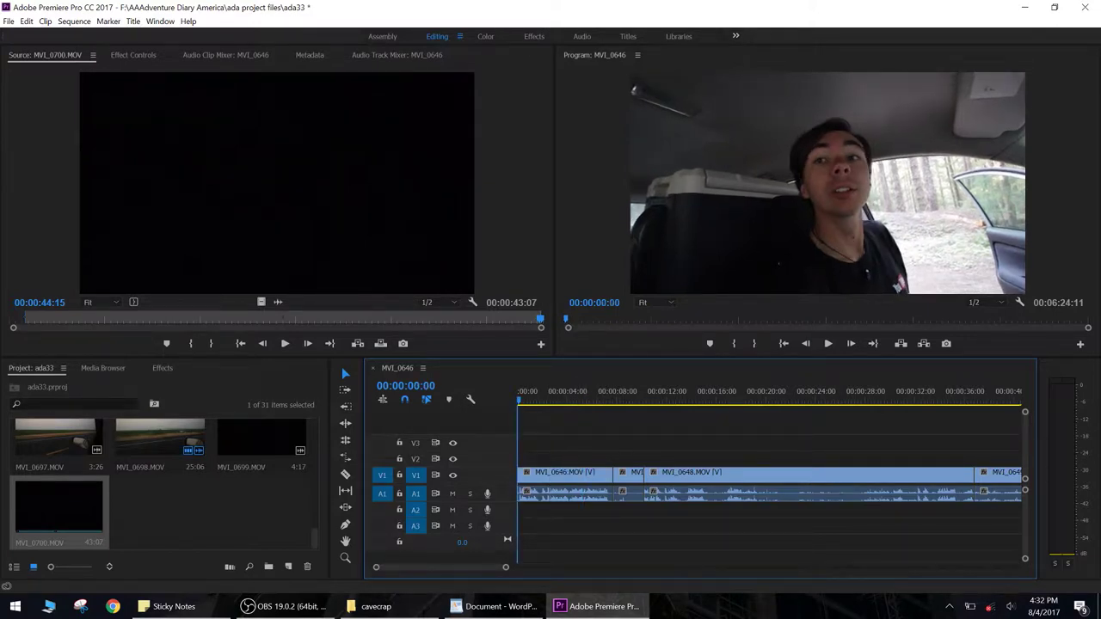
pyautogui.press('space')
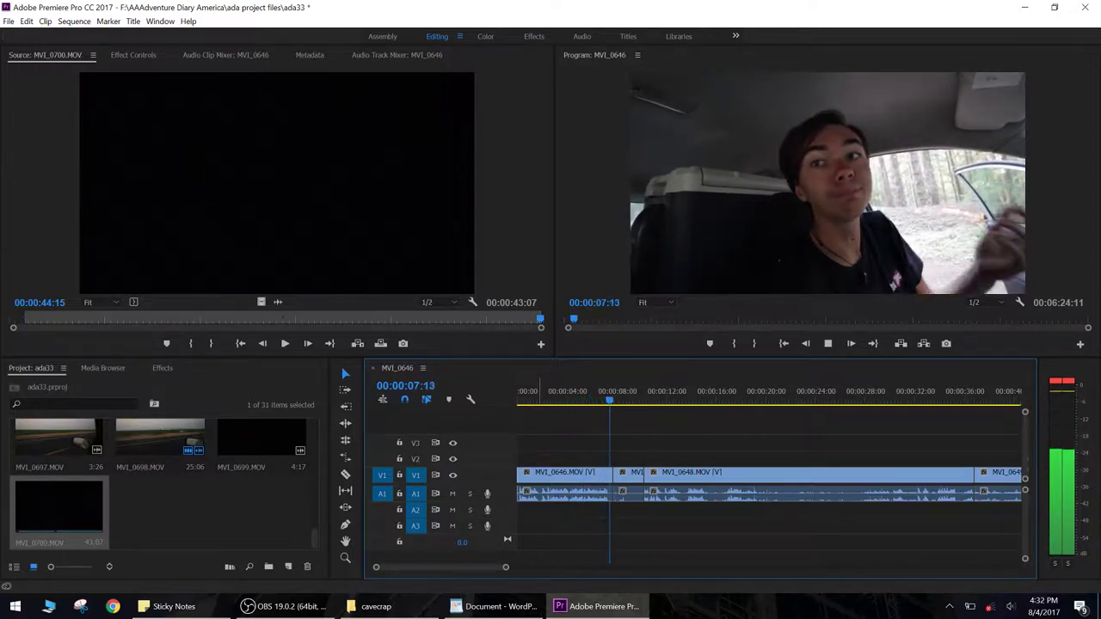
pyautogui.press('space')
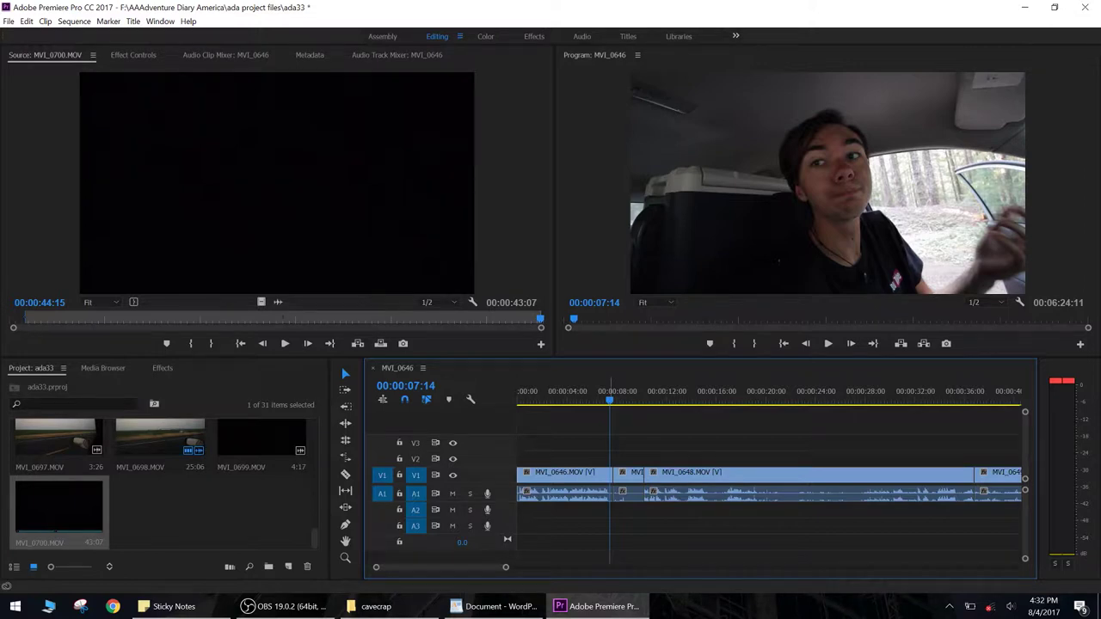
pyautogui.press('w')
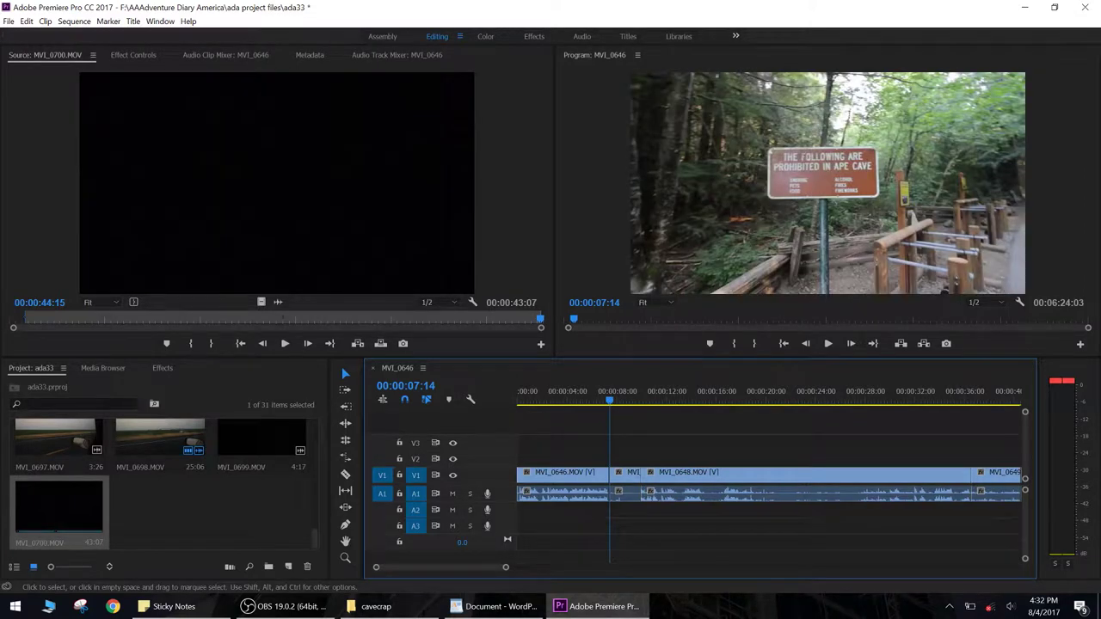
# Step: Play the Ape Cave sign clip and ripple-trim its end to 00:00:09:06
pyautogui.press('space')
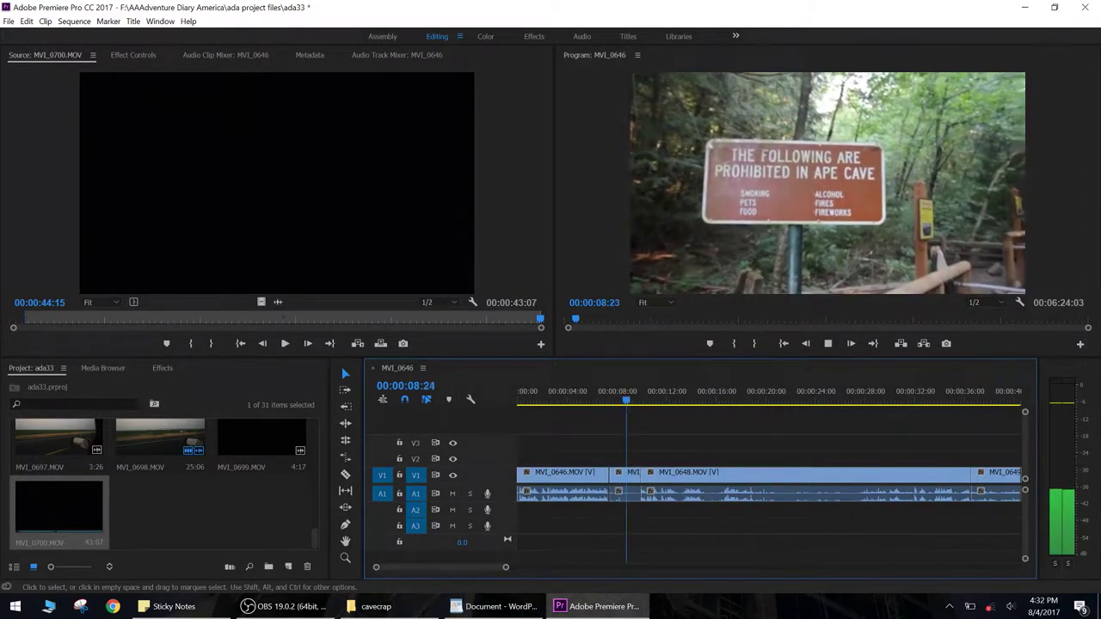
pyautogui.press('space')
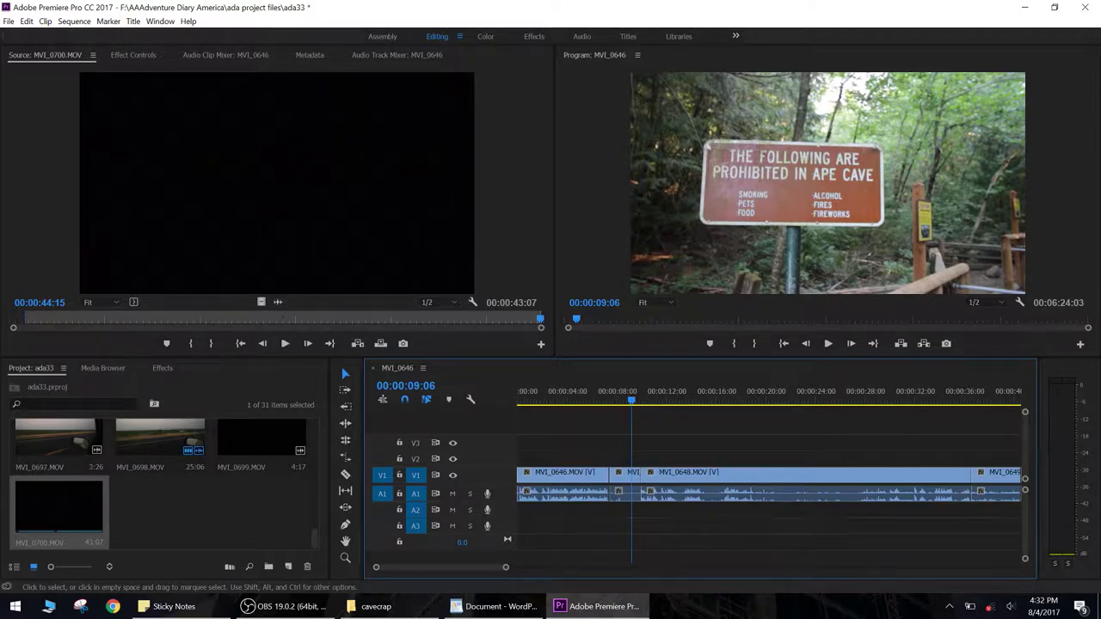
pyautogui.press('w')
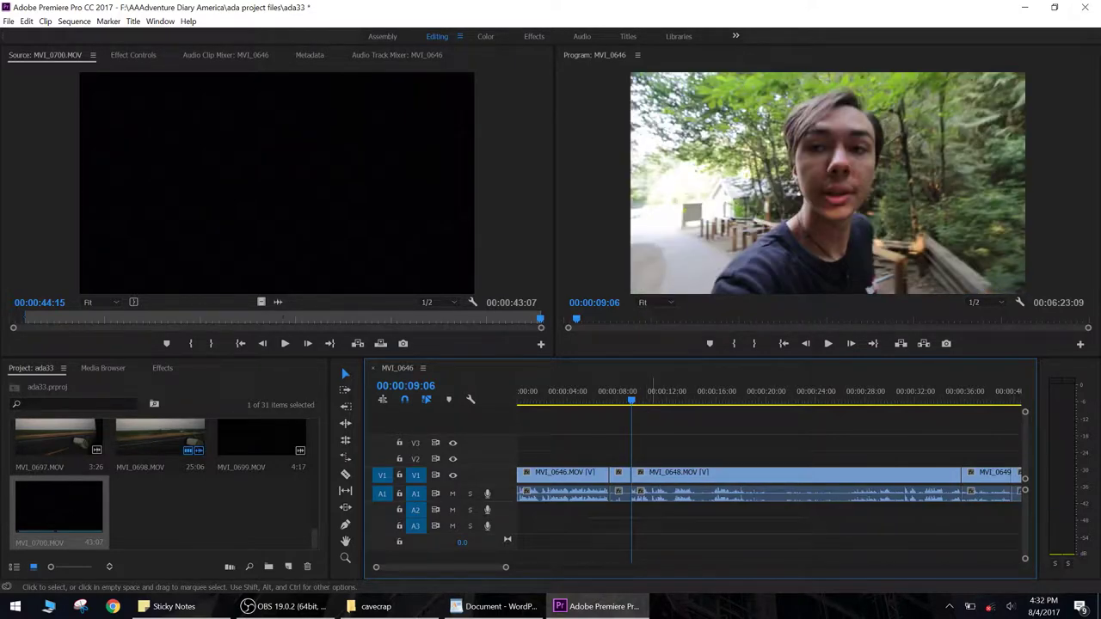
# Step: Review the opening of MVI_0648.MOV, split it just after 00:00:12:02, and ripple-remove the section up to 00:00:12:18
pyautogui.press('space')
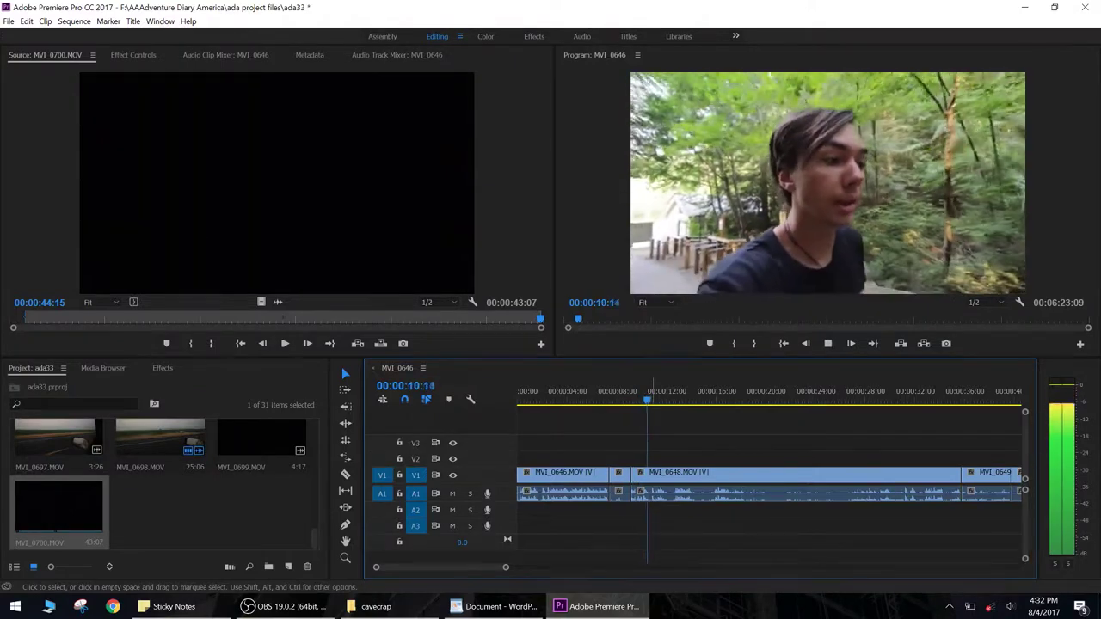
pyautogui.press('space')
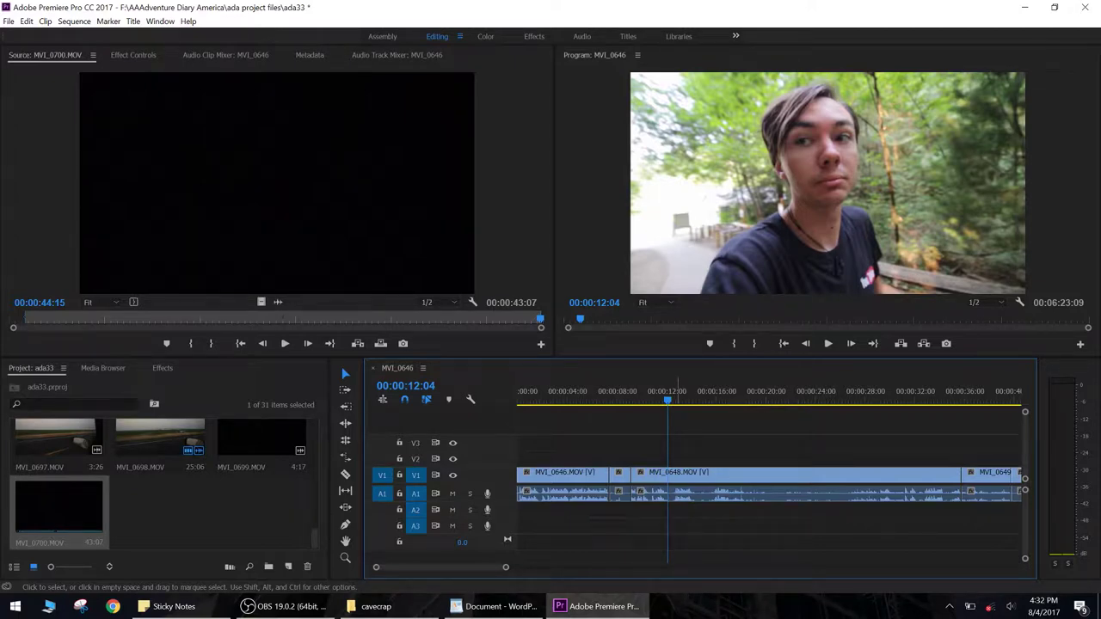
pyautogui.press('space')
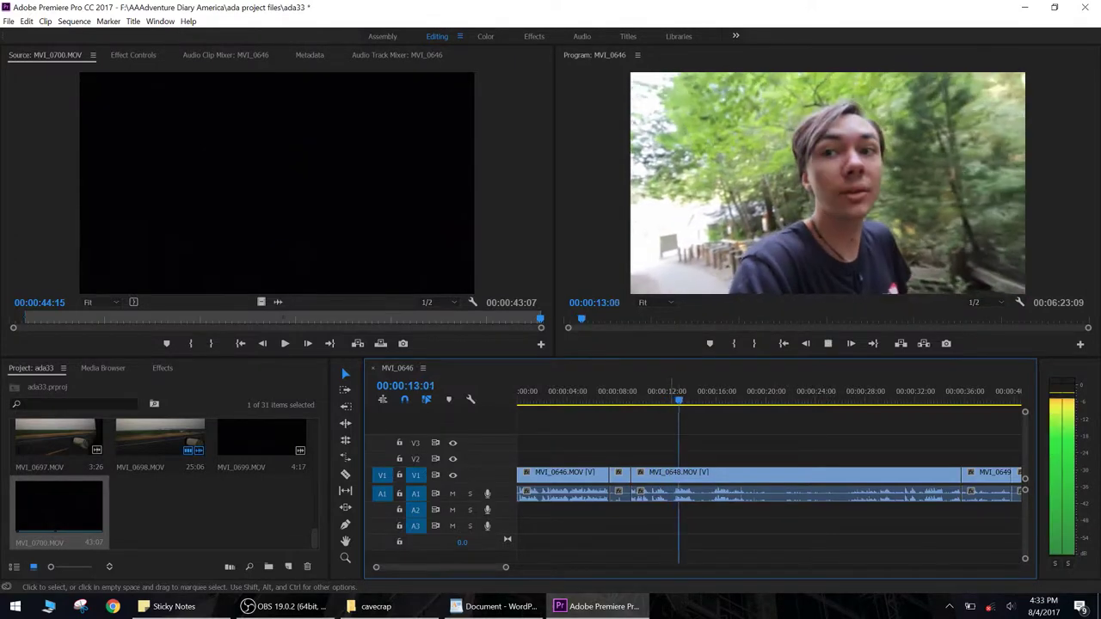
pyautogui.click(664, 393)
pyautogui.press('space')
pyautogui.click(650, 392)
pyautogui.click(607, 392)
pyautogui.press('space')
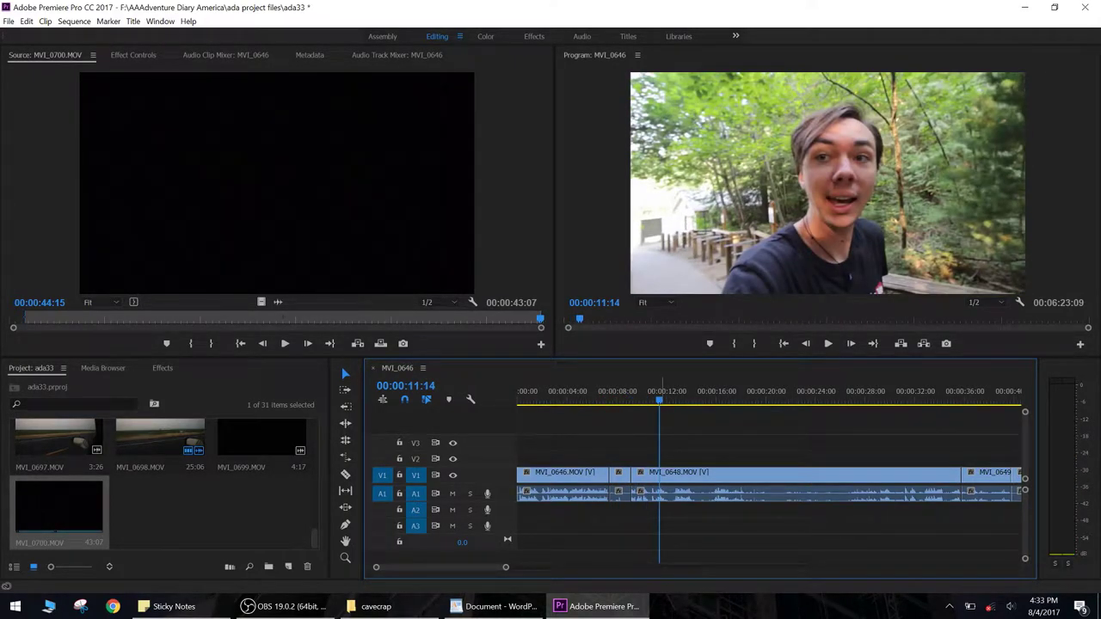
pyautogui.press('l')
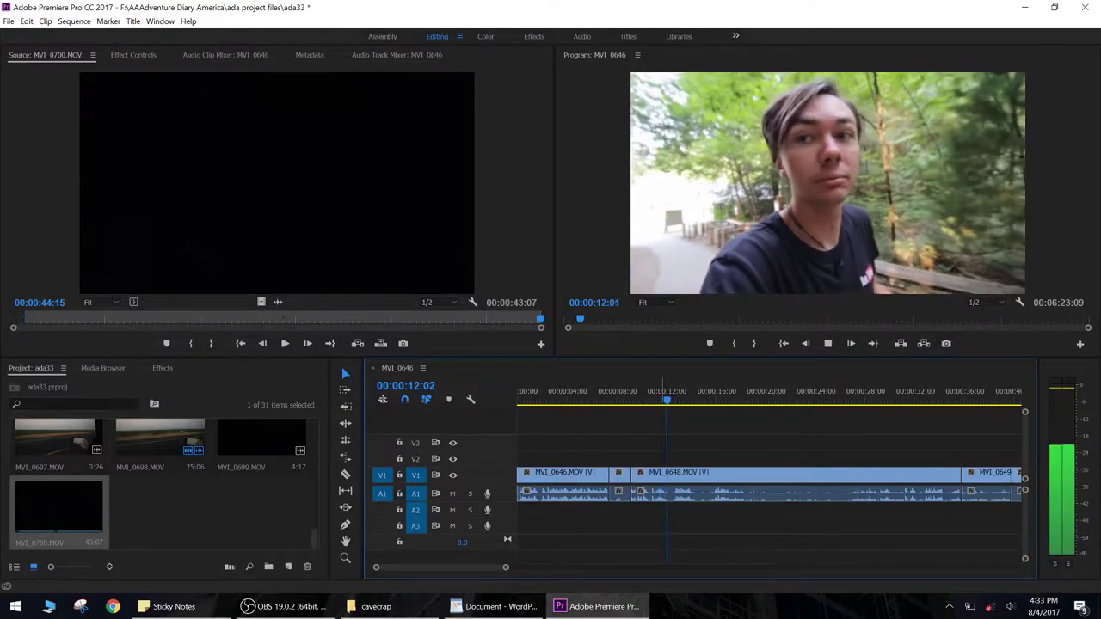
pyautogui.press('k')
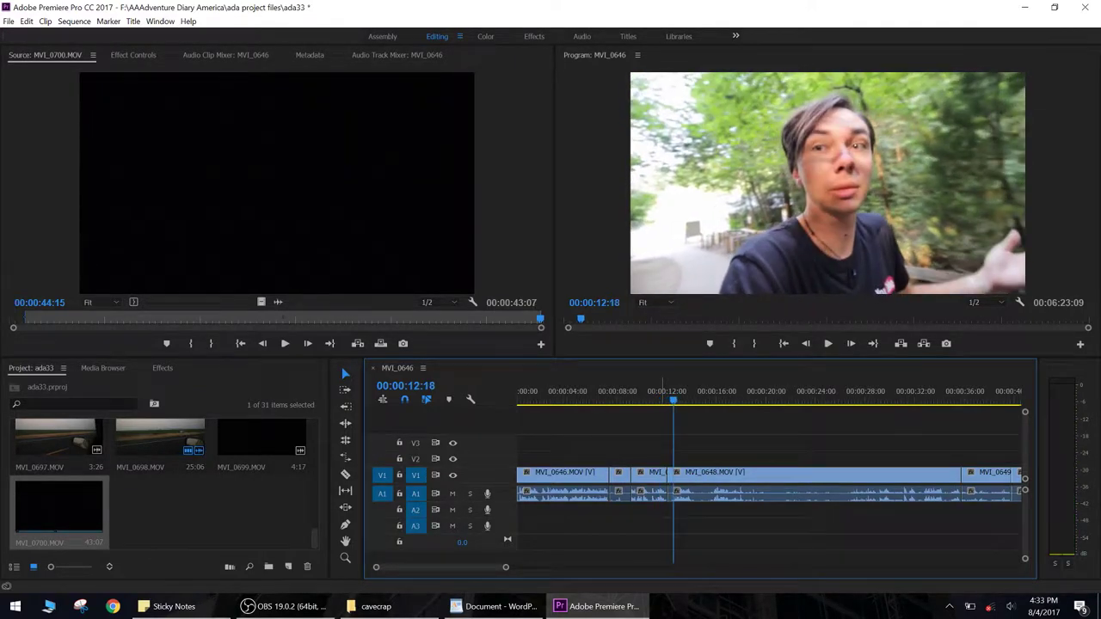
pyautogui.press('q')
# Step: Replay the new cut in MVI_0648.MOV and ripple-trim about another half second from the start of the section following it
pyautogui.hotkey('shift', 'k')
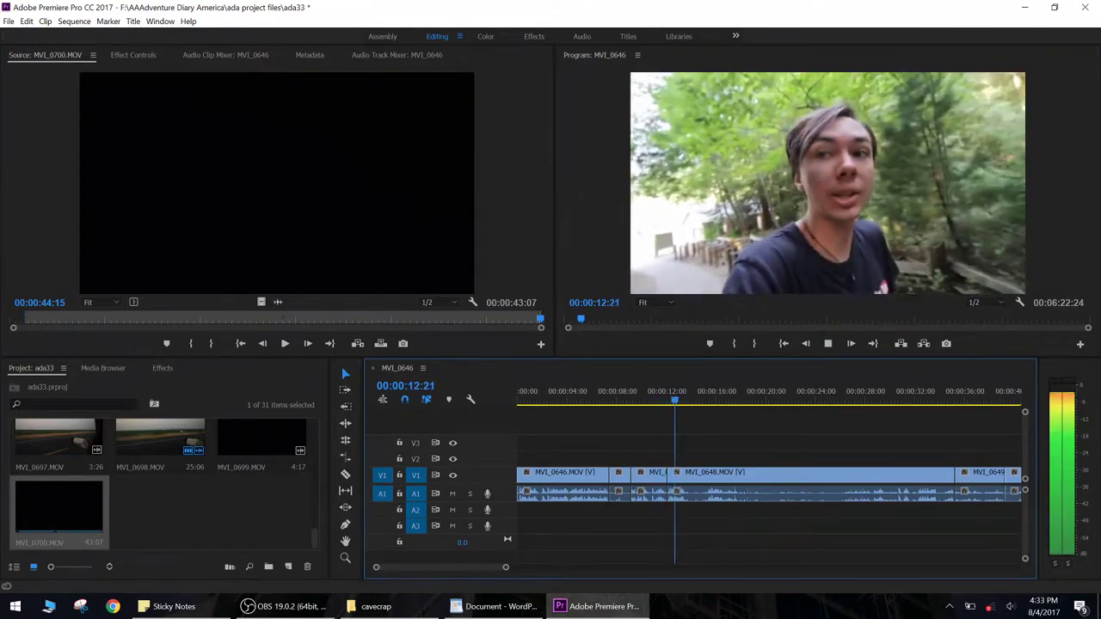
pyautogui.press('k')
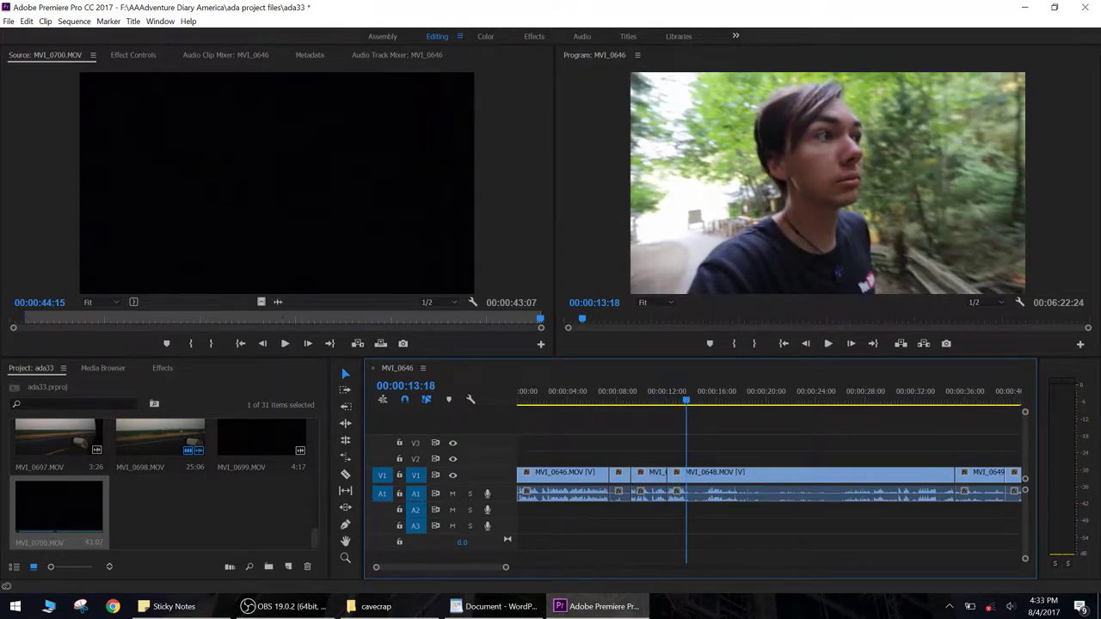
pyautogui.press('j')
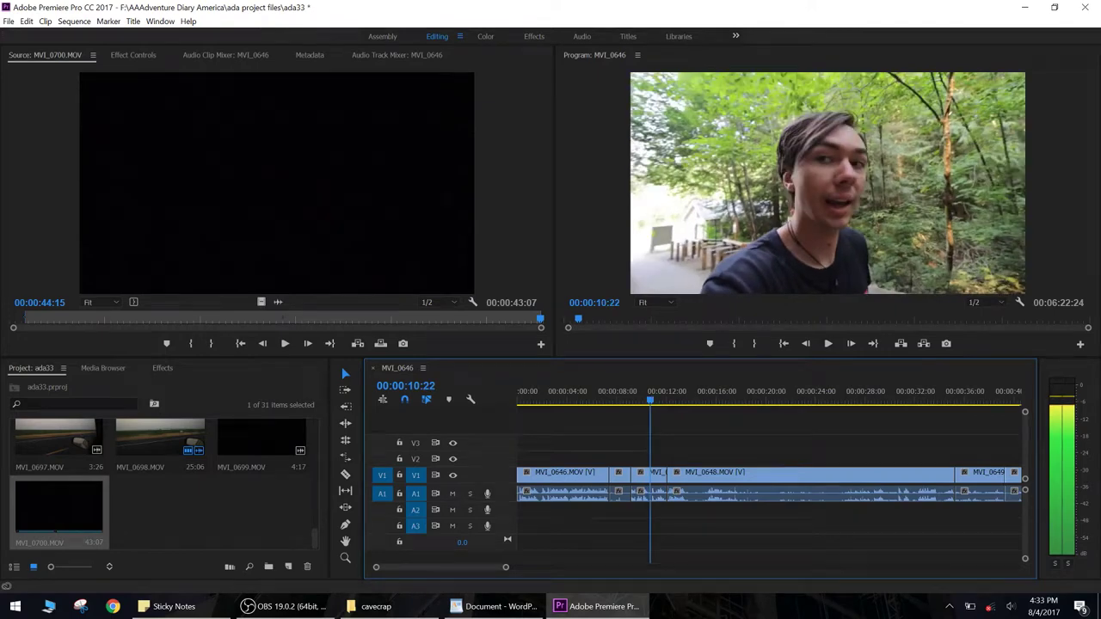
pyautogui.press('l')
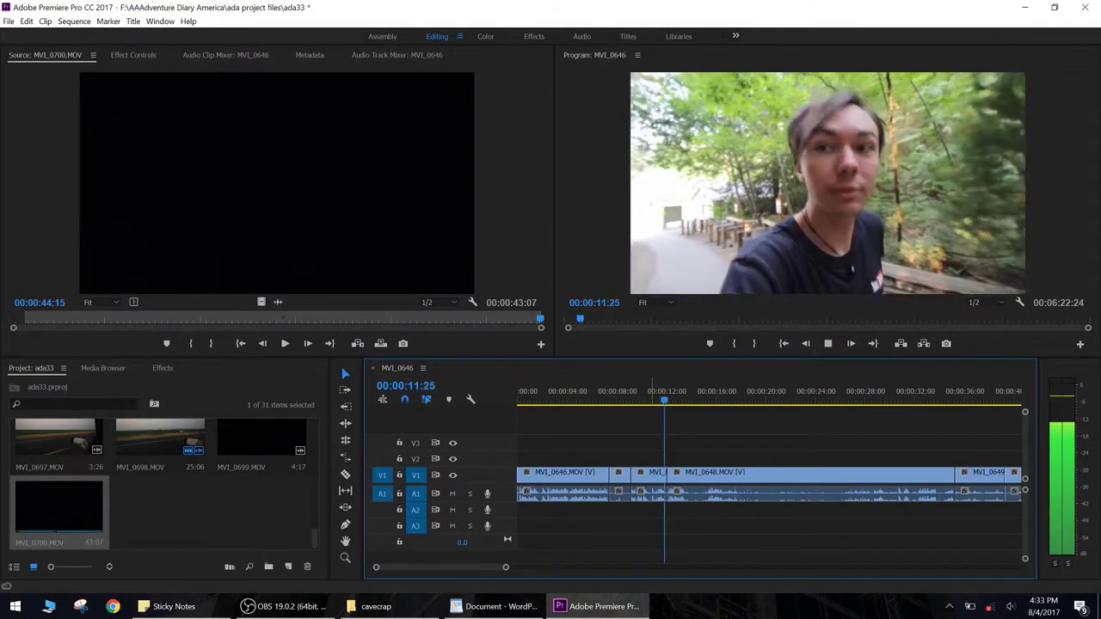
pyautogui.press('k')
pyautogui.press('Up')
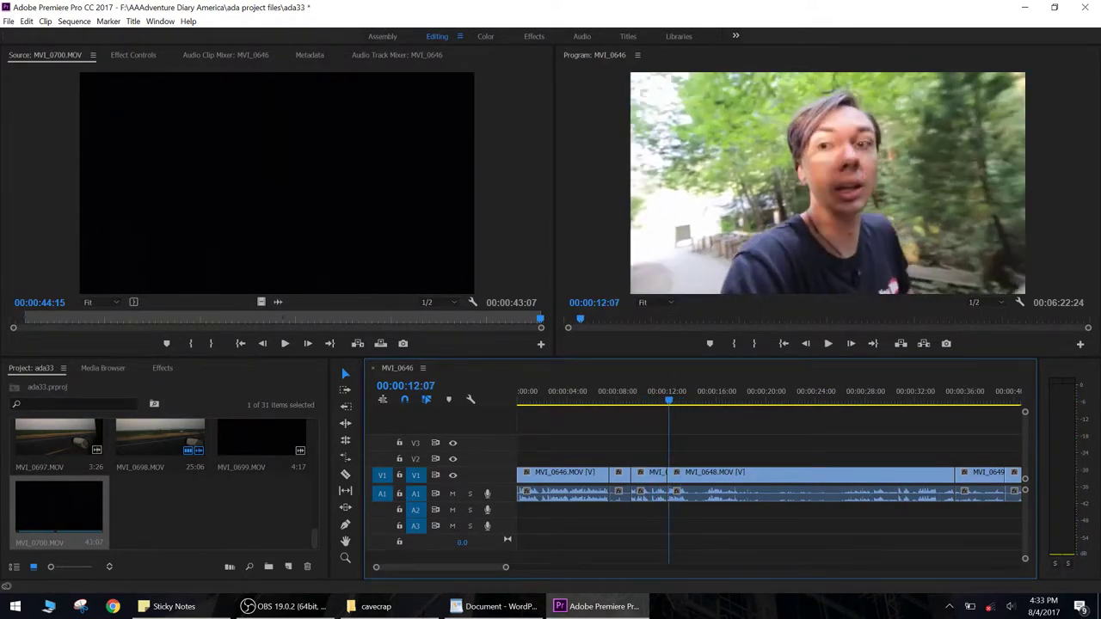
pyautogui.press('Left')
pyautogui.press('Left')
pyautogui.press('Left')
pyautogui.press('Left')
pyautogui.press('Left')
pyautogui.press('Left')
pyautogui.press('l')
pyautogui.press('k')
pyautogui.press('q')
pyautogui.press('space')
# Step: Replay the latest cut from 00:00:10:13 and split MVI_0648.MOV at 00:00:13:05
pyautogui.click(647, 400)
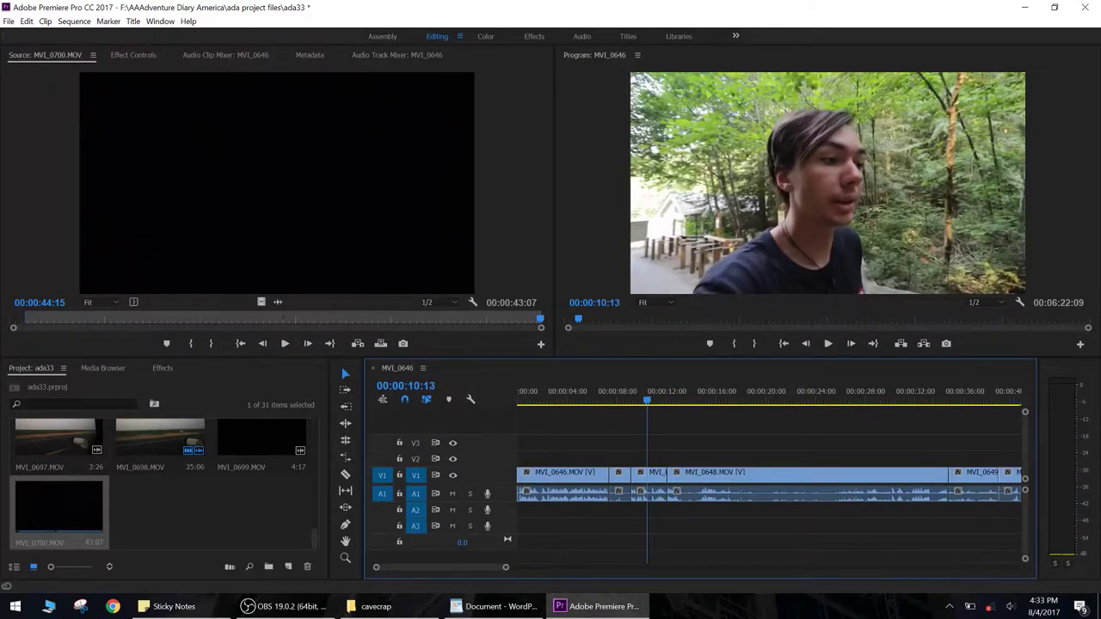
pyautogui.press('l')
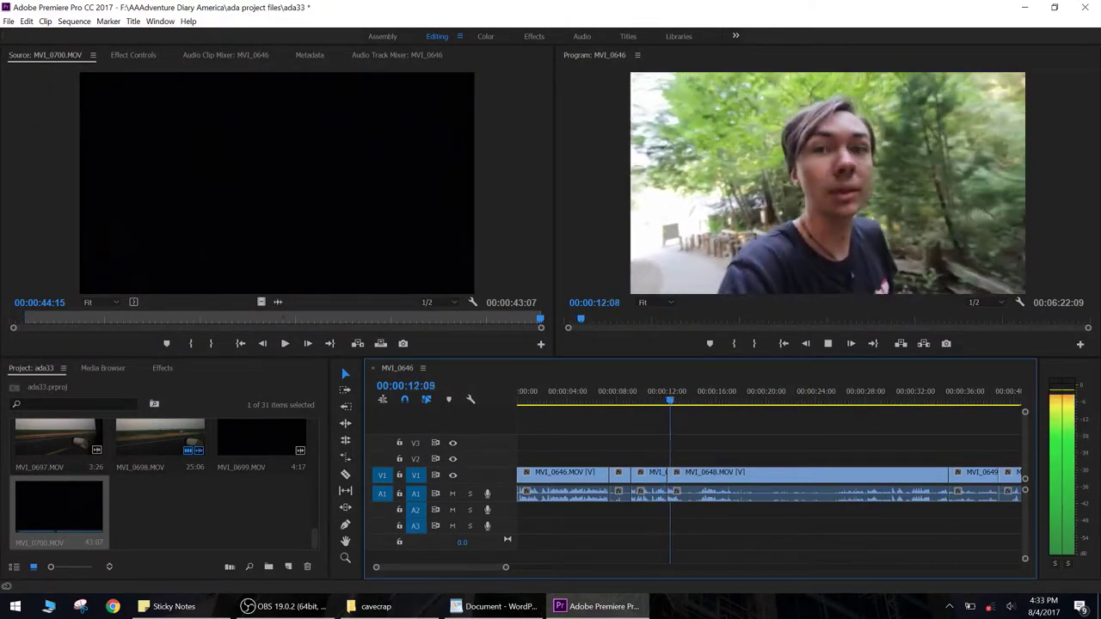
pyautogui.press('k')
pyautogui.hotkey('ctrl', 'k')
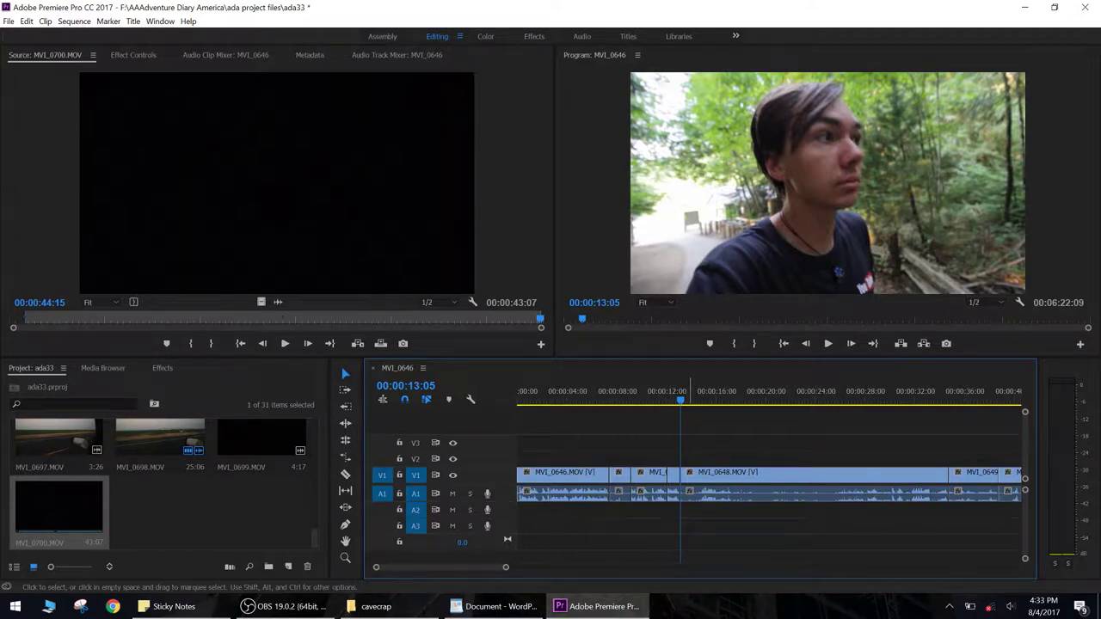
# Step: Play past the new cut and ripple-trim the start of the following MVI_0648.MOV section to 00:00:14:19
pyautogui.press('space')
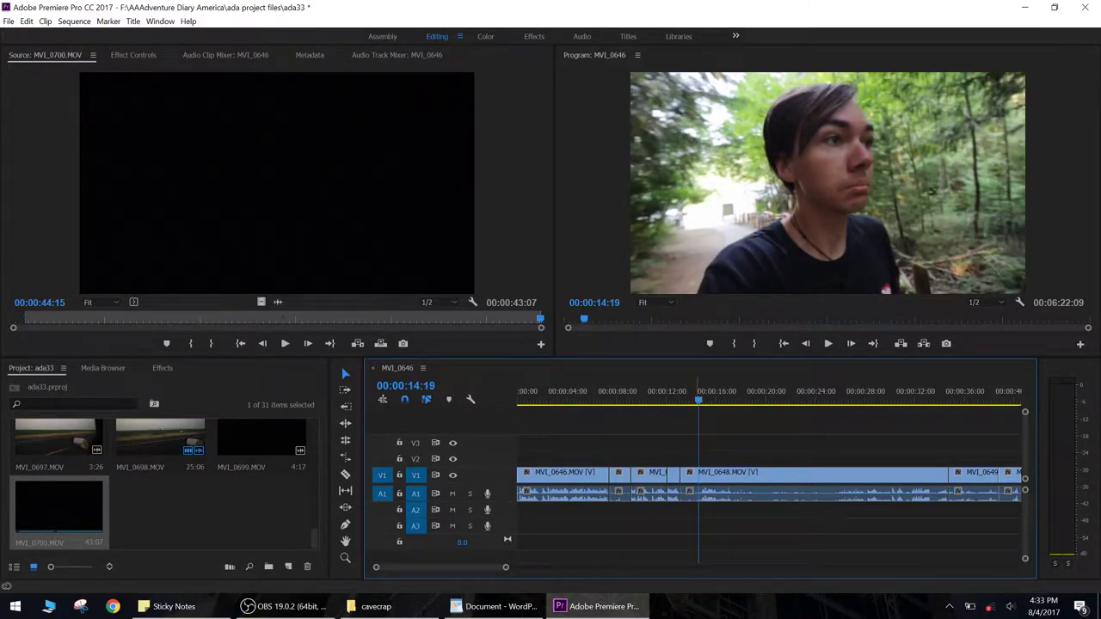
pyautogui.press('q')
pyautogui.press('space')
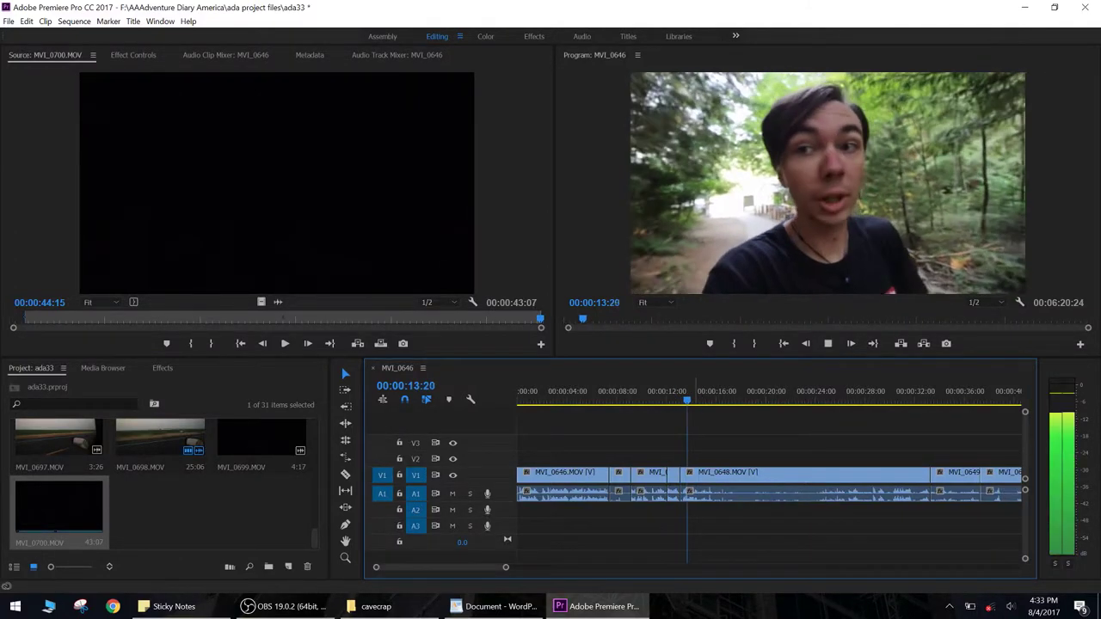
# Step: Review the turn toward the forest path and split MVI_0648.MOV at 00:00:16:29
pyautogui.press('space')
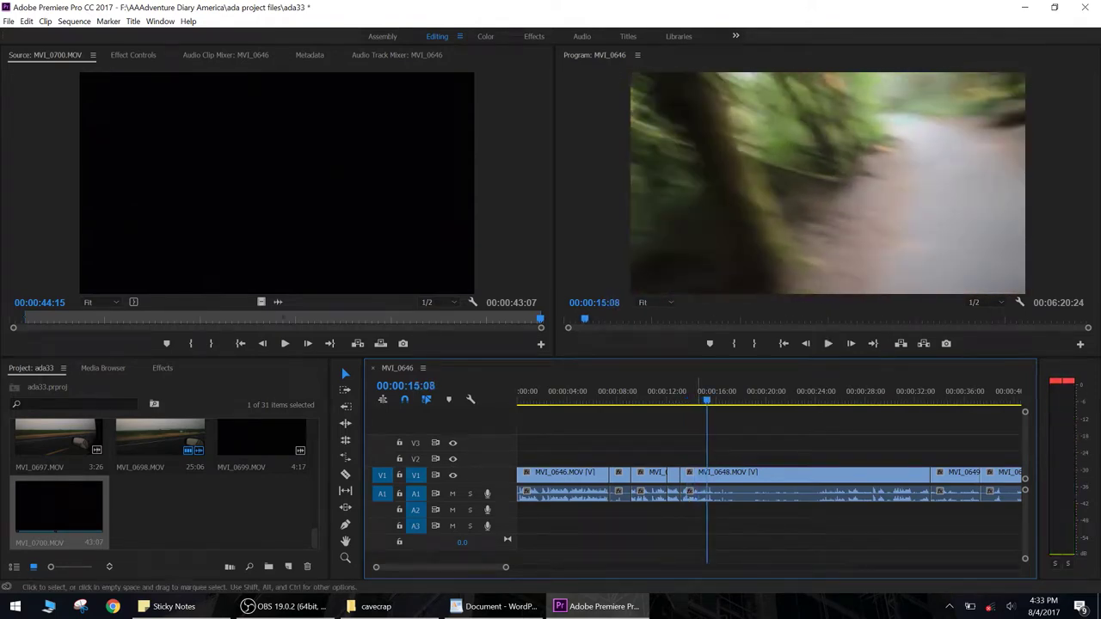
pyautogui.press('space')
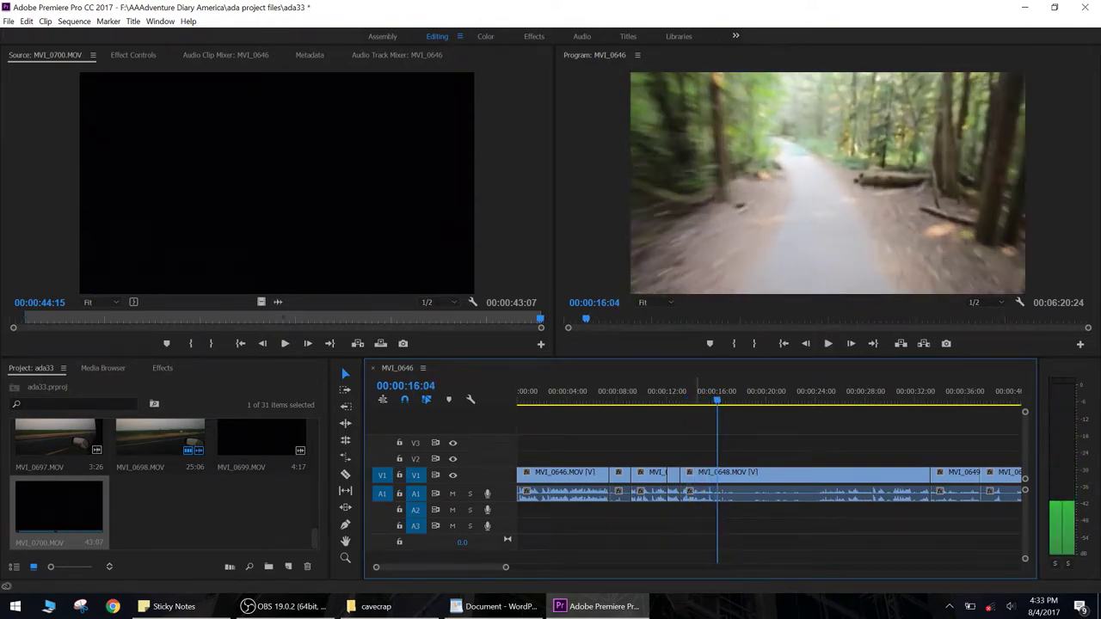
pyautogui.press('space')
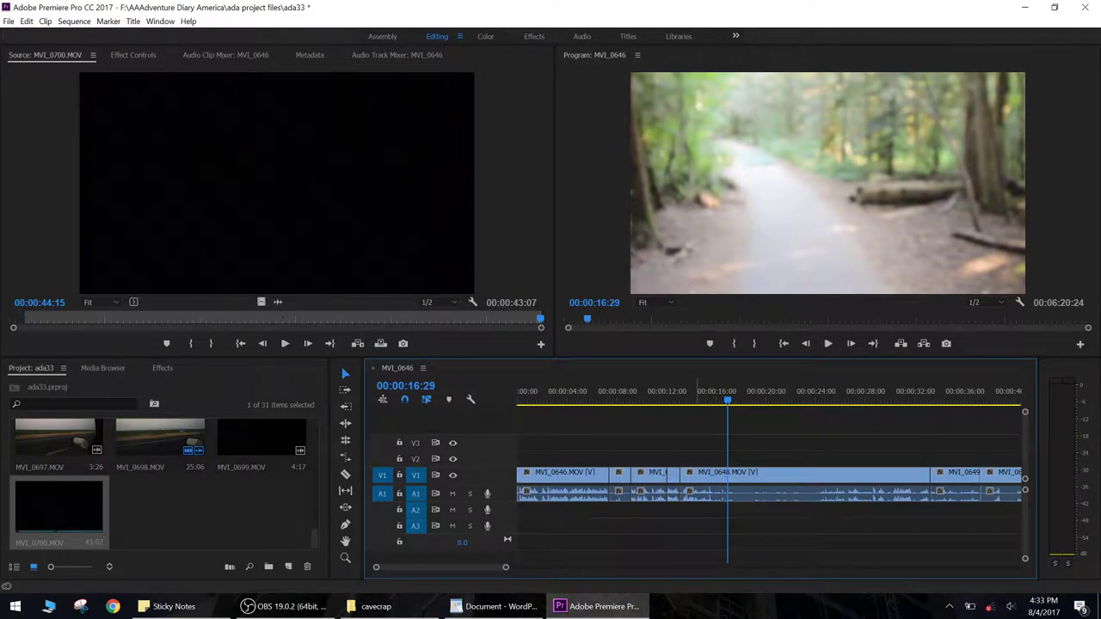
pyautogui.hotkey('ctrl', 'k')
# Step: Find where the path shot is in focus and ripple-trim about five seconds from the start of the section after 00:00:16:29
pyautogui.press('space')
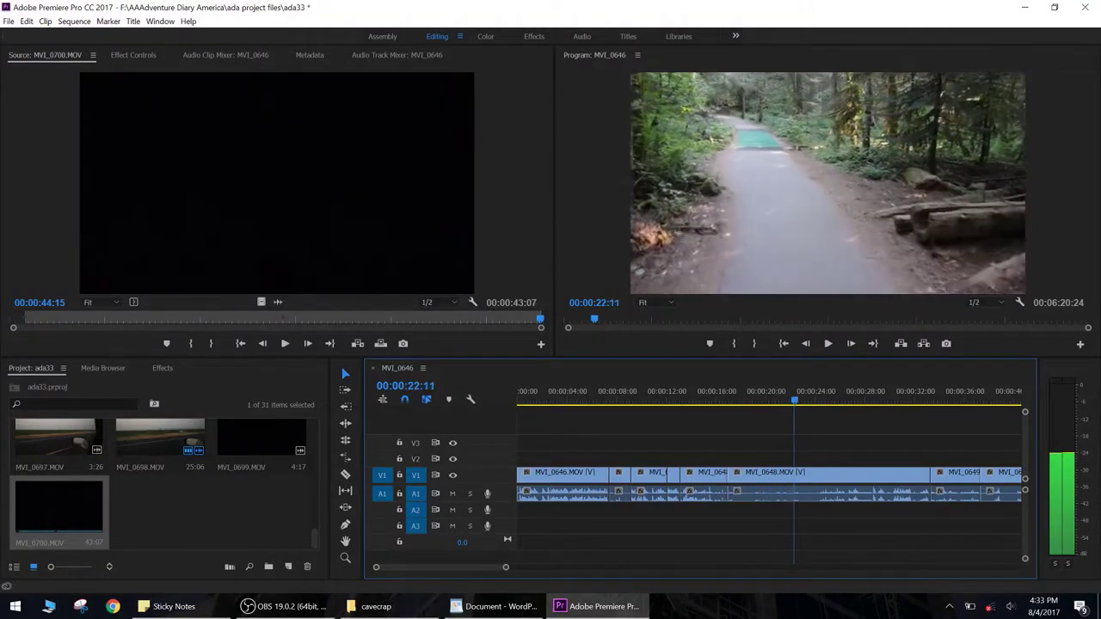
pyautogui.press('j')
pyautogui.press('l')
pyautogui.press('j')
pyautogui.press('k')
pyautogui.press('q')
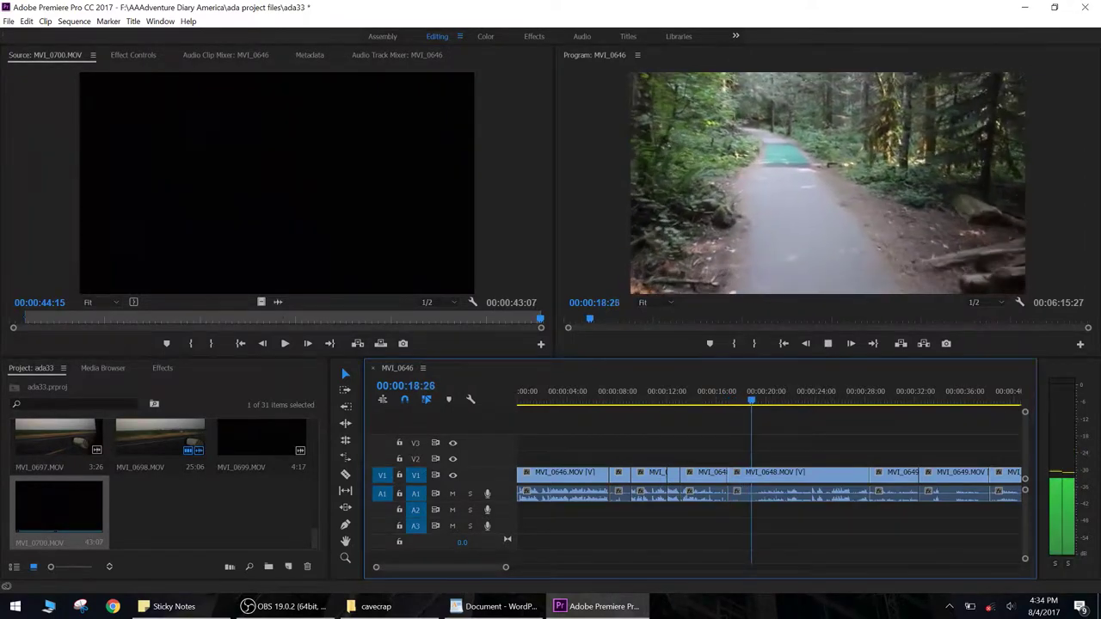
# Step: Split the path shot at 00:00:19:26 and ripple-remove the footage up to just before 00:00:23:20
pyautogui.press('k')
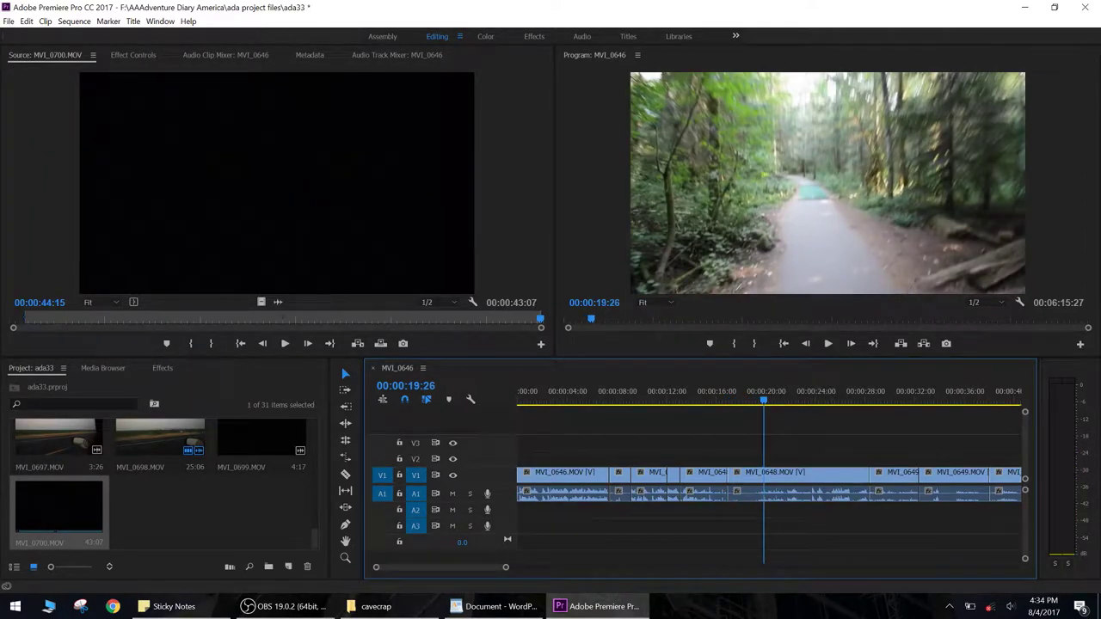
pyautogui.hotkey('ctrl', 'k')
pyautogui.press('space')
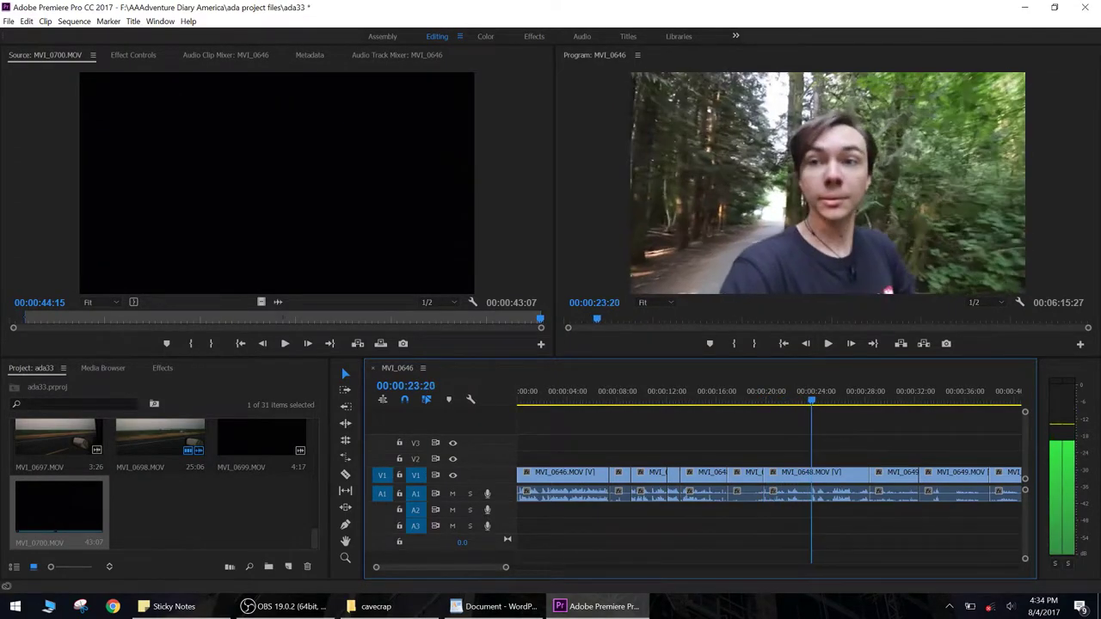
pyautogui.hotkey('shift', 'Left')
pyautogui.press('q')
pyautogui.press('space')
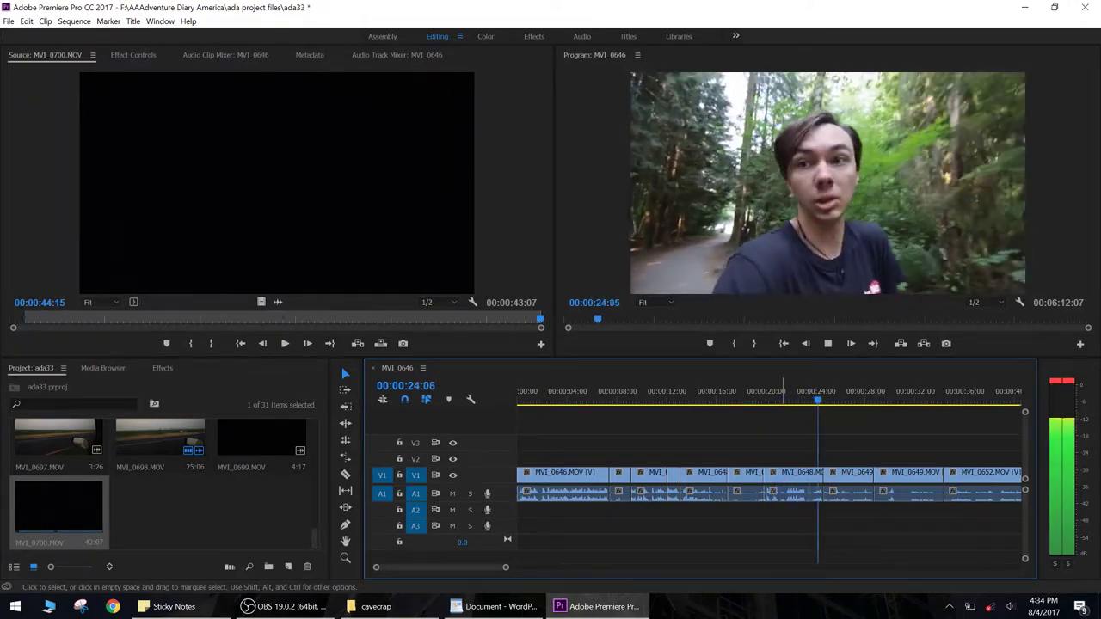
# Step: Enlarge the path clip between 00:00:16:29 and 00:00:19:26 to Scale 312, set its Position to 1577, 1280, and preview it
pyautogui.press('space')
pyautogui.moveTo(750, 392); pyautogui.dragTo(729, 391)
pyautogui.press('d')
pyautogui.press('f')
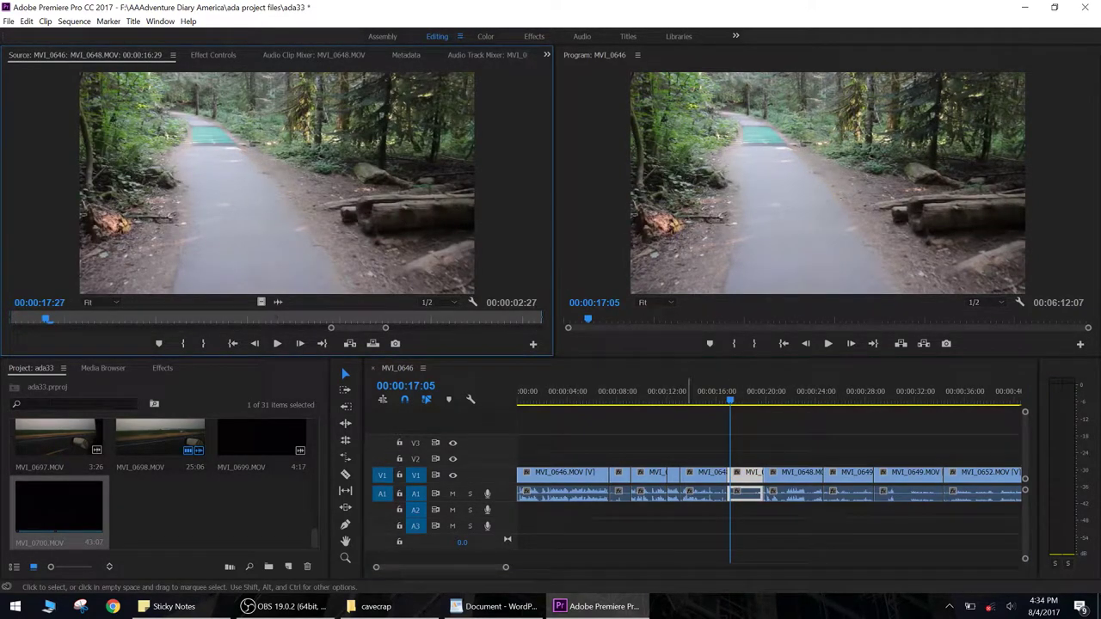
pyautogui.hotkey('shift', '5')
pyautogui.moveTo(215, 134); pyautogui.dragTo(392, 120)
pyautogui.moveTo(248, 121); pyautogui.dragTo(364, 120)
pyautogui.press('space')
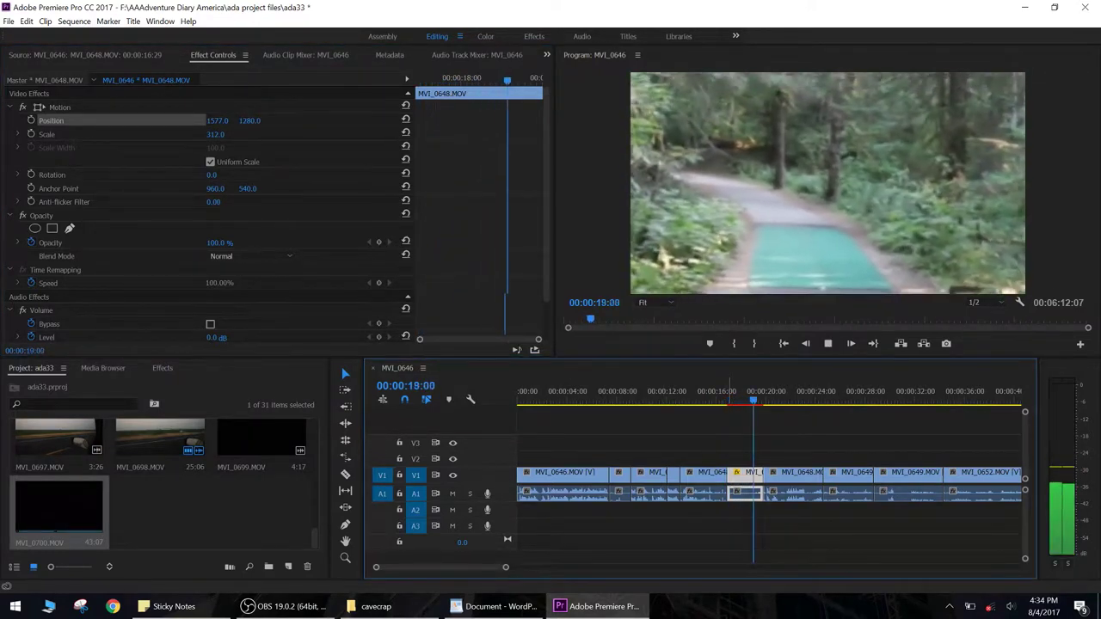
pyautogui.press('space')
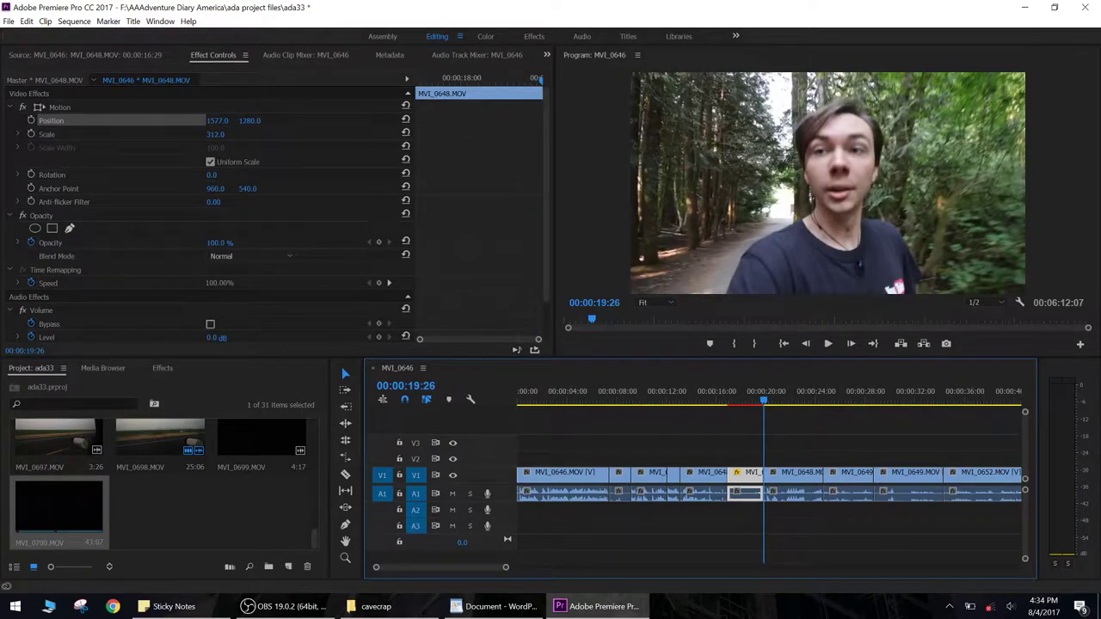
# Step: Apply Warp Stabilizer from the "used" effects bin to the enlarged path clip
pyautogui.hotkey('shift', '7')
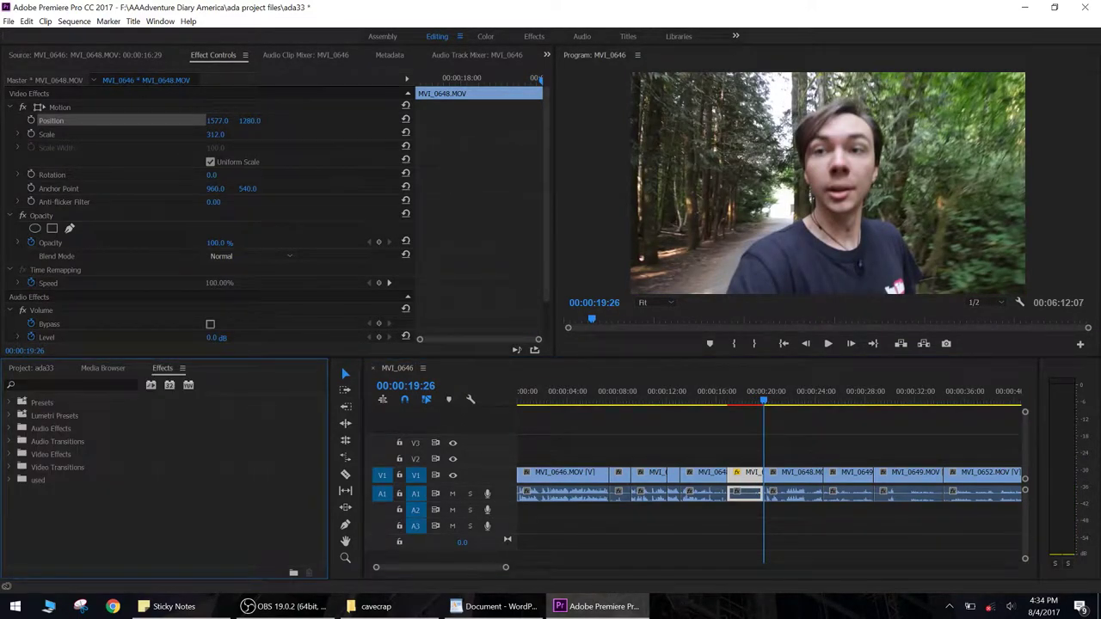
pyautogui.click(10, 480)
pyautogui.click(22, 384)
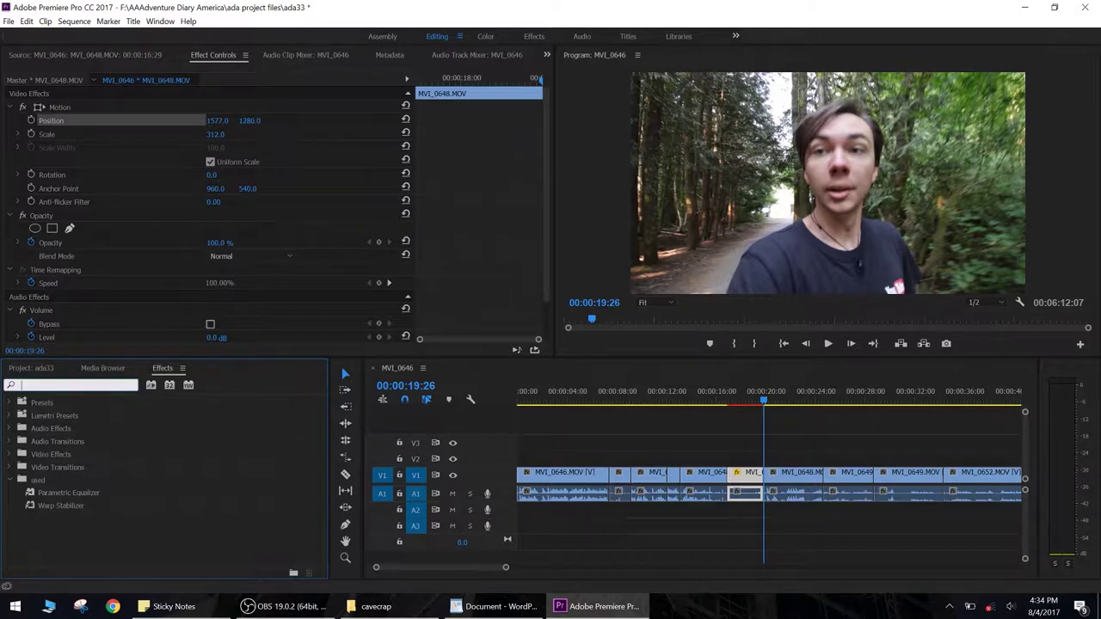
pyautogui.click(37, 480)
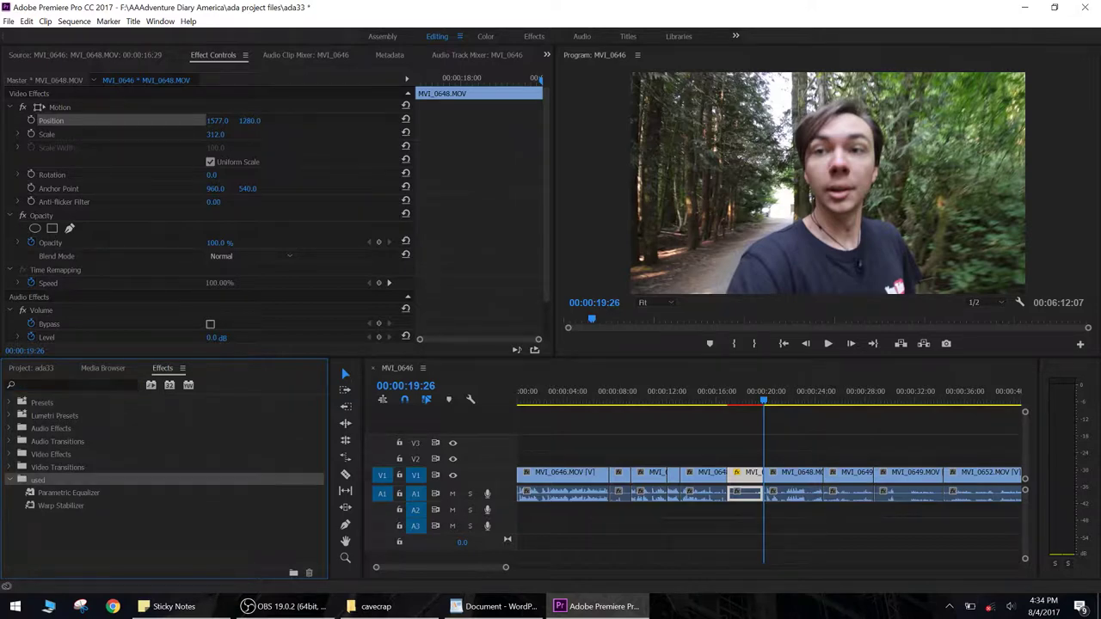
pyautogui.click(61, 506)
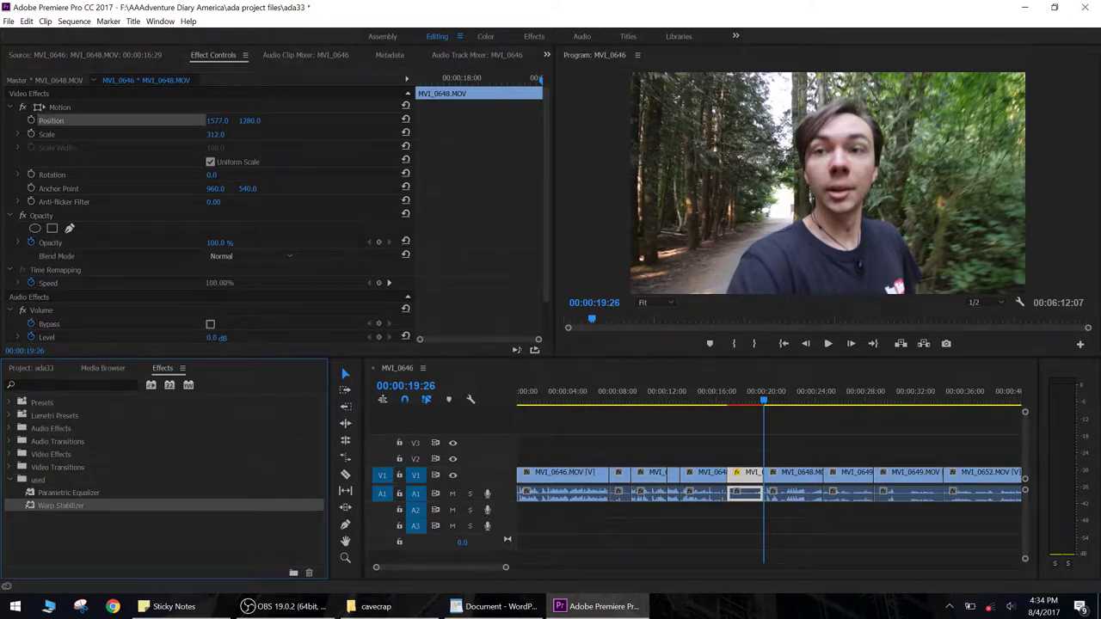
pyautogui.moveTo(61, 506); pyautogui.dragTo(745, 473)
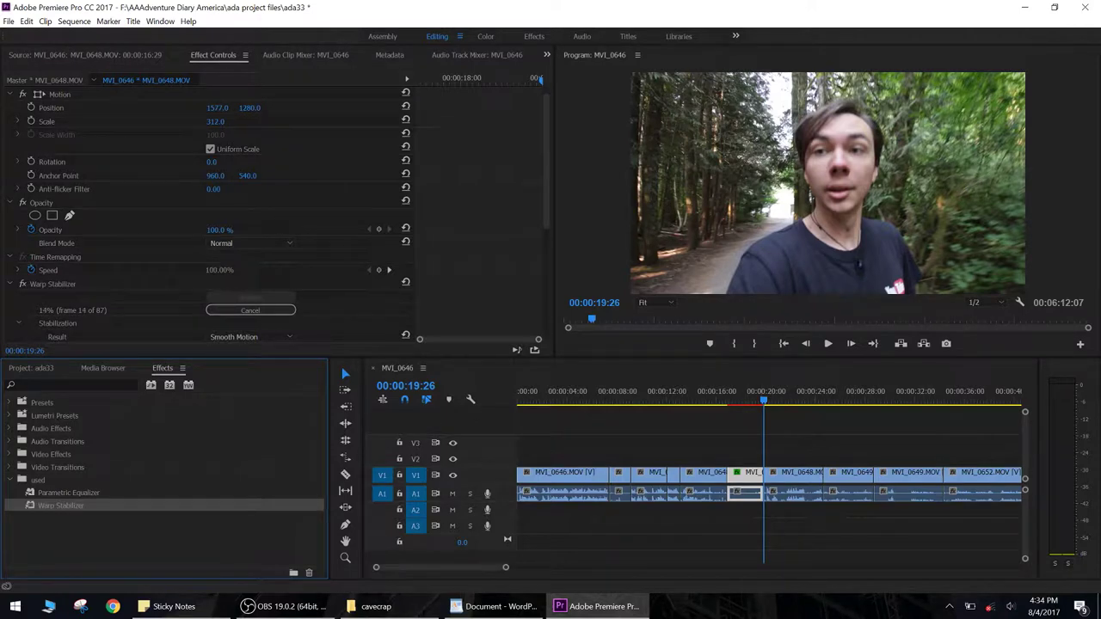
# Step: Set the stabilized path clip's Scale to 337 and play it back from 00:00:16:21
pyautogui.moveTo(750, 398); pyautogui.dragTo(738, 399)
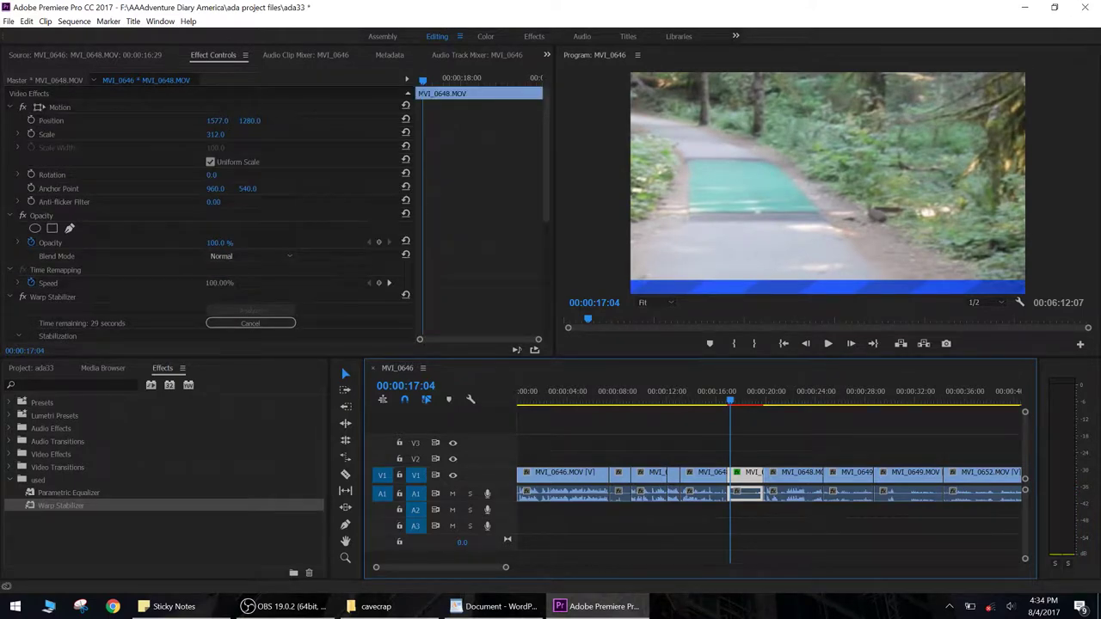
pyautogui.moveTo(215, 134); pyautogui.dragTo(237, 135)
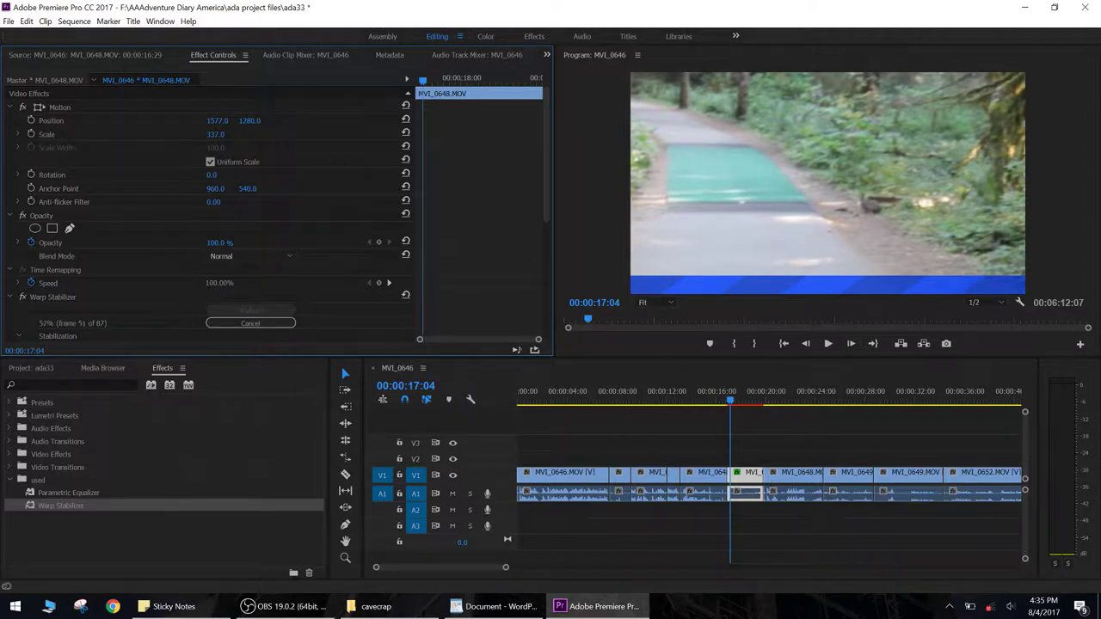
pyautogui.click(726, 388)
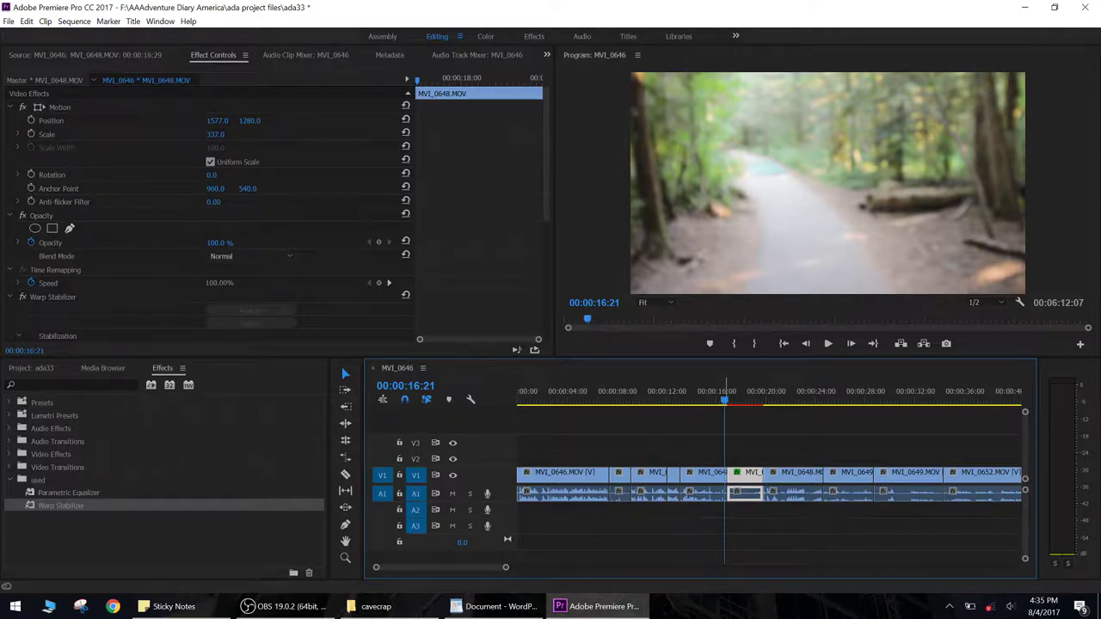
pyautogui.press('space')
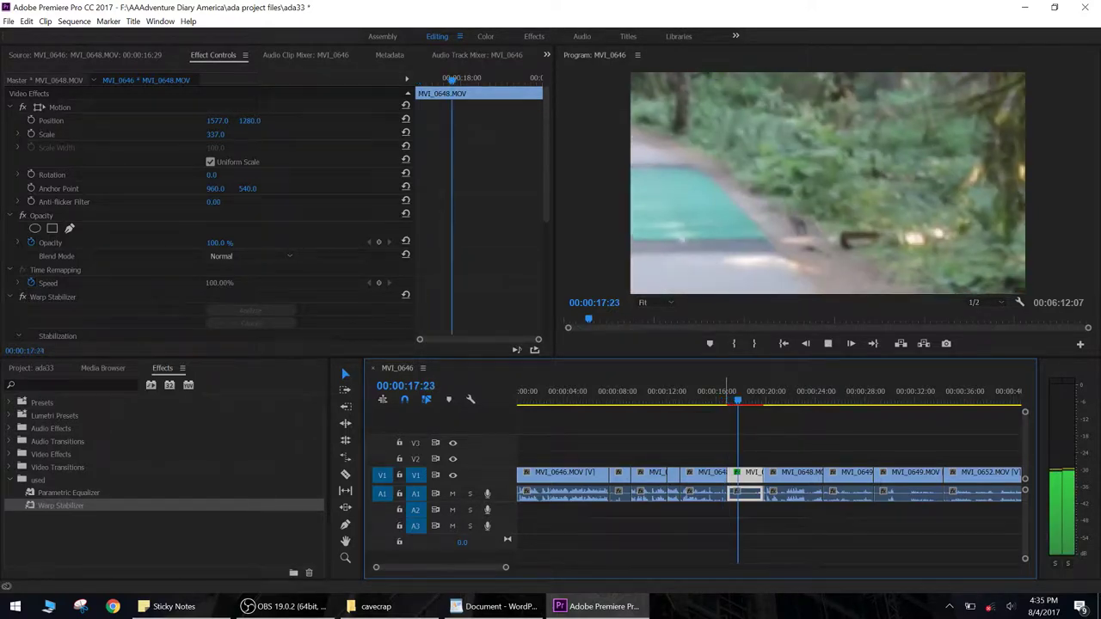
pyautogui.press('space')
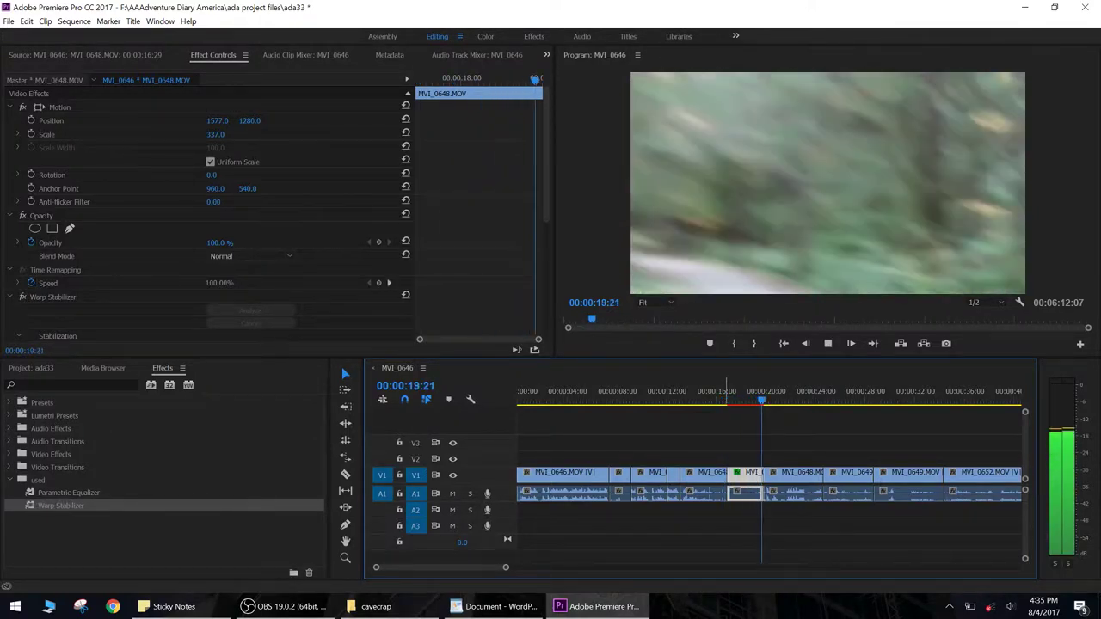
# Step: Set the path clip's vertical Position to 1124 and replay it from 00:00:16:21
pyautogui.moveTo(761, 400); pyautogui.dragTo(739, 400)
pyautogui.hotkey('shift', '5')
pyautogui.moveTo(249, 120); pyautogui.dragTo(126, 120)
pyautogui.click(724, 400)
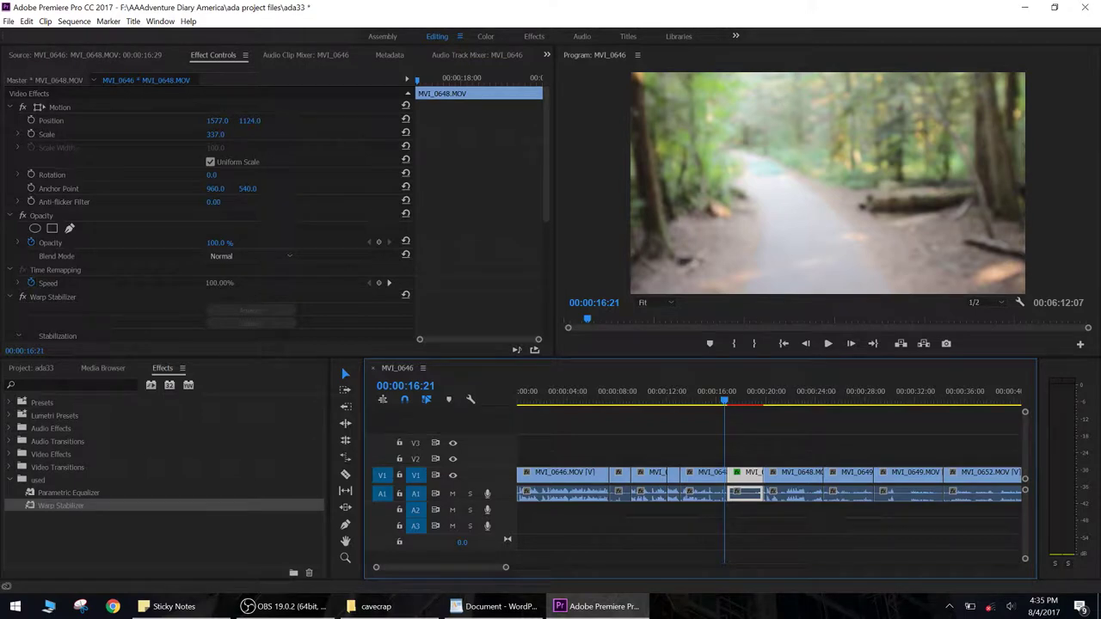
pyautogui.press('space')
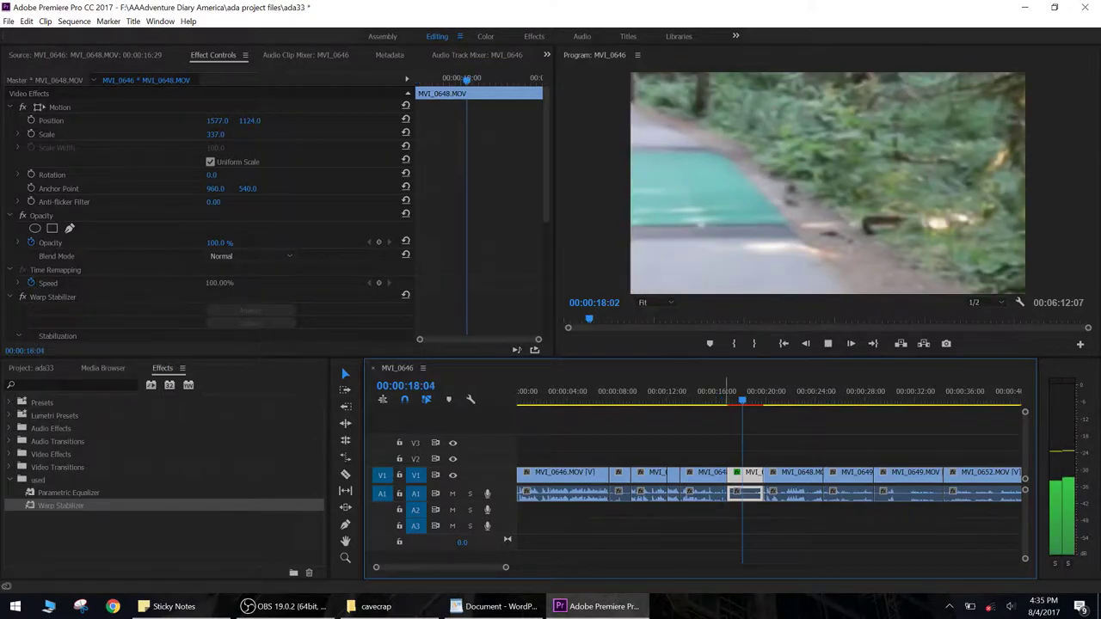
pyautogui.press('space')
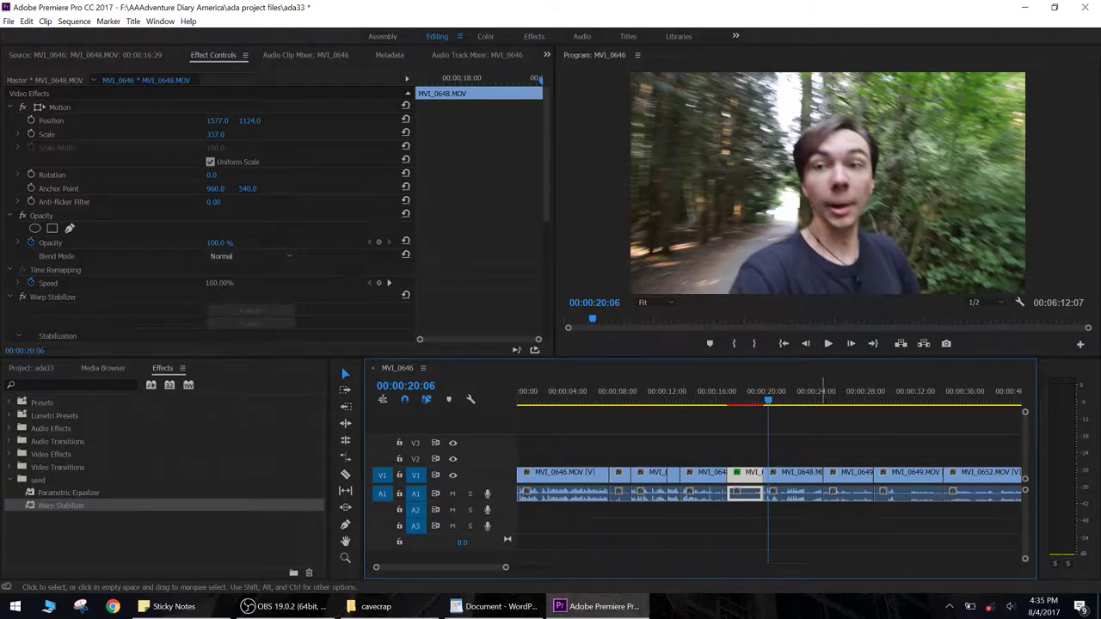
# Step: Play on into the cave footage and ripple-trim about one second from the start of the dark cave clip
pyautogui.press('space')
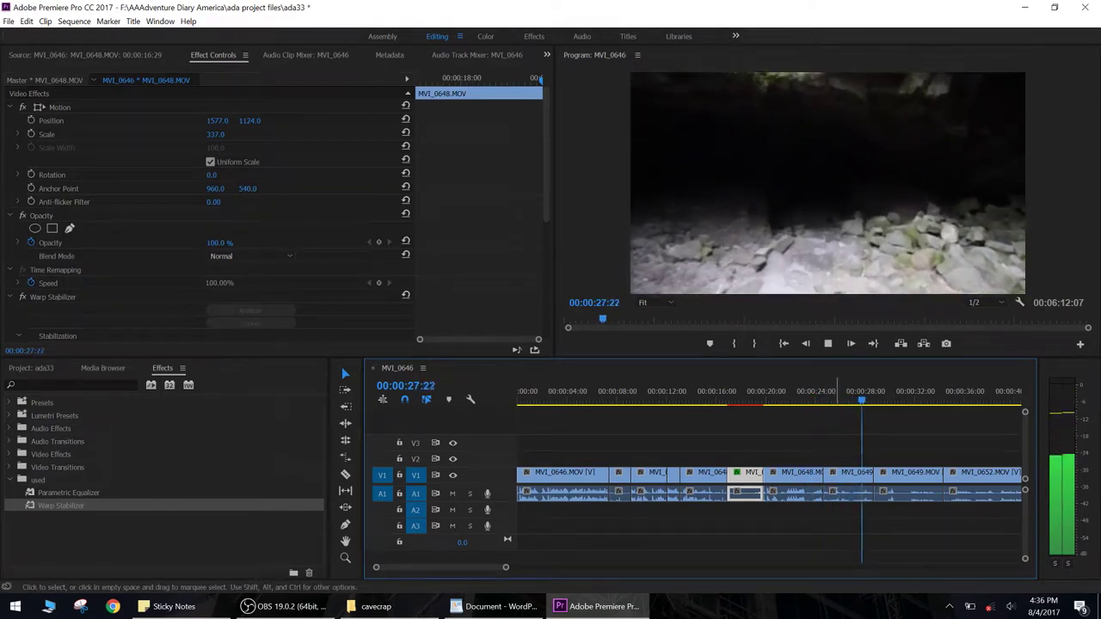
pyautogui.press('space')
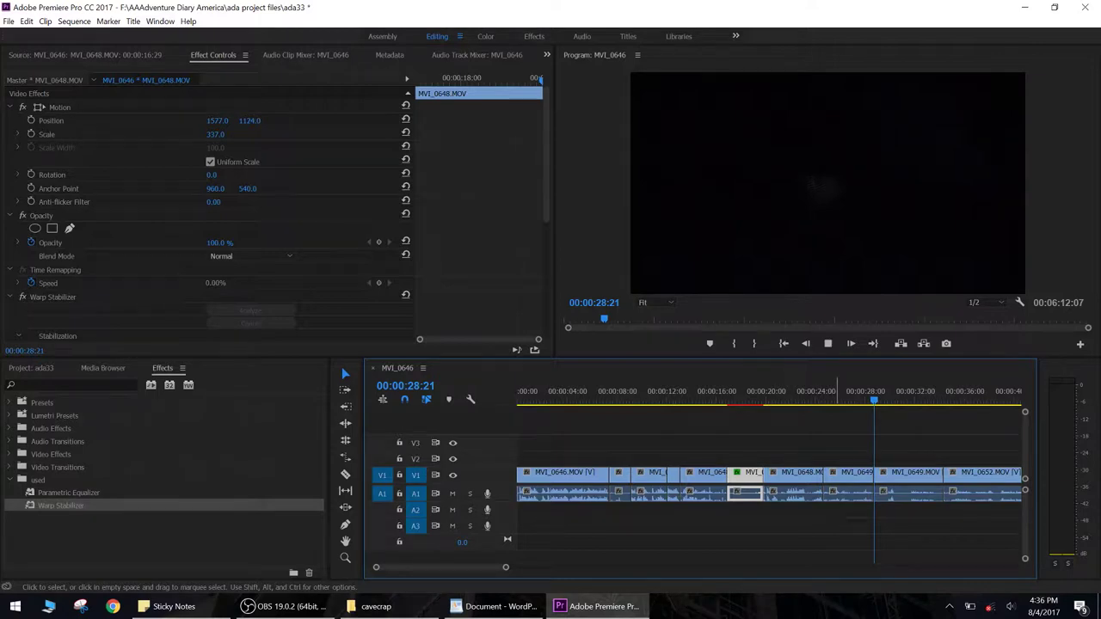
pyautogui.press('space')
pyautogui.press('space')
pyautogui.press('q')
# Step: Play through MVI_0652.MOV to the first cave still at 00:00:40:12, and switch to the WordPad list of editing stages
pyautogui.press('space')
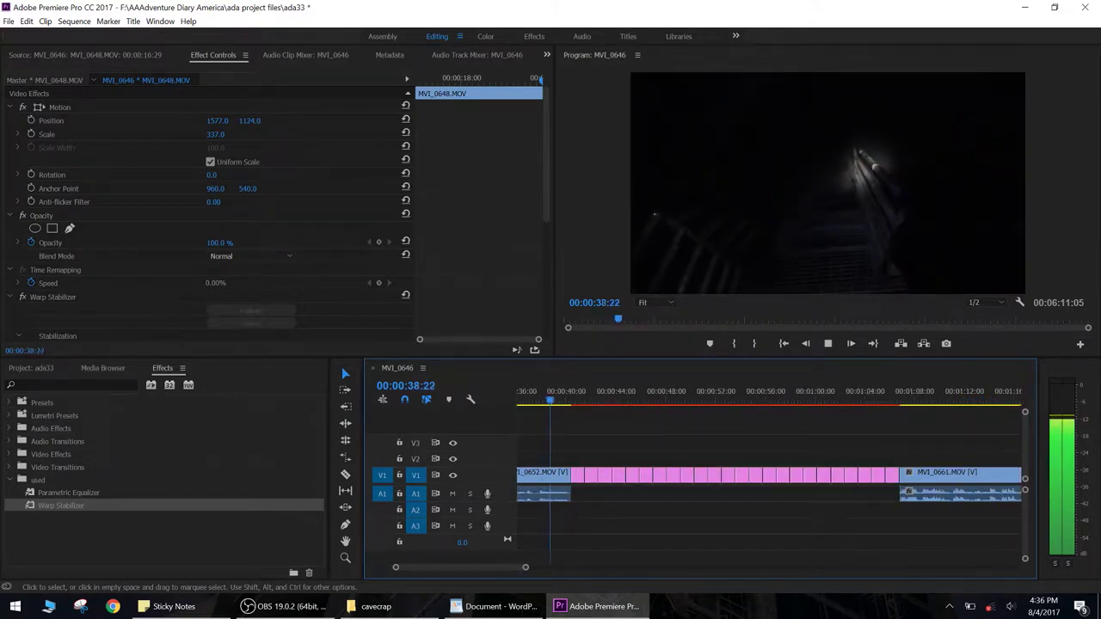
pyautogui.press('space')
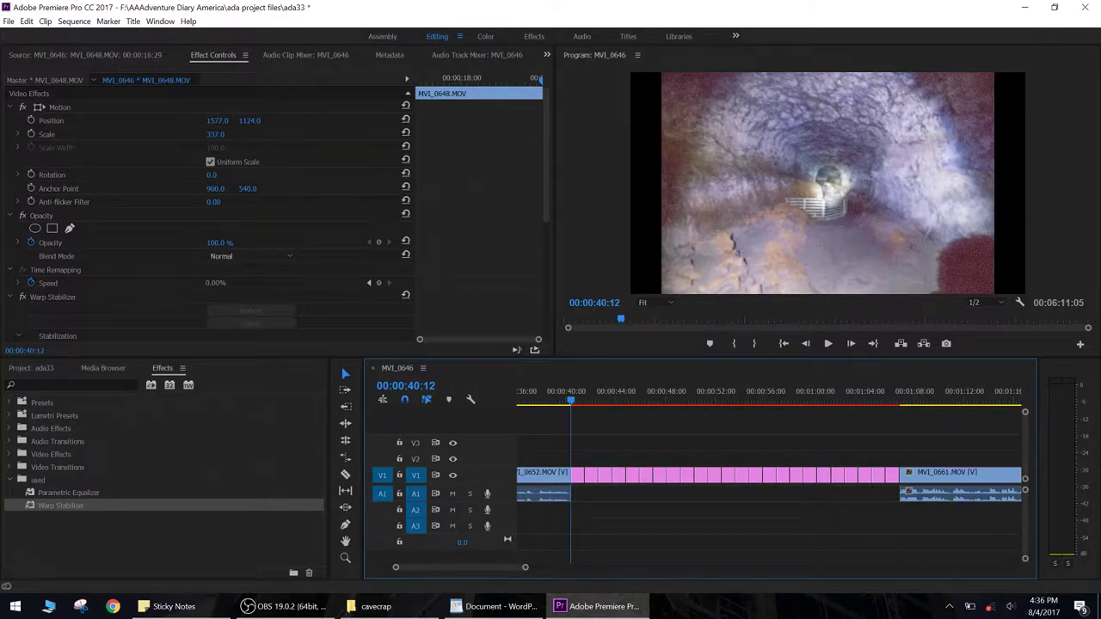
pyautogui.click(494, 606)
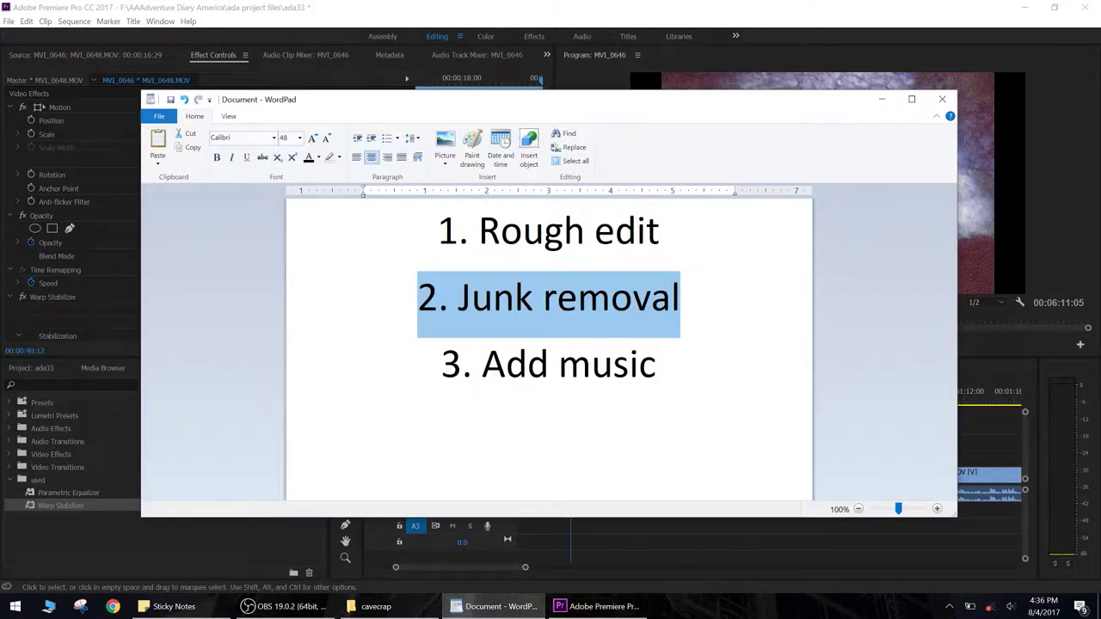
# Step: Switch to Premiere Pro and import the Quirky Dog track from the incompetech folder in AAAdventure Diary America
pyautogui.click(494, 607)
pyautogui.hotkey('ctrl', 'i')
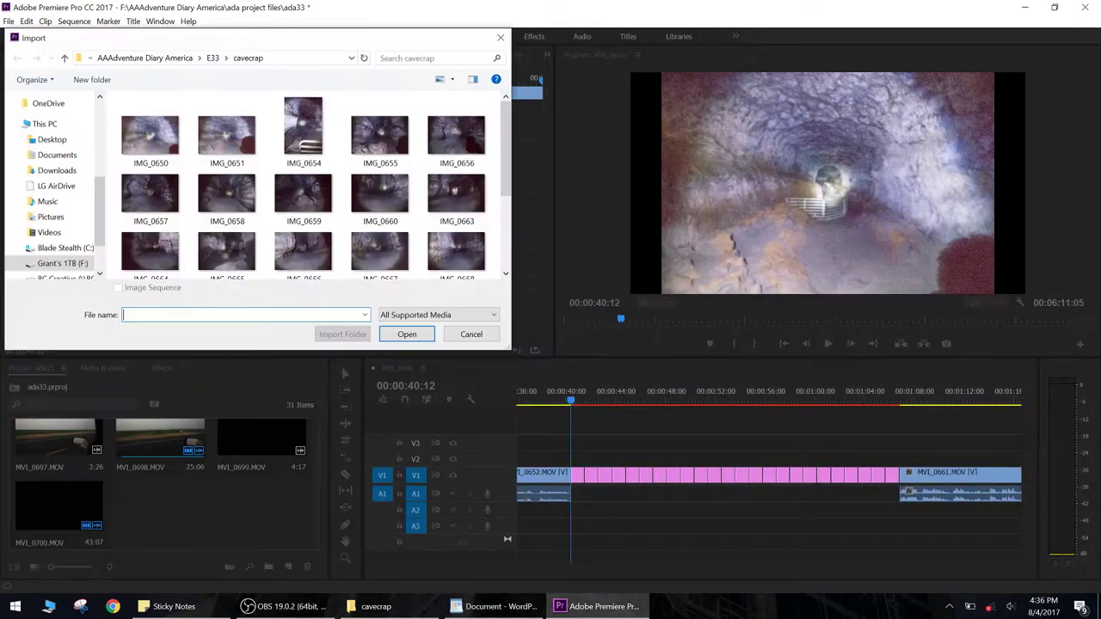
pyautogui.click(215, 57)
pyautogui.click(187, 57)
pyautogui.scroll(-2, 215, 236)
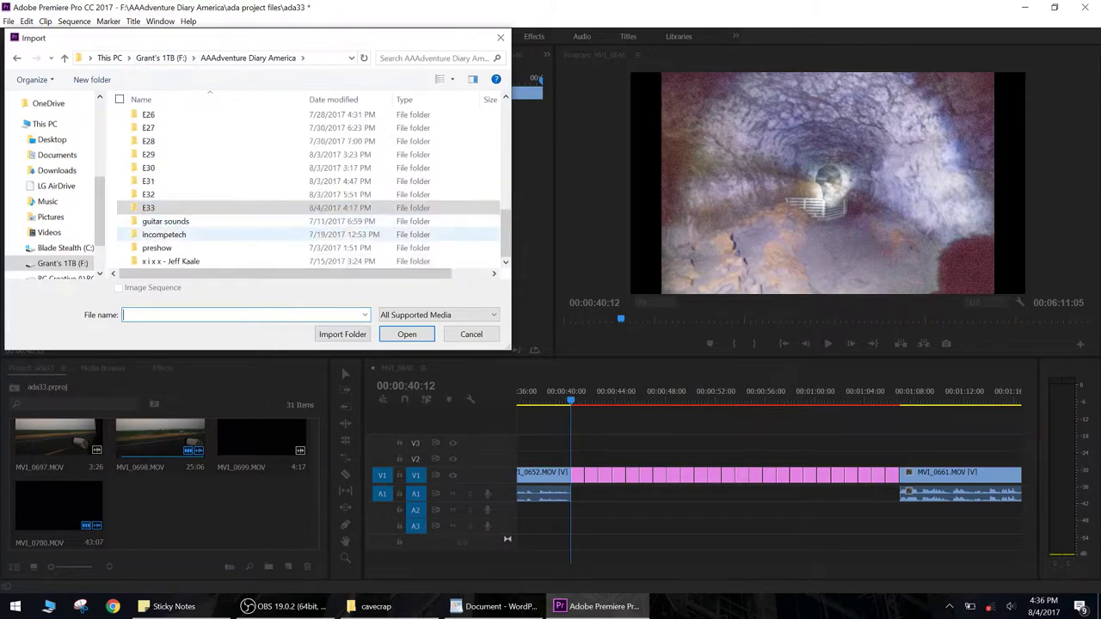
pyautogui.doubleClick(163, 234)
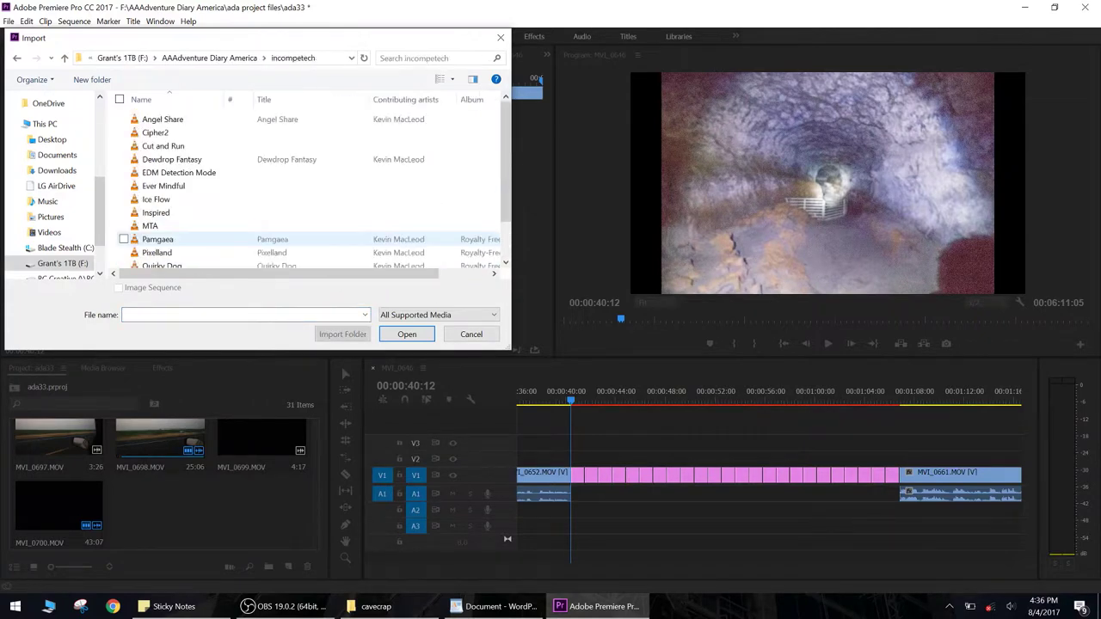
pyautogui.scroll(-2, 314, 188)
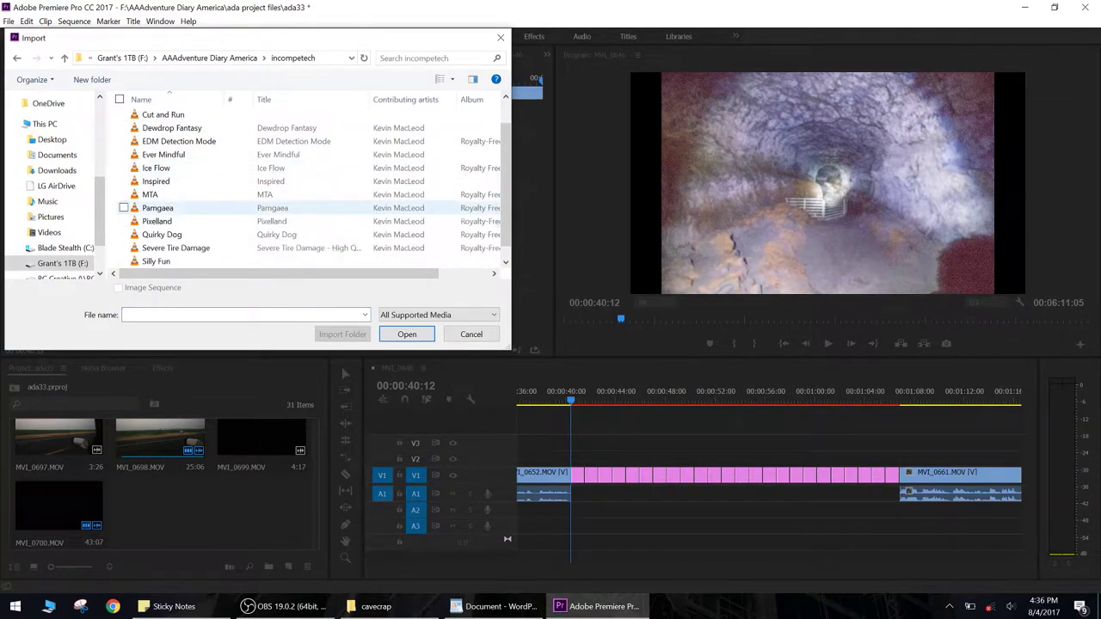
pyautogui.click(164, 221)
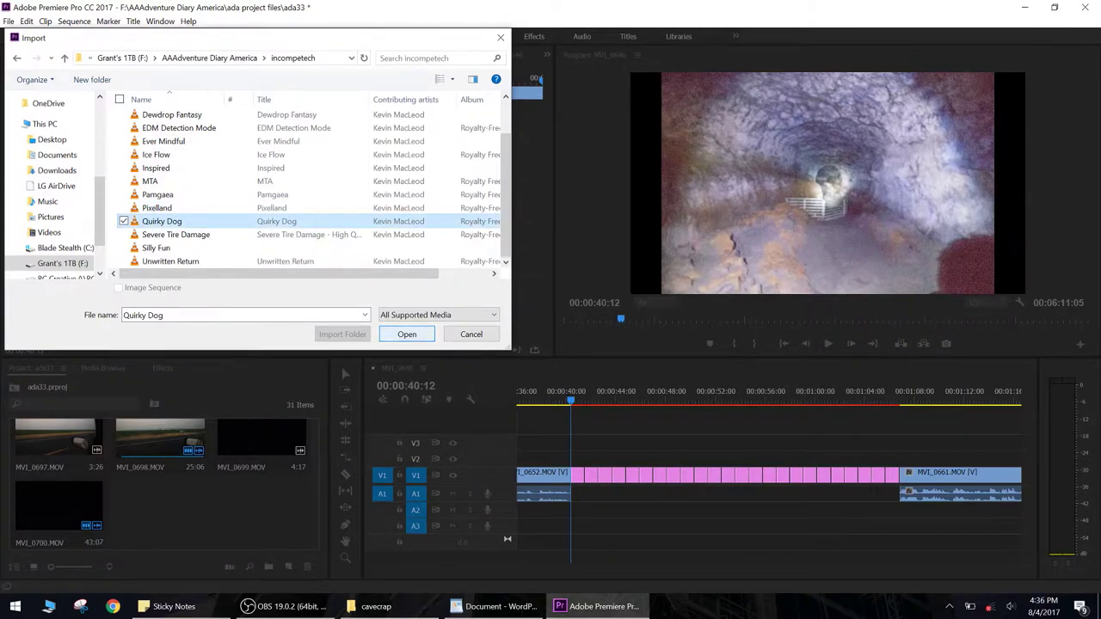
pyautogui.click(406, 333)
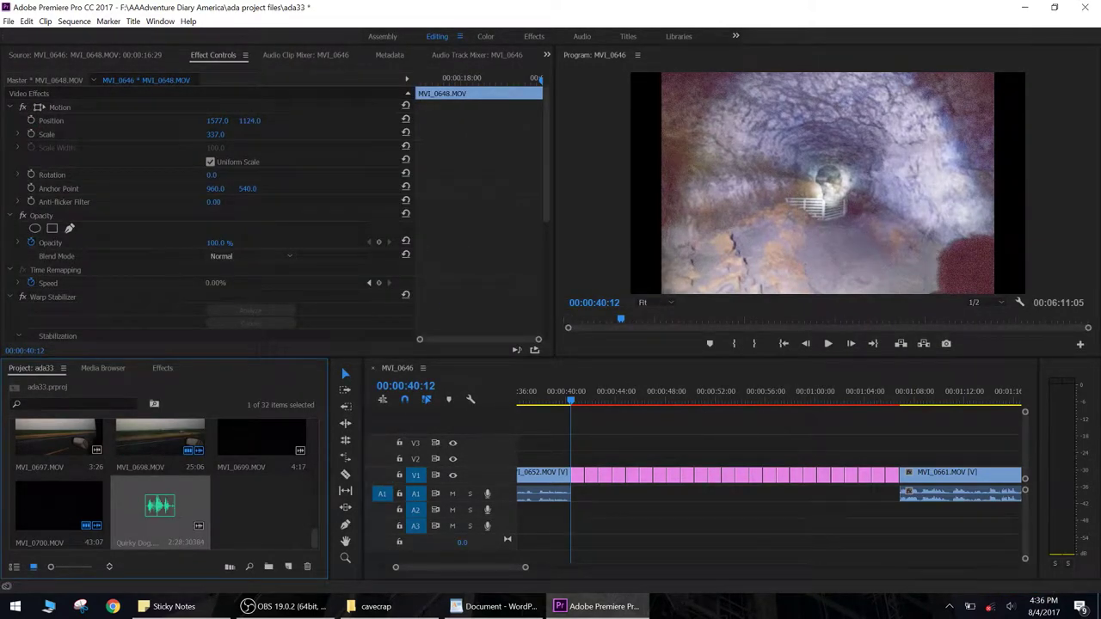
# Step: Audition the Quirky Dog track in the source monitor and mark an in-to-out range lasting 00;00;18;21
pyautogui.doubleClick(160, 507)
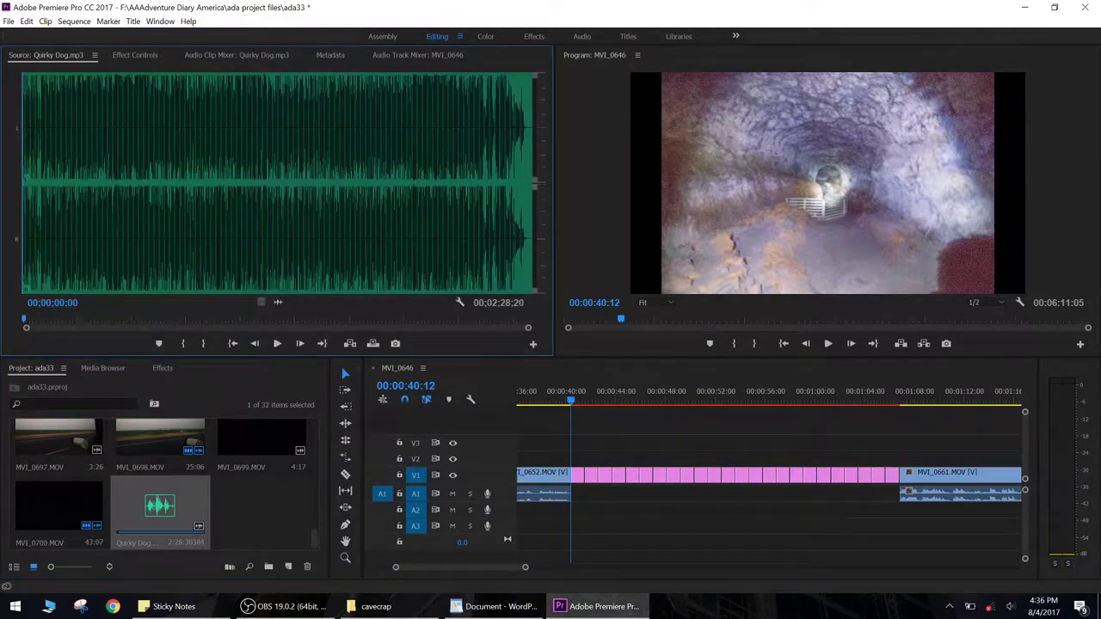
pyautogui.press('space')
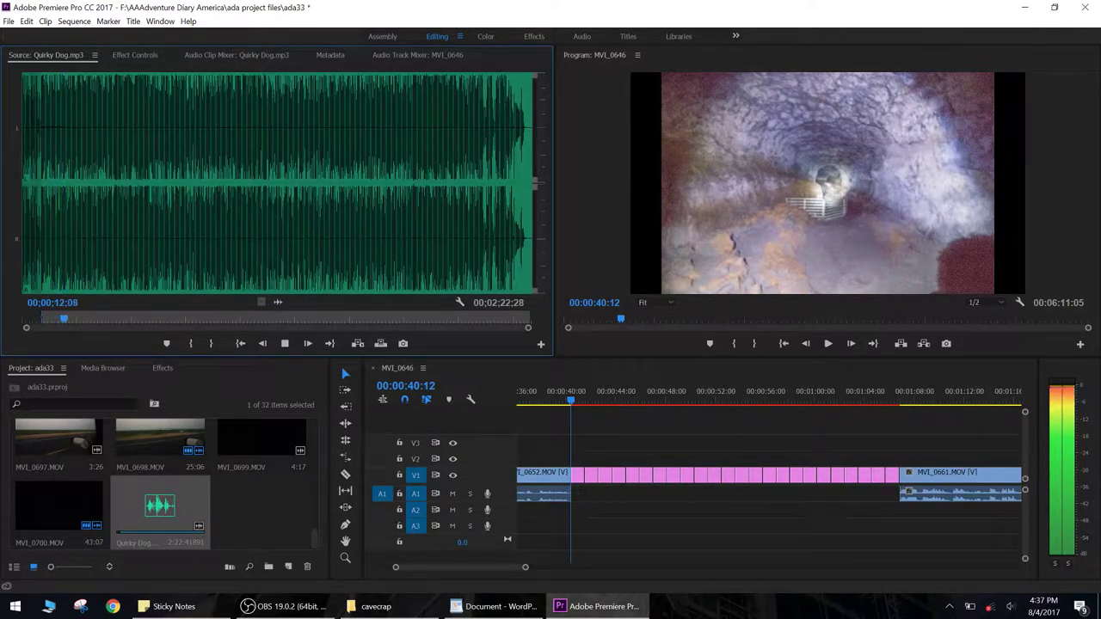
pyautogui.moveTo(66, 318)
pyautogui.mouseDown()
pyautogui.moveTo(371, 318)
pyautogui.moveTo(72, 318)
pyautogui.mouseUp()
pyautogui.press('o')
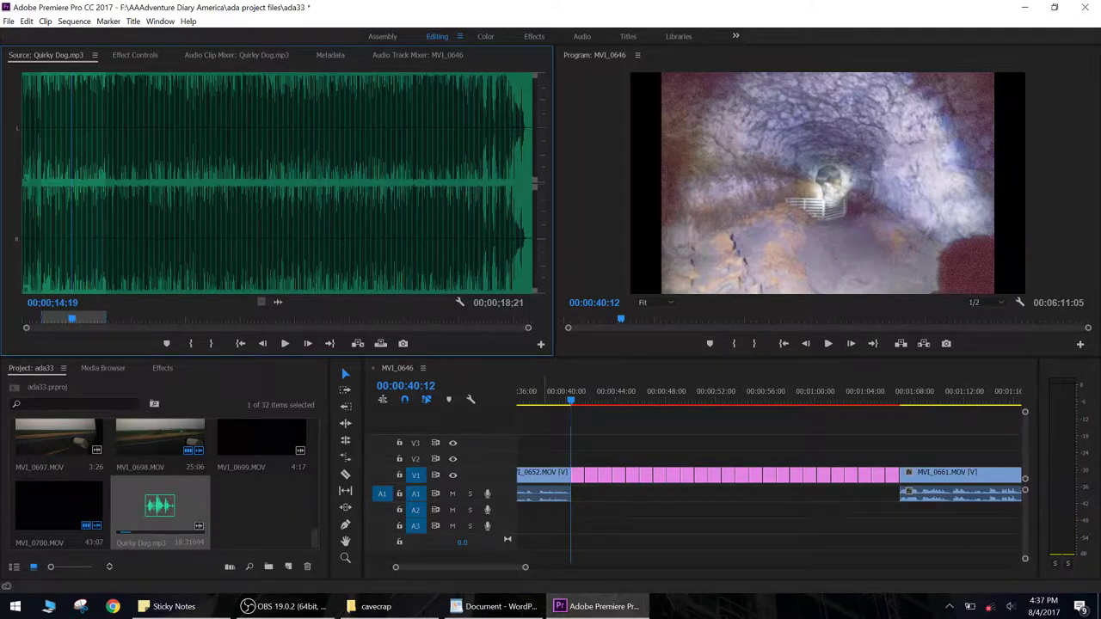
# Step: Place the marked music on audio track A2 at 00:00:40:12, extend it to the end of the photo montage, and play it back
pyautogui.moveTo(545, 387); pyautogui.dragTo(571, 510)
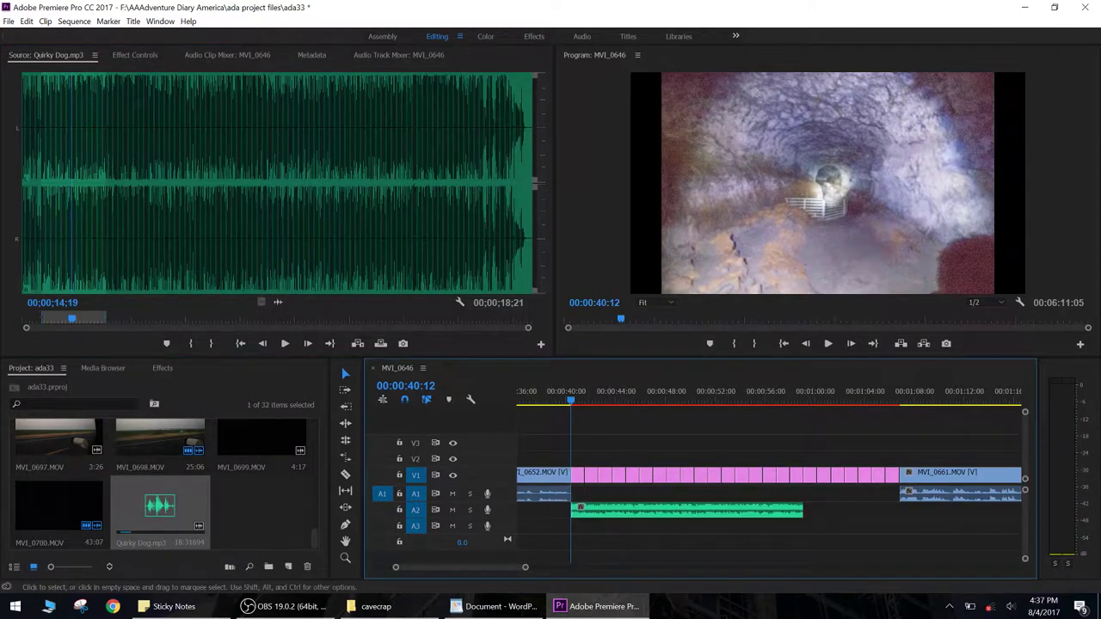
pyautogui.moveTo(804, 510); pyautogui.dragTo(900, 509)
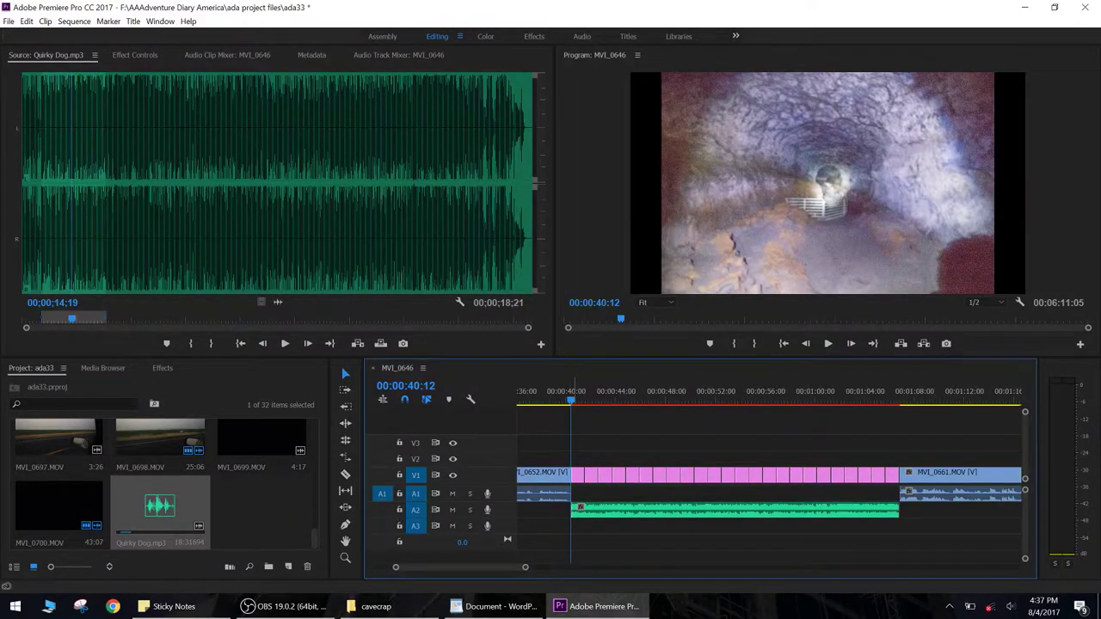
pyautogui.moveTo(573, 392); pyautogui.dragTo(571, 394)
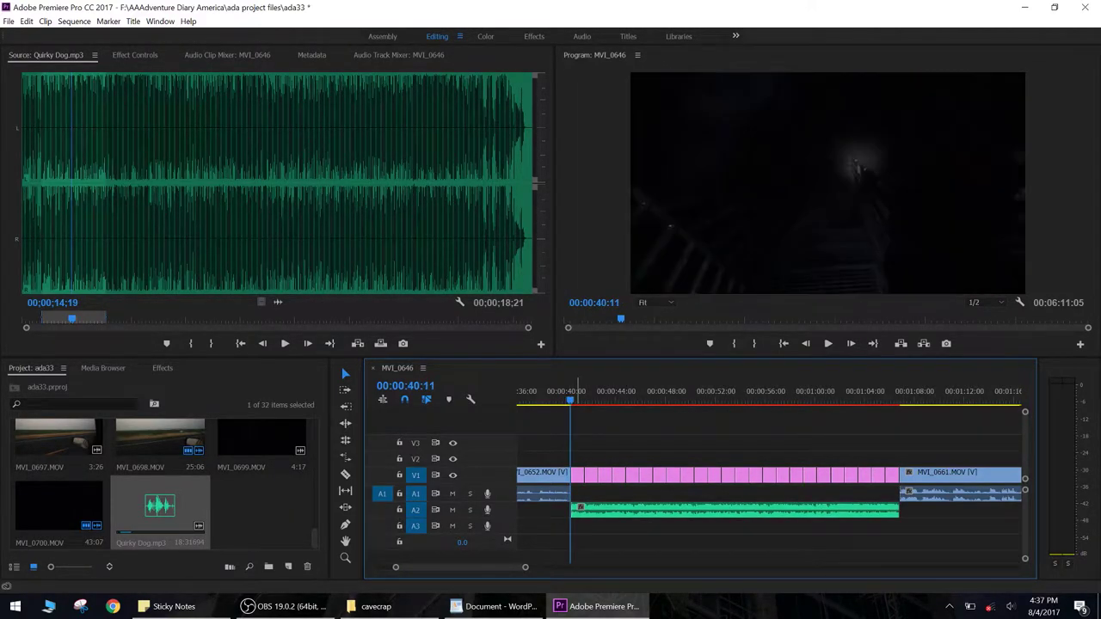
pyautogui.press('space')
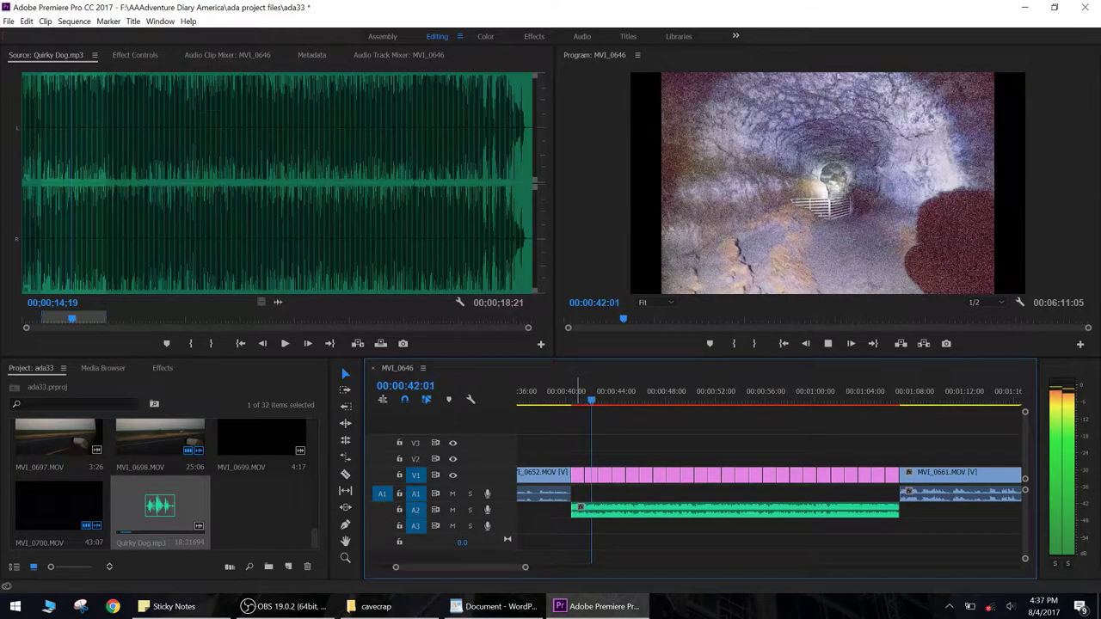
# Step: Ripple-delete the second photo of the montage and trim the music clip to end with the last photo
pyautogui.press('space')
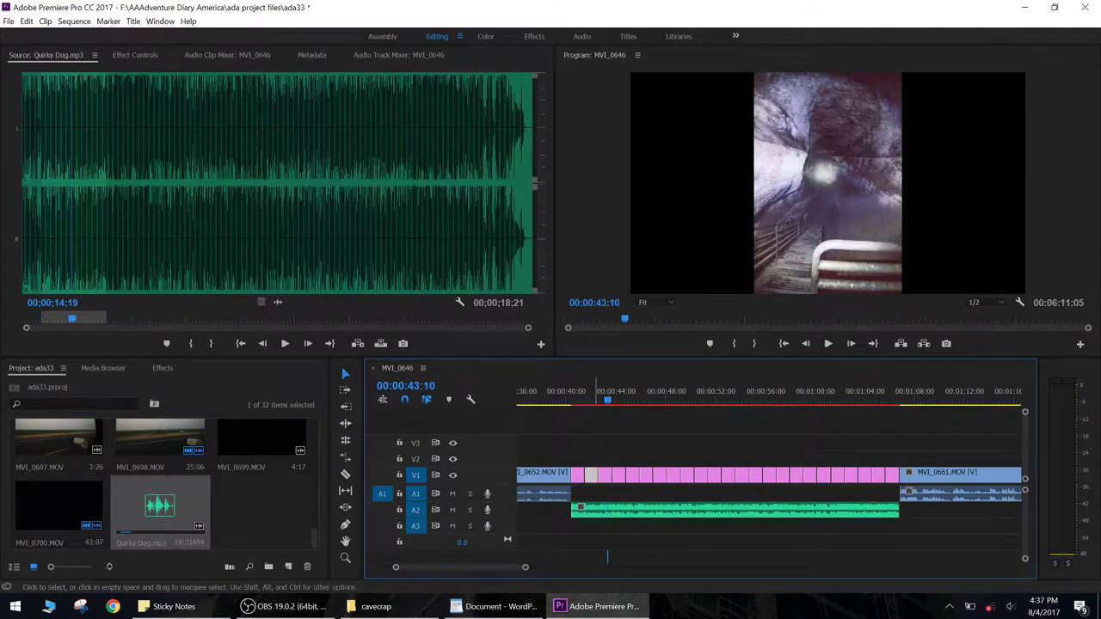
pyautogui.hotkey('shift', 'Delete')
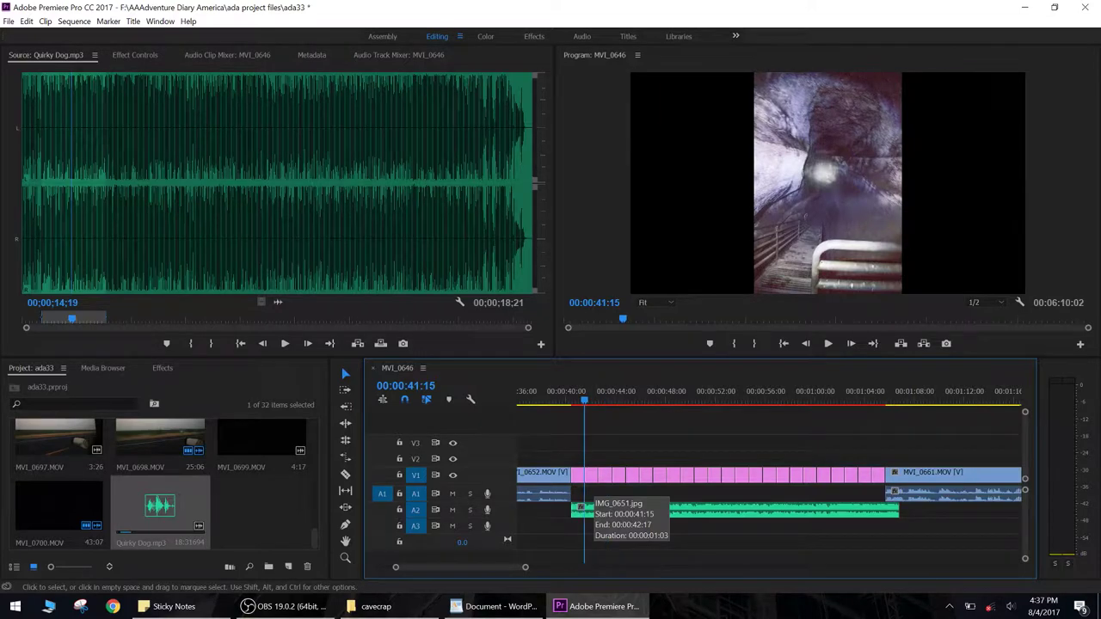
pyautogui.press('space')
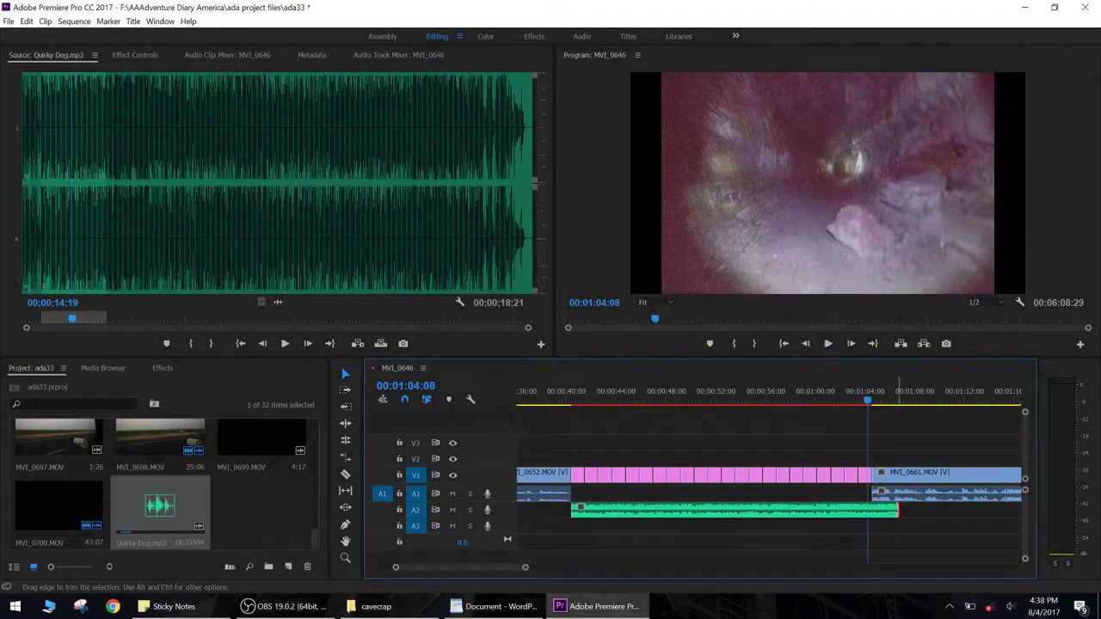
pyautogui.moveTo(897, 510); pyautogui.dragTo(871, 510)
# Step: Play the start of the montage and adjust the cut after the first photo to fit the music
pyautogui.press('Up')
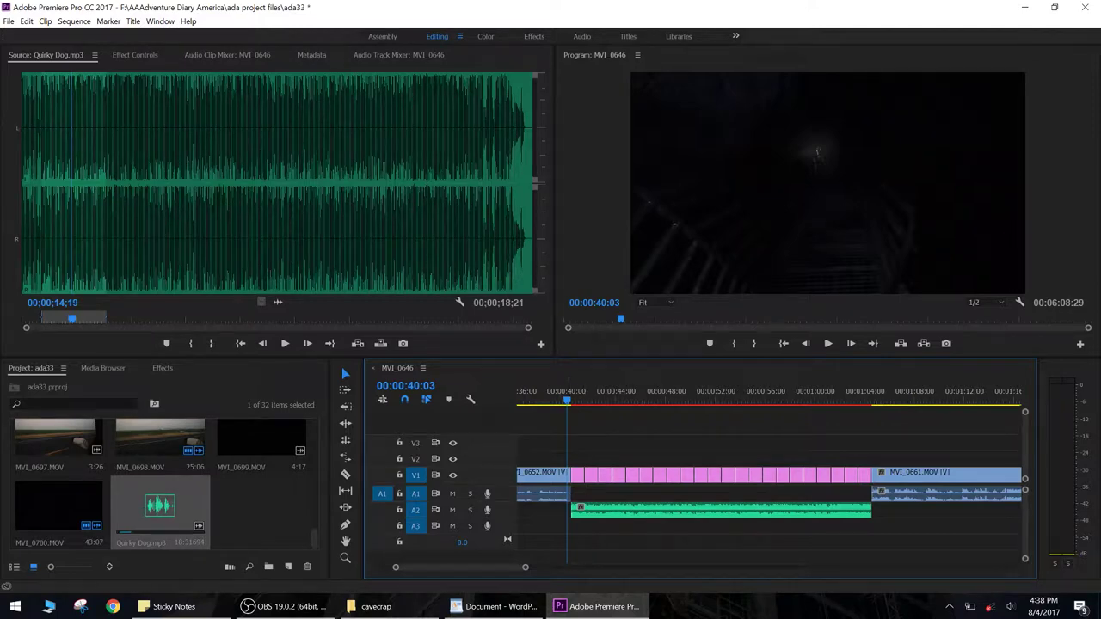
pyautogui.press('space')
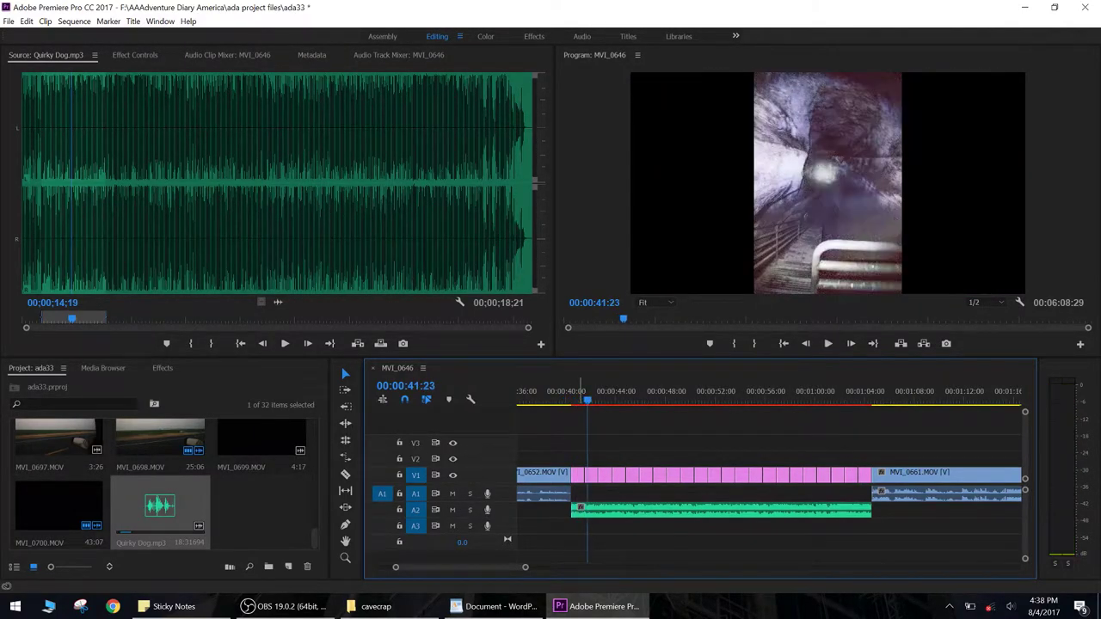
pyautogui.moveTo(584, 476); pyautogui.dragTo(584, 476)
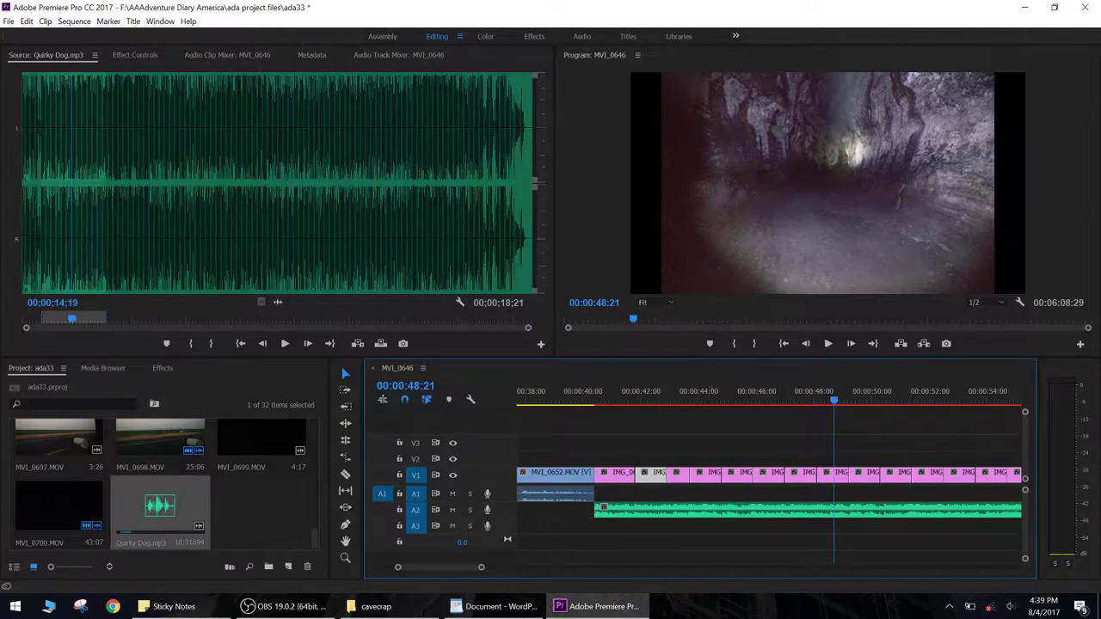
# Step: Try giving all photos from the fourth to the end of the montage a duration of 00:00:00:22
pyautogui.scroll(-7, 769, 476)
pyautogui.scroll(-1, 868, 475)
pyautogui.press('-')
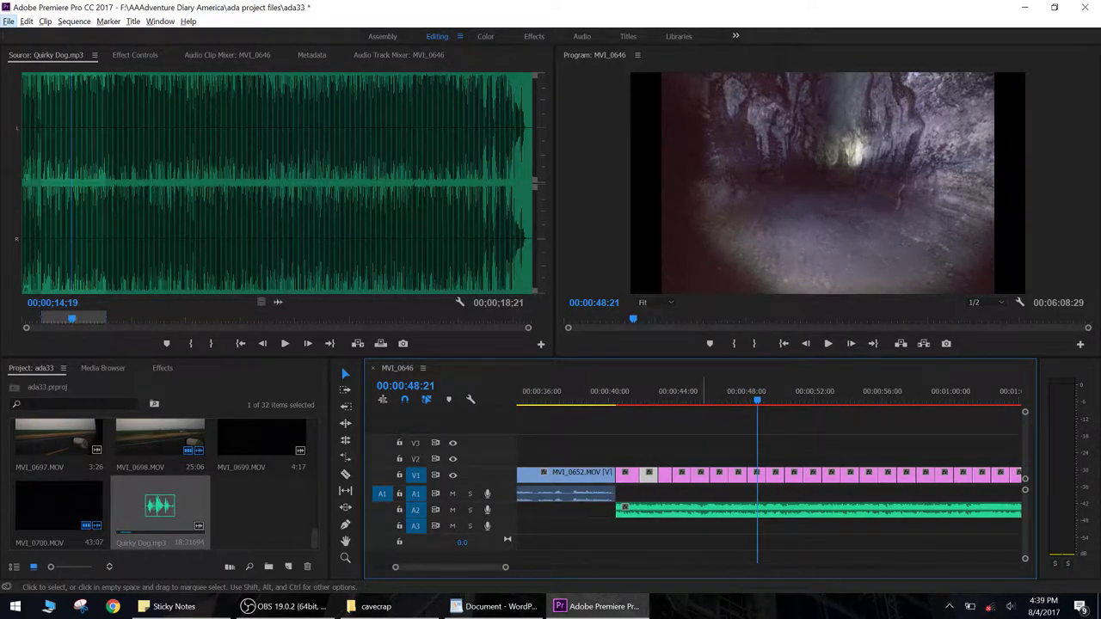
pyautogui.scroll(-2, 770, 499)
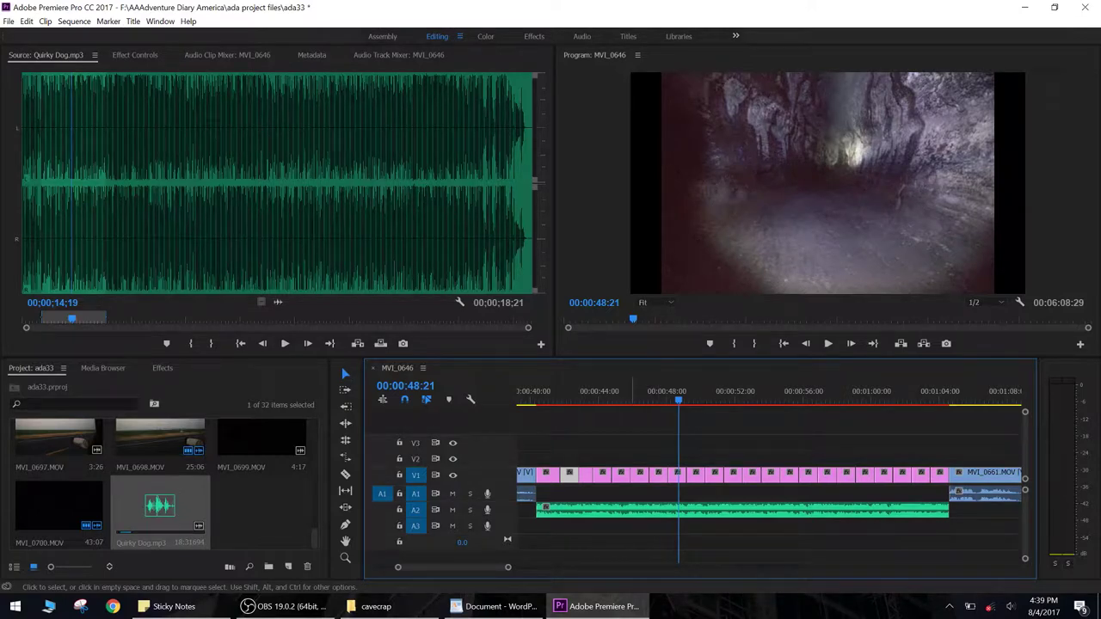
pyautogui.moveTo(606, 492); pyautogui.dragTo(950, 439)
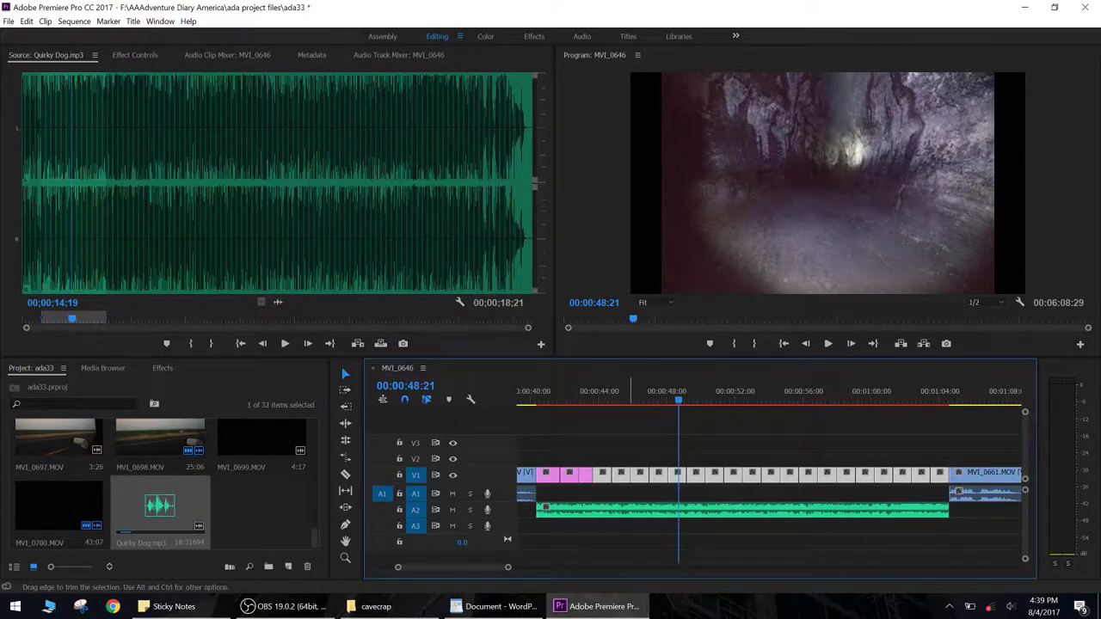
pyautogui.rightClick(606, 474)
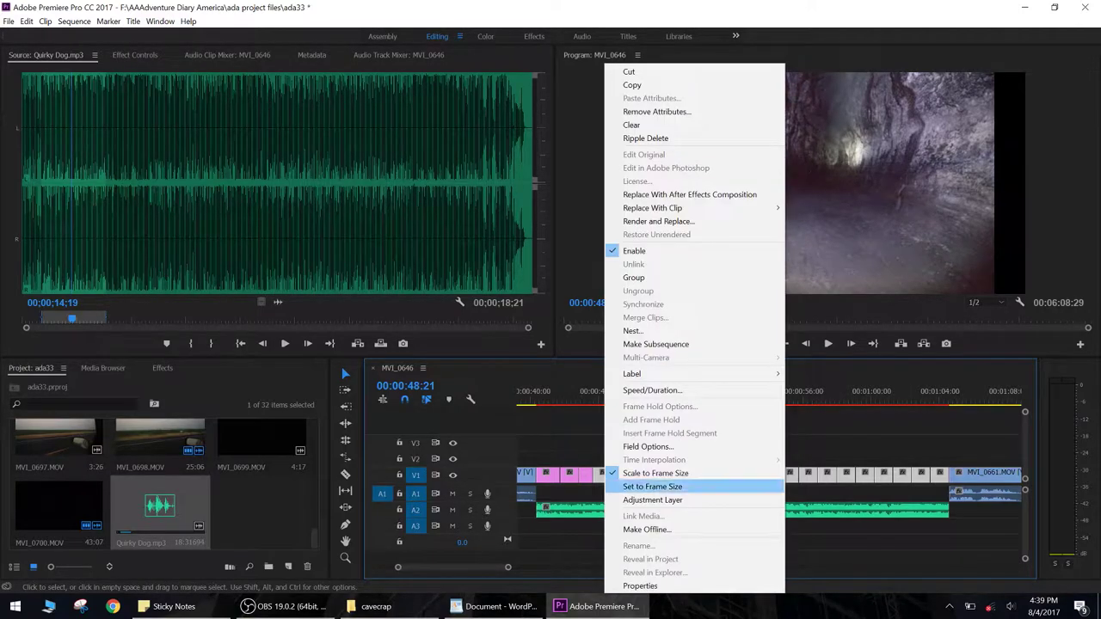
pyautogui.click(652, 391)
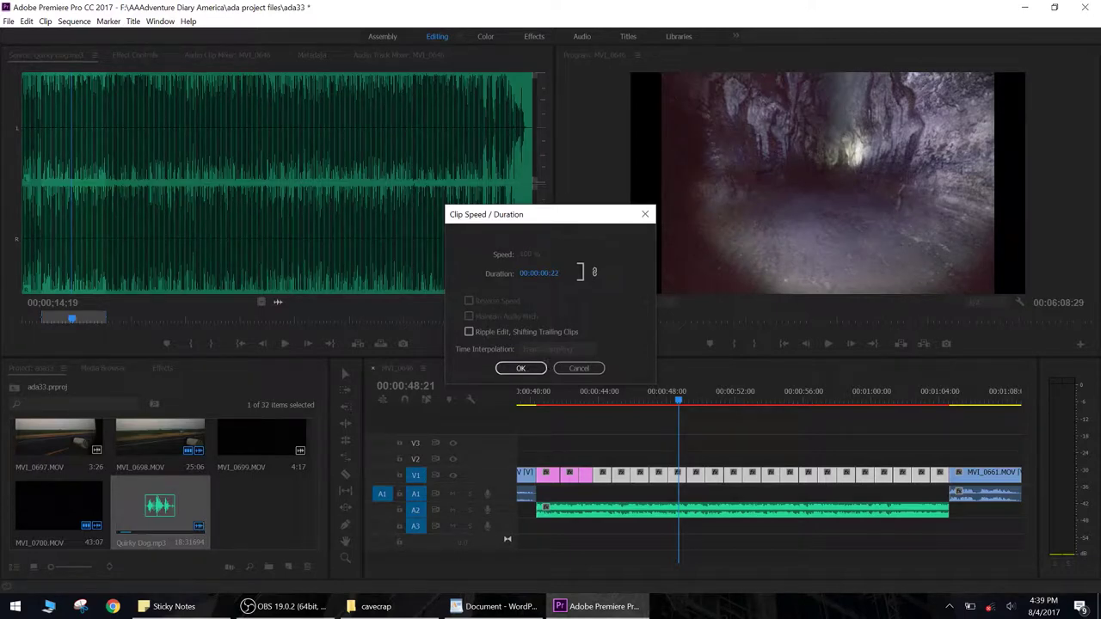
pyautogui.press('Return')
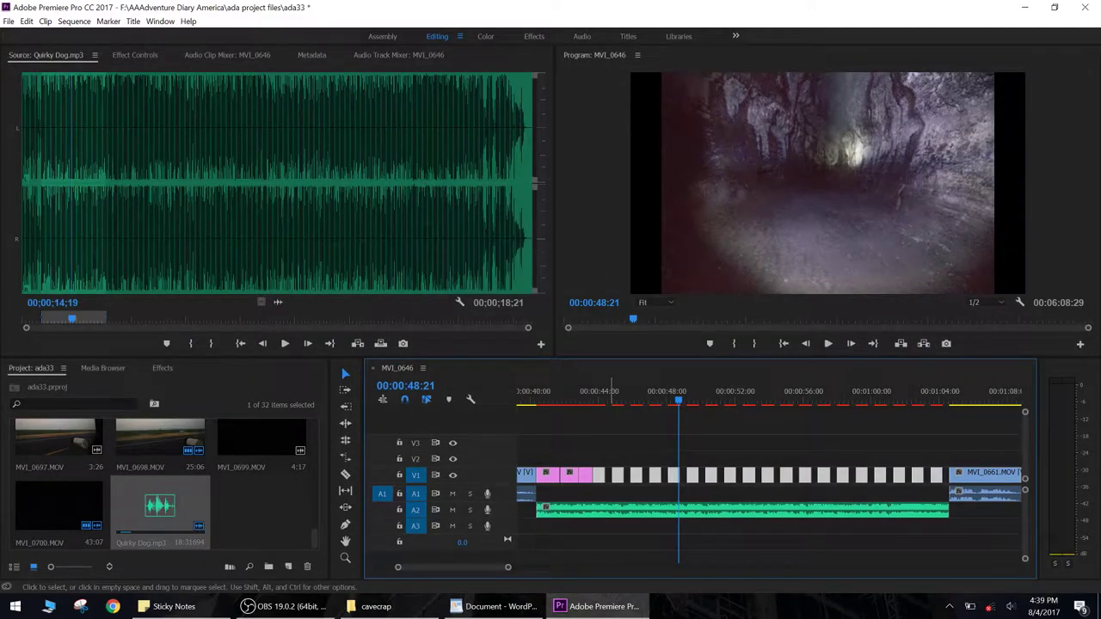
# Step: Ripple-delete the first two gaps between the shortened photos on track V1
pyautogui.rightClick(619, 474)
pyautogui.click(663, 479)
pyautogui.click(605, 398)
pyautogui.rightClick(621, 478)
pyautogui.click(663, 485)
pyautogui.click(618, 398)
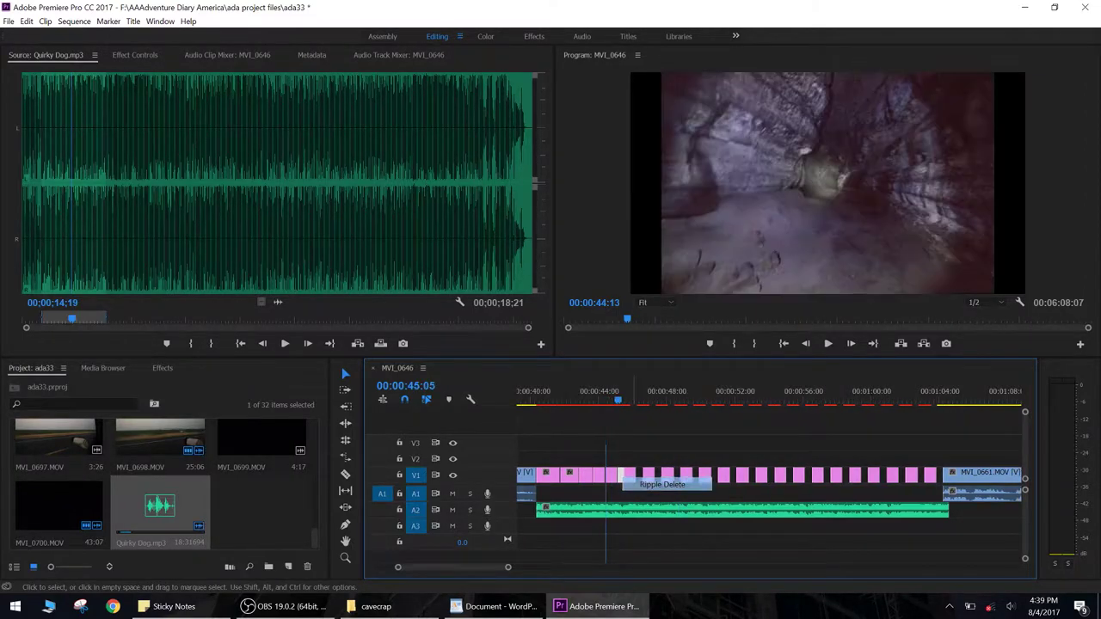
# Step: Create a 1920 x 1080 black video item at 29.97 fps with square pixels
pyautogui.click(289, 566)
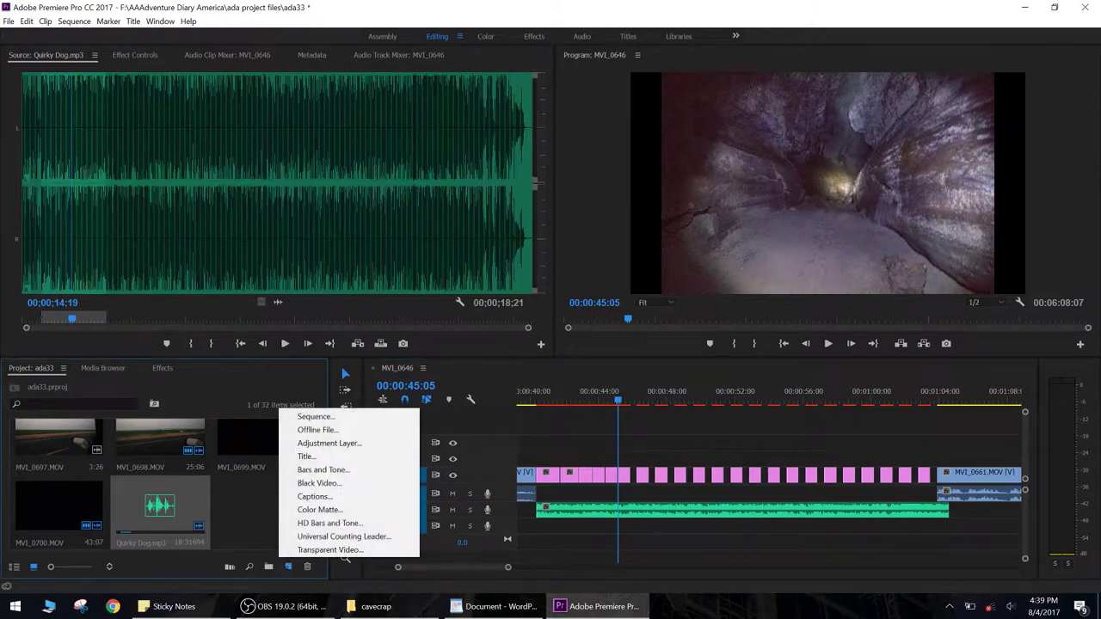
pyautogui.click(319, 483)
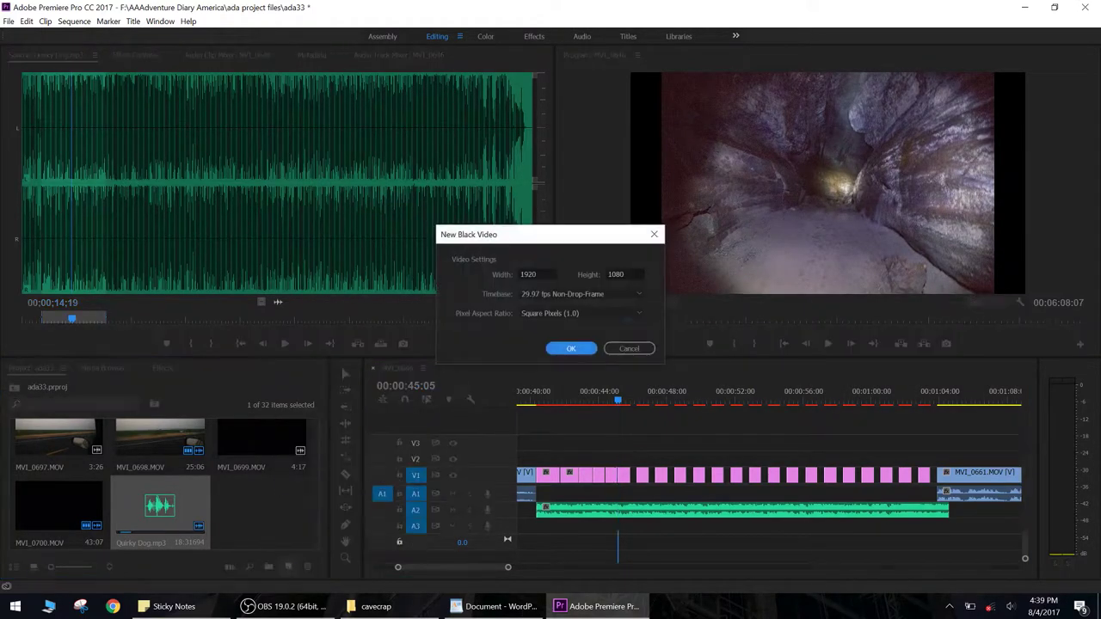
pyautogui.click(572, 348)
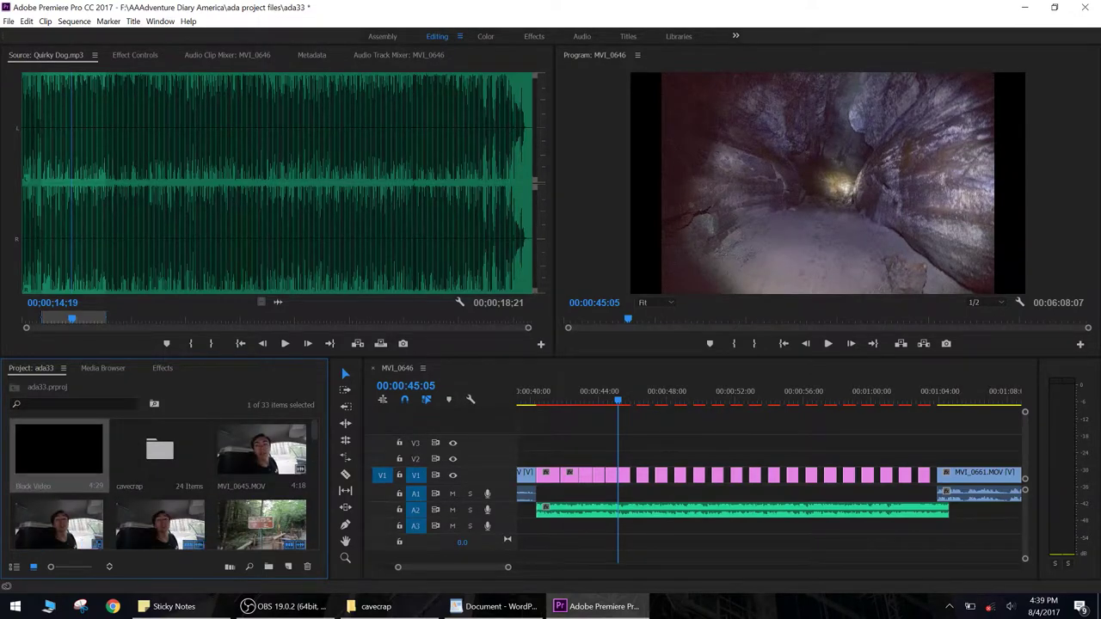
# Step: Place the black video on track V2 above the gapped photos, stretching it from 00:00:45:05 to the start of MVI_0661
pyautogui.moveTo(58, 449); pyautogui.dragTo(628, 458)
pyautogui.moveTo(705, 458); pyautogui.dragTo(936, 457)
pyautogui.moveTo(623, 458); pyautogui.dragTo(617, 458)
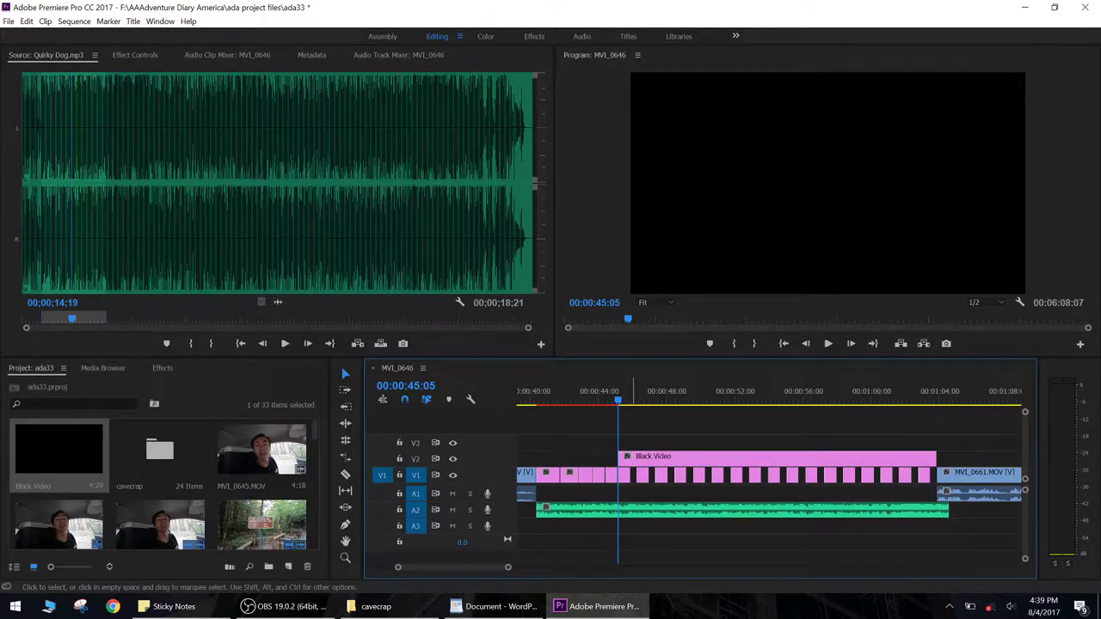
# Step: Lock music track A2 and try closing the photo gaps by ripple-deleting the black video pieces that cover them
pyautogui.click(399, 510)
pyautogui.moveTo(627, 488); pyautogui.dragTo(931, 458)
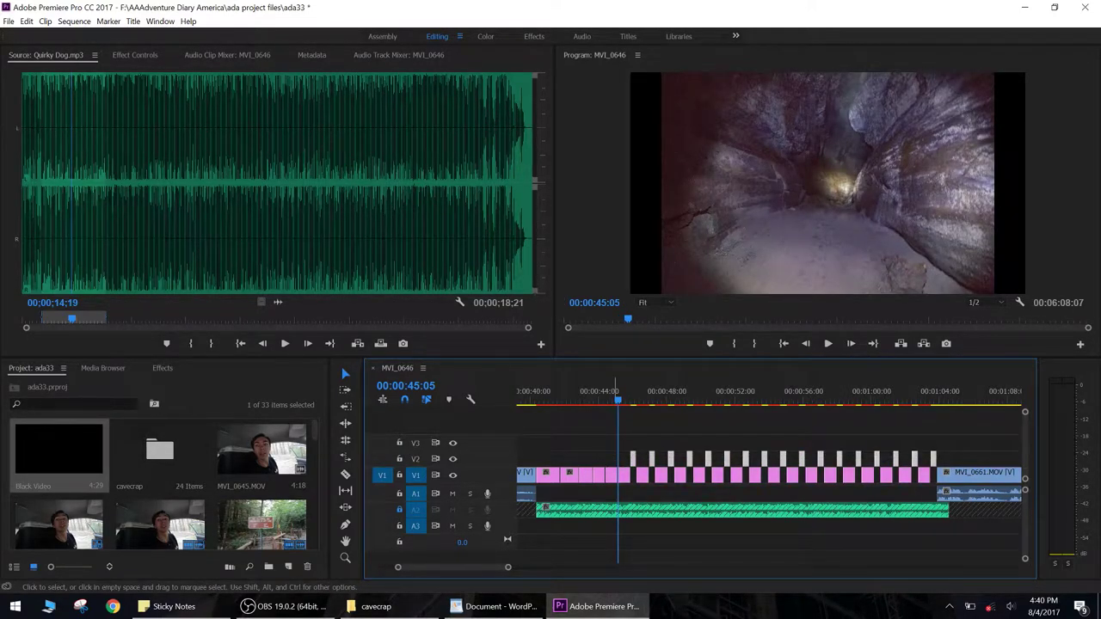
pyautogui.press('space')
pyautogui.hotkey('shift', 'Delete')
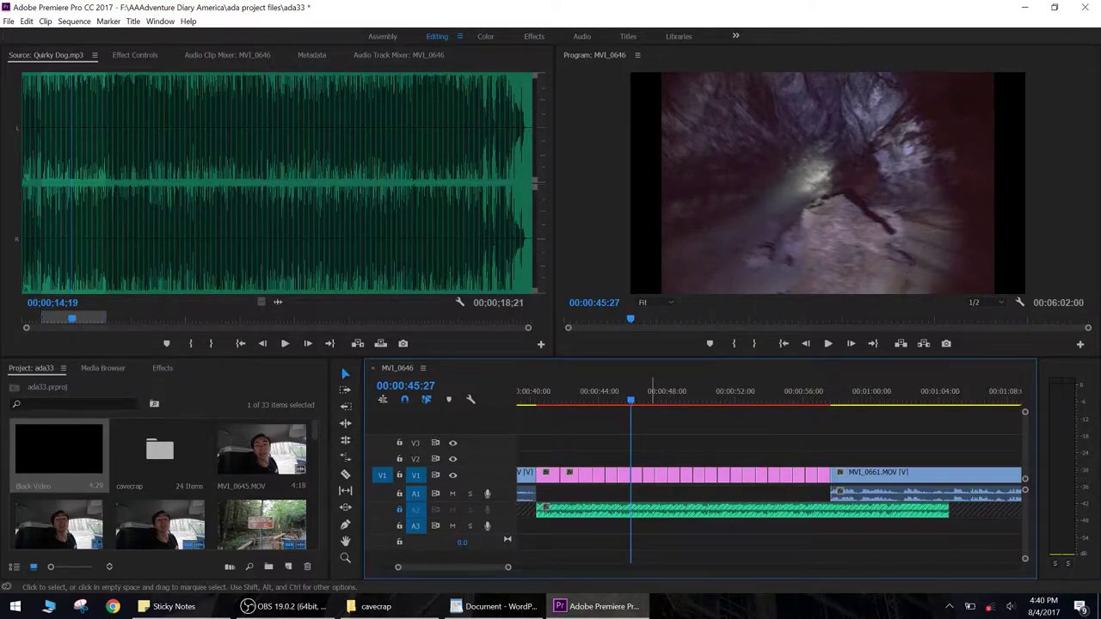
# Step: Undo the gap closing, the black video and the photo duration change
pyautogui.hotkey('ctrl', 'z')
pyautogui.hotkey('ctrl', 'z')
pyautogui.hotkey('ctrl', 'z')
pyautogui.hotkey('ctrl', 'z')
pyautogui.hotkey('ctrl', 'z')
pyautogui.hotkey('ctrl', 'z')
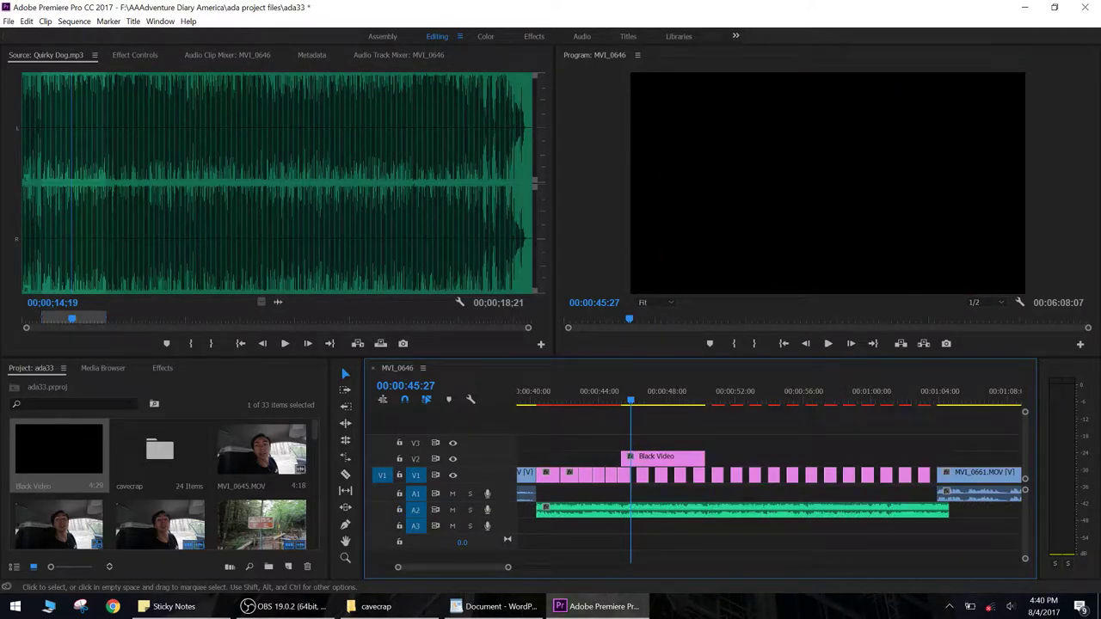
pyautogui.hotkey('ctrl', 'z')
pyautogui.hotkey('ctrl', 'z')
pyautogui.hotkey('ctrl', 'z')
pyautogui.hotkey('ctrl', 'z')
pyautogui.hotkey('ctrl', 'z')
pyautogui.hotkey('ctrl', 'z')
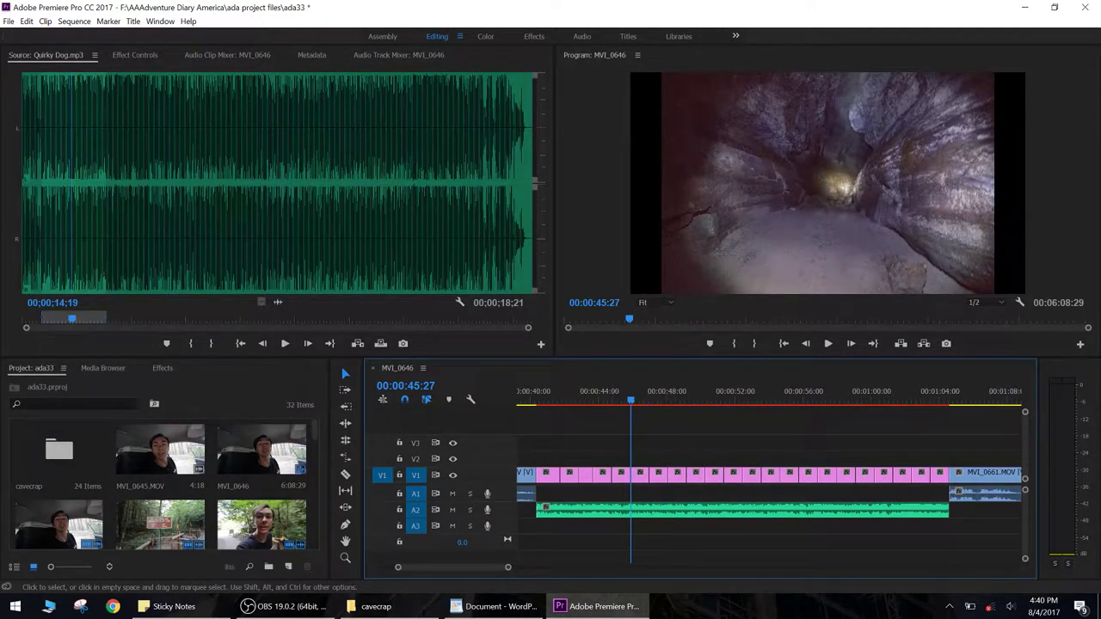
pyautogui.click(284, 606)
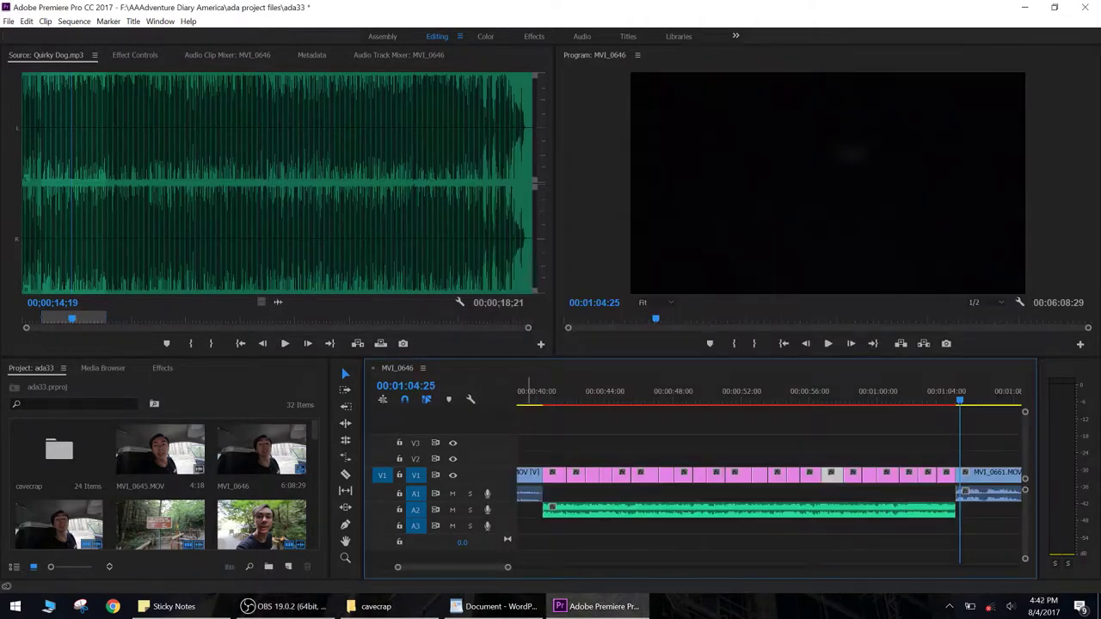
# Step: Review the photo montage with its music from 00:00:40:06 and preview Silly Fun.mp3 from the incompetech folder
pyautogui.click(540, 394)
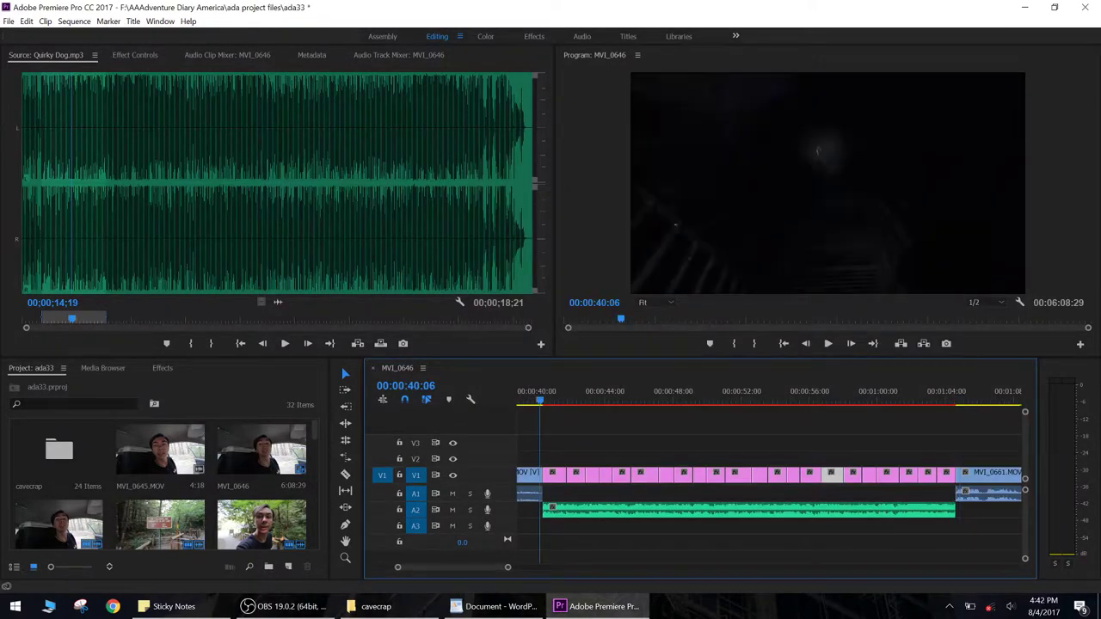
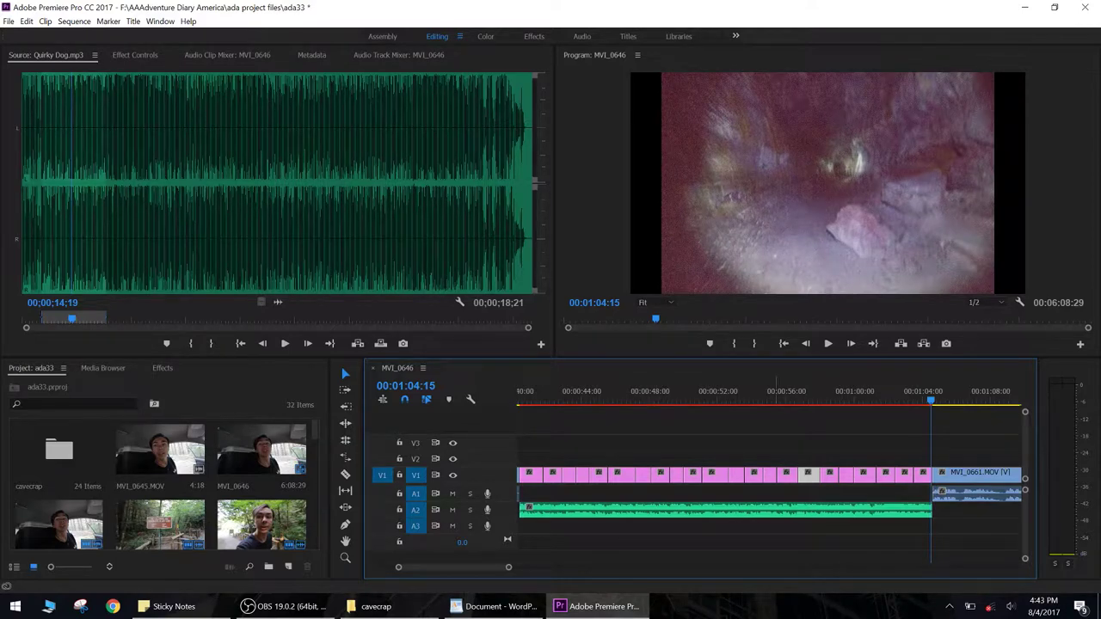
pyautogui.click(376, 606)
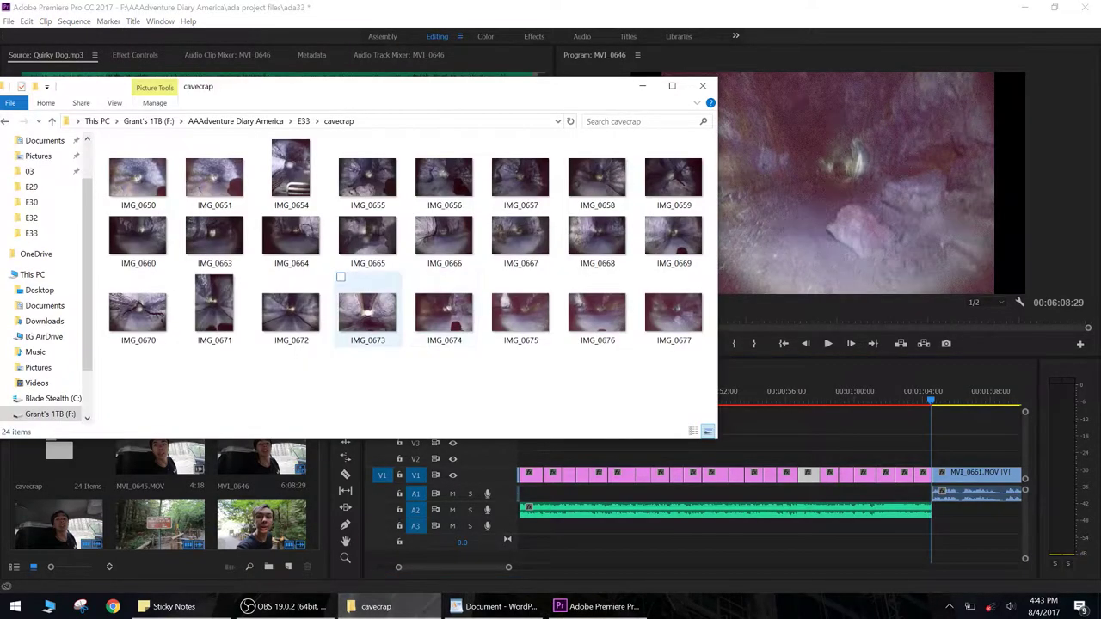
pyautogui.click(236, 122)
pyautogui.scroll(-2, 258, 345)
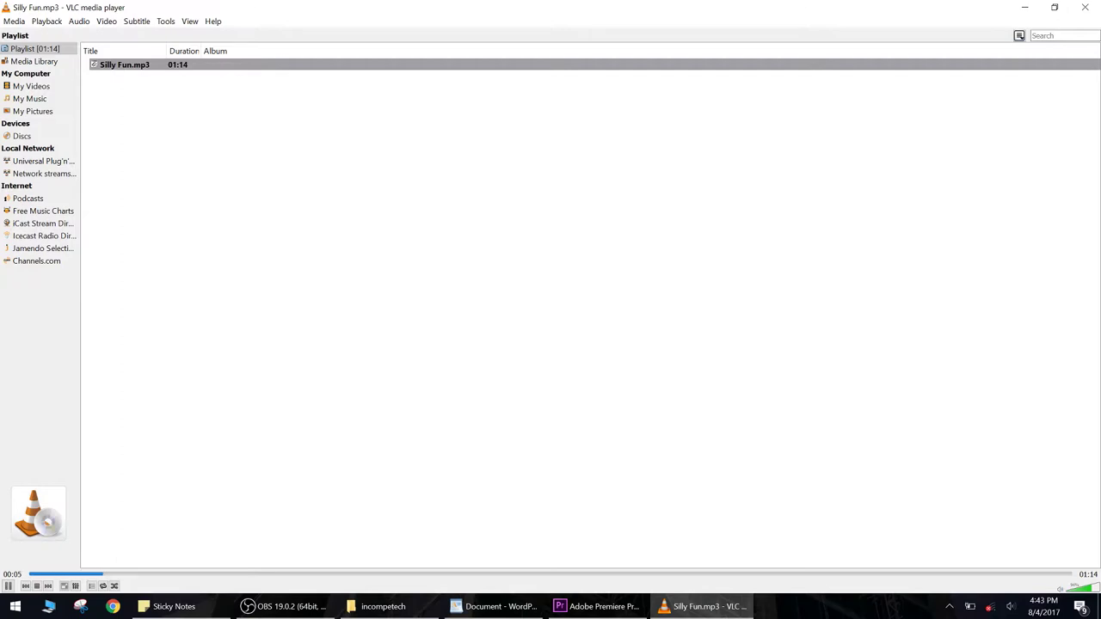
pyautogui.click(1085, 6)
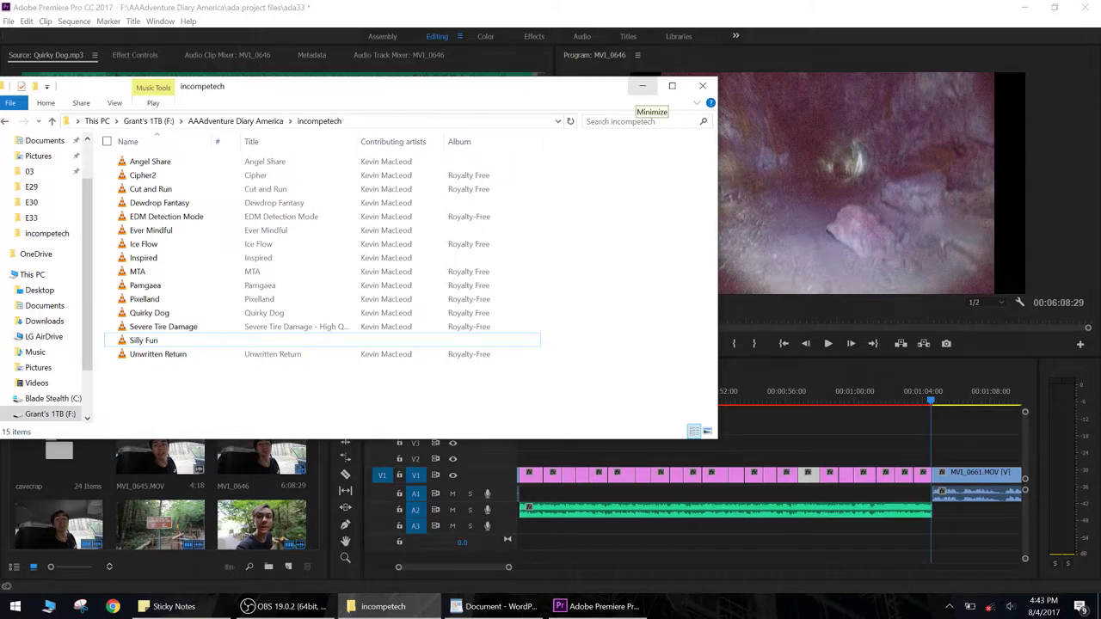
pyautogui.click(642, 86)
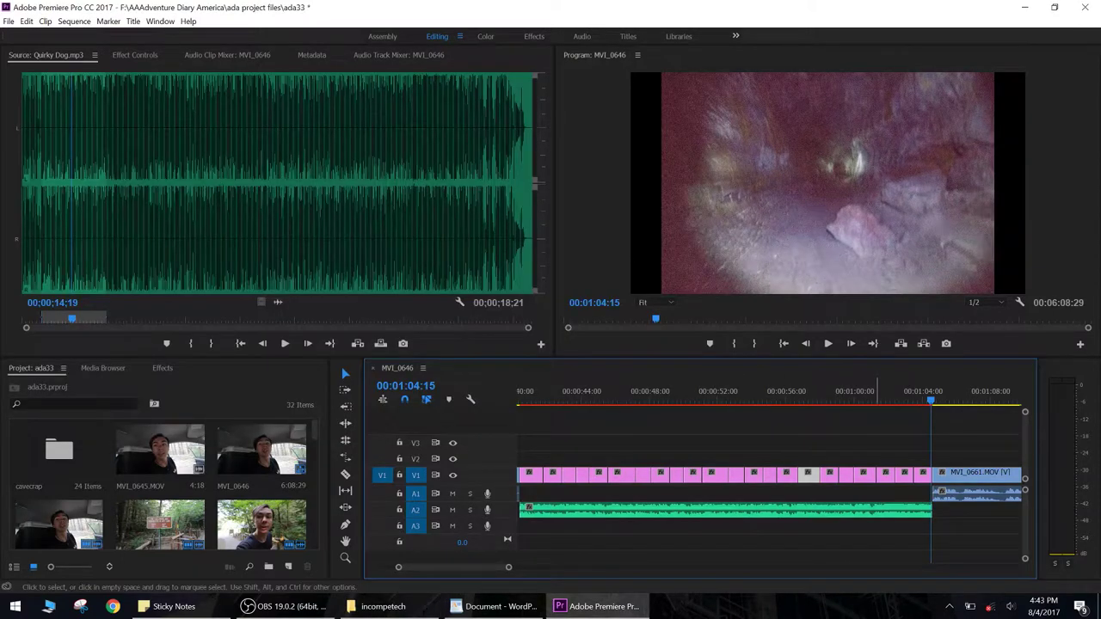
# Step: Cut MVI_0661 at 00:01:06:04 and ripple-trim the start of the following piece up to 00:01:06:13
pyautogui.scroll(-5, 770, 482)
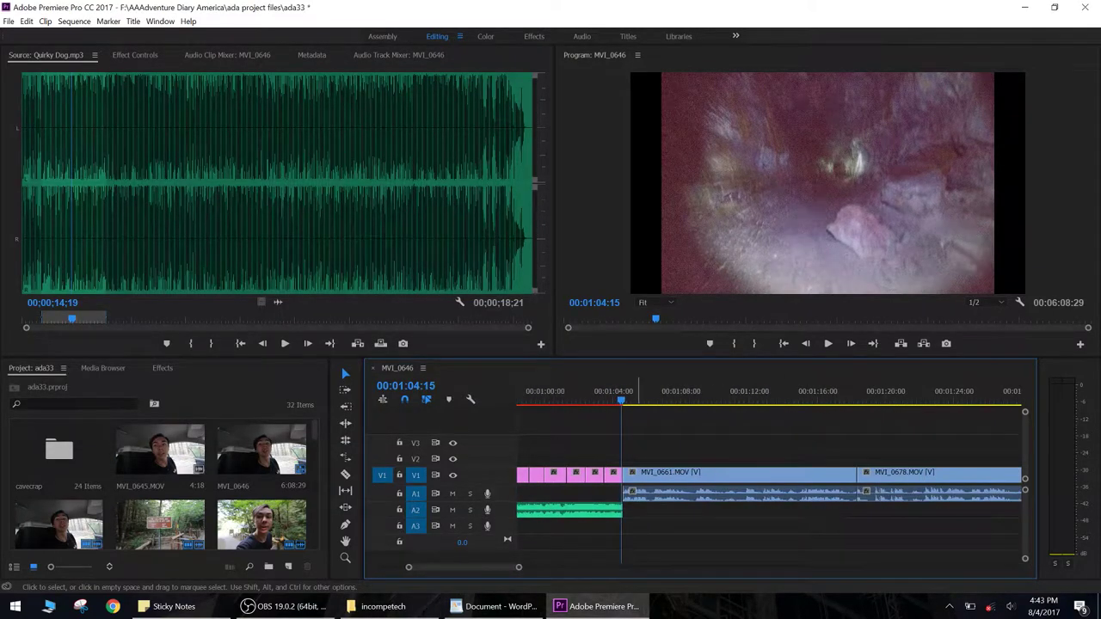
pyautogui.press('space')
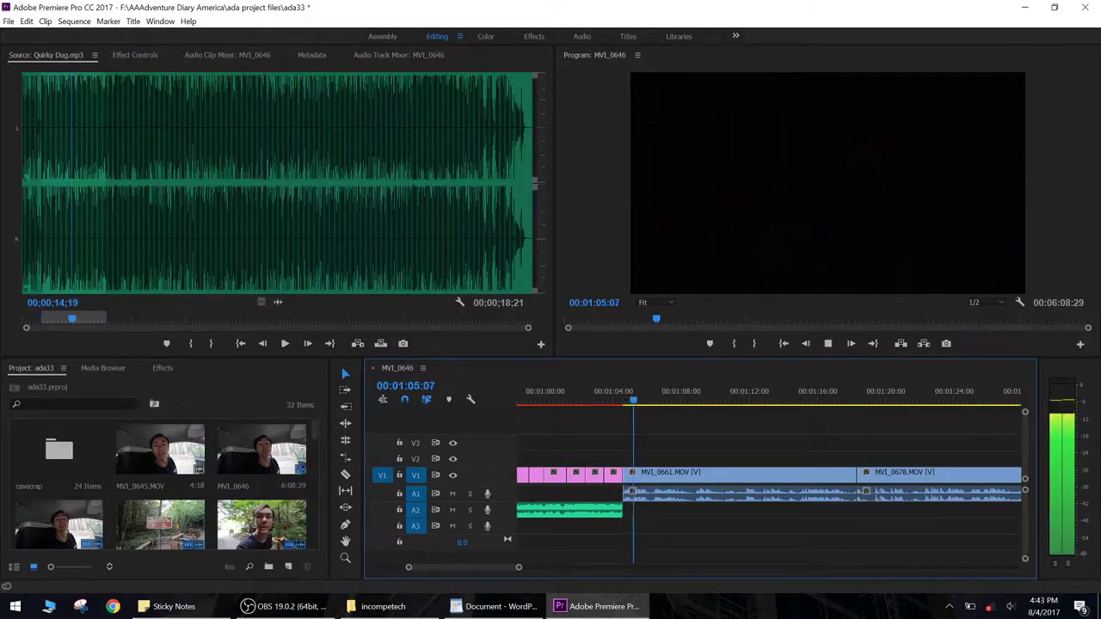
pyautogui.press('space')
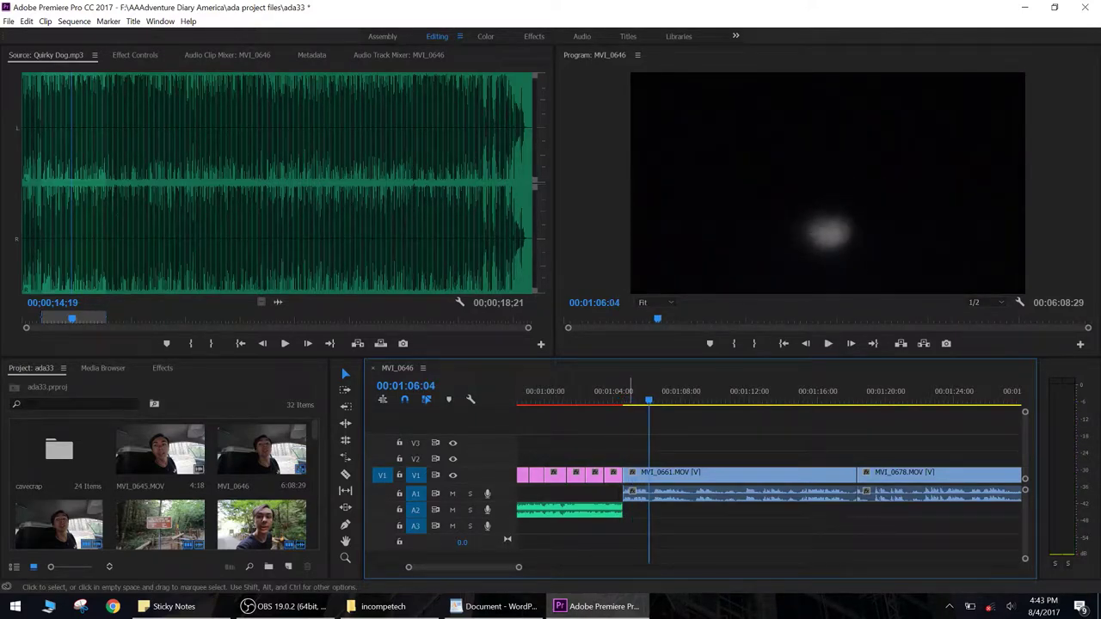
pyautogui.hotkey('ctrl', 'k')
pyautogui.press('space')
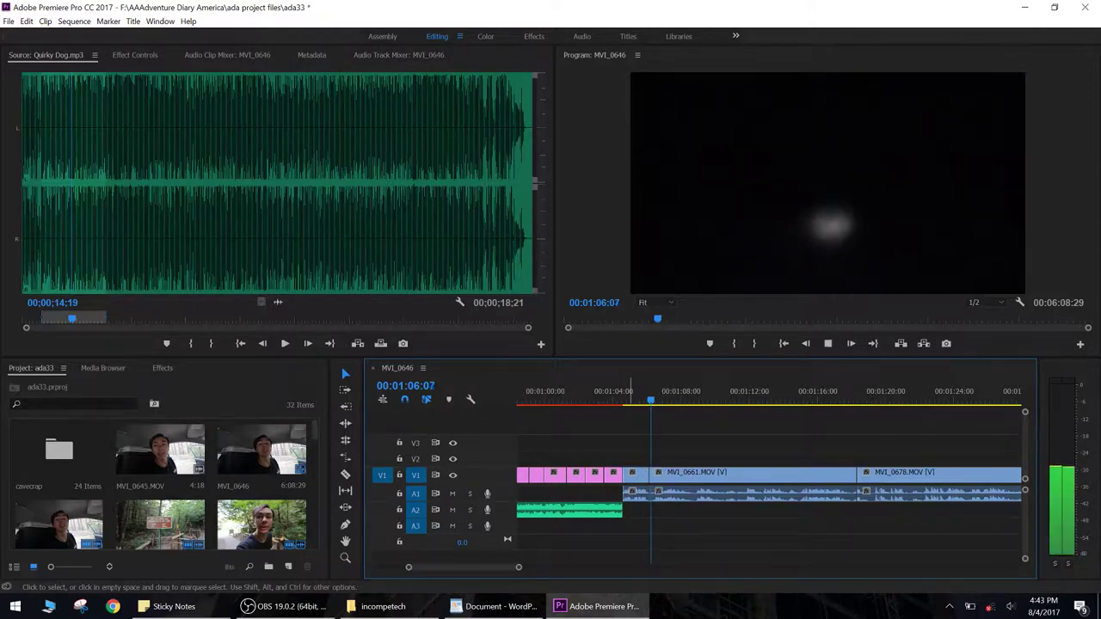
pyautogui.press('space')
pyautogui.press('Left')
pyautogui.press('Left')
pyautogui.press('Left')
pyautogui.press('Right')
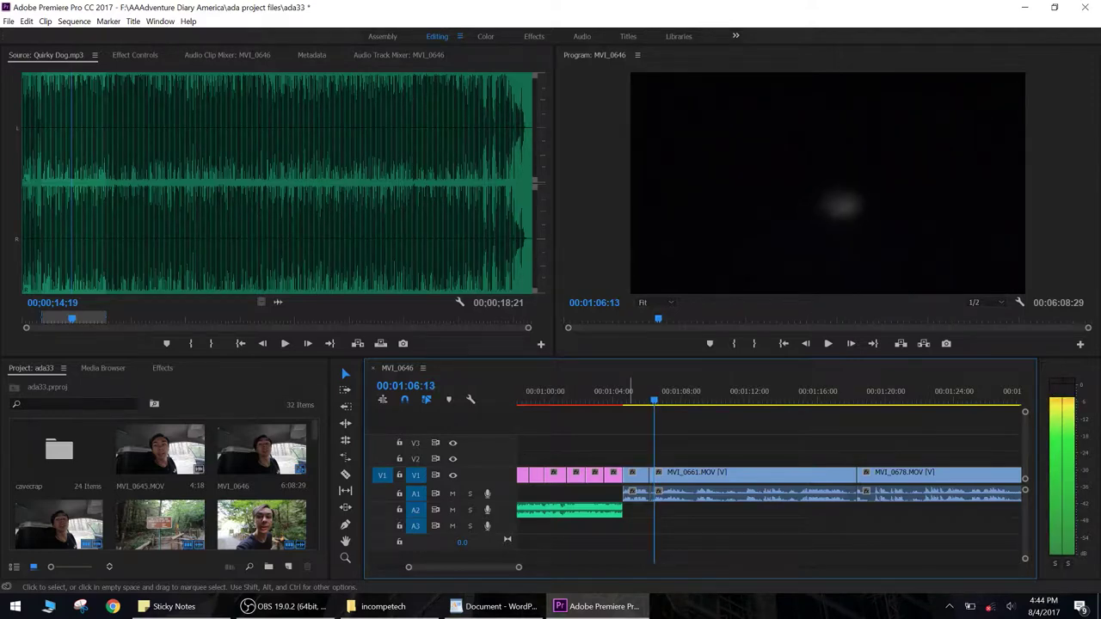
pyautogui.press('q')
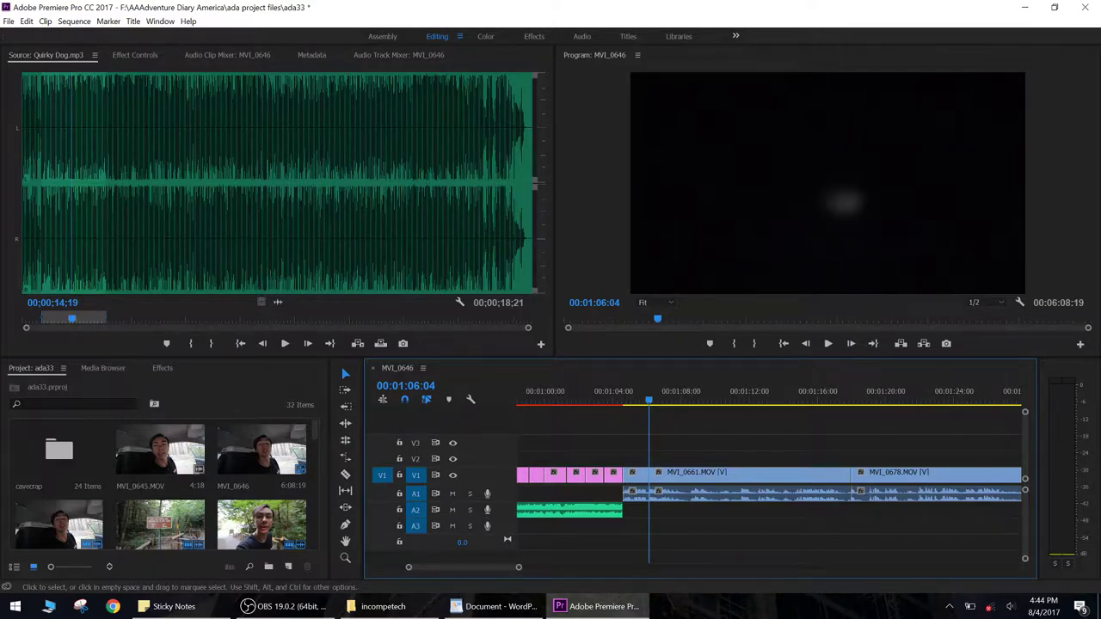
# Step: Play through the rest of MVI_0661 and ripple-trim its tail just before MVI_0678
pyautogui.press('space')
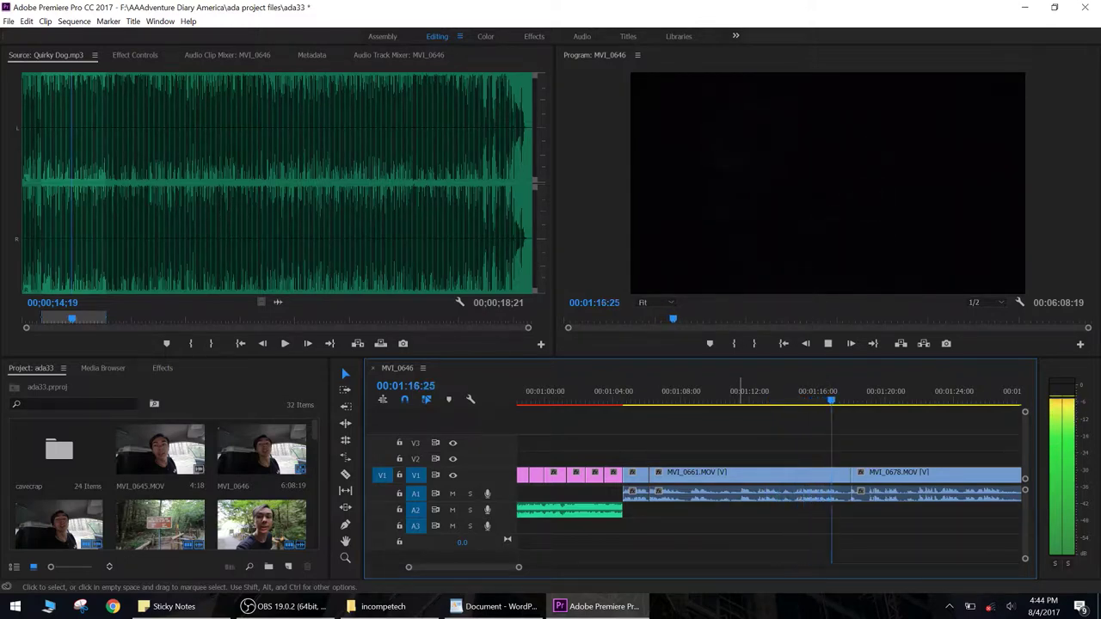
pyautogui.press('space')
pyautogui.press('e')
pyautogui.press('space')
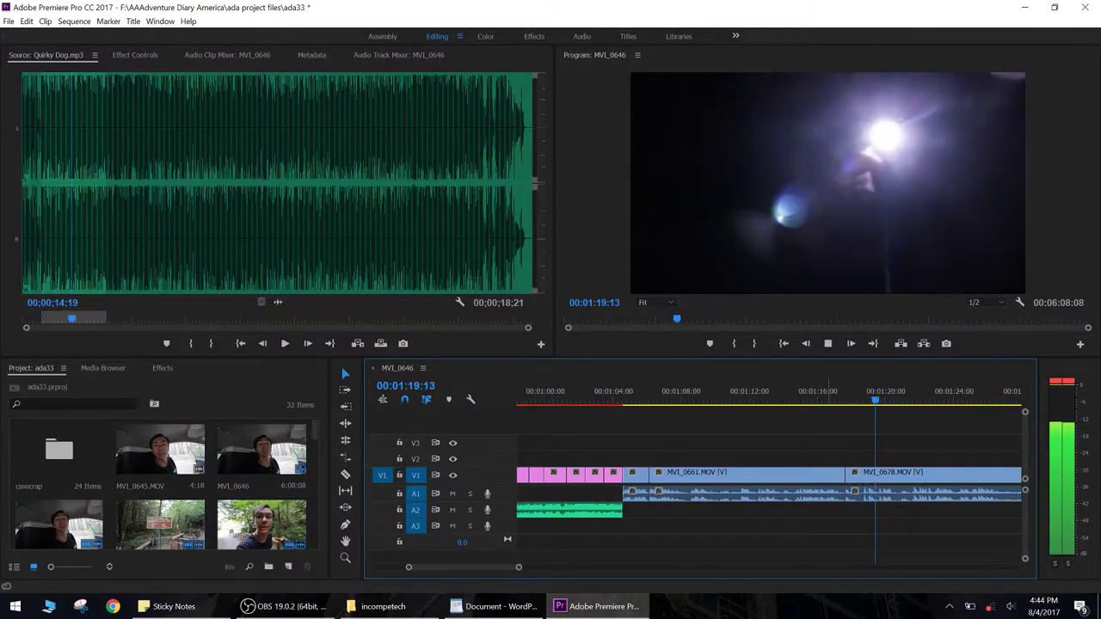
# Step: Cut MVI_0678 at 00:01:20:16 and 00:01:23:10, ripple-trimming the dead footage after the cuts
pyautogui.press('space')
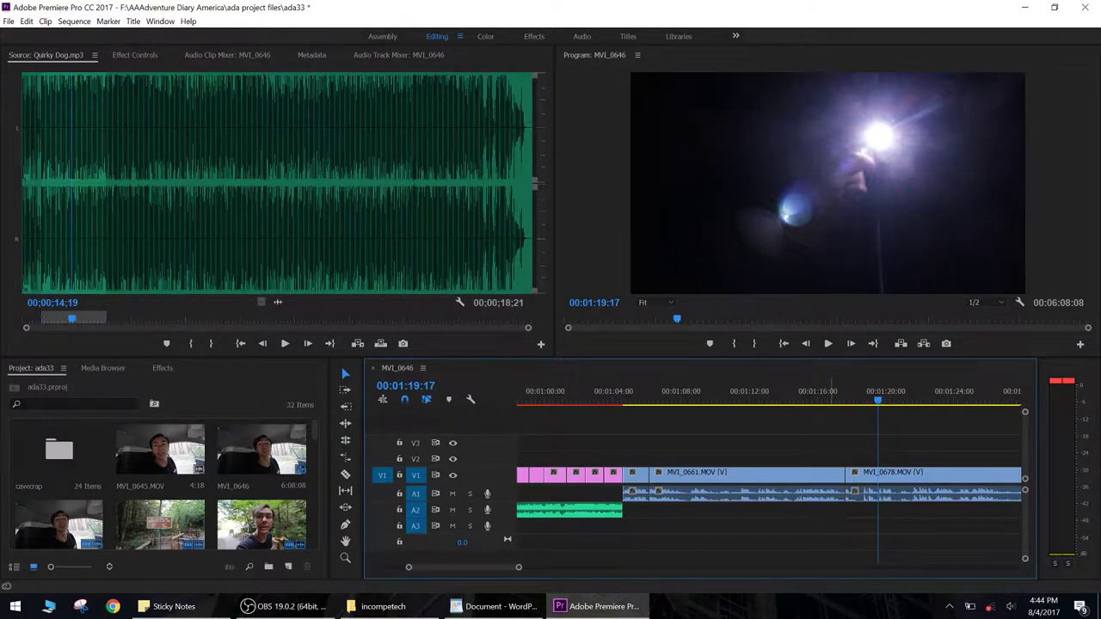
pyautogui.press('space')
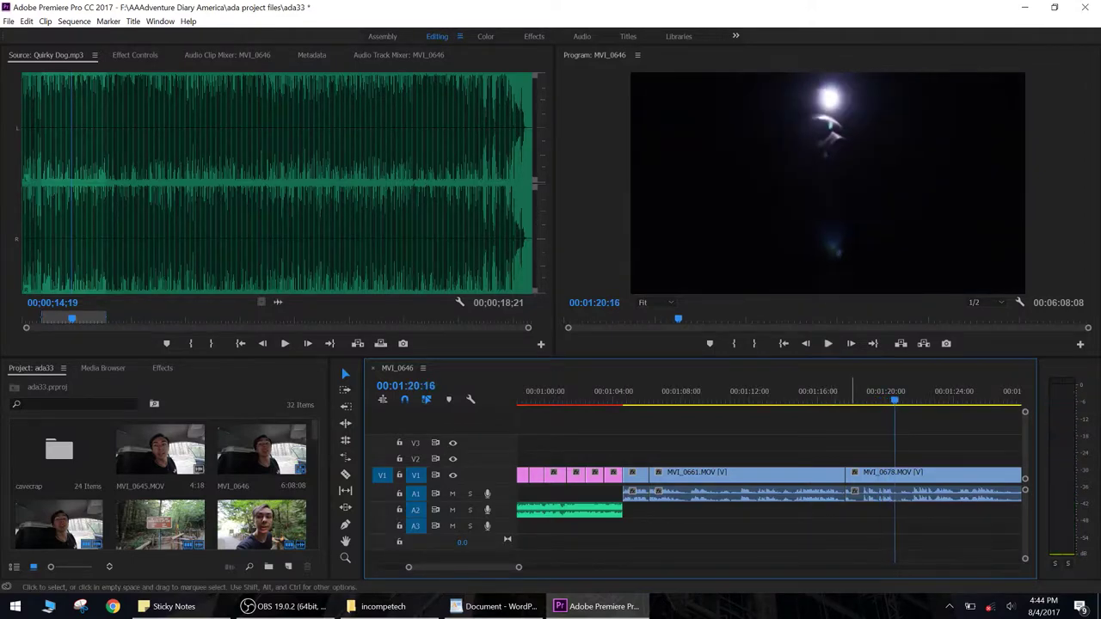
pyautogui.hotkey('ctrl', 'k')
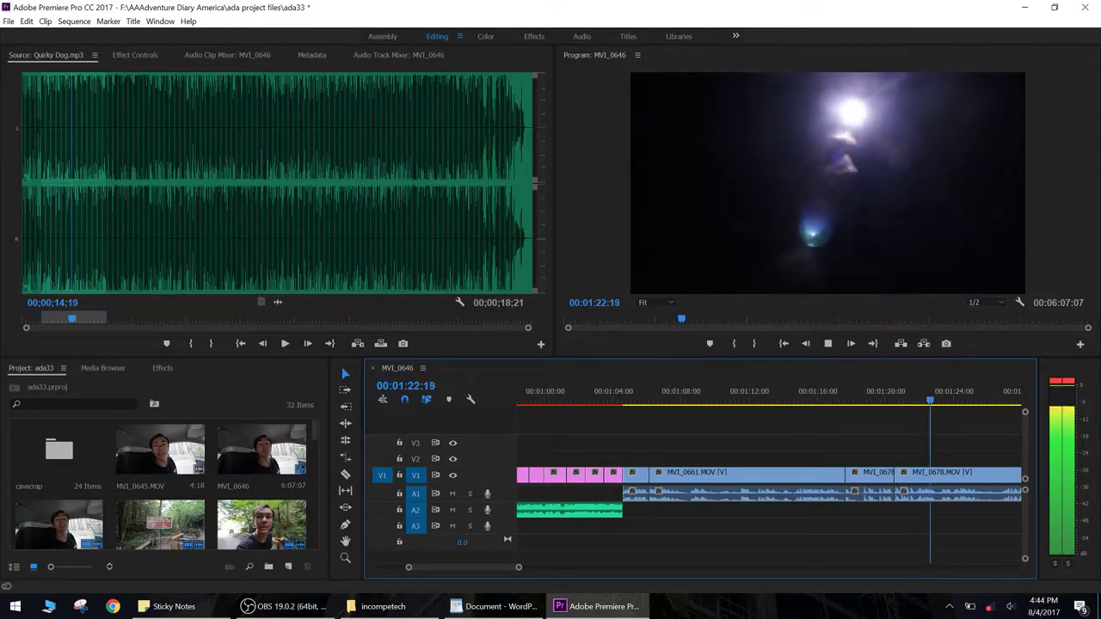
pyautogui.press('space')
pyautogui.press('s')
pyautogui.press('space')
pyautogui.press('space')
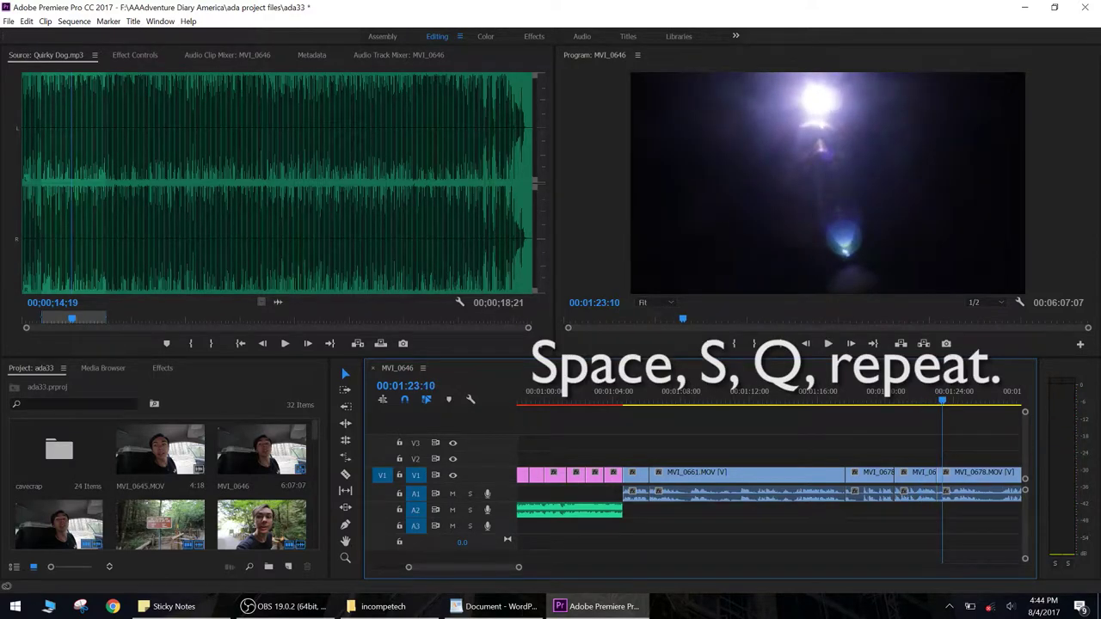
pyautogui.press('space')
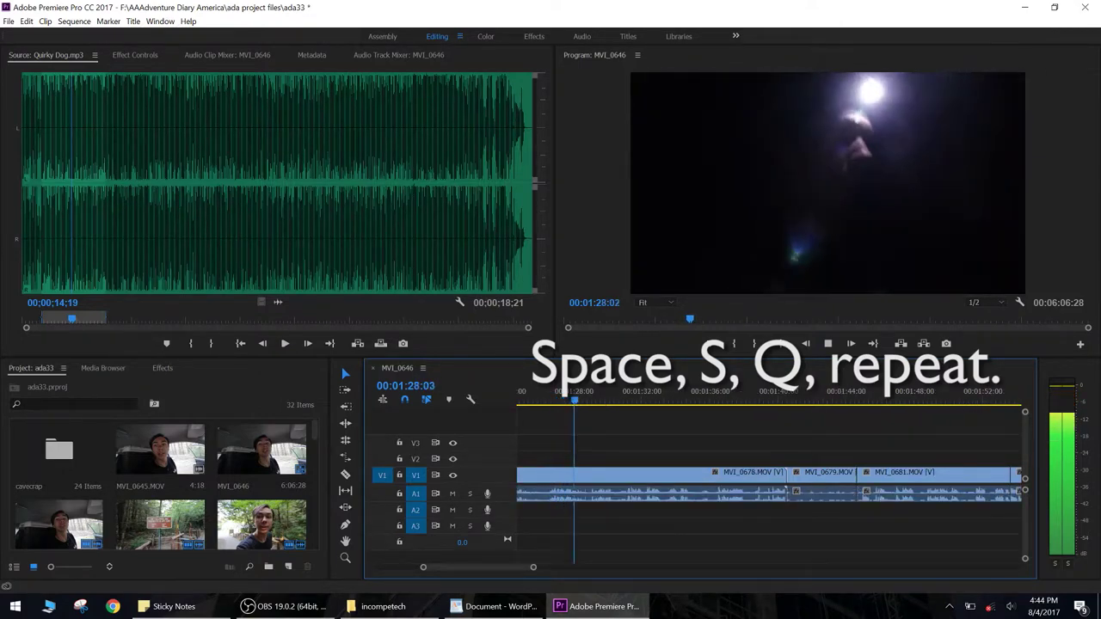
# Step: Cut MVI_0678 at about 00:01:29 and at 00:01:34:28, ripple-trimming the pause after the second cut
pyautogui.press('space')
pyautogui.press('s')
pyautogui.press('space')
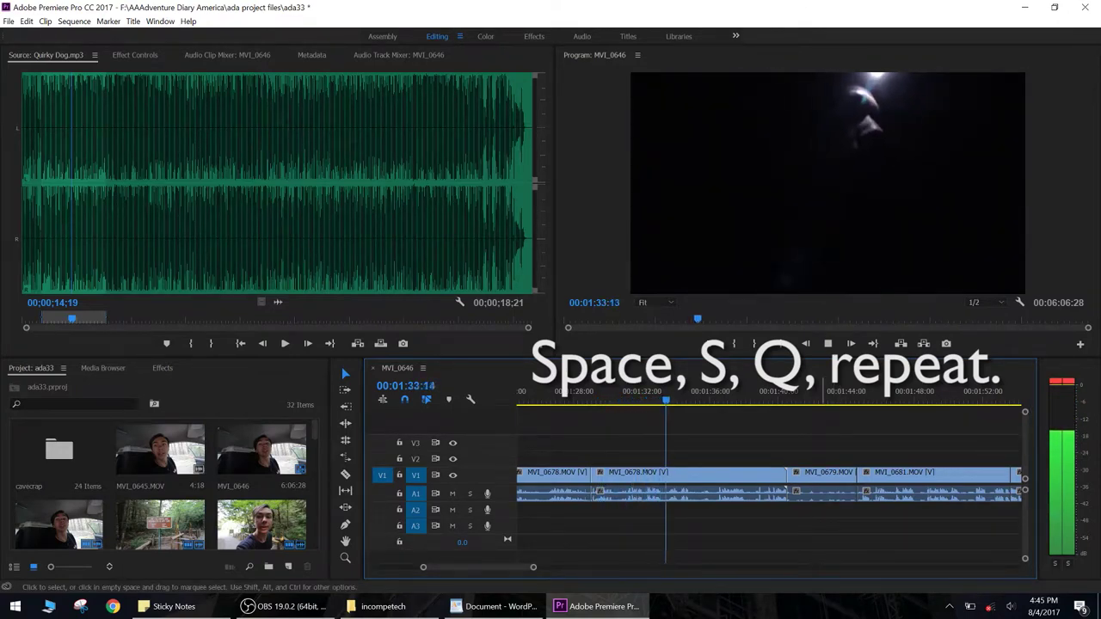
pyautogui.press('space')
pyautogui.press('s')
pyautogui.press('space')
pyautogui.press('space')
pyautogui.press('q')
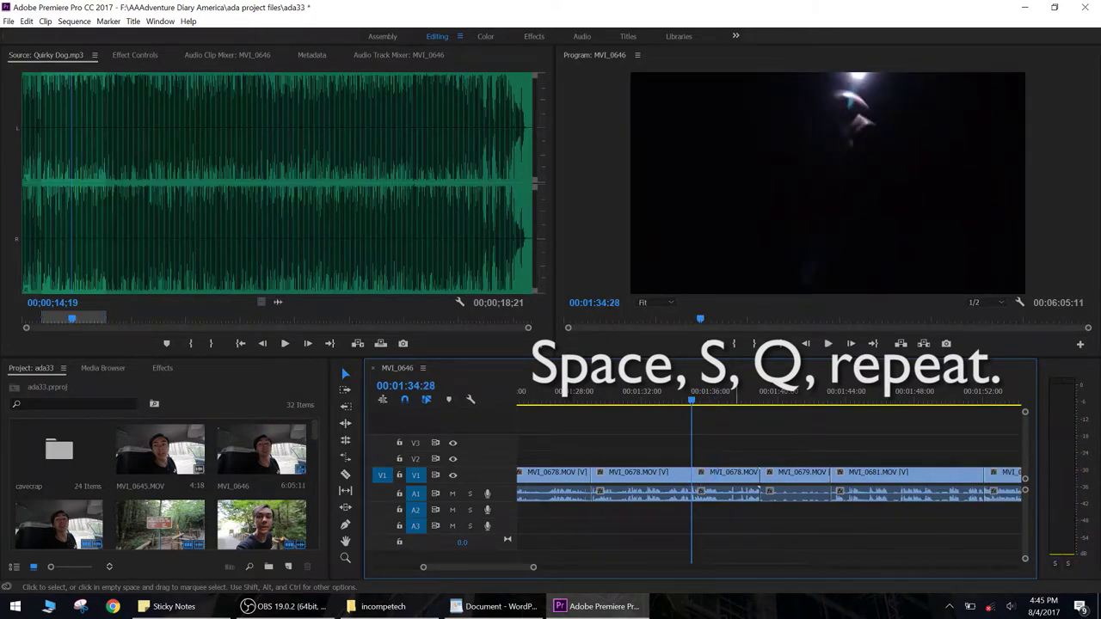
# Step: Cut MVI_0678 at 00:01:36:16 and ripple-trim the start of the piece after the cut
pyautogui.press('space')
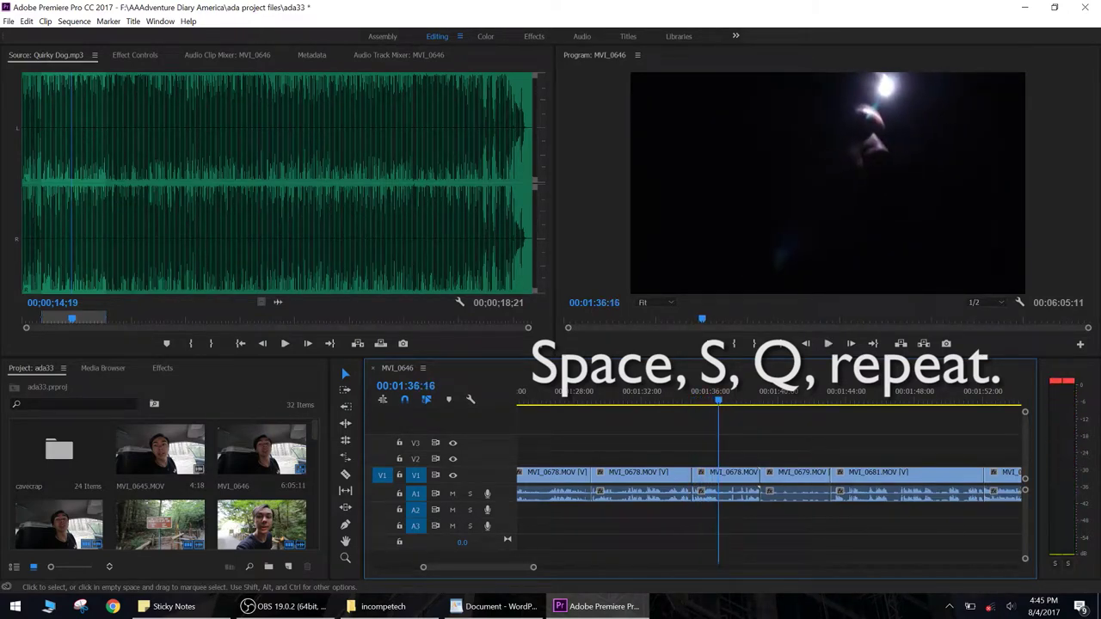
pyautogui.press('s')
pyautogui.press('space')
pyautogui.press('space')
pyautogui.press('q')
pyautogui.press('space')
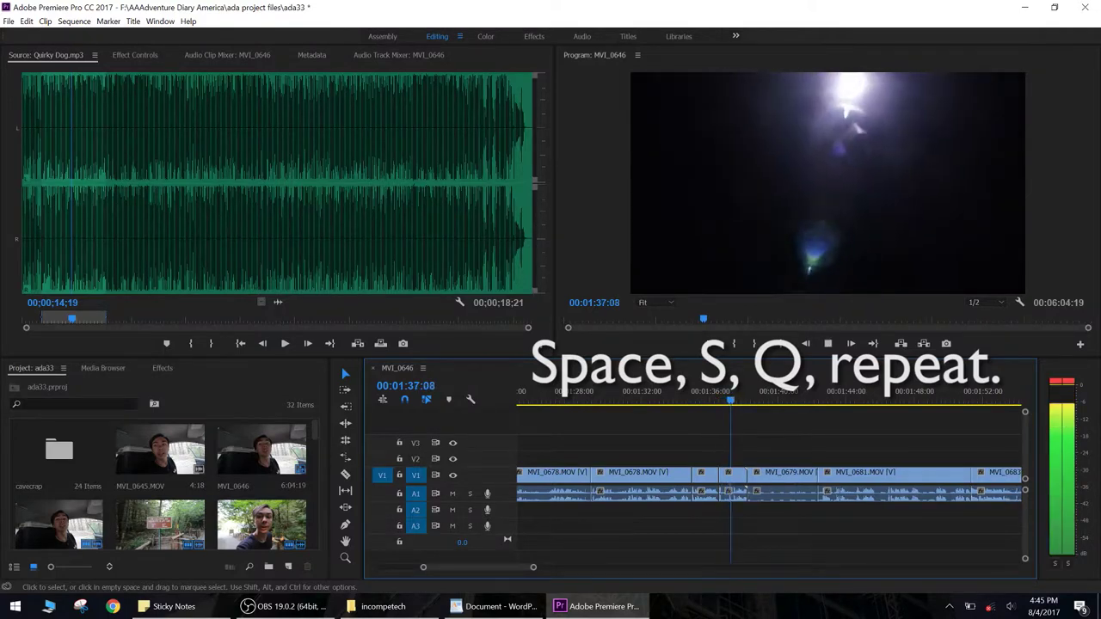
pyautogui.press('space')
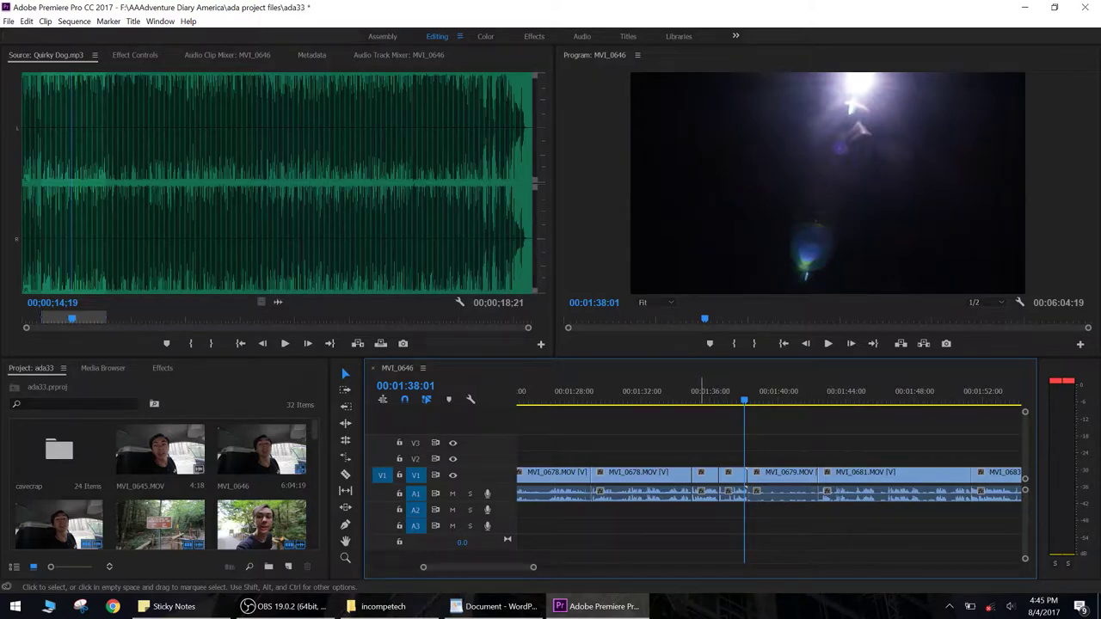
# Step: Play on into MVI_0679 and ripple-trim its end back to 00:01:41:07
pyautogui.press('space')
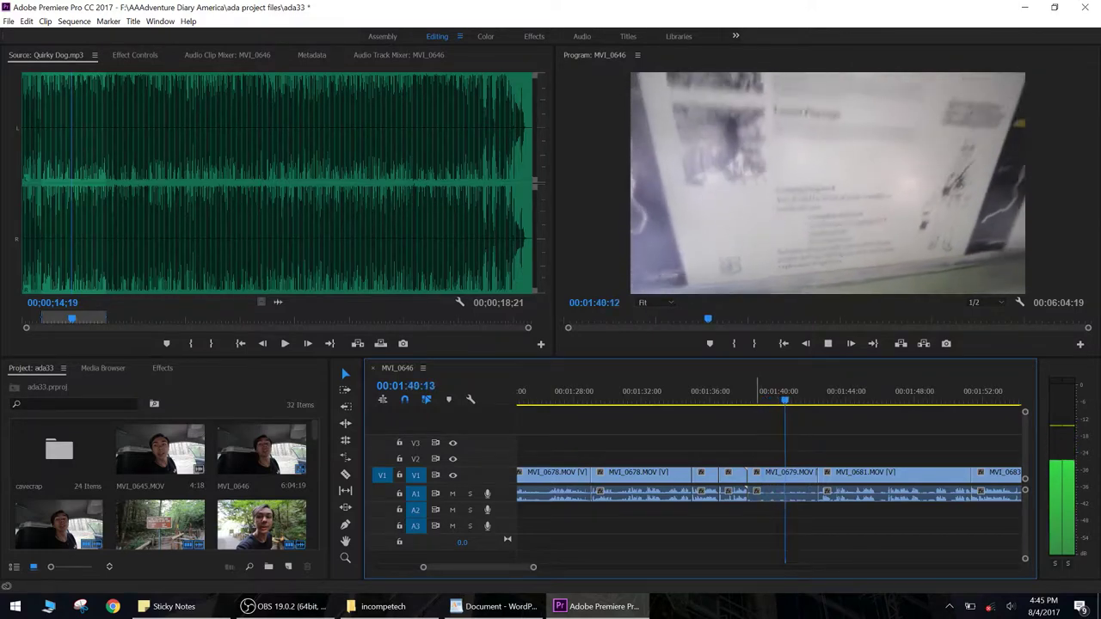
pyautogui.press('space')
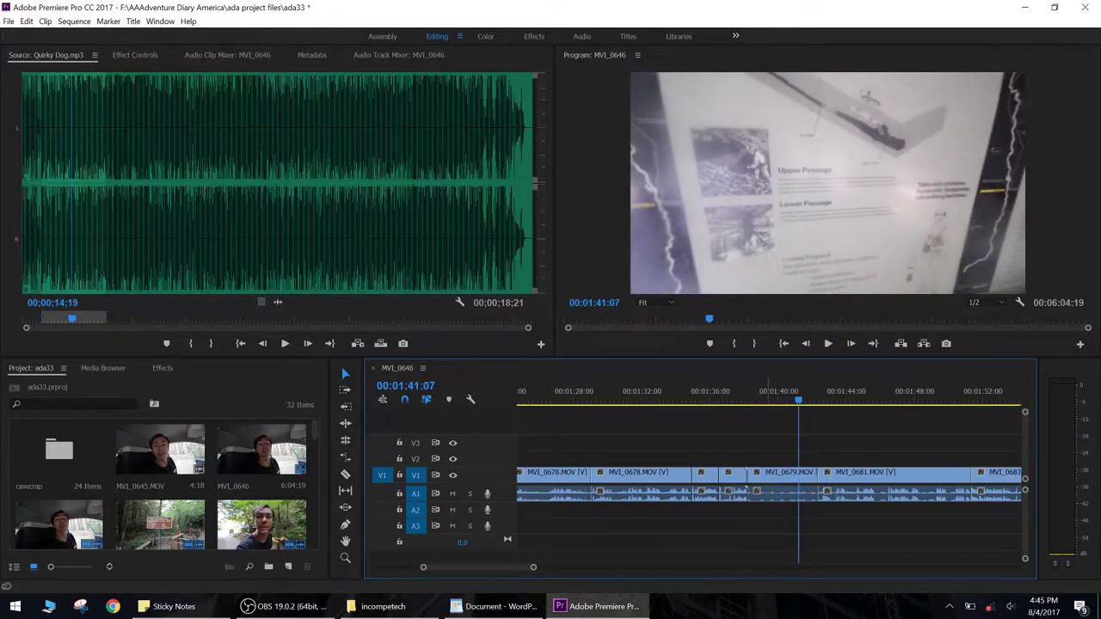
pyautogui.press('w')
# Step: Cut MVI_0681 at 00:01:47:13 and ripple-trim the short piece that follows the cut
pyautogui.press('space')
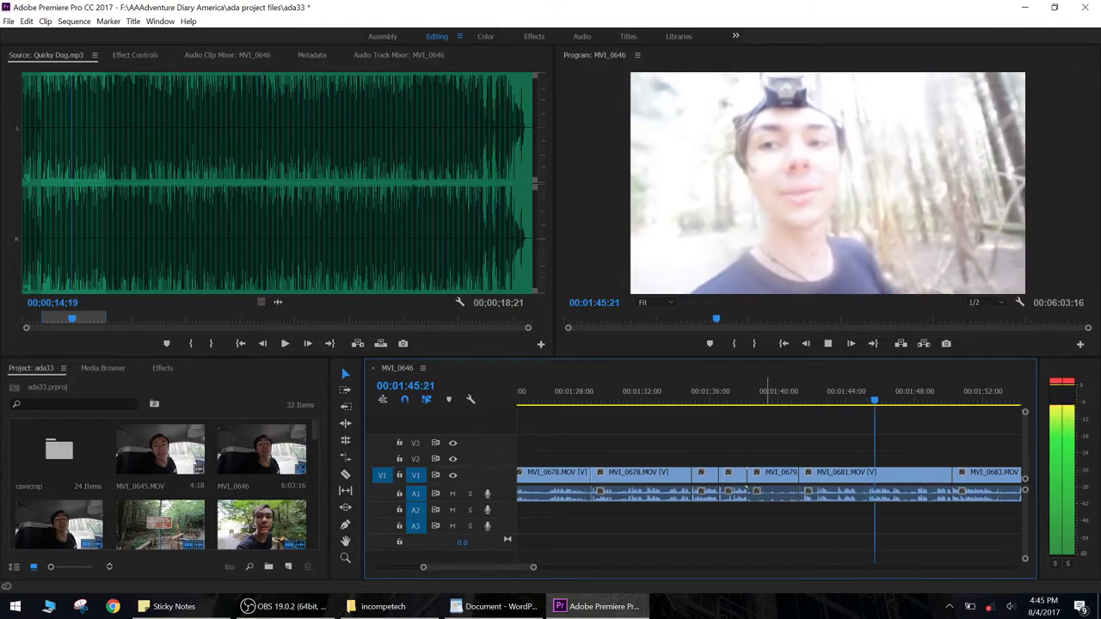
pyautogui.hotkey('ctrl', 'k')
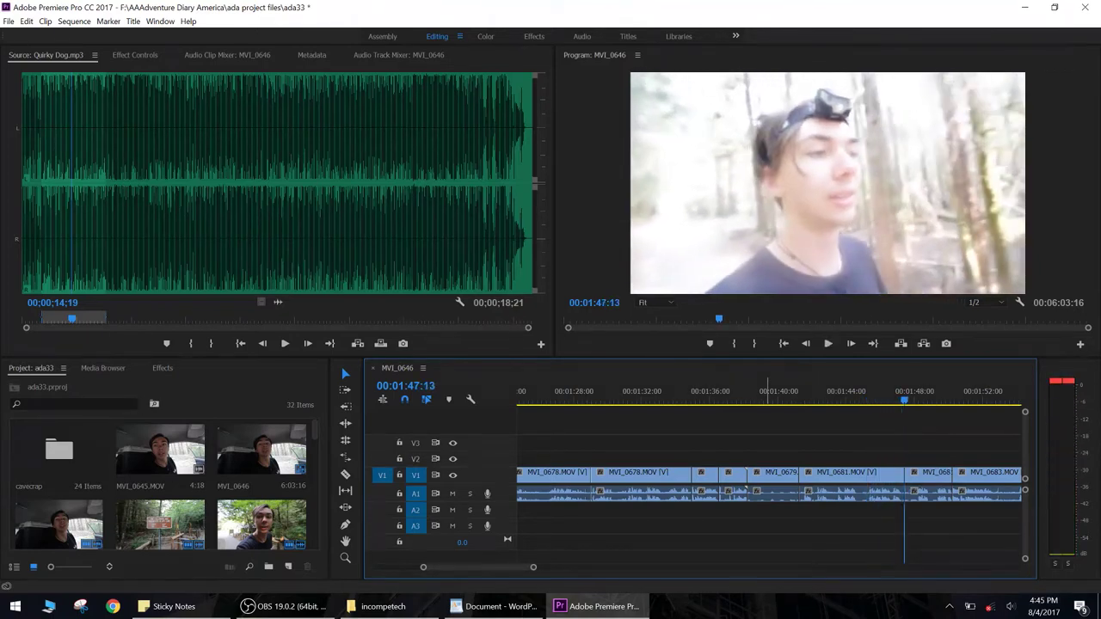
pyautogui.press('space')
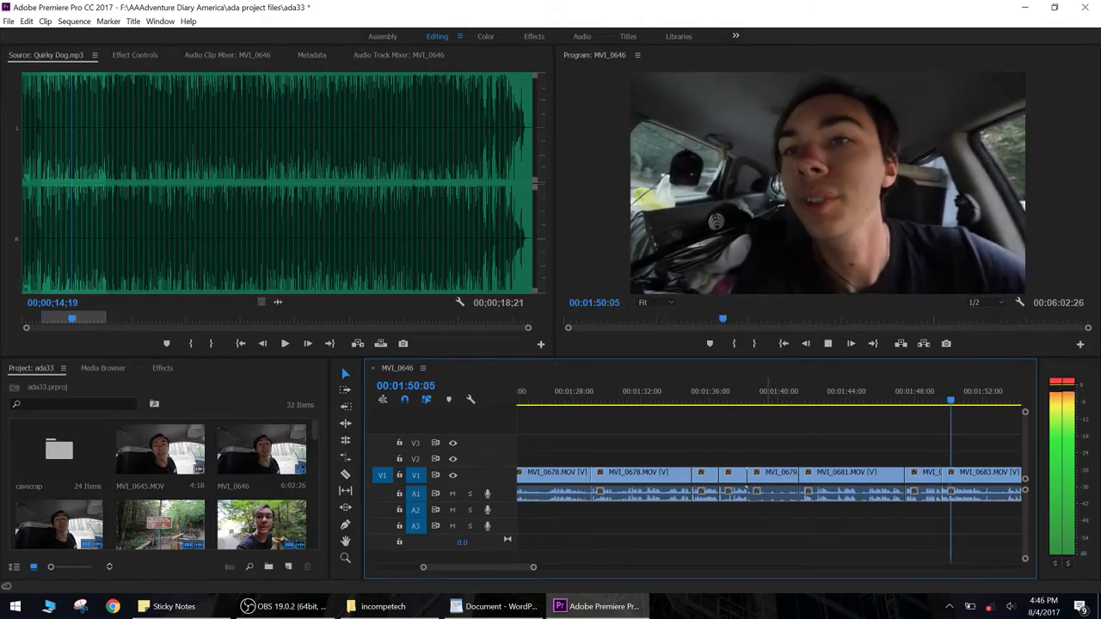
pyautogui.press('space')
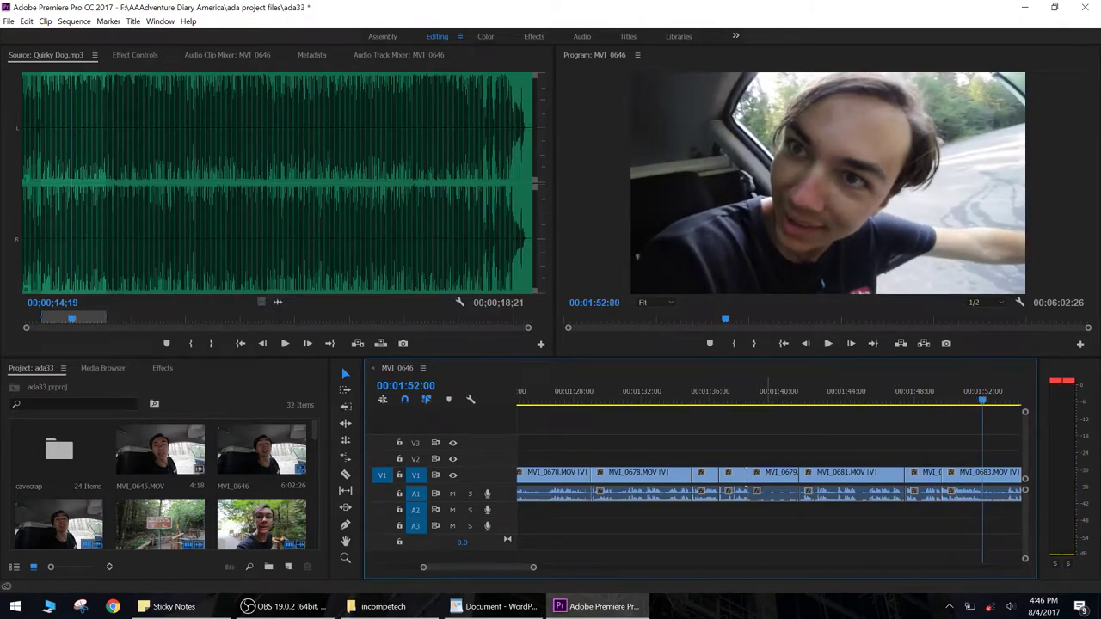
pyautogui.hotkey('ctrl', 'k')
pyautogui.scroll(-3, 769, 482)
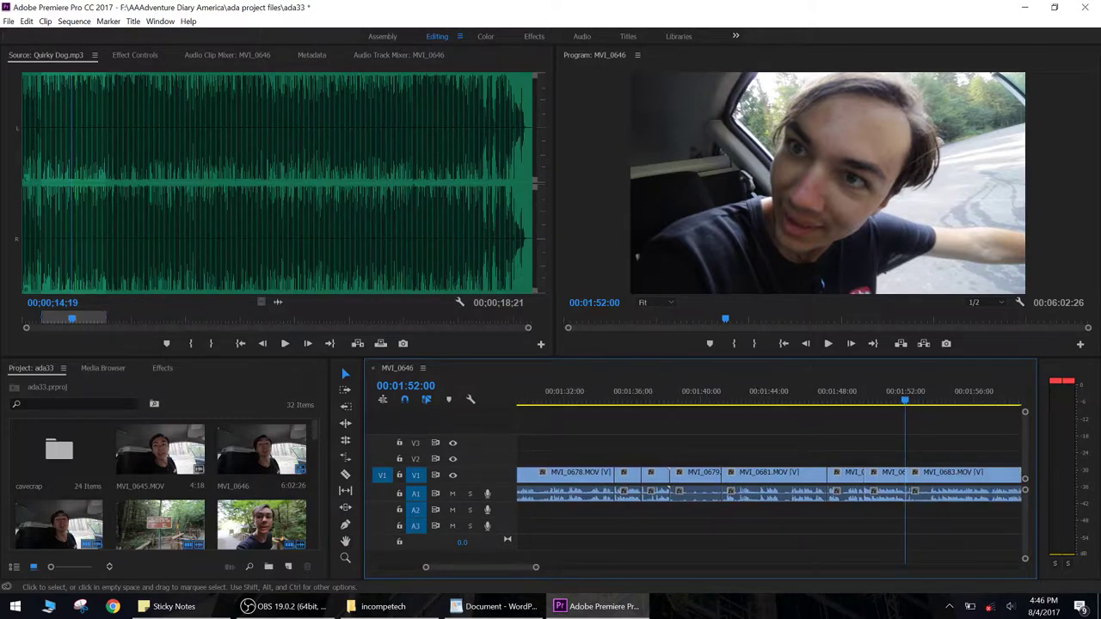
pyautogui.hotkey('ctrl', 'z')
# Step: Play on through MVI_0683 and cut it at about 00:01:59:03 and at 00:02:04:15
pyautogui.press('space')
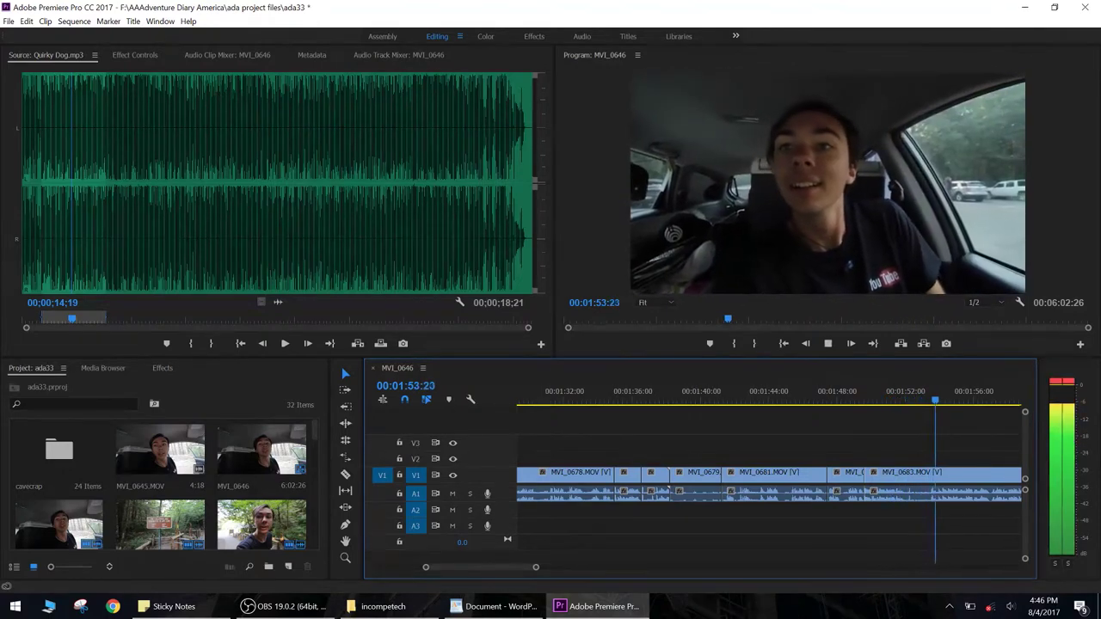
pyautogui.press('space')
pyautogui.press('space')
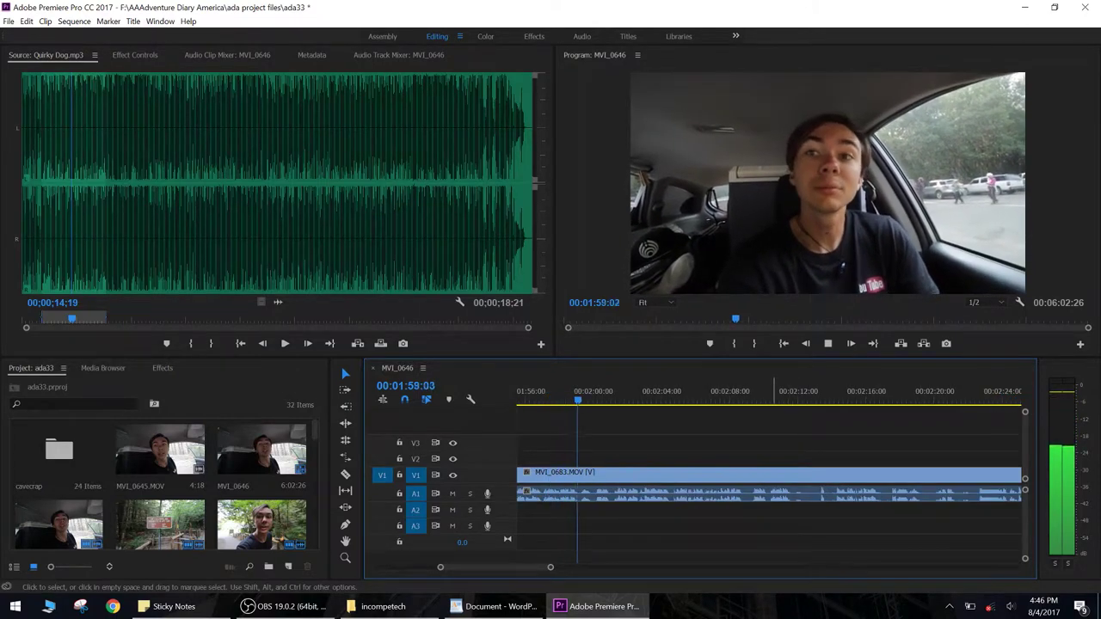
pyautogui.hotkey('ctrl', 'k')
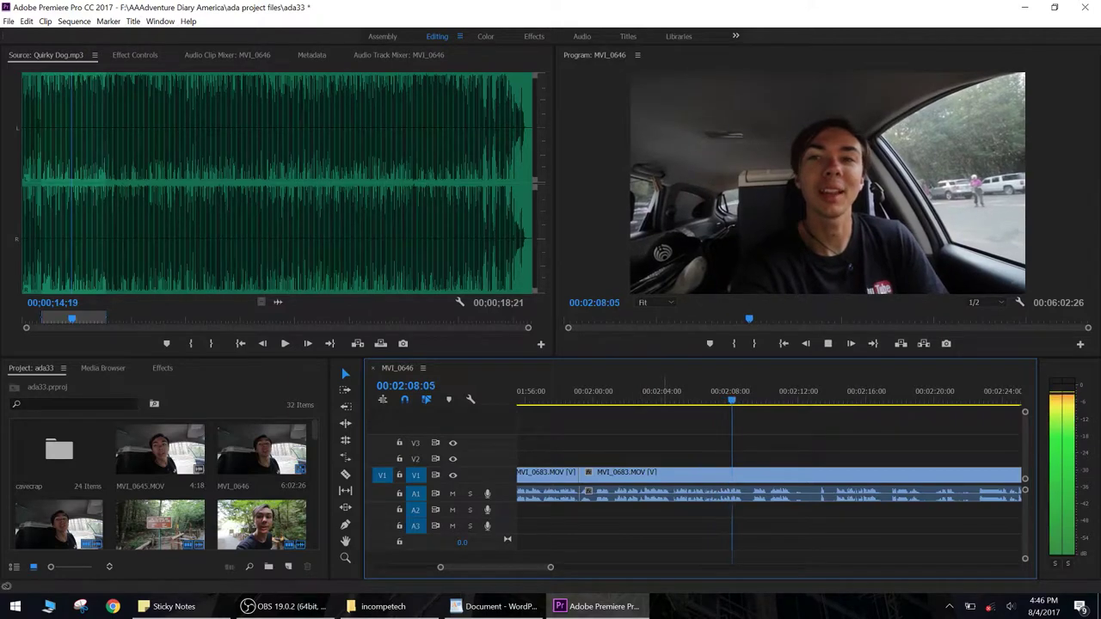
pyautogui.moveTo(676, 392); pyautogui.dragTo(669, 396)
pyautogui.hotkey('ctrl', 'k')
# Step: Rate-stretch the MVI_0683 piece between the two cuts to a duration of 00:00:02:13 and ripple-delete the gap after it
pyautogui.click(634, 475)
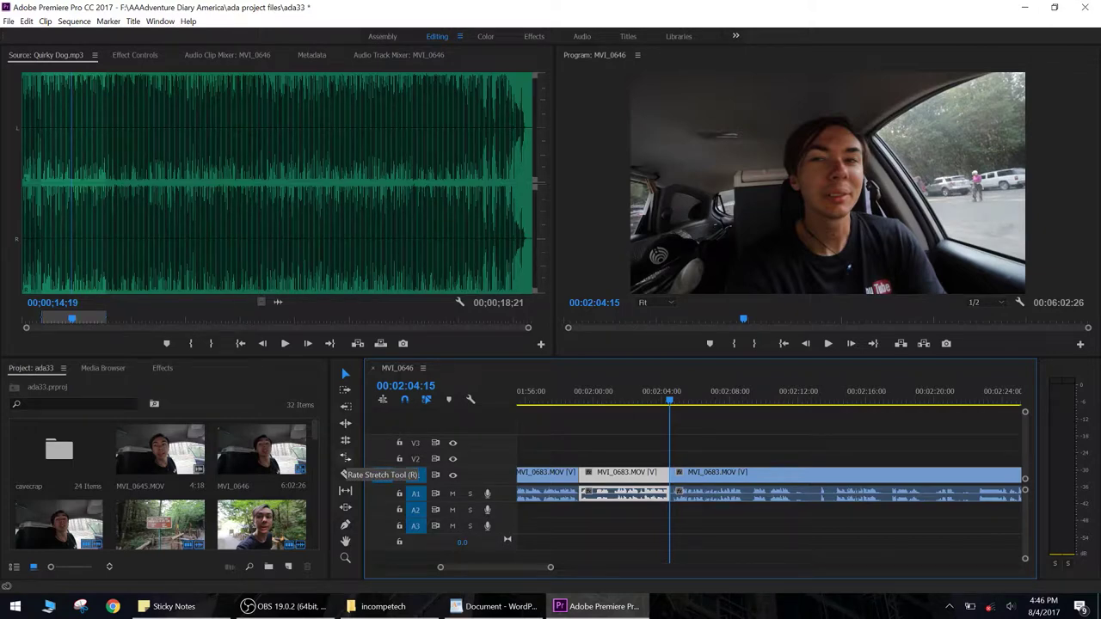
pyautogui.click(345, 459)
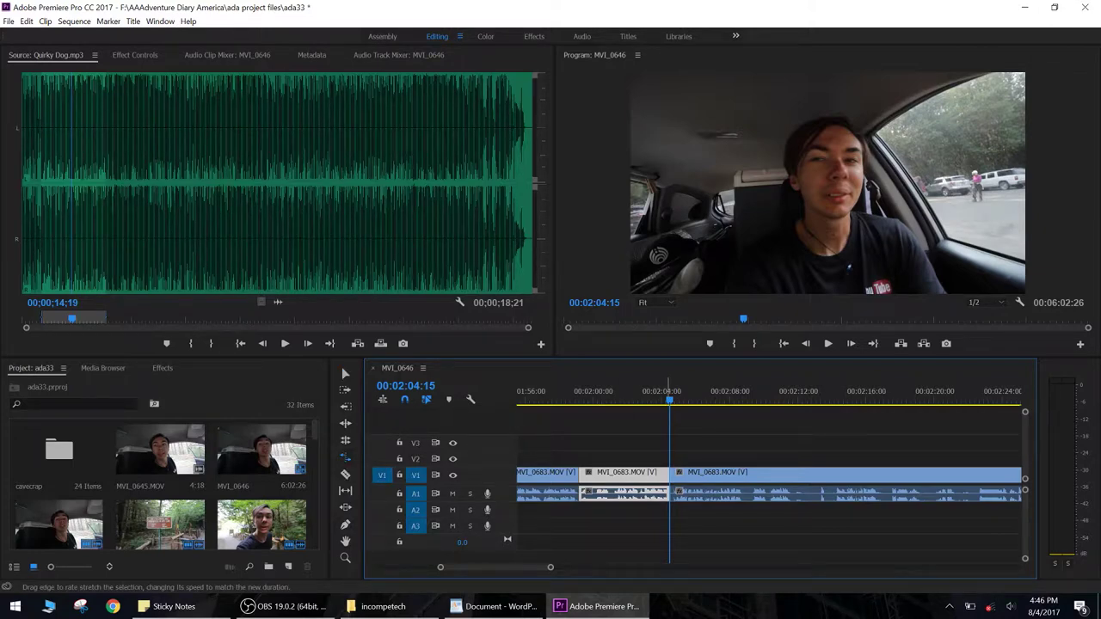
pyautogui.moveTo(668, 478)
pyautogui.mouseDown()
pyautogui.moveTo(588, 478)
pyautogui.moveTo(669, 479)
pyautogui.mouseUp()
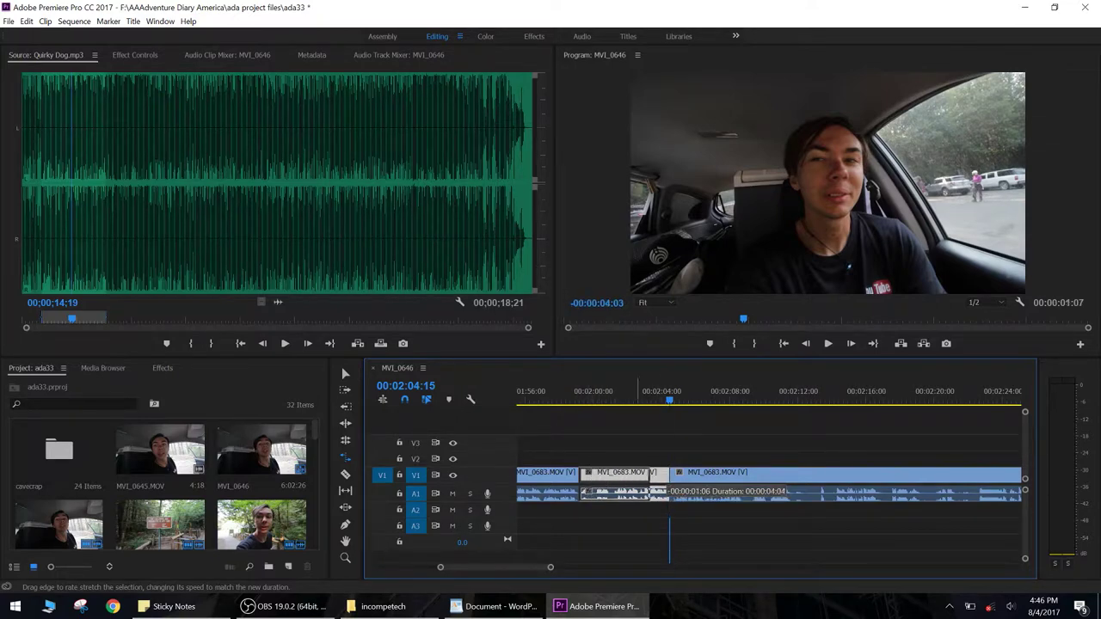
pyautogui.moveTo(663, 487); pyautogui.dragTo(612, 487)
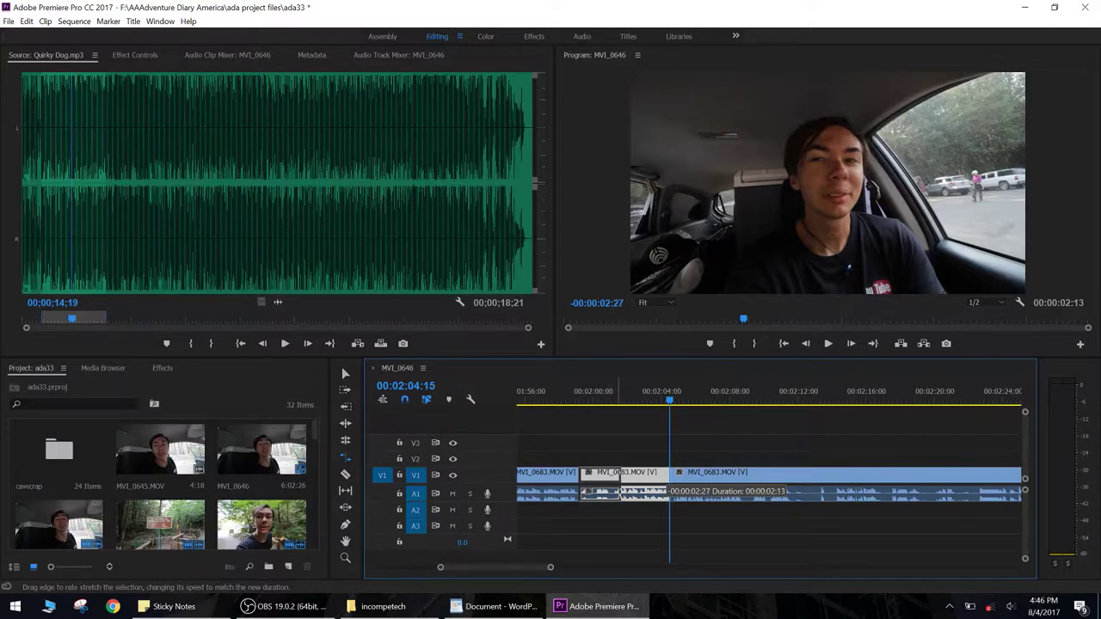
pyautogui.moveTo(619, 490); pyautogui.dragTo(620, 490)
pyautogui.press('v')
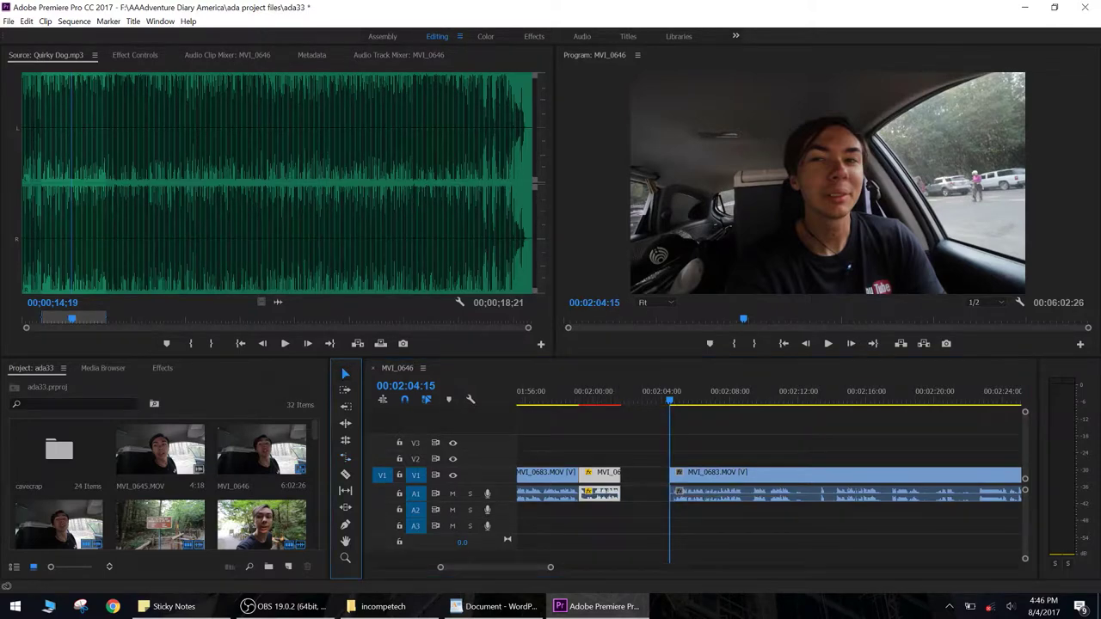
pyautogui.rightClick(647, 479)
pyautogui.click(686, 485)
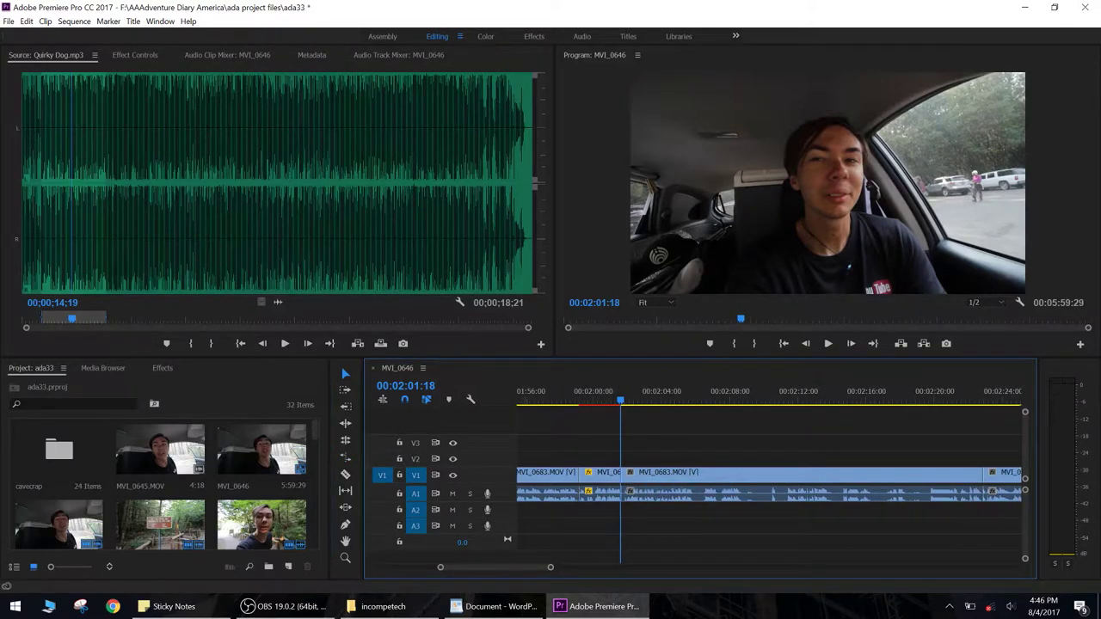
# Step: Replay from 00:01:58:18, cut MVI_0683 at about 00:02:03:18 and ripple-trim the start of the following piece up to 00:02:06:10
pyautogui.click(568, 396)
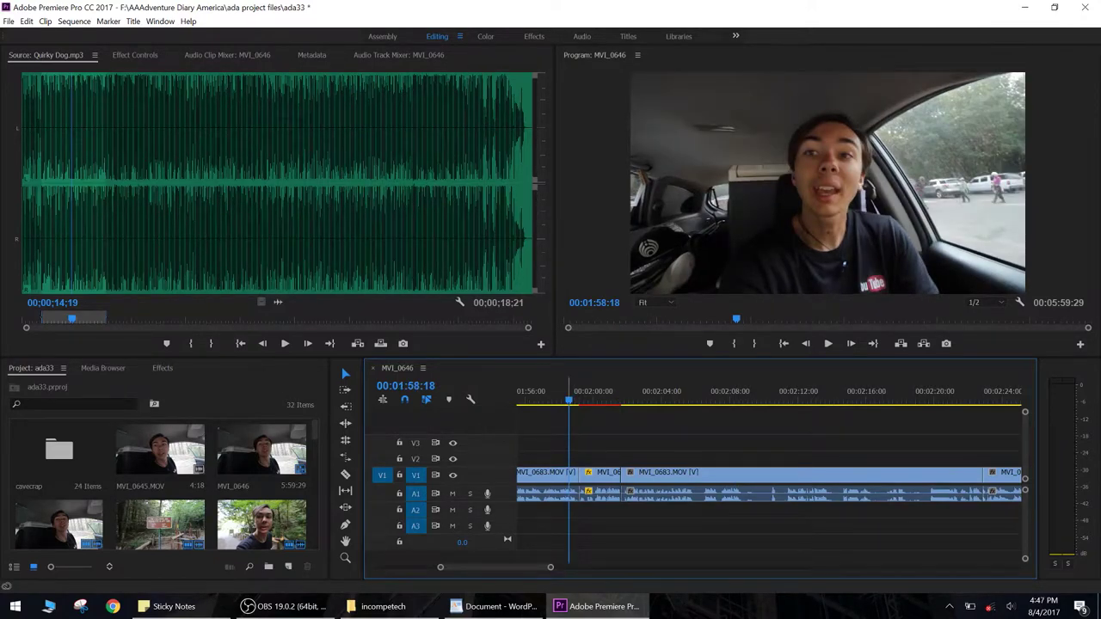
pyautogui.press('space')
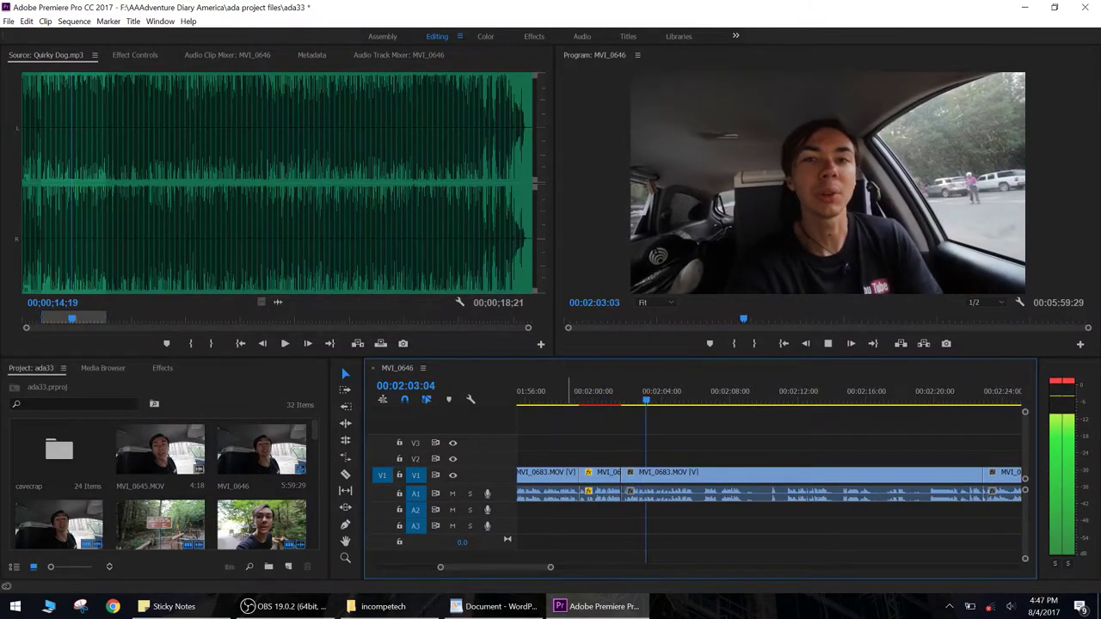
pyautogui.press('space')
pyautogui.hotkey('ctrl', 'k')
pyautogui.press('space')
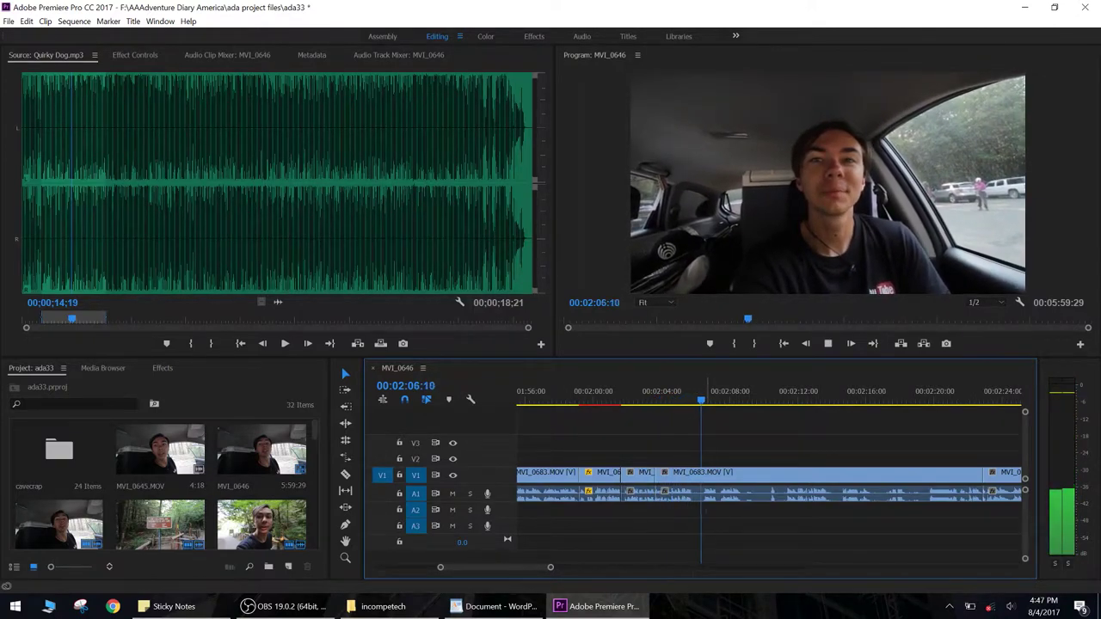
pyautogui.press('space')
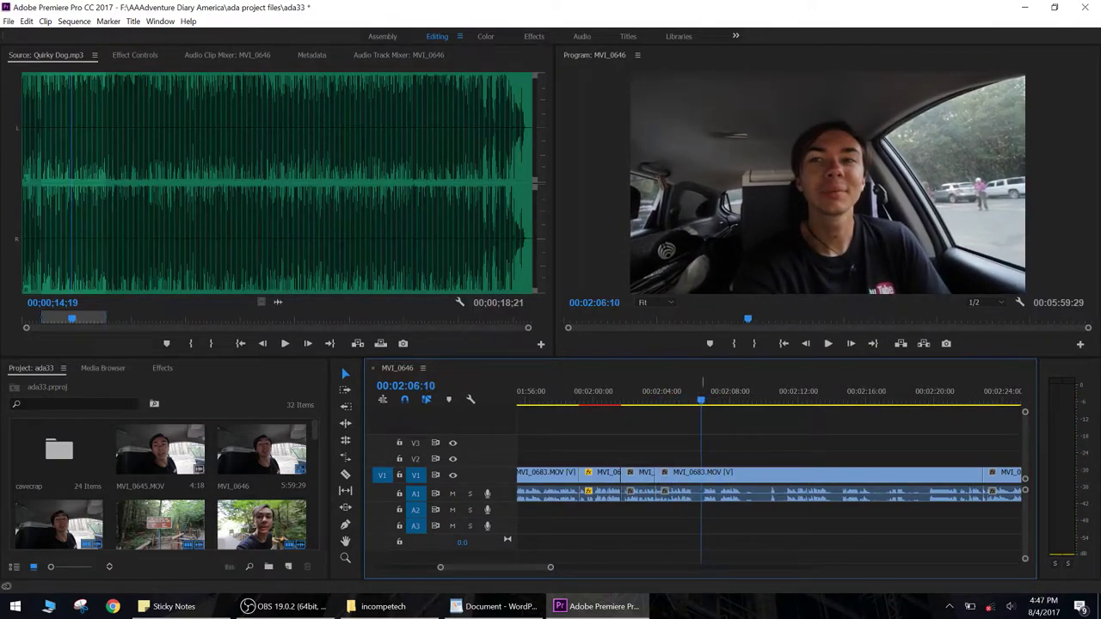
pyautogui.press('q')
# Step: Cut MVI_0683 at about 00:02:06:05 and ripple-trim the pause at the start of the piece after the cut
pyautogui.press('space')
pyautogui.click(606, 391)
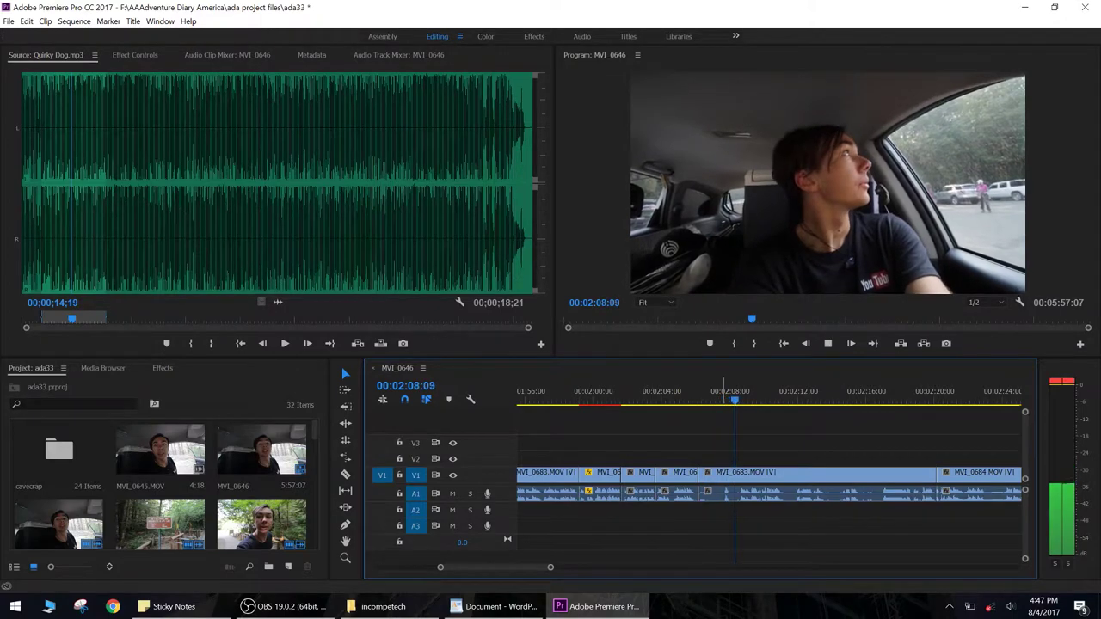
pyautogui.press('space')
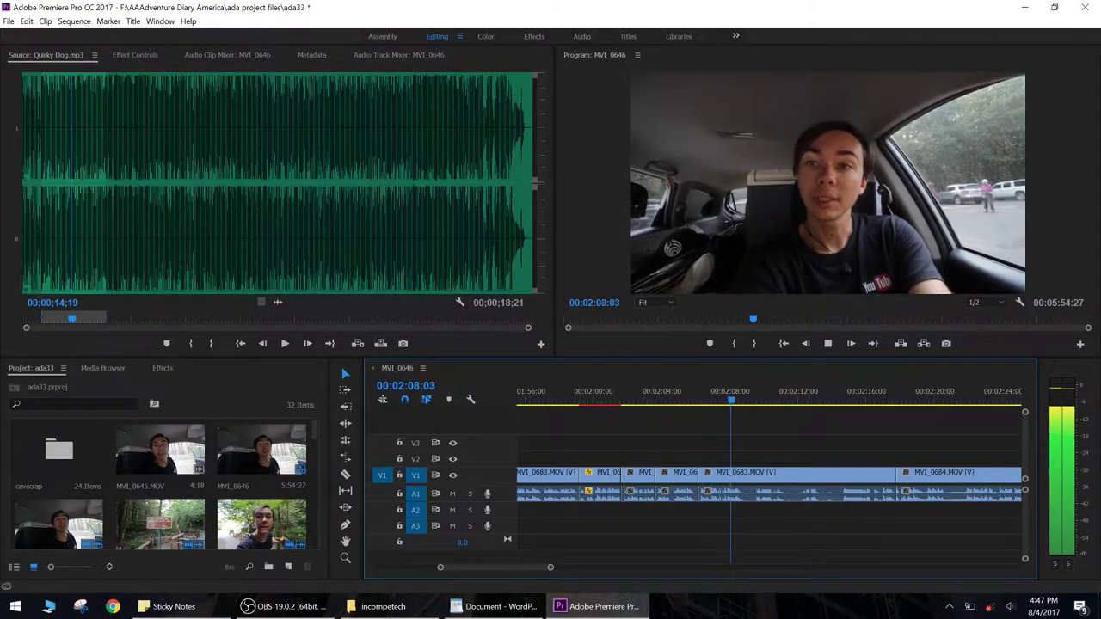
# Step: Cut MVI_0683 at about 00:02:08:25 and ripple-trim the start of the following piece up to 00:02:09:15
pyautogui.press('space')
pyautogui.hotkey('ctrl', 'k')
pyautogui.press('space')
pyautogui.press('space')
pyautogui.press('space')
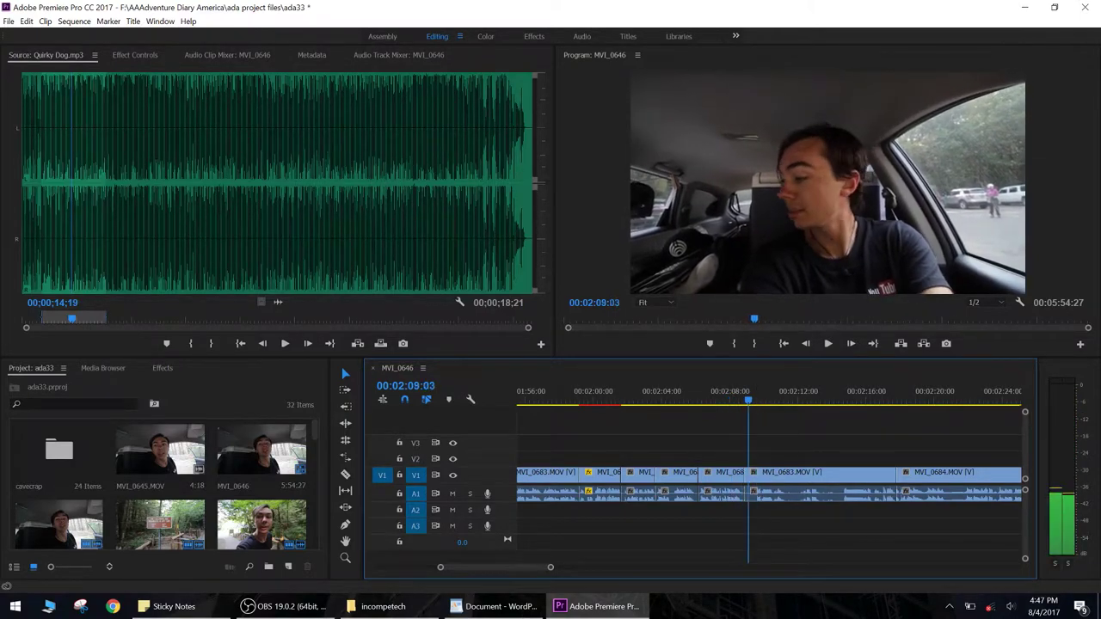
pyautogui.press('space')
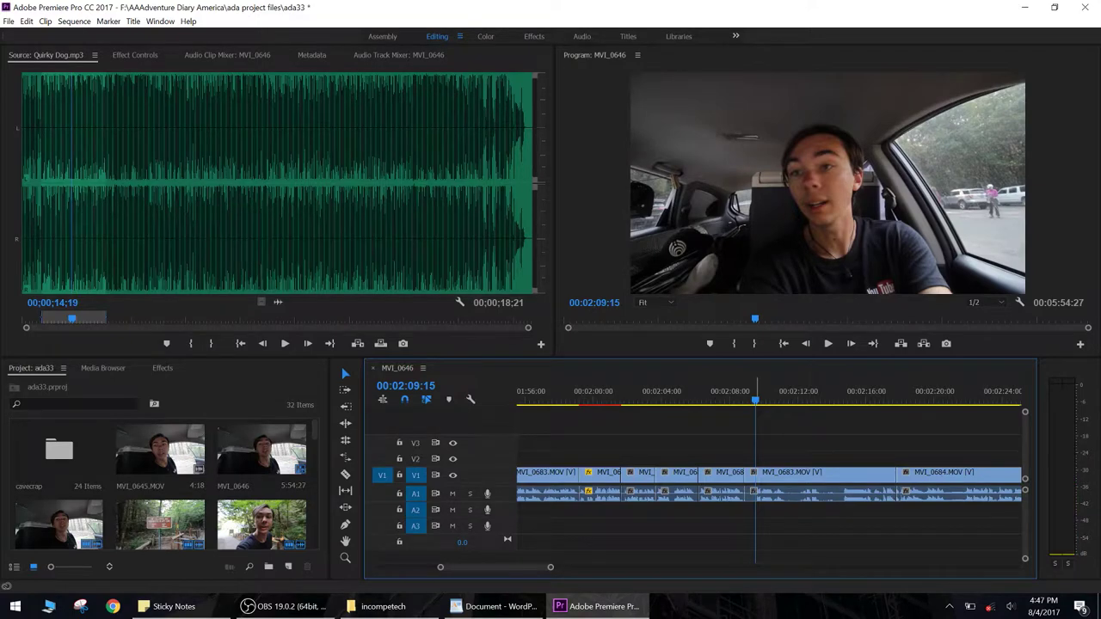
pyautogui.press('q')
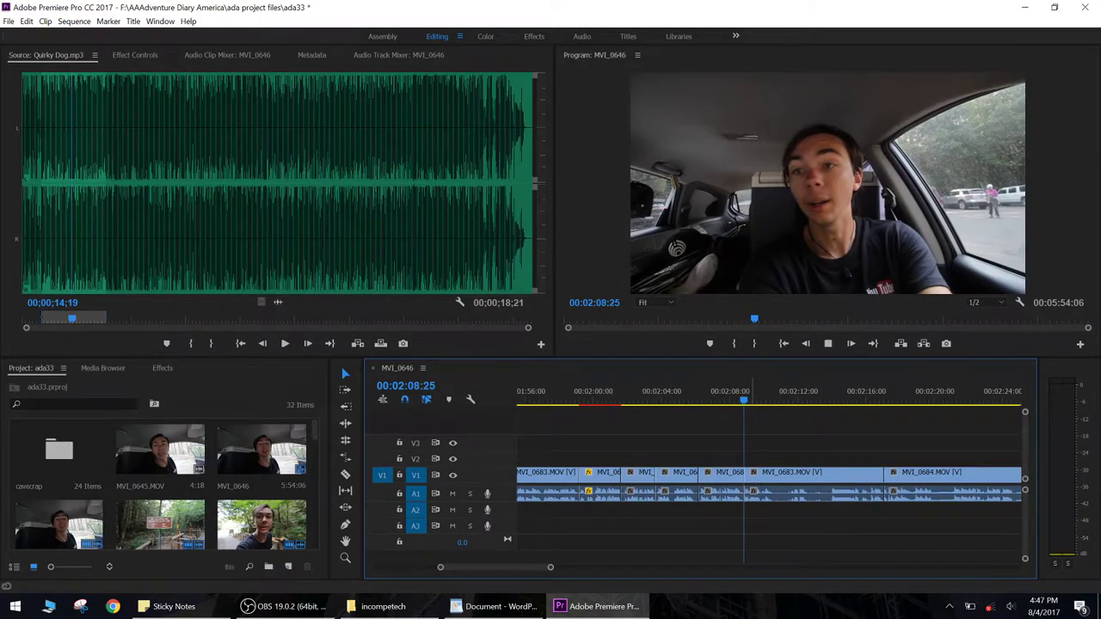
# Step: Cut MVI_0683 at 00:02:10:20 and about 00:02:13, ripple-trimming the start of the last piece up to about 00:02:15:19
pyautogui.press('space')
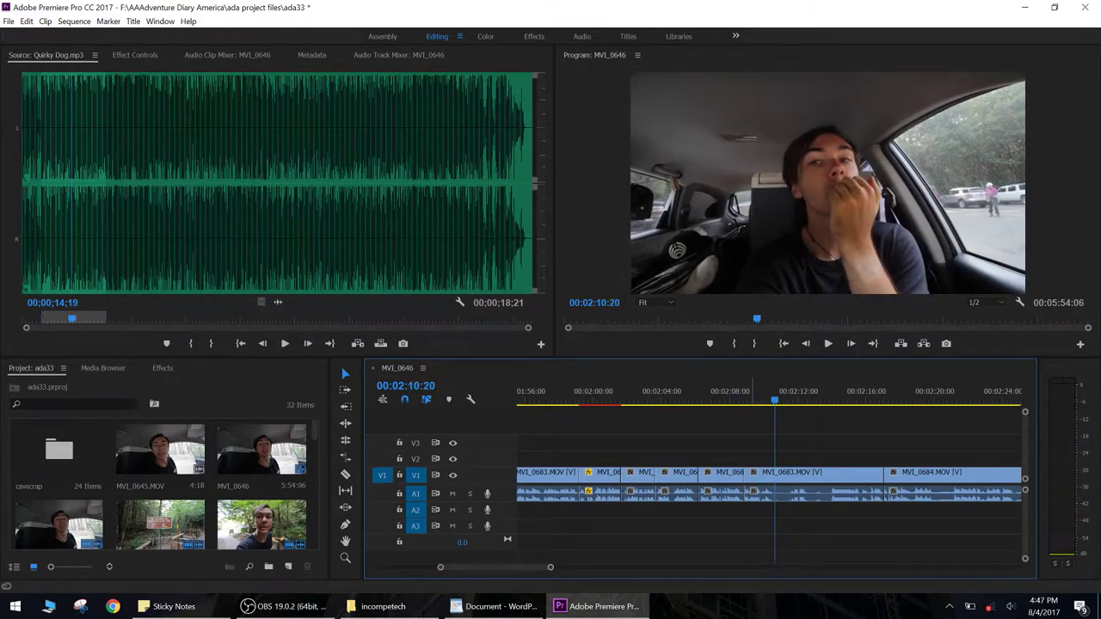
pyautogui.press('s')
pyautogui.press('space')
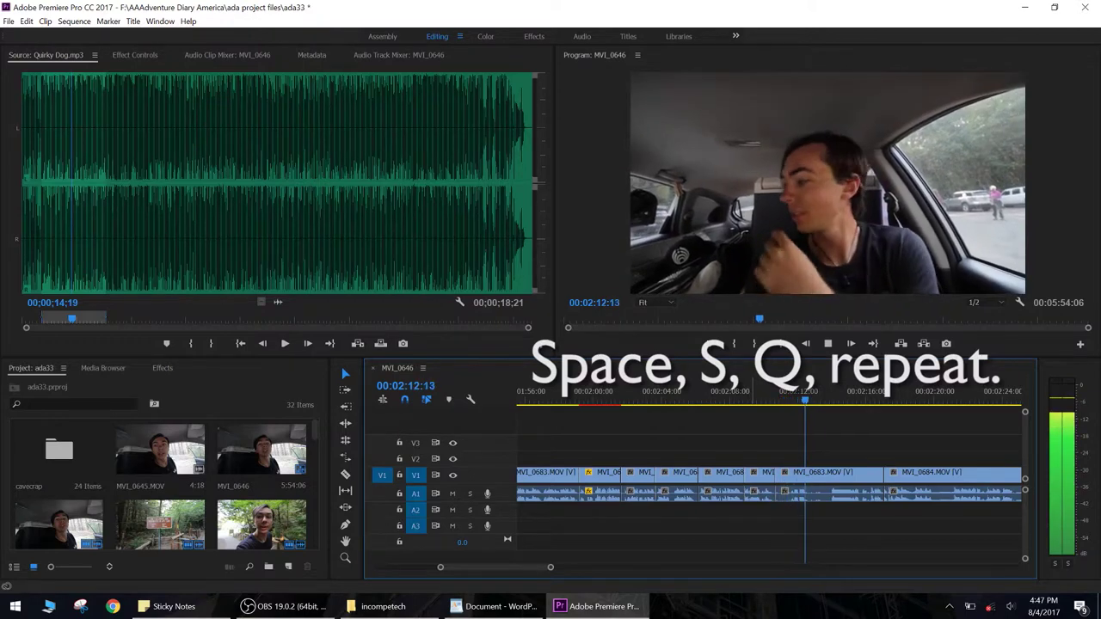
pyautogui.press('s')
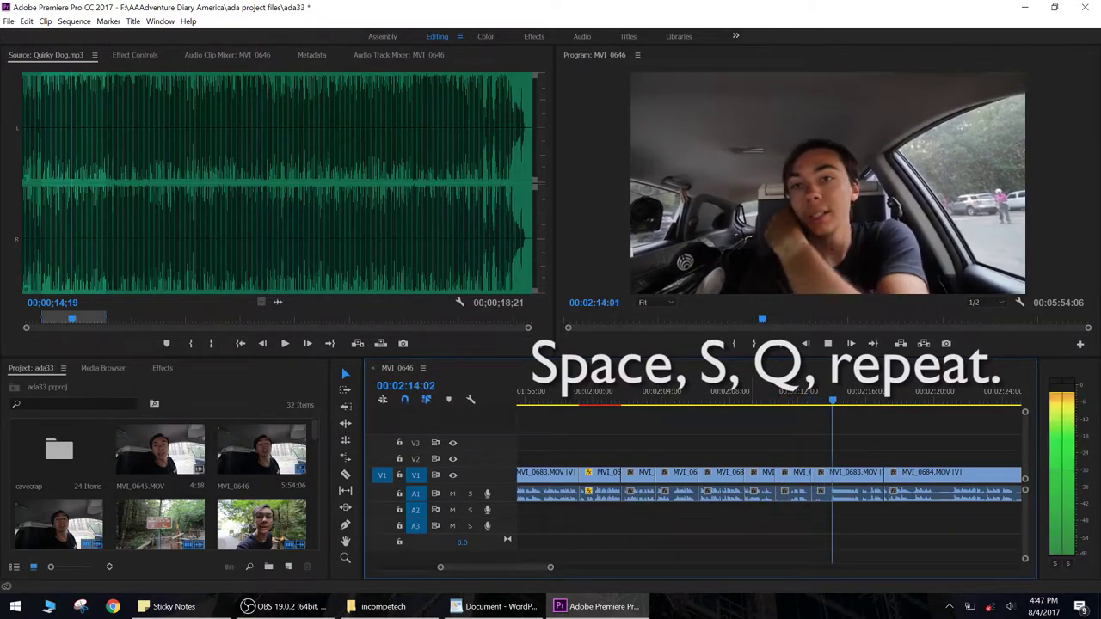
pyautogui.press('space')
pyautogui.press('space')
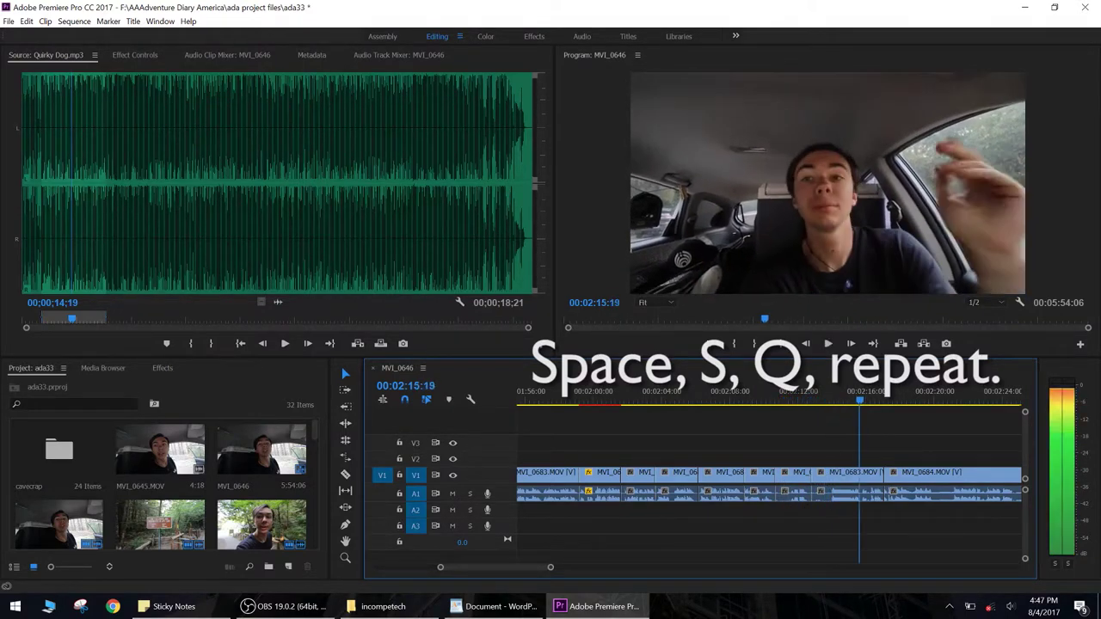
pyautogui.press('q')
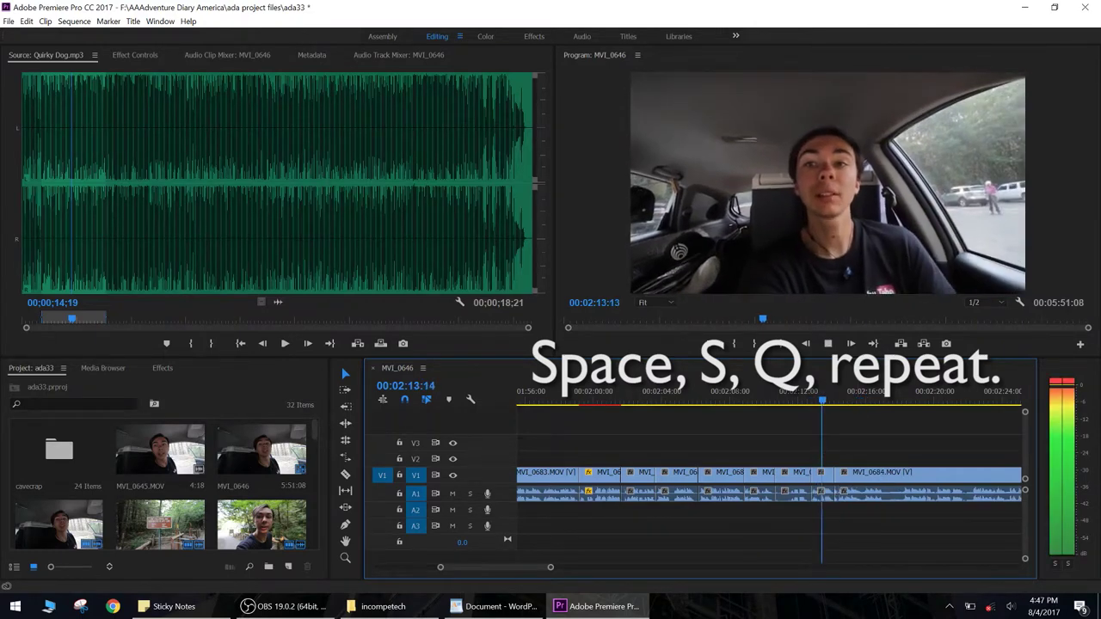
# Step: Play on into MVI_0684, cut it at about 00:02:17:03 and ripple-trim the start of the following piece up to 00:02:18:04
pyautogui.press('space')
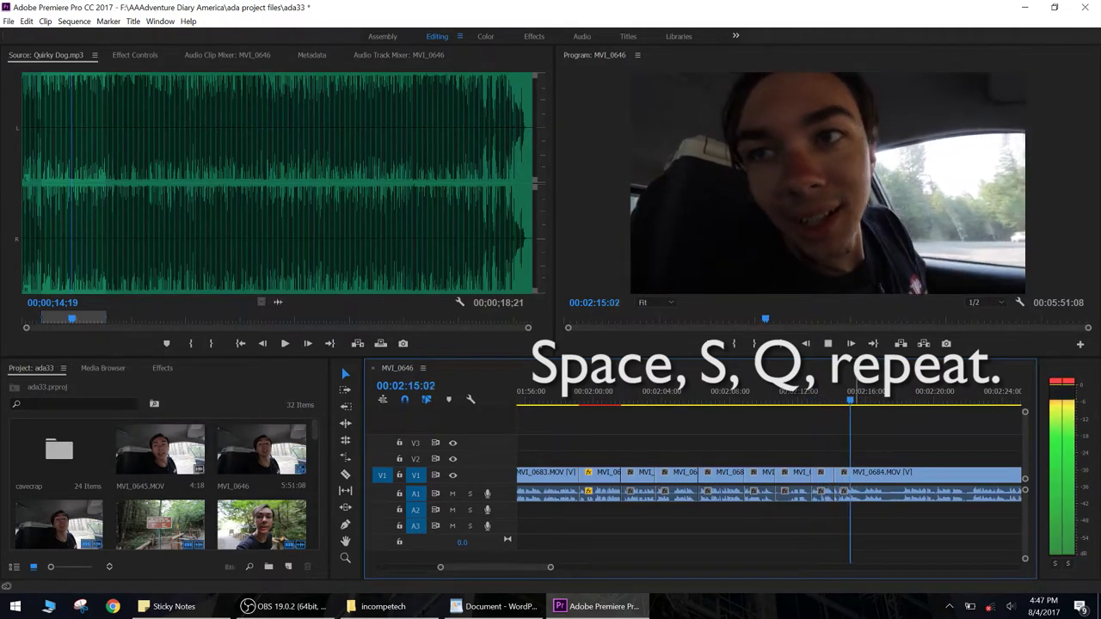
pyautogui.press('space')
pyautogui.press('s')
pyautogui.press('space')
pyautogui.press('space')
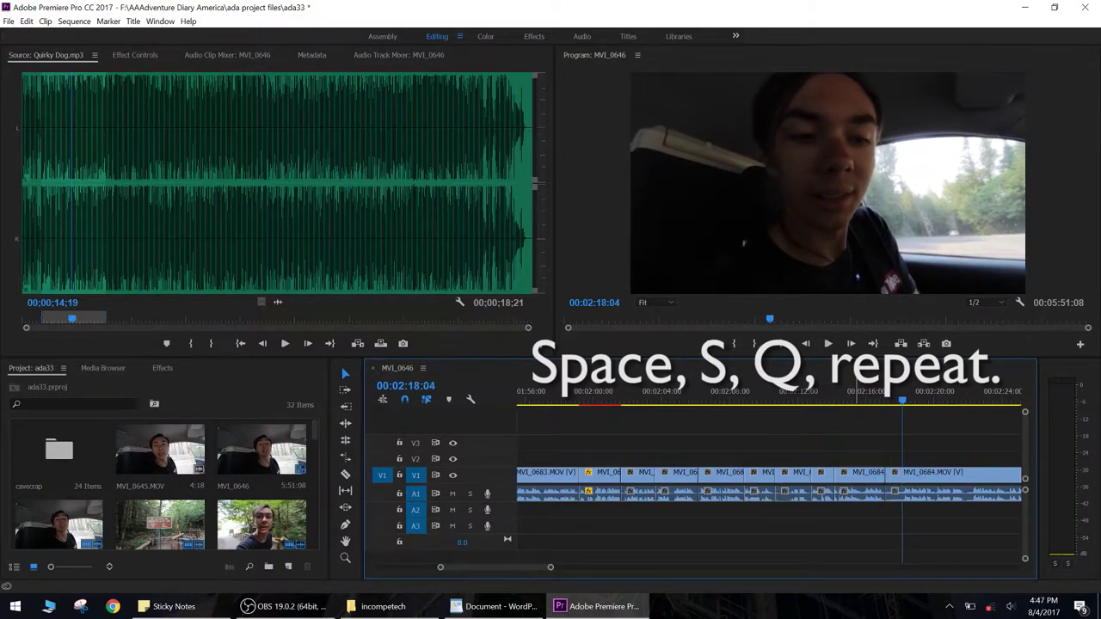
pyautogui.press('q')
# Step: Cut MVI_0684 at about 00:02:19 and again shortly after 00:02:20:02, ripple-trimming the start of the piece after the second cut
pyautogui.press('space')
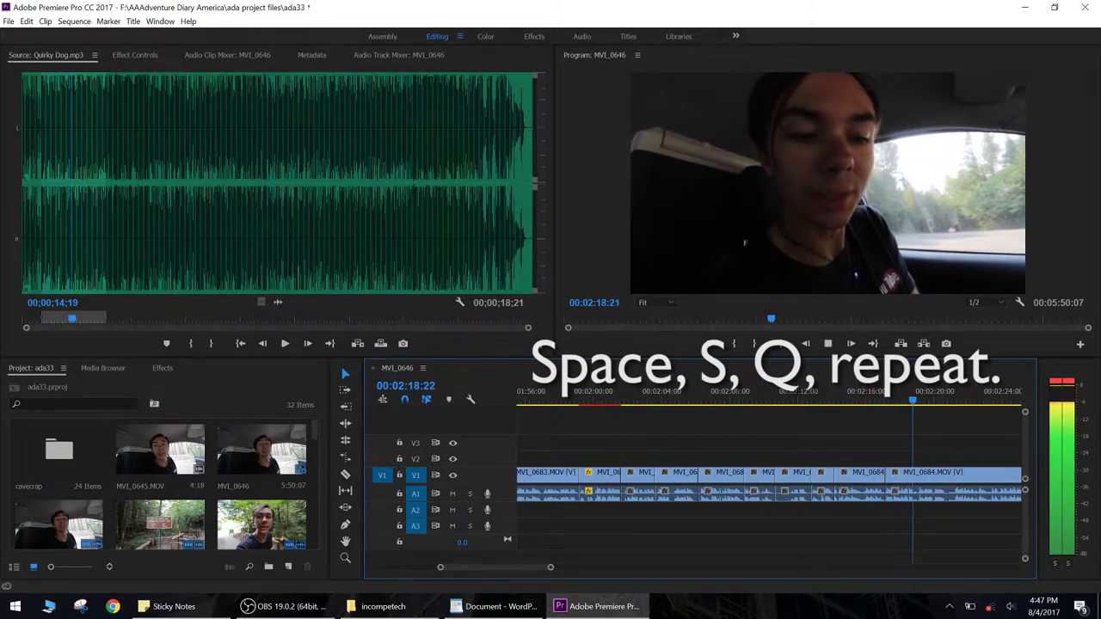
pyautogui.press('space')
pyautogui.press('s')
pyautogui.press('space')
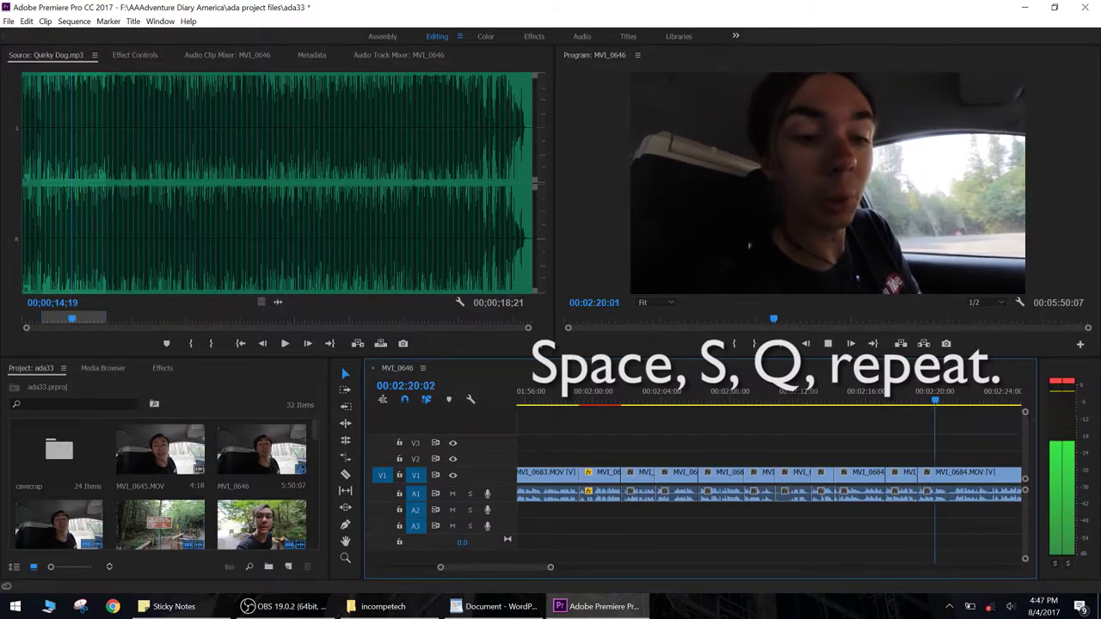
pyautogui.press('space')
pyautogui.press('s')
pyautogui.press('space')
pyautogui.press('space')
pyautogui.press('q')
# Step: Play on through MVI_0684 and cut it at about 00:02:25:15 and at 00:02:27:03
pyautogui.press('space')
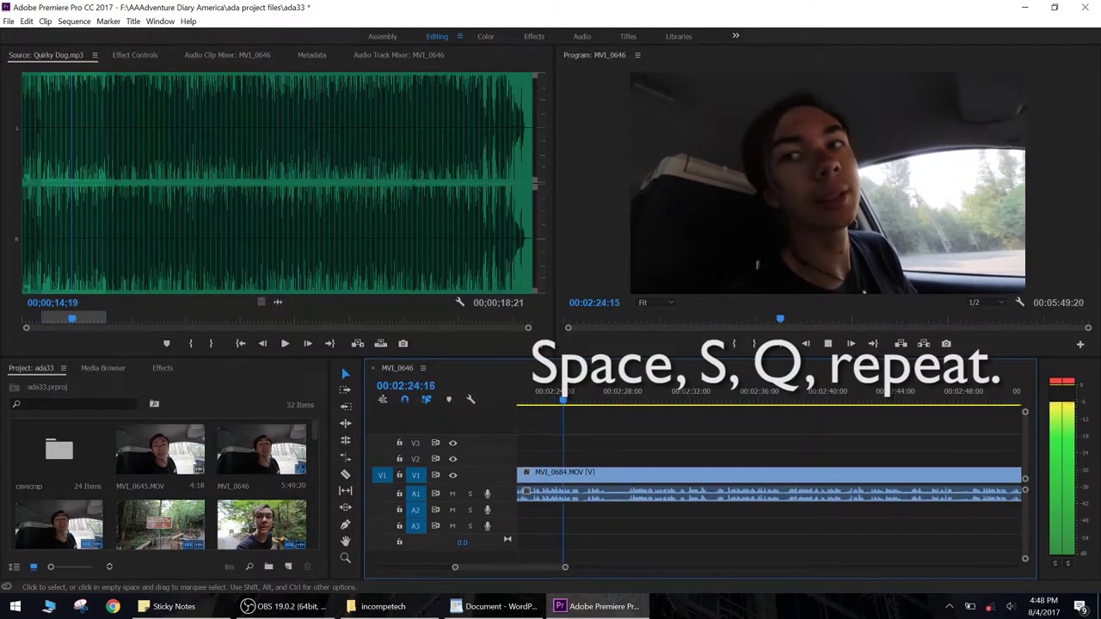
pyautogui.press('space')
pyautogui.press('s')
pyautogui.press('space')
pyautogui.press('space')
pyautogui.press('space')
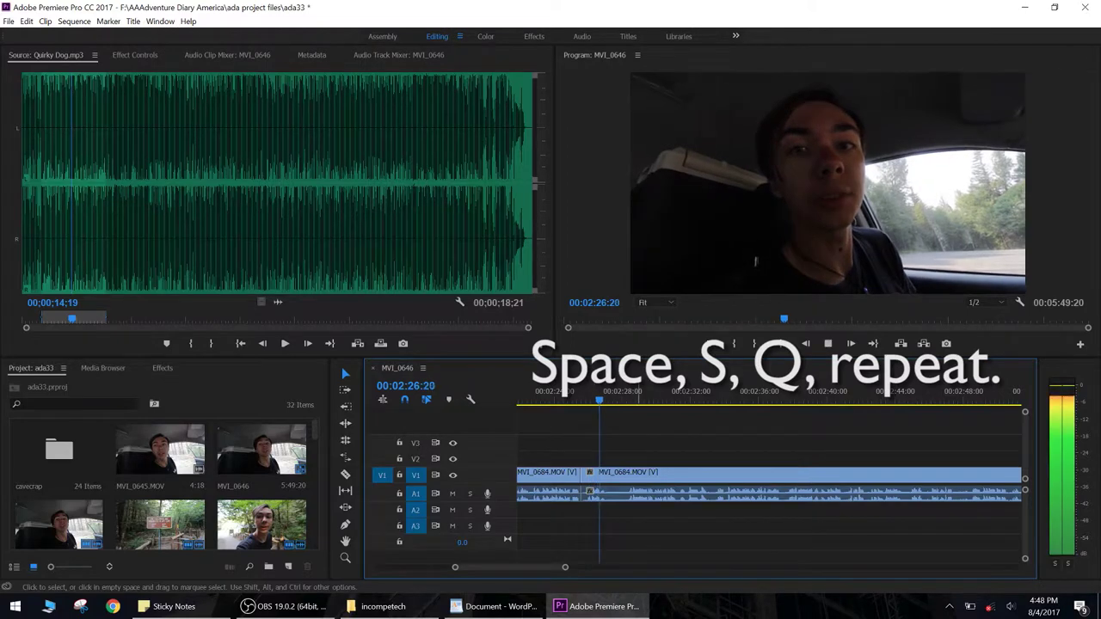
pyautogui.press('space')
pyautogui.press('s')
pyautogui.press('space')
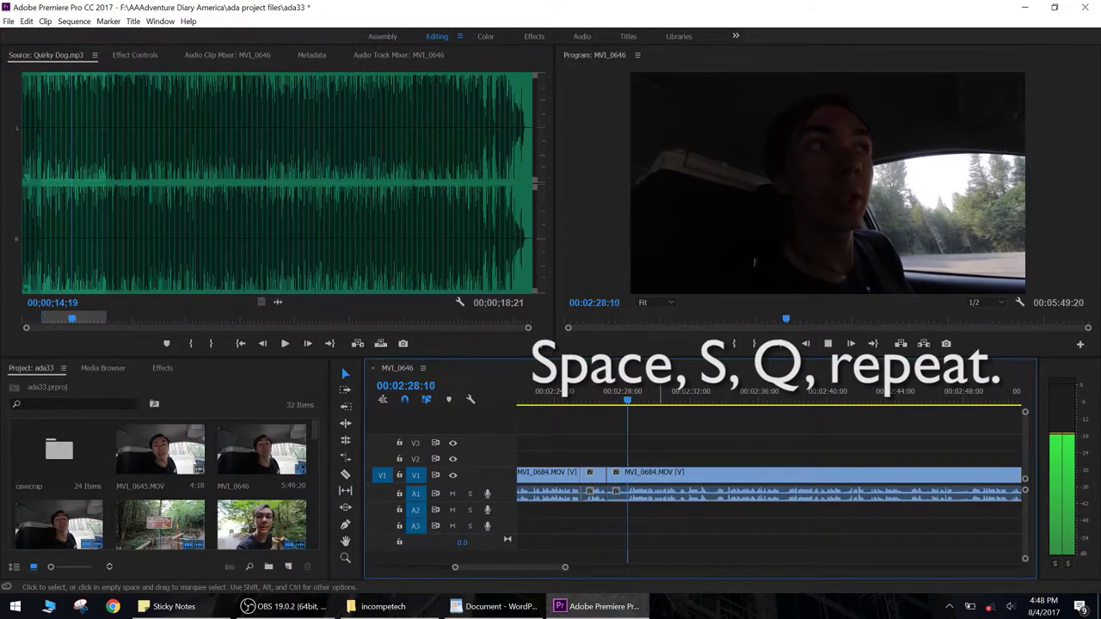
# Step: Step back to 00:02:28:07 and ripple-trim the start of the MVI_0684 piece after the last cut up to that frame
pyautogui.press('space')
pyautogui.press('Left')
pyautogui.press('Left')
pyautogui.press('Left')
pyautogui.press('Left')
pyautogui.press('Left')
pyautogui.press('Left')
pyautogui.press('Left')
pyautogui.press('Left')
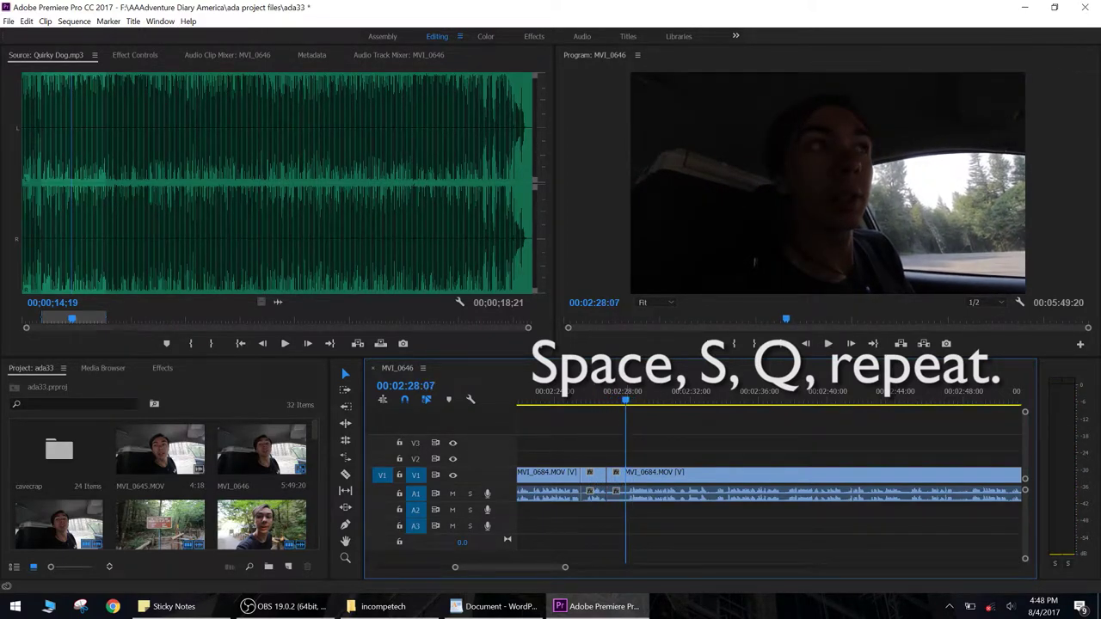
pyautogui.press('q')
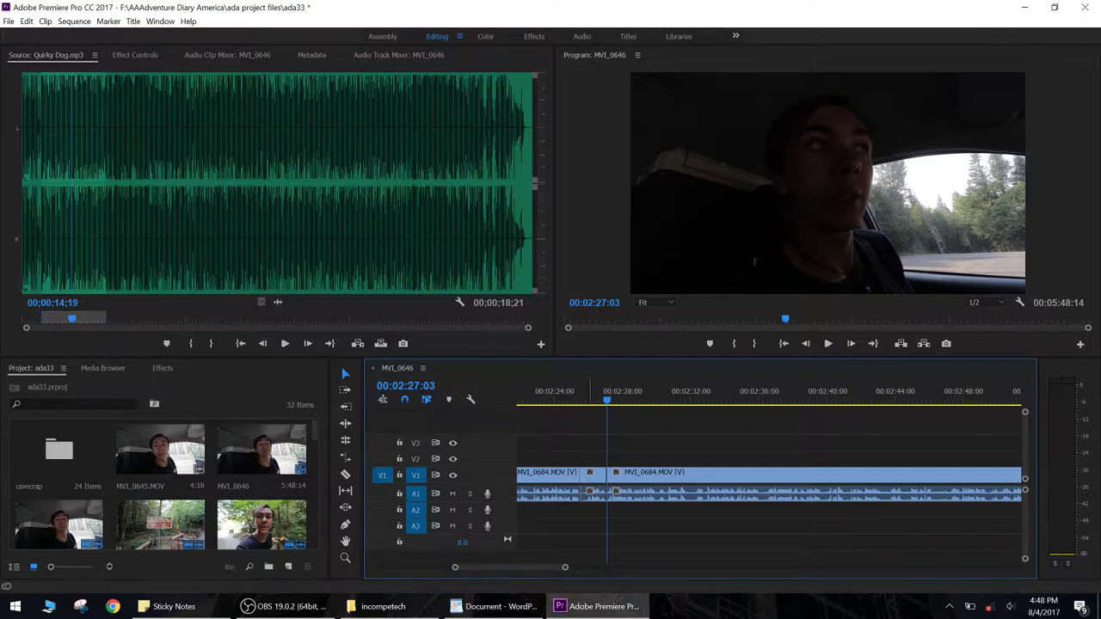
pyautogui.moveTo(558, 385); pyautogui.dragTo(589, 384)
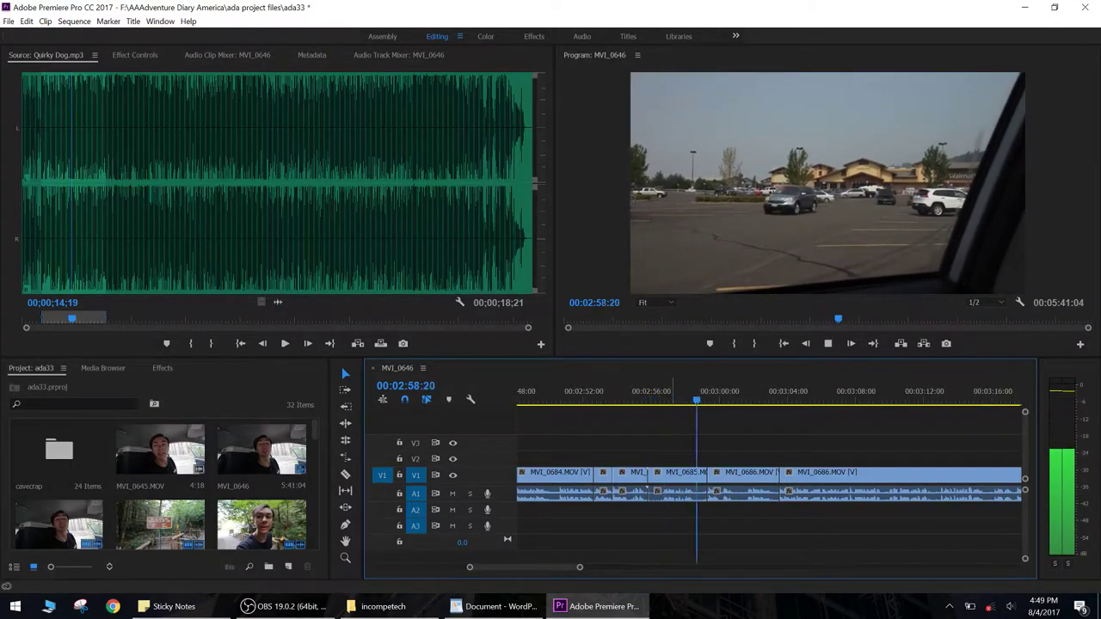
# Step: Move back to 00:02:56:17, ripple-trim the start of the MVI_0685 piece up to that frame and resume playback
pyautogui.moveTo(697, 400); pyautogui.dragTo(662, 400)
pyautogui.press('Left')
pyautogui.press('Left')
pyautogui.press('Left')
pyautogui.press('Left')
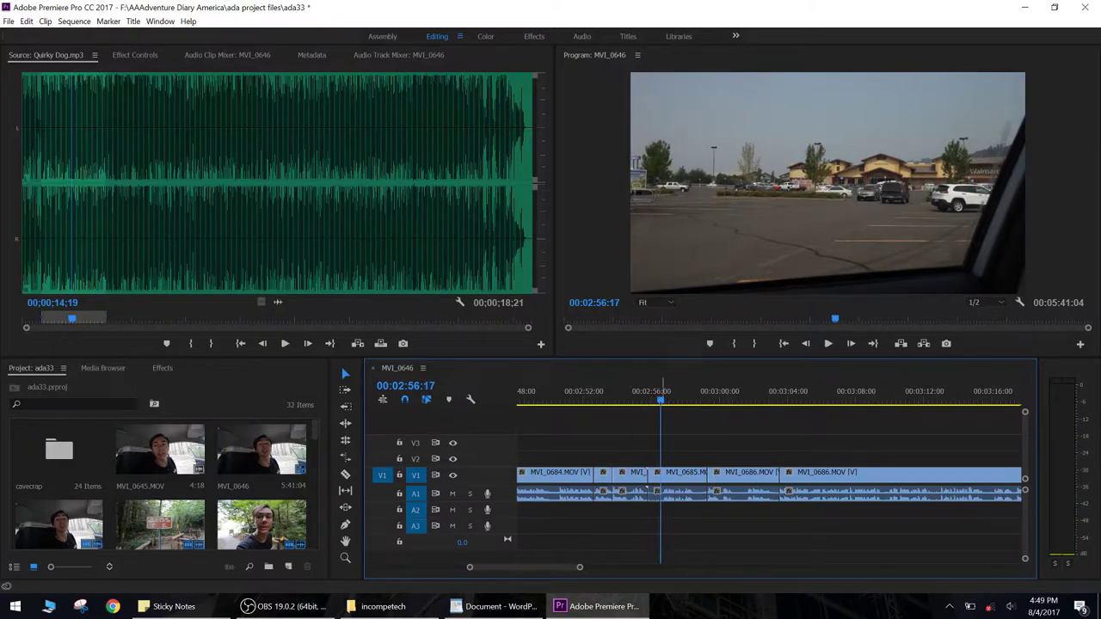
pyautogui.press('q')
pyautogui.press('space')
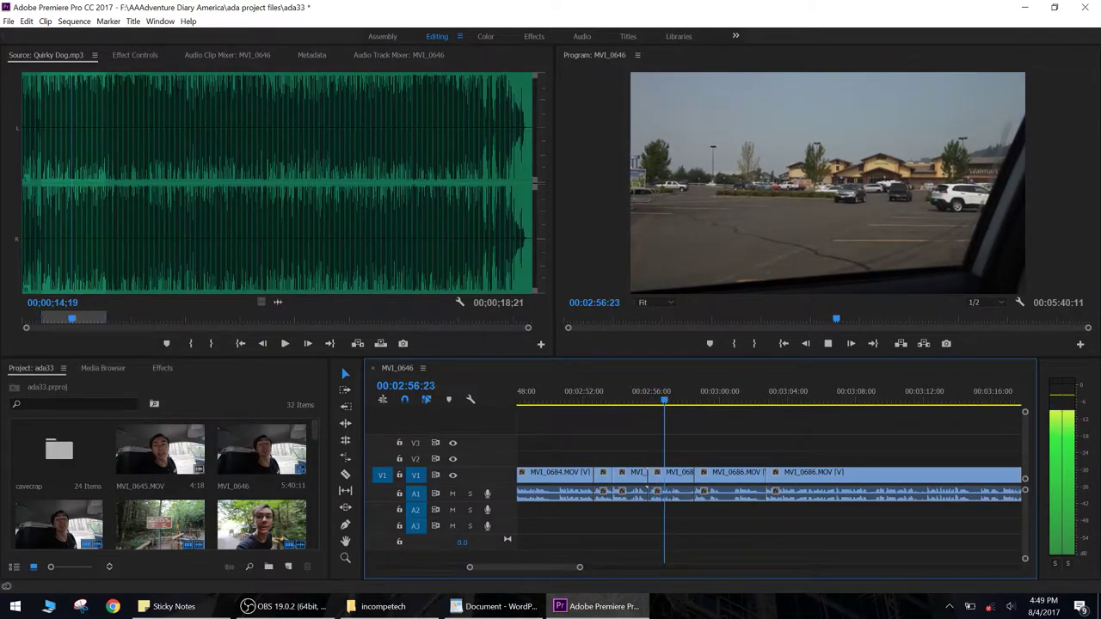
# Step: Stop at 00:02:58:03, ripple-trim the end of the MVI_0685 piece to that frame and resume playback
pyautogui.press('space')
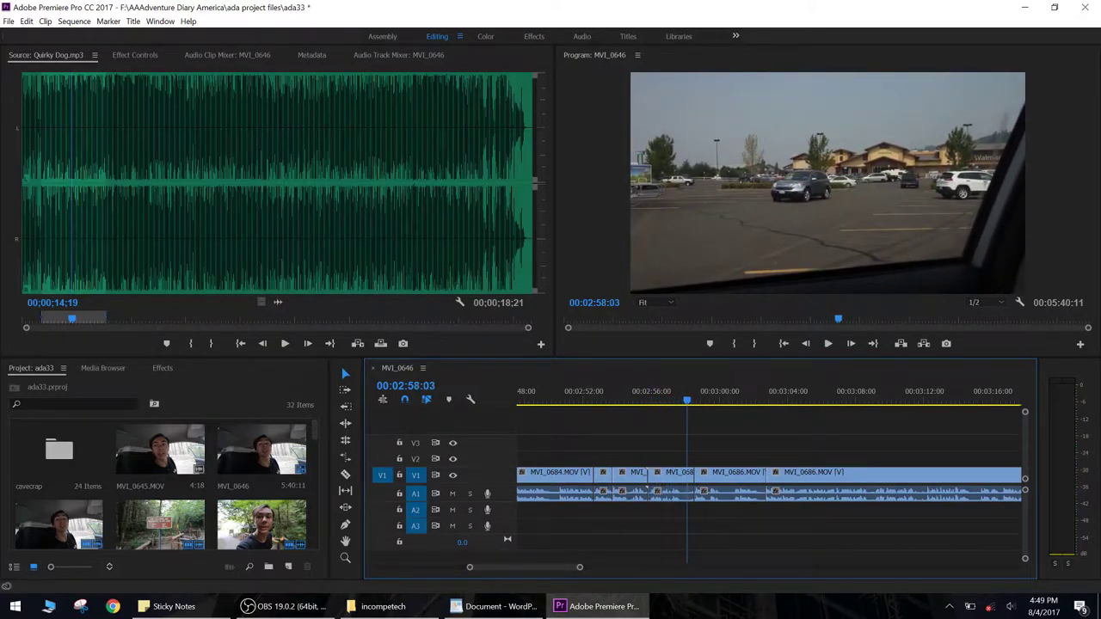
pyautogui.press('w')
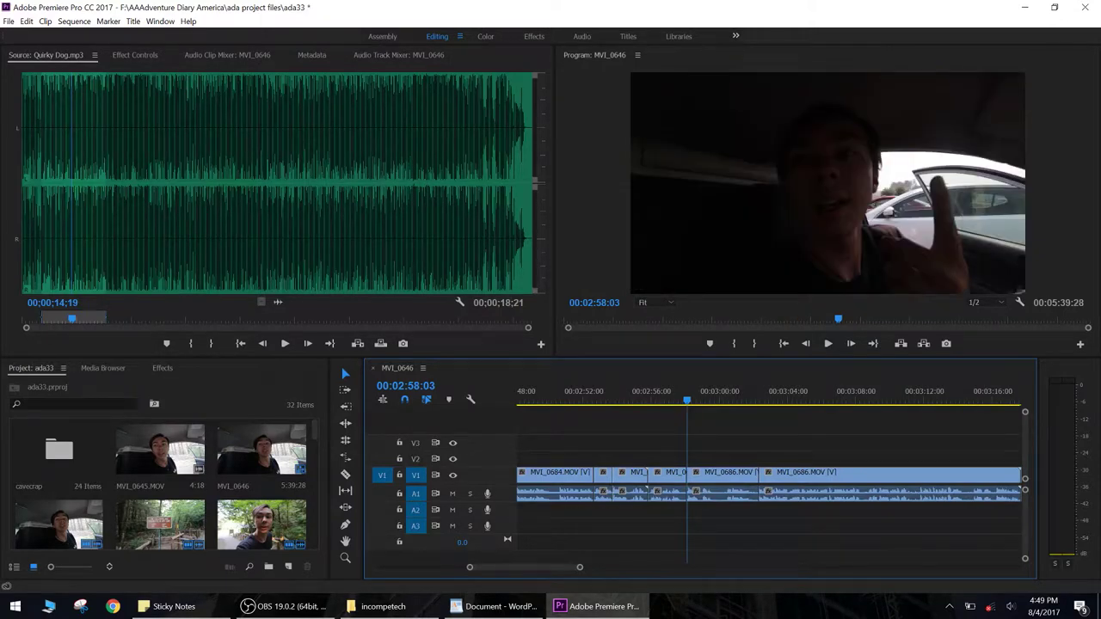
pyautogui.press('space')
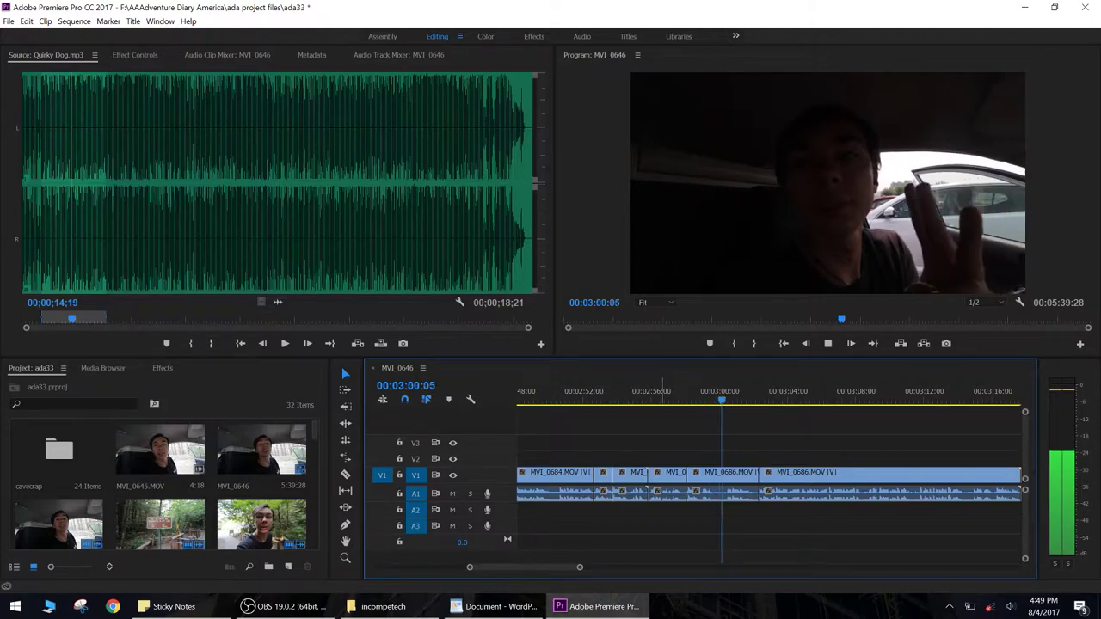
# Step: Stop playback, step back frame by frame in MVI_0686 to about 00:02:59:18 and cut it there
pyautogui.press('space')
pyautogui.press('Left')
pyautogui.press('Left')
pyautogui.press('Left')
pyautogui.press('Left')
pyautogui.press('Left')
pyautogui.press('Left')
pyautogui.press('Left')
pyautogui.press('Left')
pyautogui.press('Left')
pyautogui.press('Left')
pyautogui.press('Left')
pyautogui.press('Left')
pyautogui.press('Left')
pyautogui.press('Left')
pyautogui.press('Left')
pyautogui.press('Left')
pyautogui.press('Left')
pyautogui.press('Left')
pyautogui.press('Left')
pyautogui.hotkey('ctrl', 'k')
# Step: Play past the pause and ripple-trim about 22 frames off the start of the MVI_0686 piece after the cut
pyautogui.press('space')
pyautogui.press('space')
pyautogui.press('q')
# Step: Replay the new edits from 00:02:57:27 and ripple-trim the end of the short MVI_0686 piece to 00:03:01:11
pyautogui.press('space')
pyautogui.press('space')
pyautogui.press('Up')
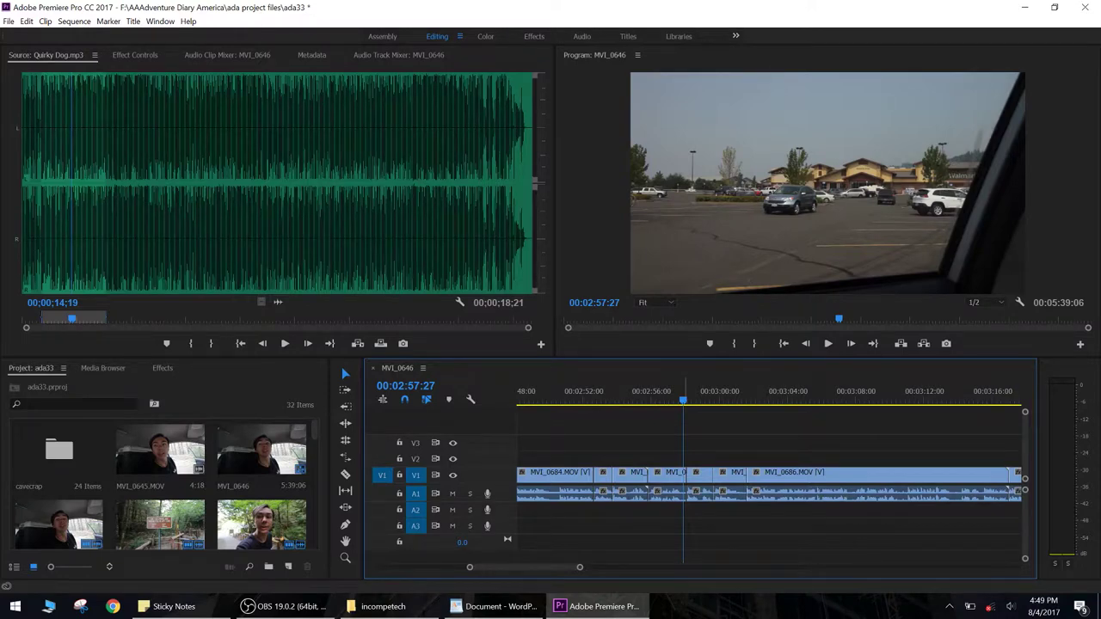
pyautogui.press('space')
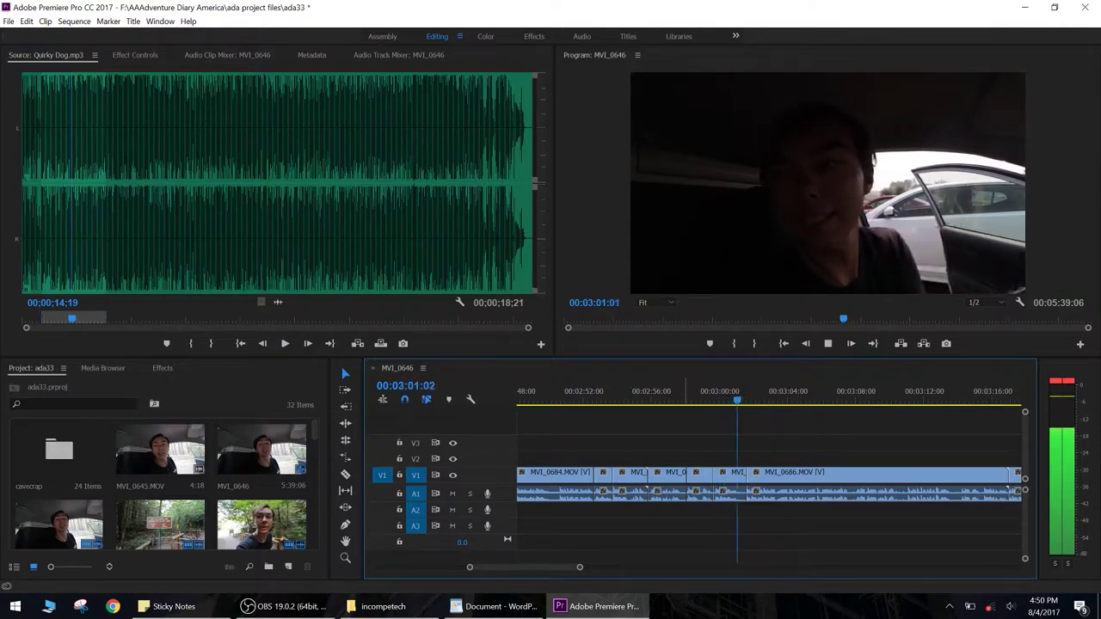
pyautogui.press('space')
pyautogui.press('w')
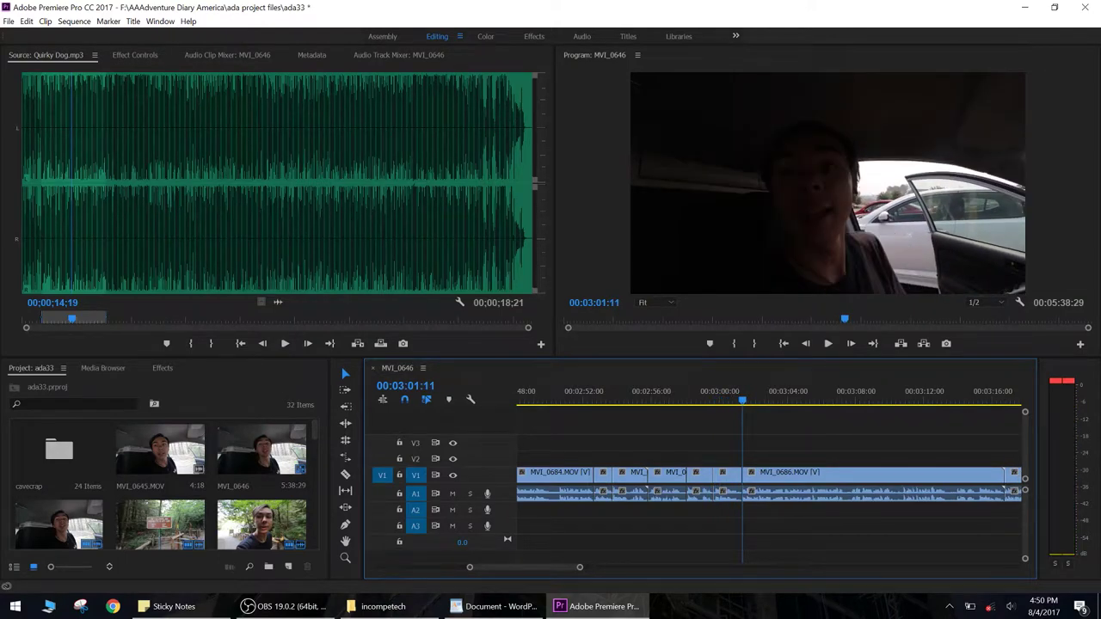
# Step: Play on, cut MVI_0686 at about 00:03:07:05 and ripple-trim the start of the following piece up to about 00:03:10:20
pyautogui.press('space')
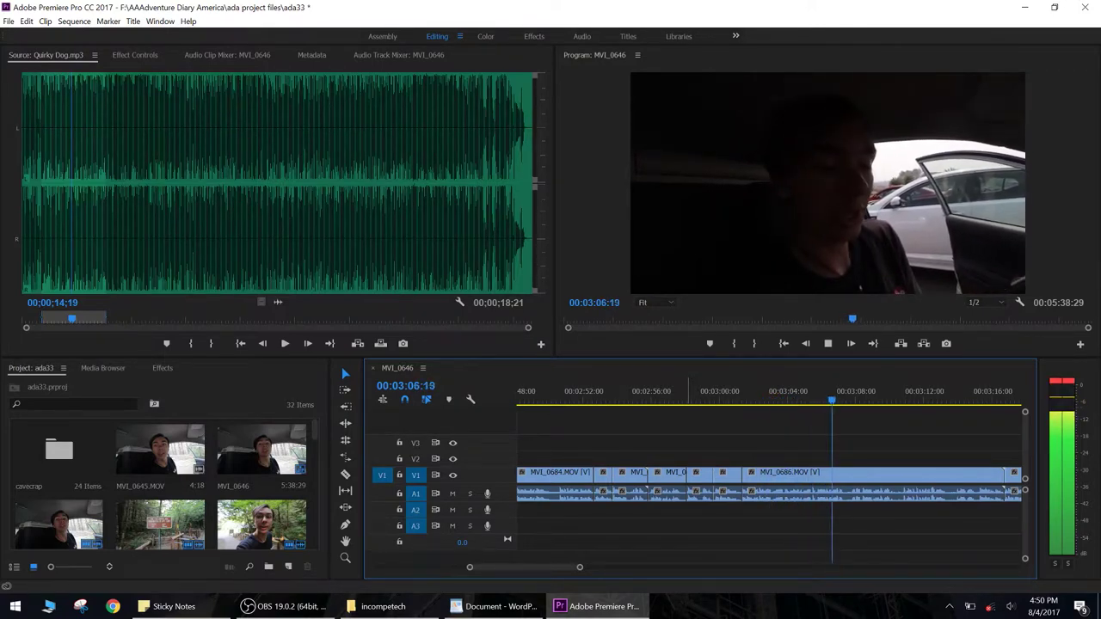
pyautogui.hotkey('ctrl', 'k')
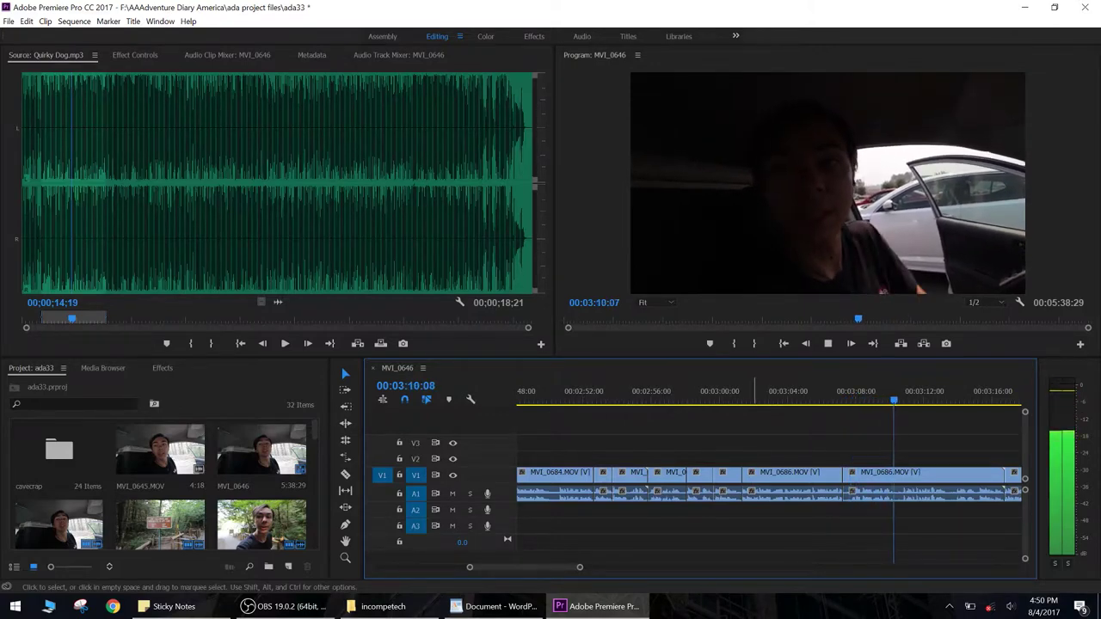
pyautogui.press('space')
pyautogui.press('q')
pyautogui.press('space')
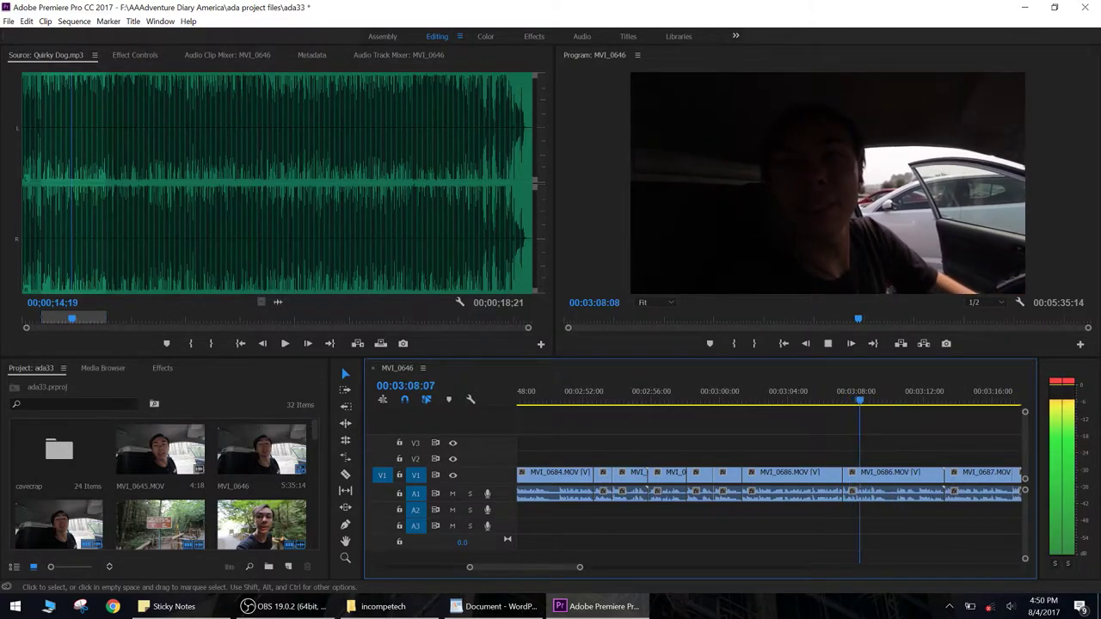
# Step: Cut MVI_0686 at about 00:03:09:26, ripple-trim about 16 frames off the start of the remaining piece and resume playback
pyautogui.hotkey('ctrl', 'k')
pyautogui.press('space')
pyautogui.press('q')
pyautogui.press('space')
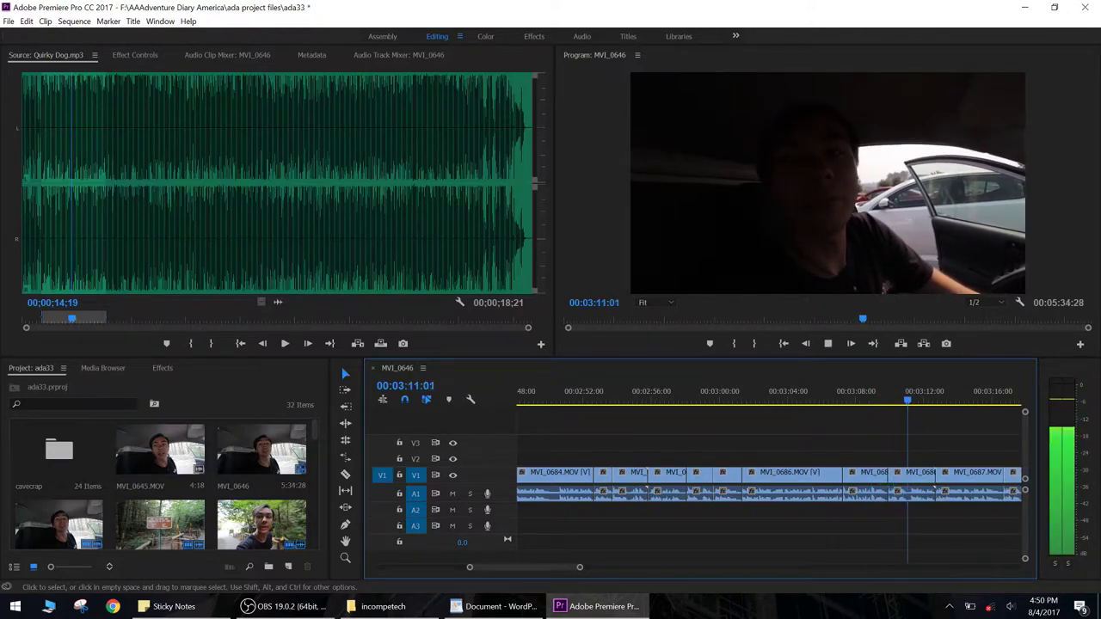
# Step: Play on from 00:03:12:19 into MVI_0690 and move back to about 00:03:28:17
pyautogui.press('space')
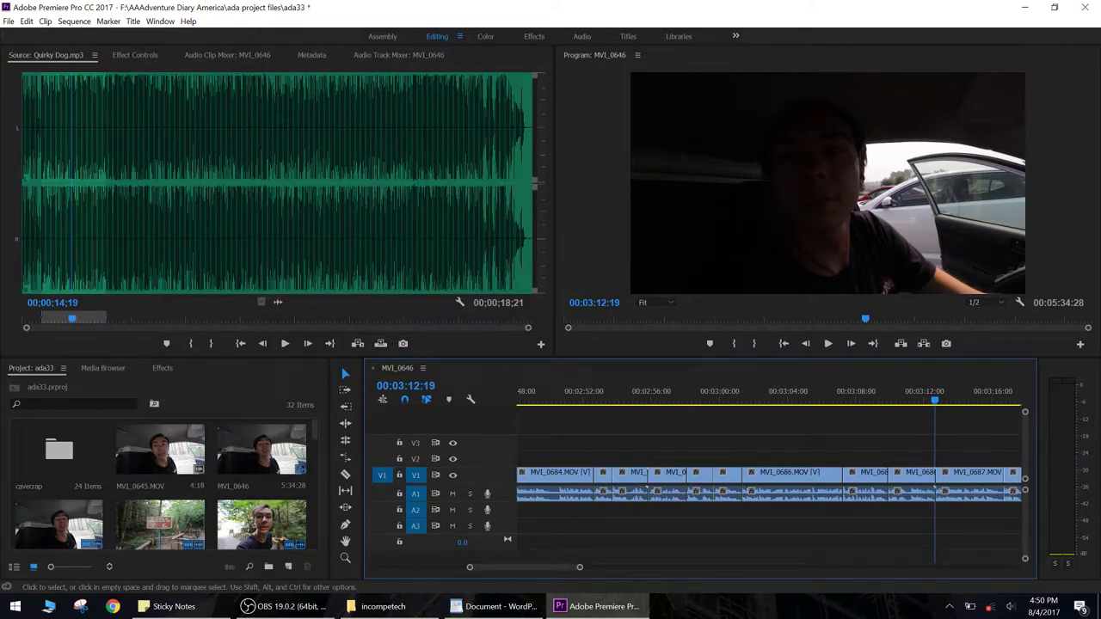
pyautogui.press('space')
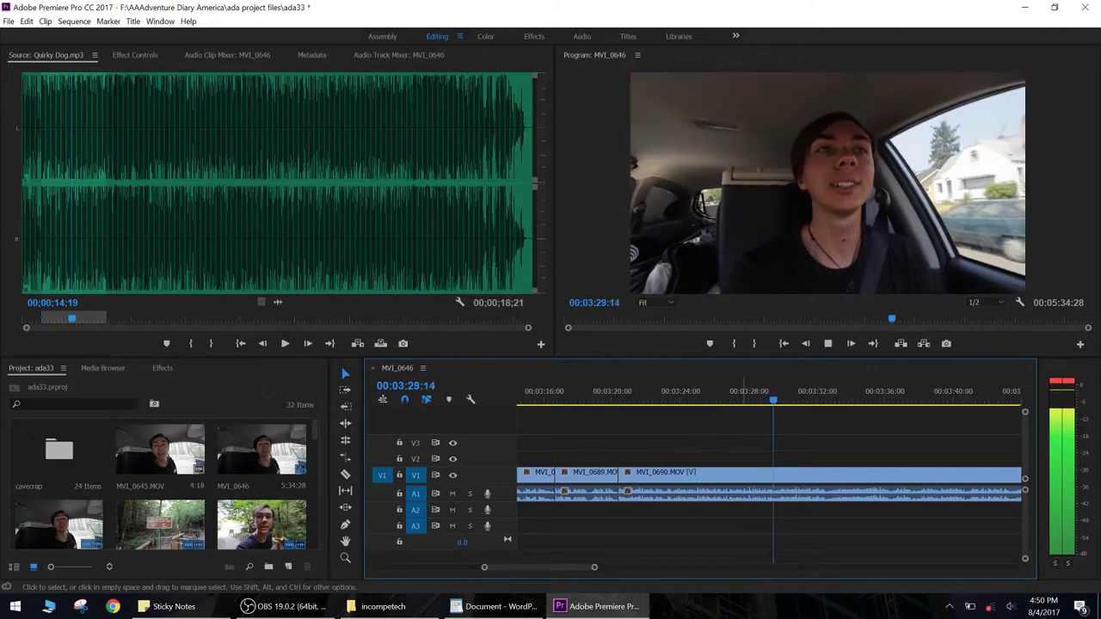
pyautogui.click(758, 392)
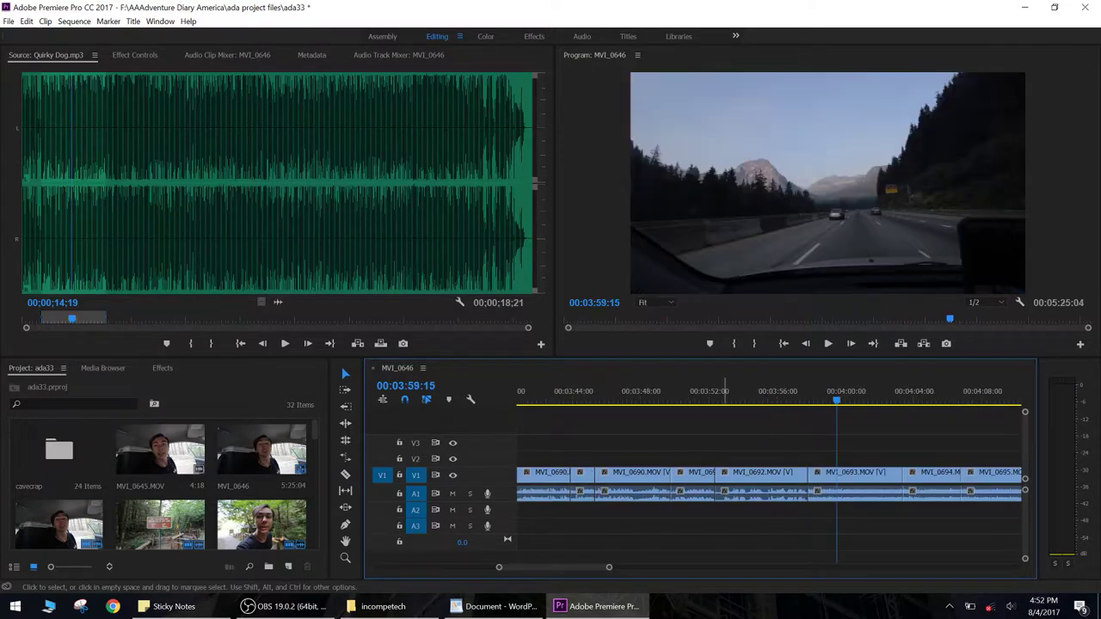
# Step: Look through the driving clips MVI_0693 to MVI_0696 and return to the start of MVI_0693 at 00:03:57:24
pyautogui.hscroll(4, 725, 482)
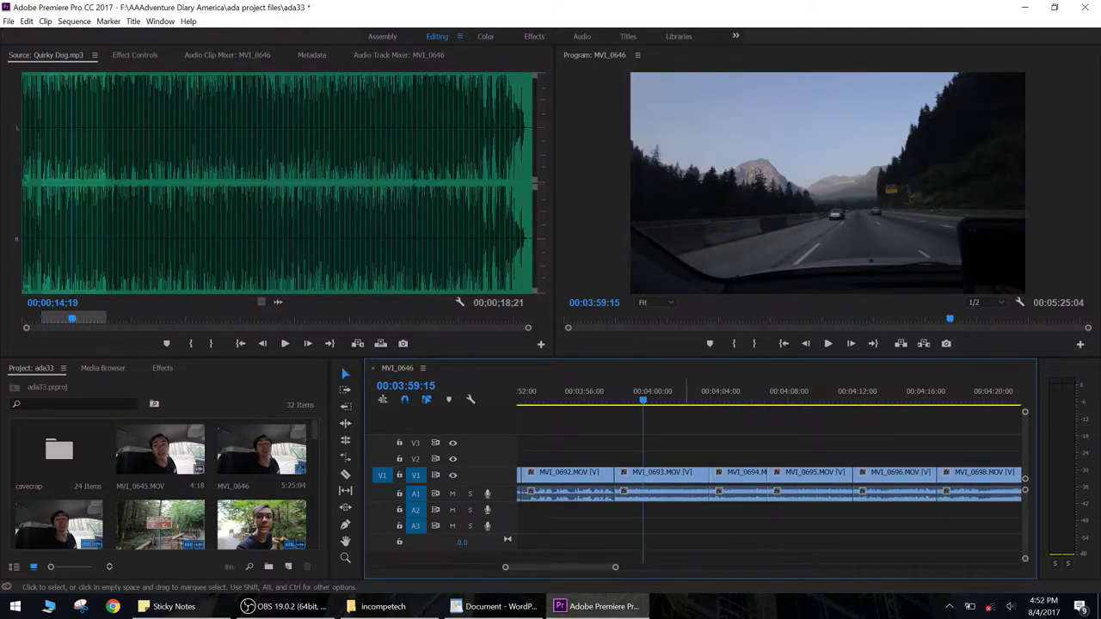
pyautogui.press('space')
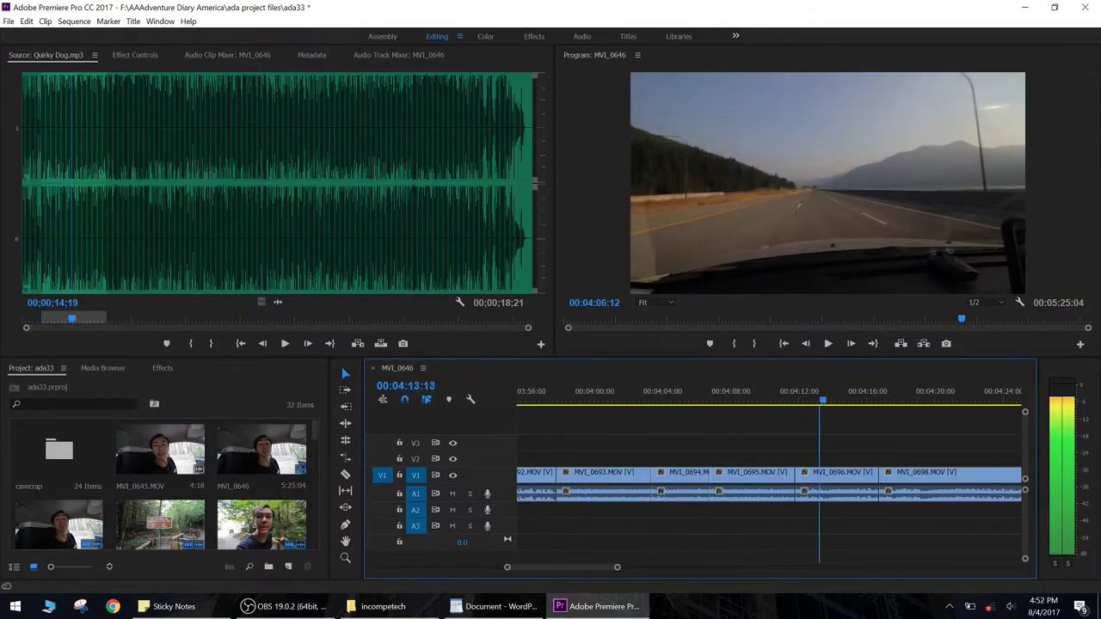
pyautogui.moveTo(929, 394); pyautogui.dragTo(564, 391)
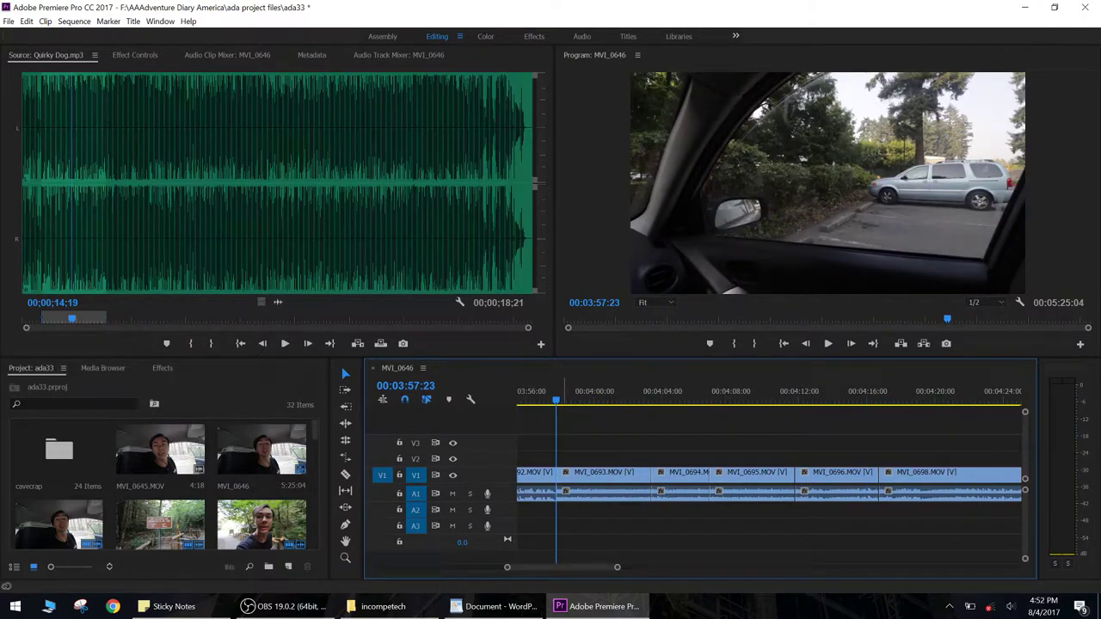
pyautogui.press('space')
pyautogui.press('space')
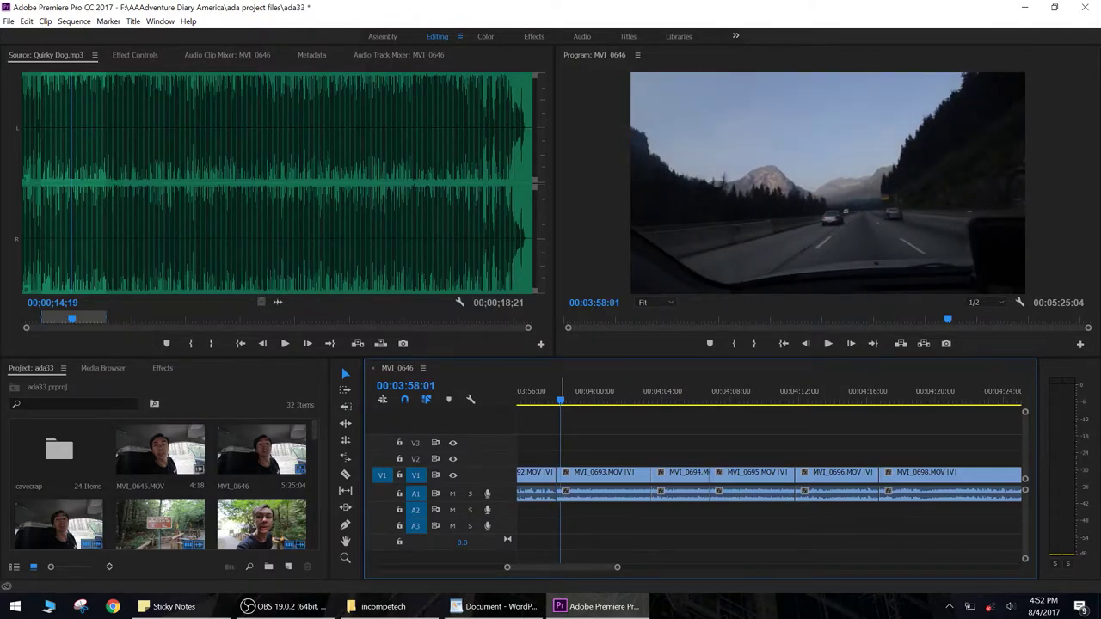
pyautogui.moveTo(564, 391); pyautogui.dragTo(558, 391)
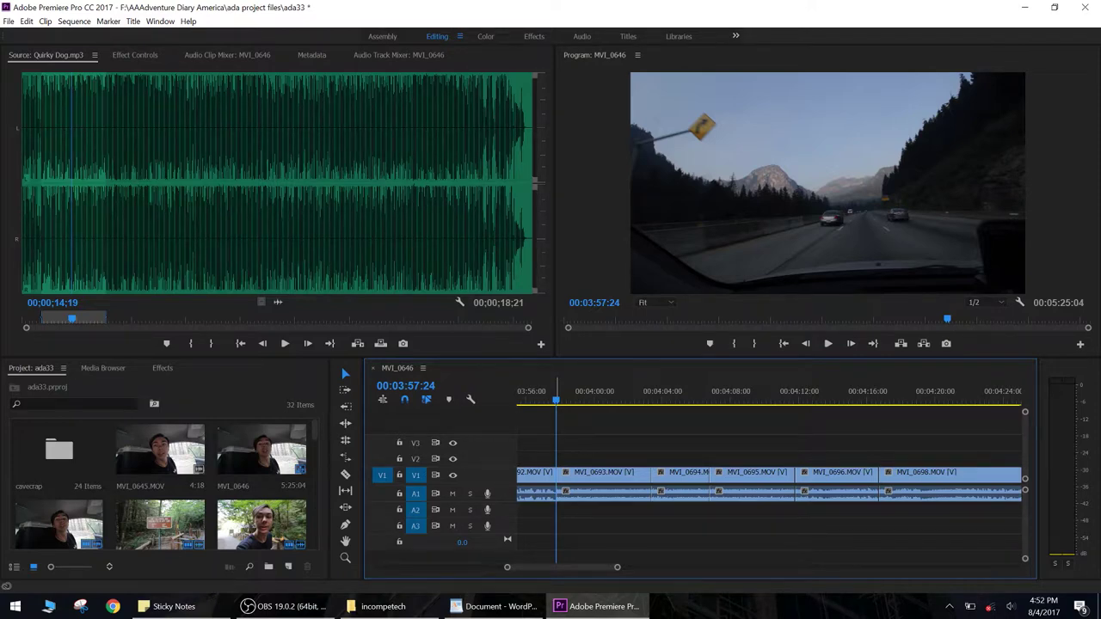
# Step: Cut MVI_0693 at 00:04:00:07 and ripple-delete the piece after the cut
pyautogui.press('space')
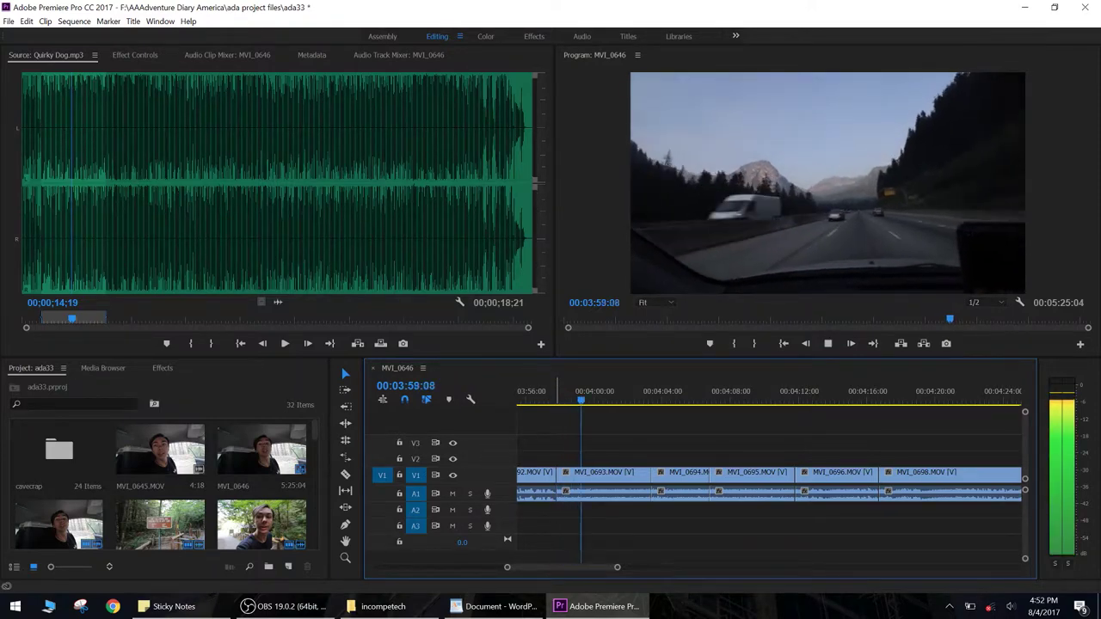
pyautogui.press('space')
pyautogui.hotkey('ctrl', 'k')
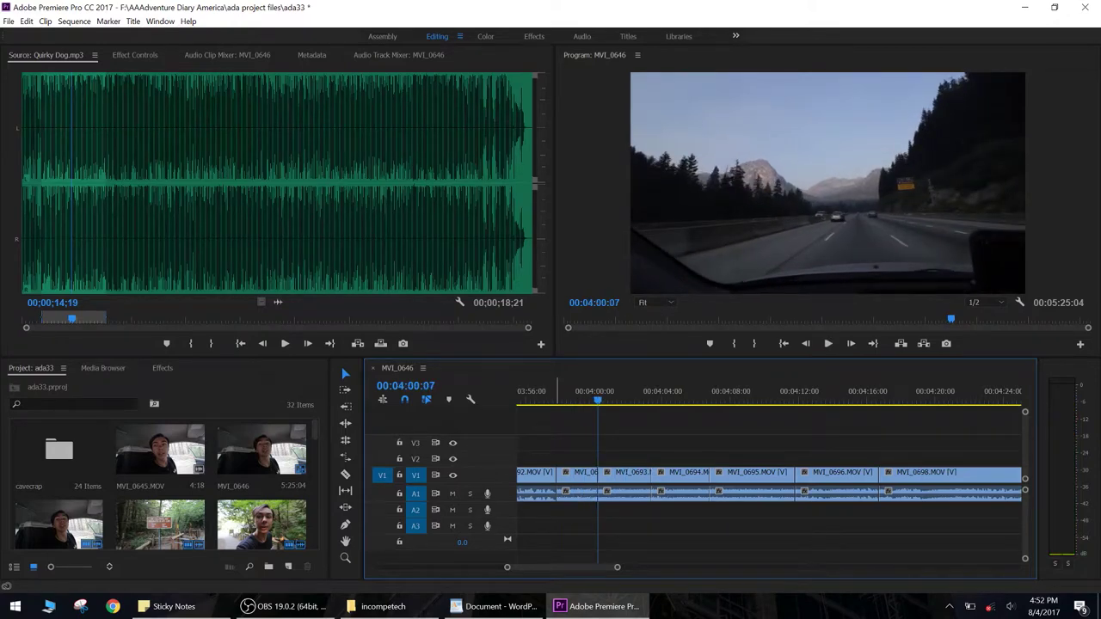
pyautogui.click(628, 474)
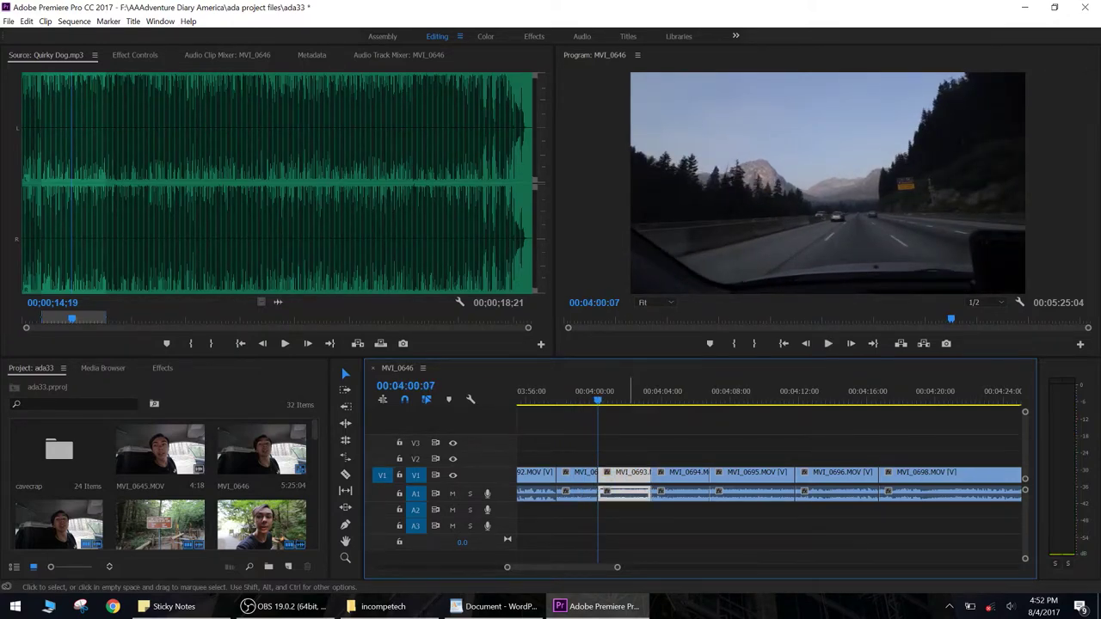
pyautogui.hotkey('shift', 'Delete')
# Step: Ripple-trim the end of MVI_0694 to 00:04:02:11 and the end of MVI_0695 to about 00:04:04:26 during playback
pyautogui.press('space')
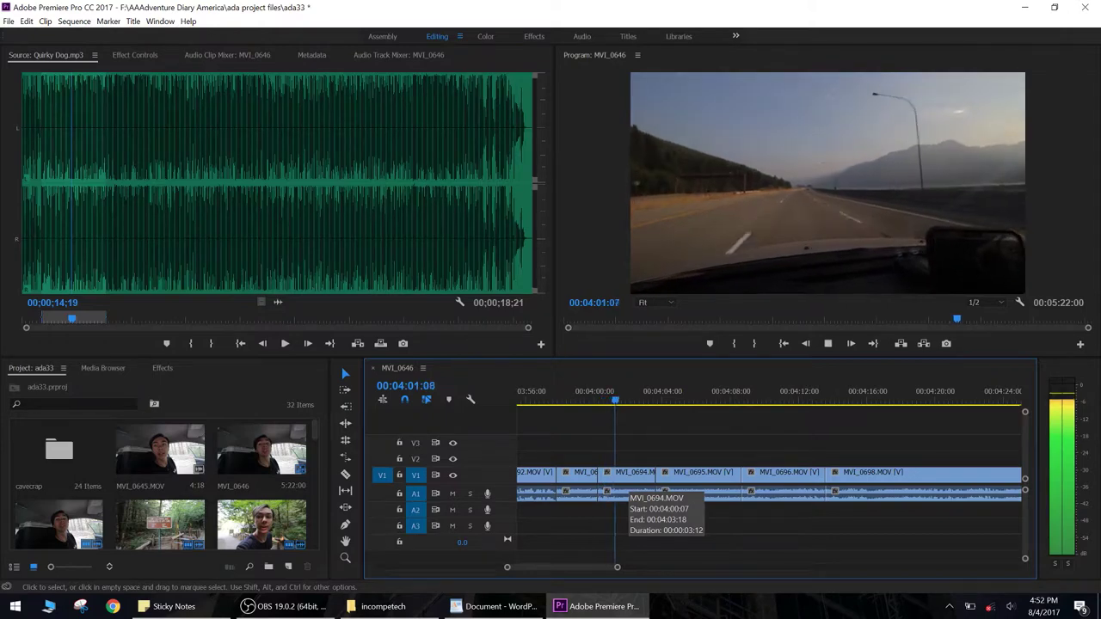
pyautogui.press('space')
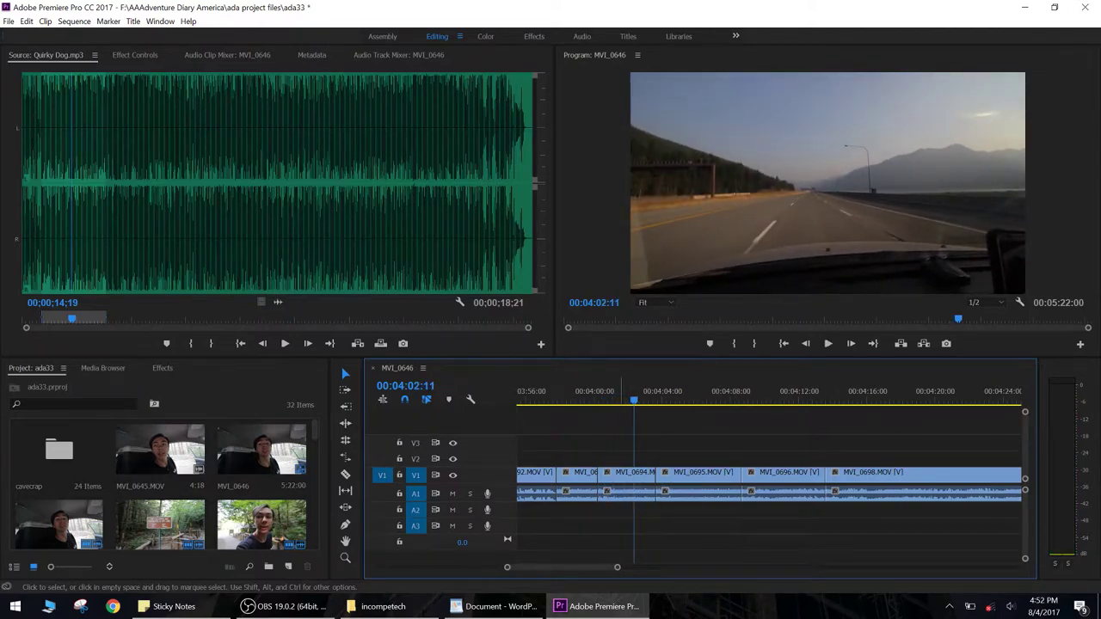
pyautogui.press('w')
pyautogui.press('space')
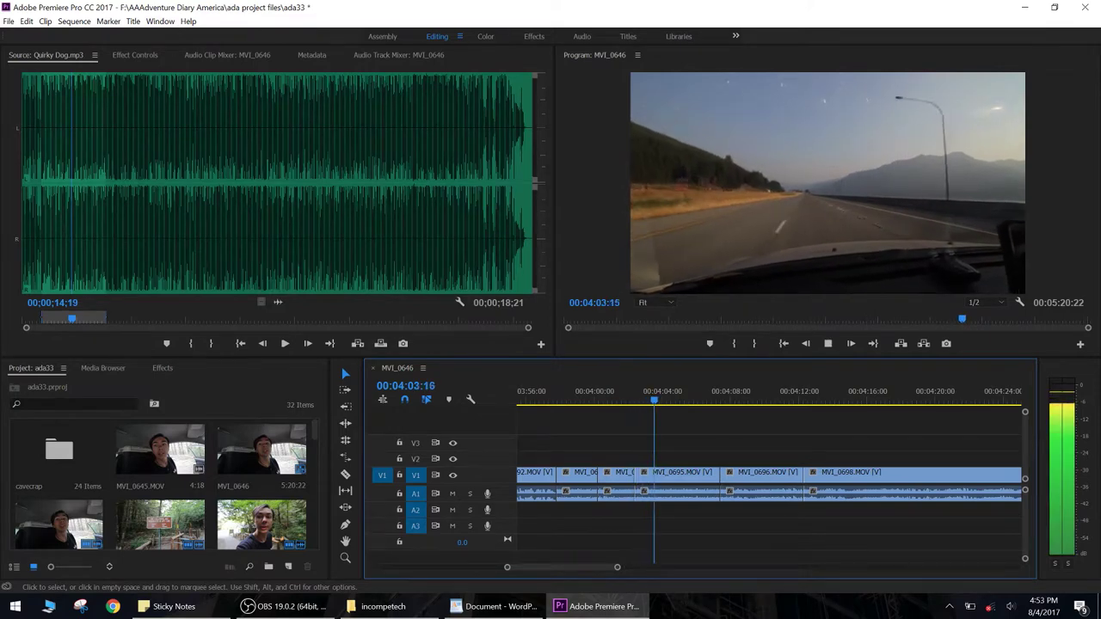
pyautogui.press('space')
pyautogui.press('w')
pyautogui.press('space')
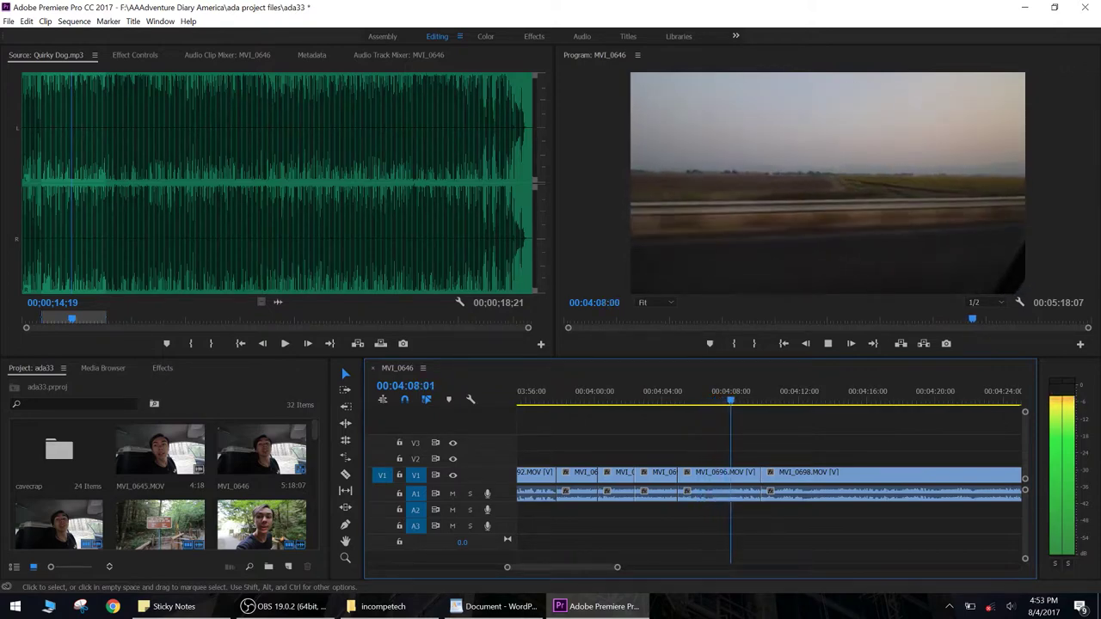
# Step: Review MVI_0696 from its start through to the opening of MVI_0698, stopping at 00:04:10:09
pyautogui.press('space')
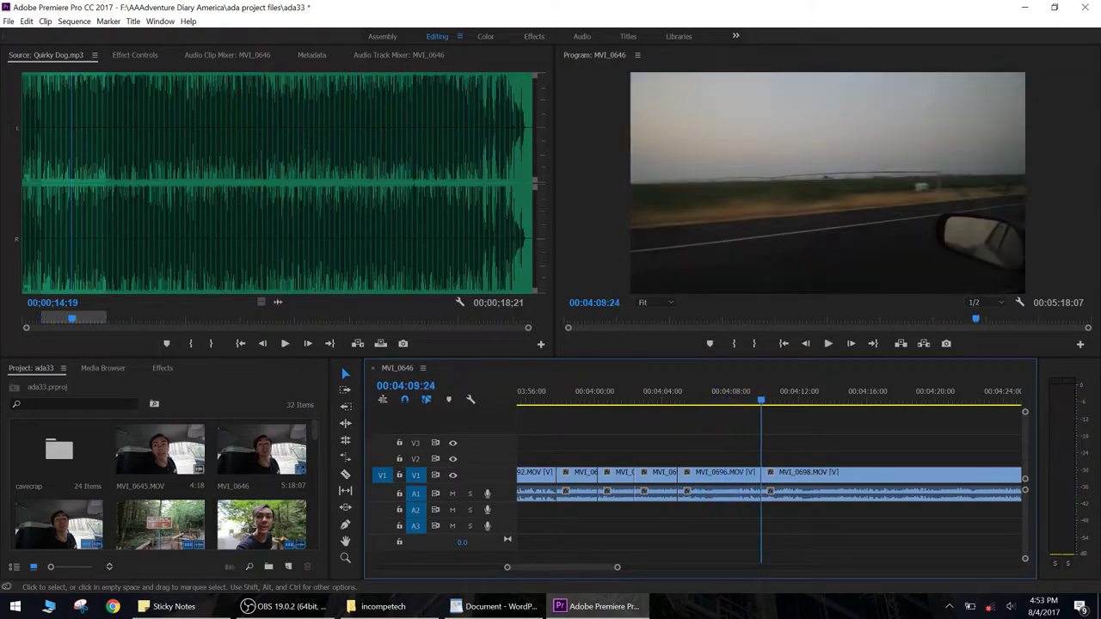
pyautogui.moveTo(685, 398); pyautogui.dragTo(676, 398)
pyautogui.press('space')
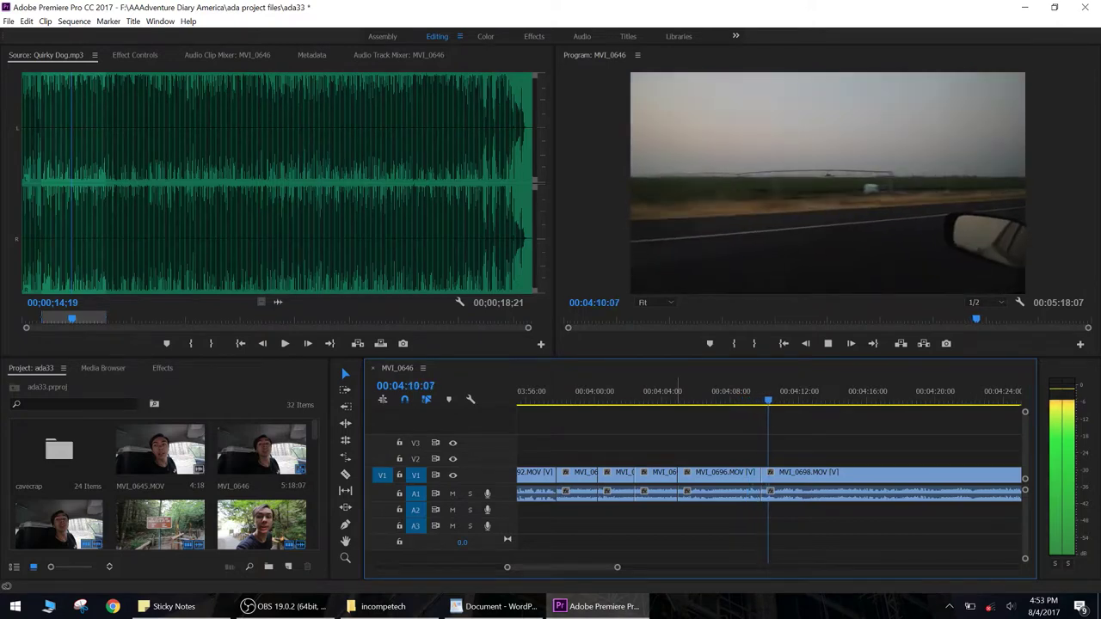
pyautogui.press('space')
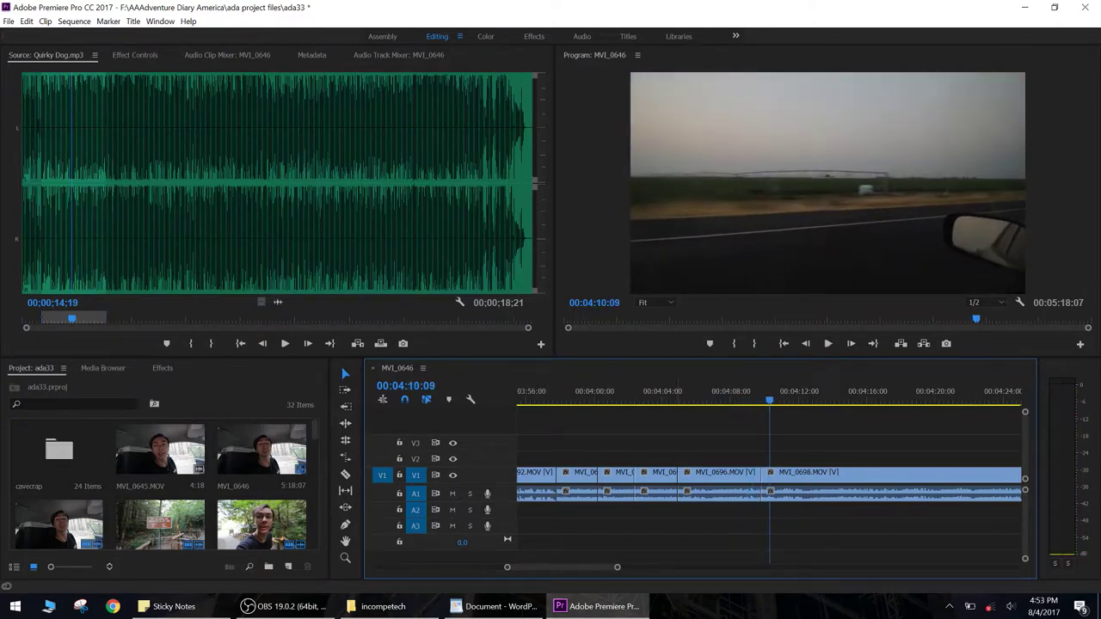
# Step: Check the road shot in MVI_0694 at 00:04:01:07 and ripple-delete the whole MVI_0694 clip
pyautogui.moveTo(574, 398); pyautogui.dragTo(616, 395)
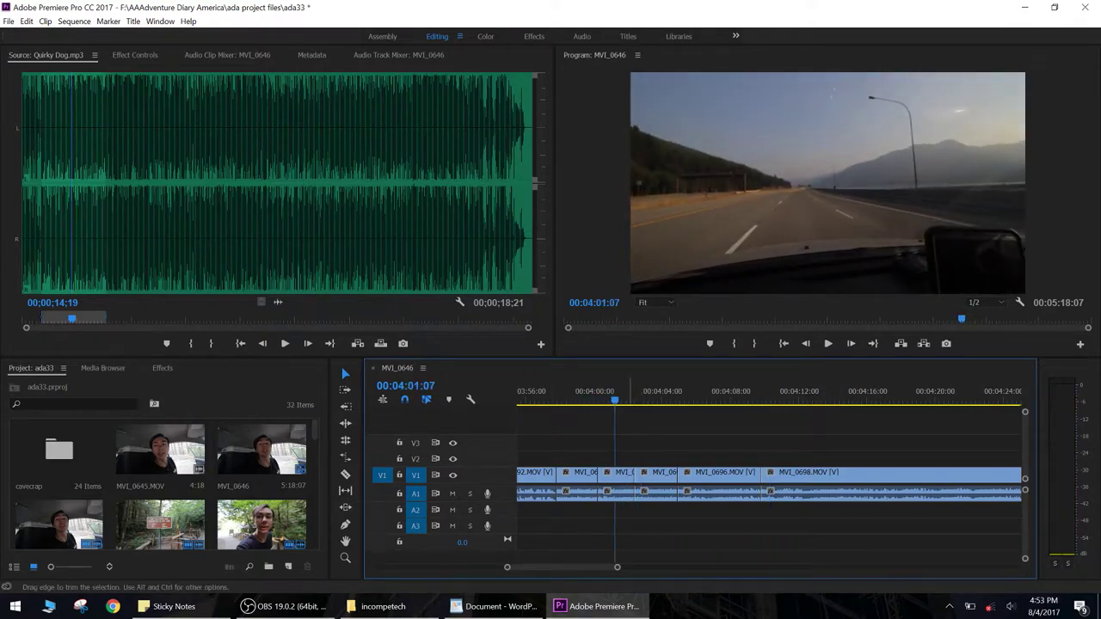
pyautogui.click(626, 476)
pyautogui.hotkey('shift', 'Delete')
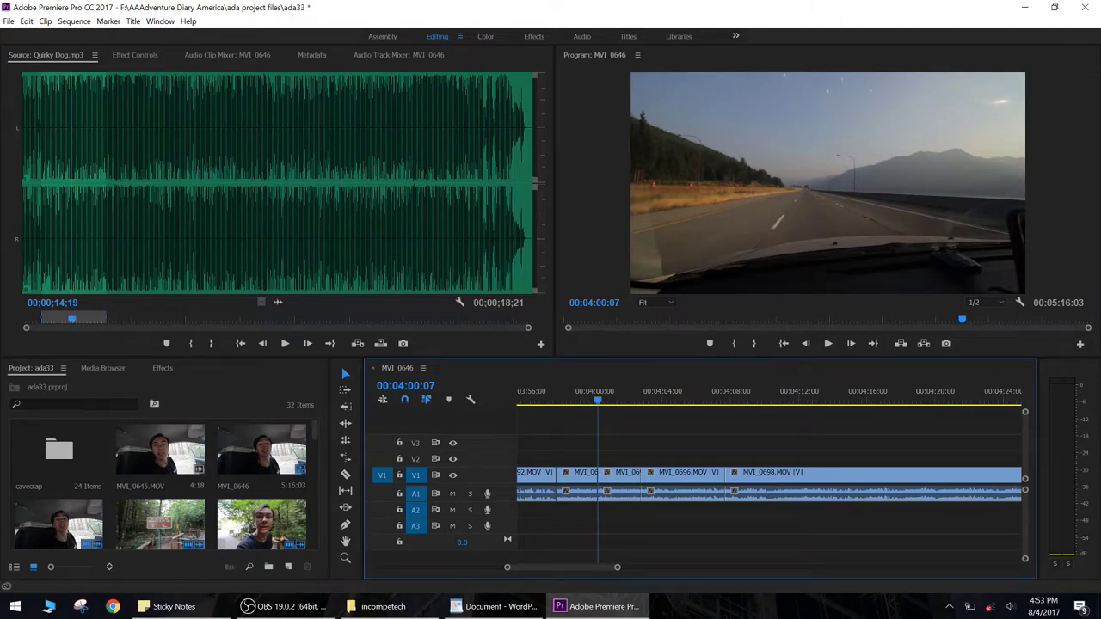
# Step: Play from 00:04:00:07 and scrub through MVI_0695 and MVI_0696 to review the shortened driving sequence
pyautogui.press('space')
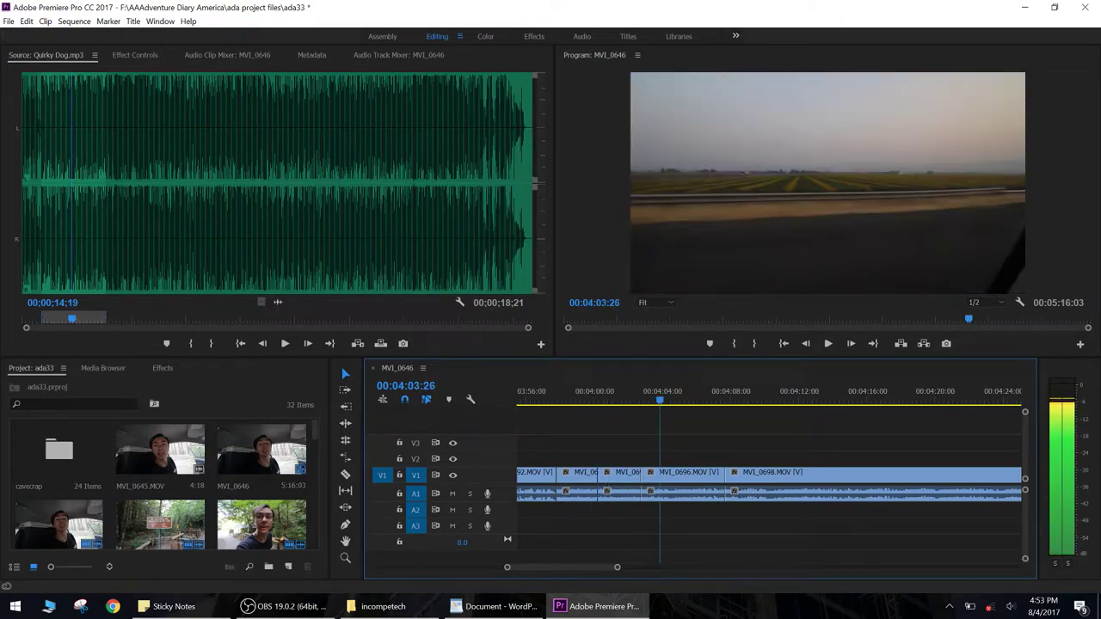
pyautogui.press('space')
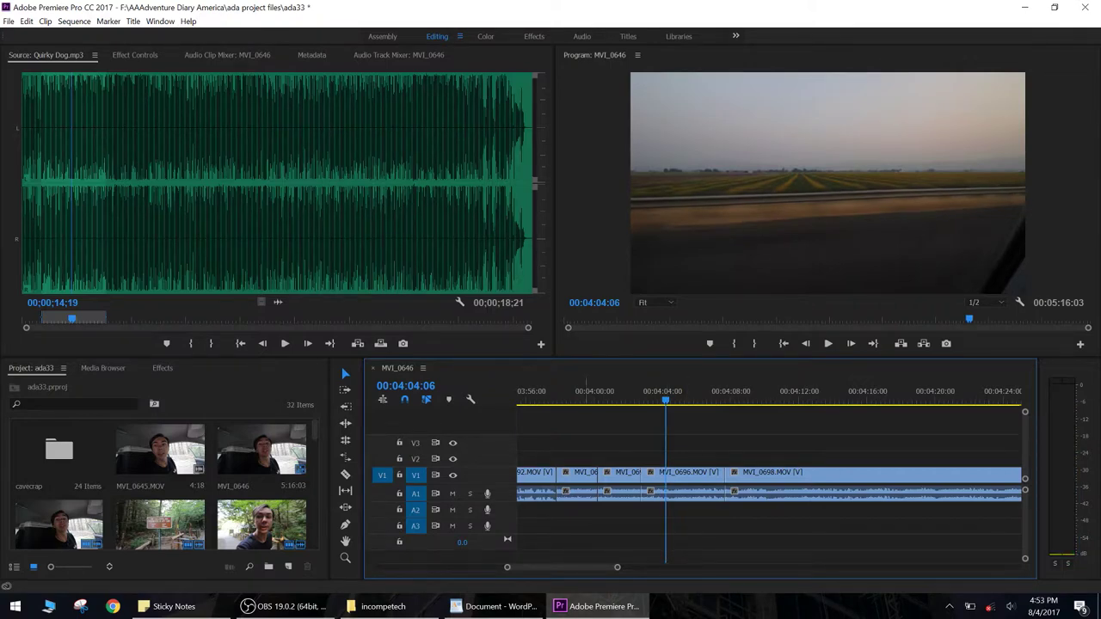
pyautogui.moveTo(586, 392); pyautogui.dragTo(618, 392)
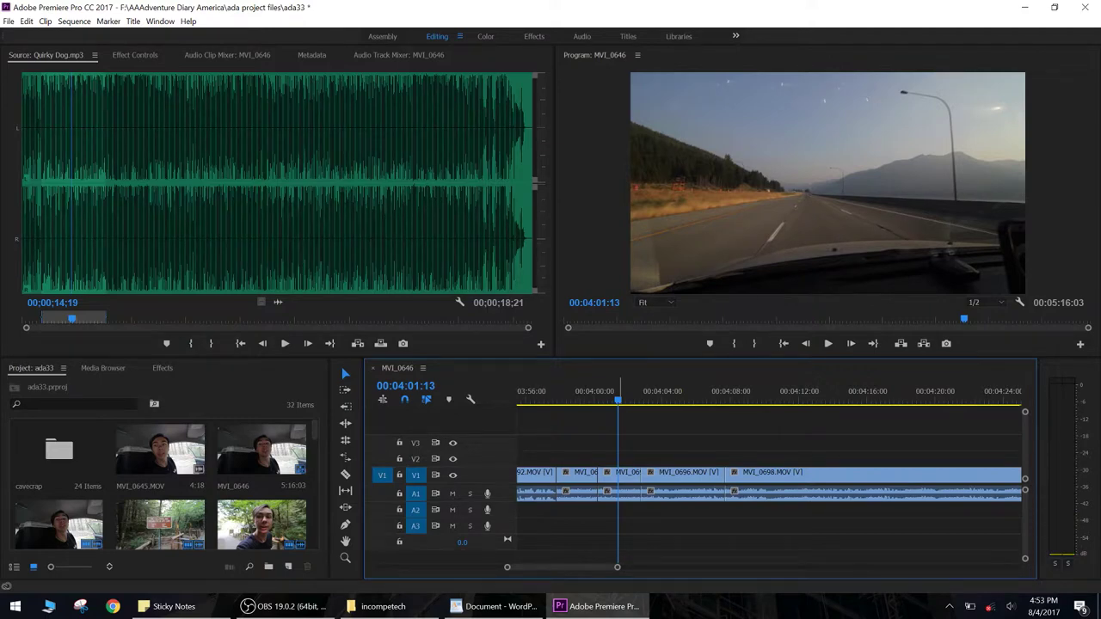
pyautogui.click(685, 396)
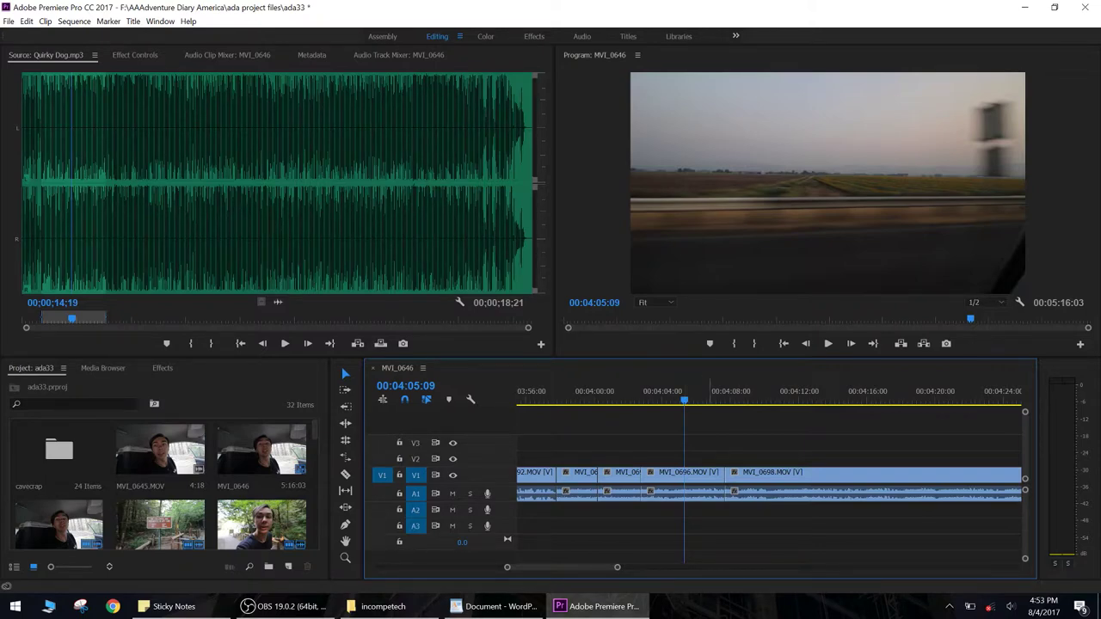
pyautogui.click(719, 394)
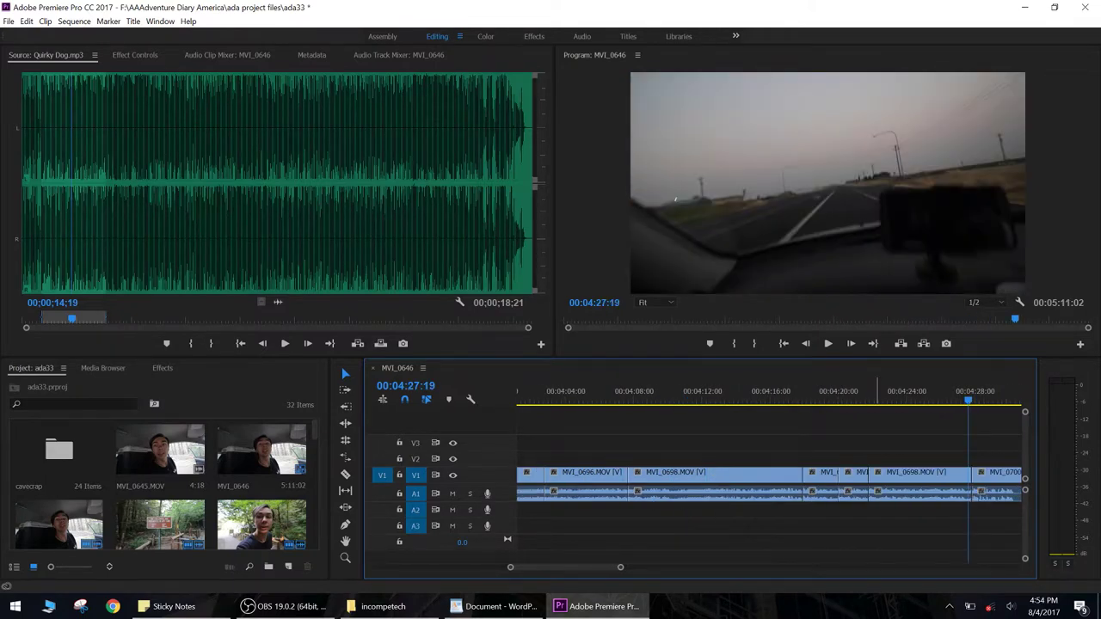
# Step: Check the cut from MVI_0698 to MVI_0700 frame by frame from 00:04:27:19, then play into MVI_0700
pyautogui.scroll(-3, 871, 558)
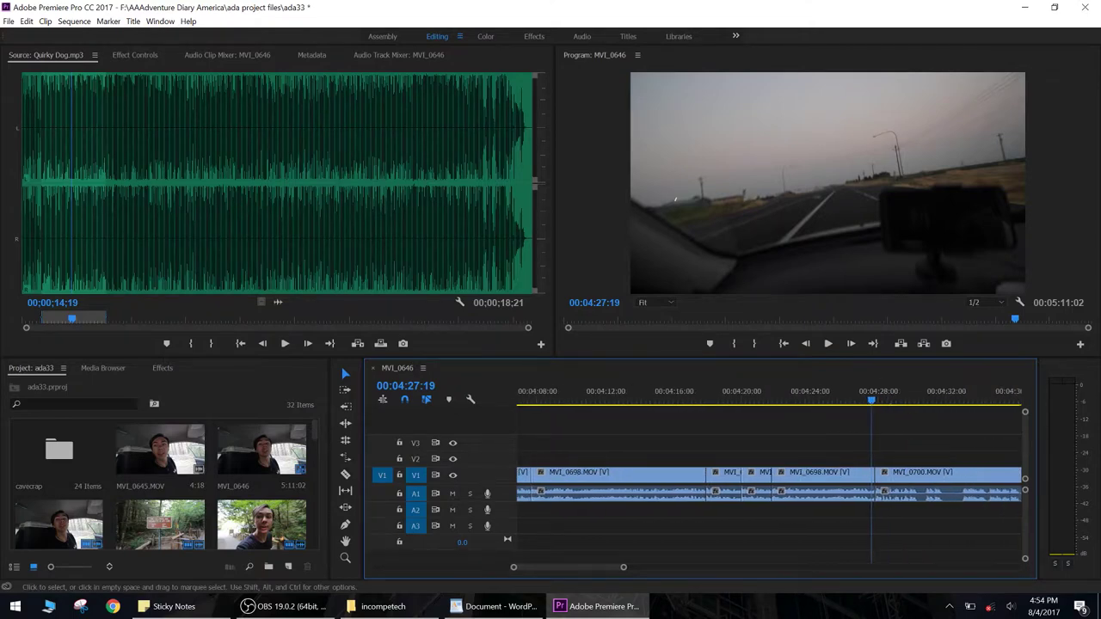
pyautogui.scroll(-1, 872, 558)
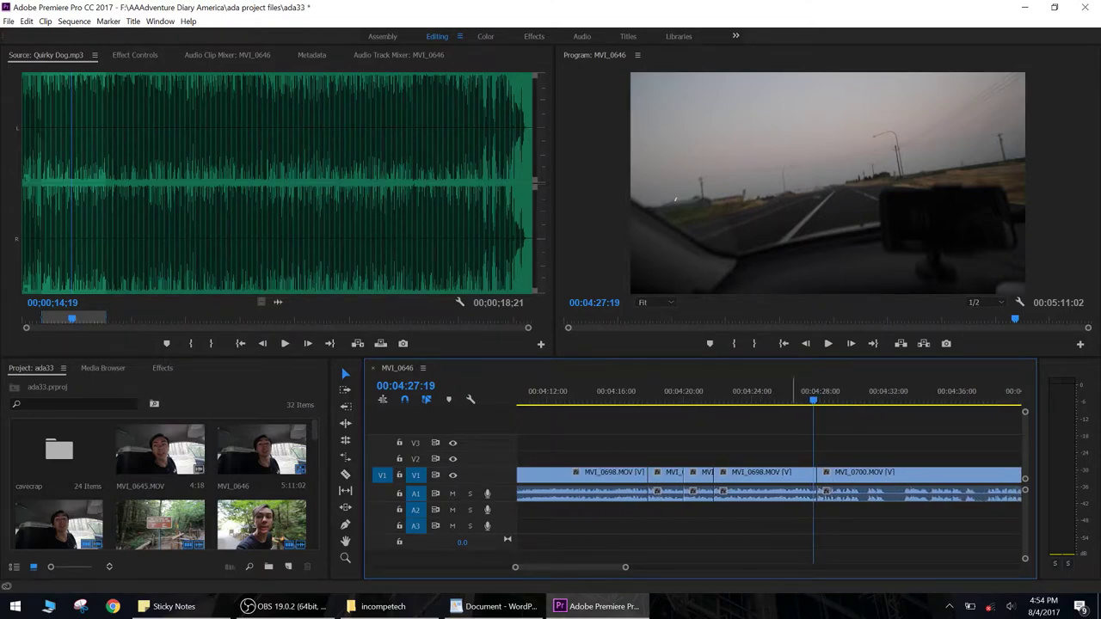
pyautogui.press('Left')
pyautogui.press('Left')
pyautogui.press('Left')
pyautogui.press('Right')
pyautogui.press('Right')
pyautogui.press('Right')
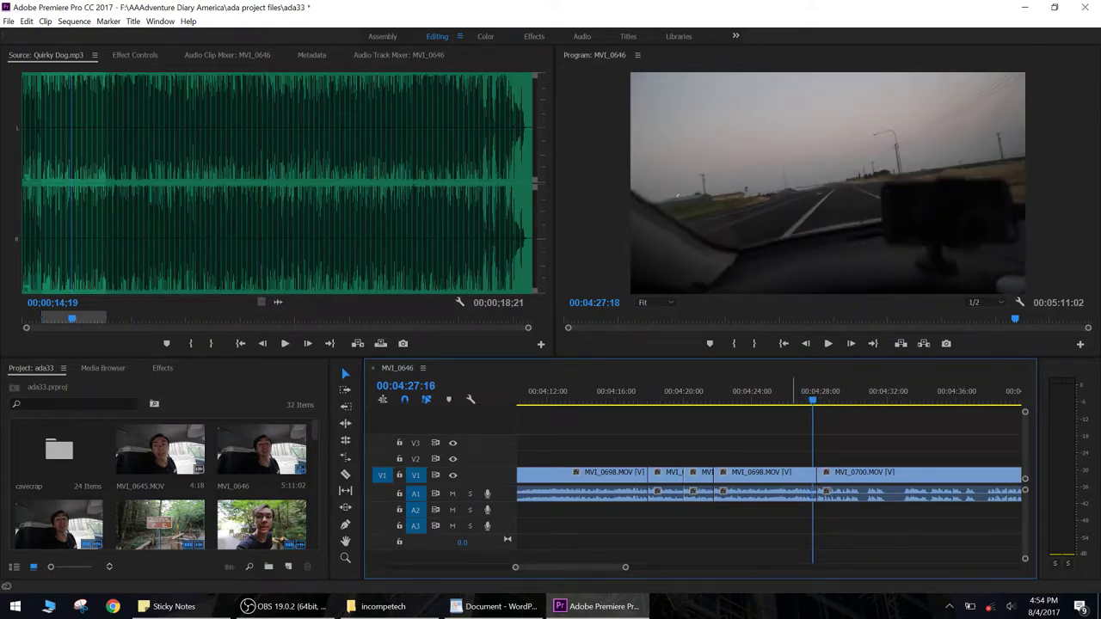
pyautogui.press('Right')
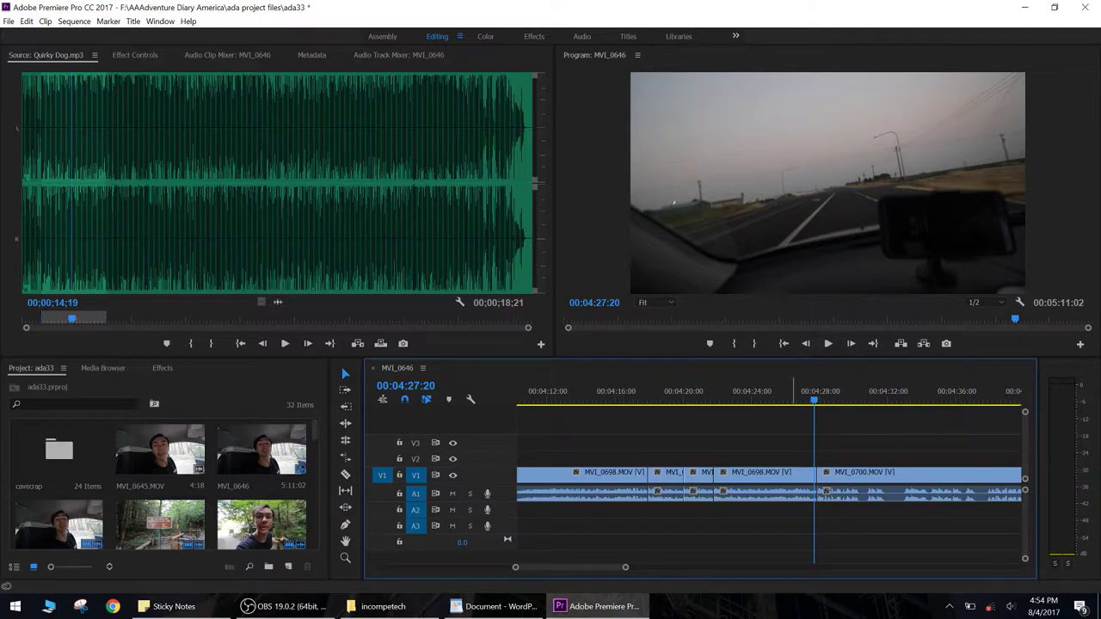
pyautogui.press('Right')
pyautogui.press('Right')
pyautogui.press('Right')
pyautogui.press('Right')
pyautogui.press('Right')
pyautogui.press('Right')
pyautogui.press('space')
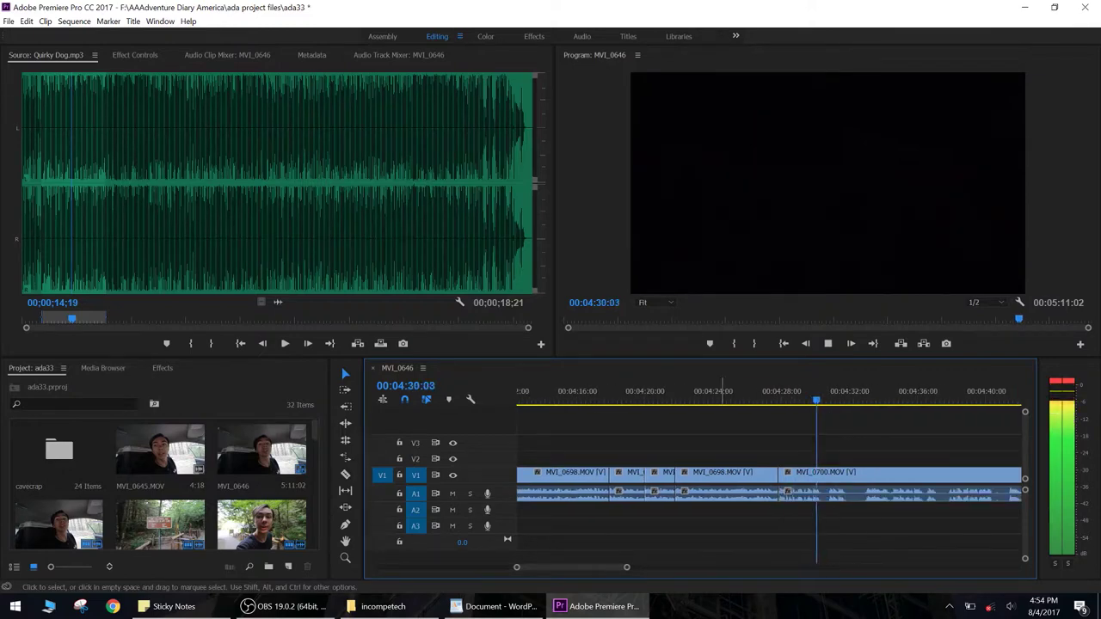
# Step: Split MVI_0700 at 00:04:30:11 and ripple-trim the pauses out of it up to 00:04:32:13
pyautogui.press('space')
pyautogui.press('Left')
pyautogui.scroll(-5, 769, 482)
pyautogui.scroll(4, 769, 482)
pyautogui.click(667, 394)
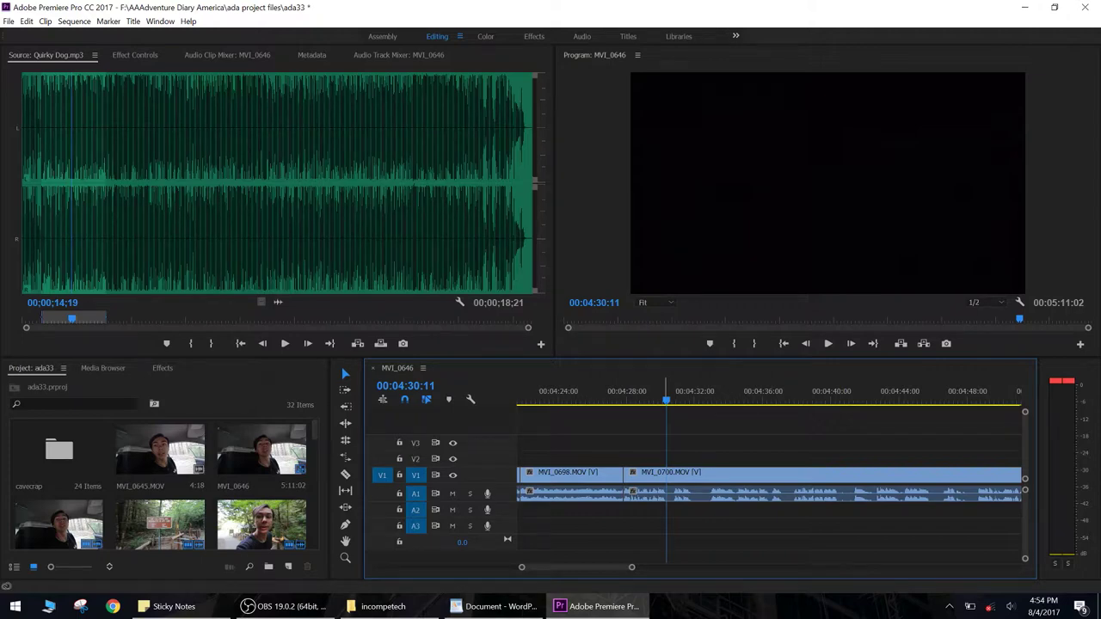
pyautogui.hotkey('ctrl', 'k')
pyautogui.press('space')
pyautogui.press('space')
pyautogui.press('q')
pyautogui.press('space')
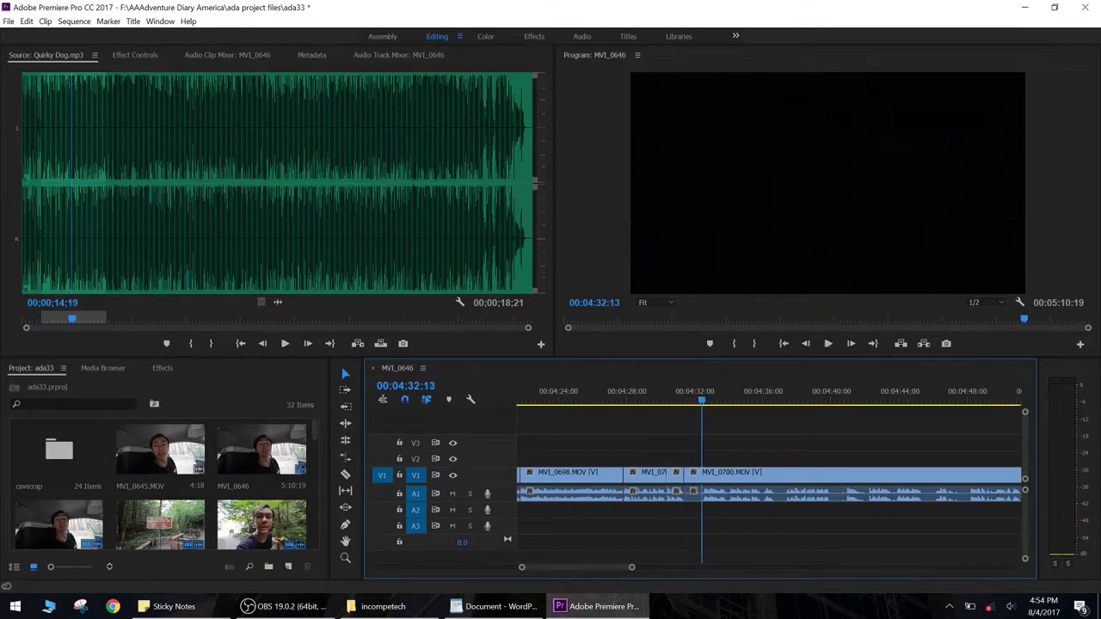
pyautogui.press('q')
pyautogui.press('space')
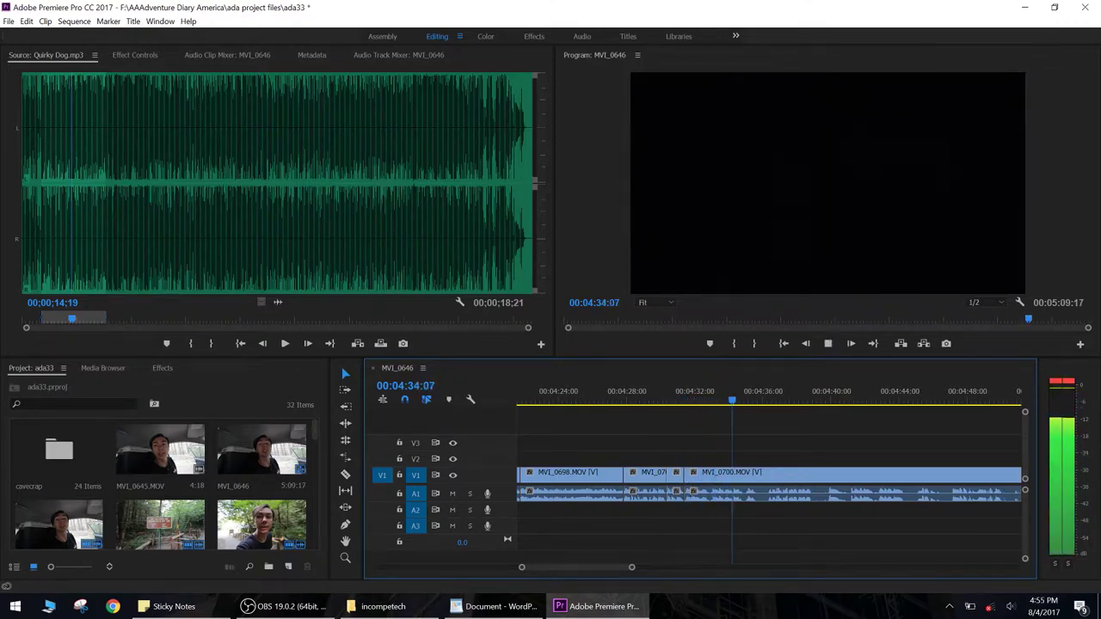
# Step: Split MVI_0700 at about 00:04:35:22 and 00:04:38:07 during playback and ripple-trim the pause after each cut
pyautogui.hotkey('ctrl', 'k')
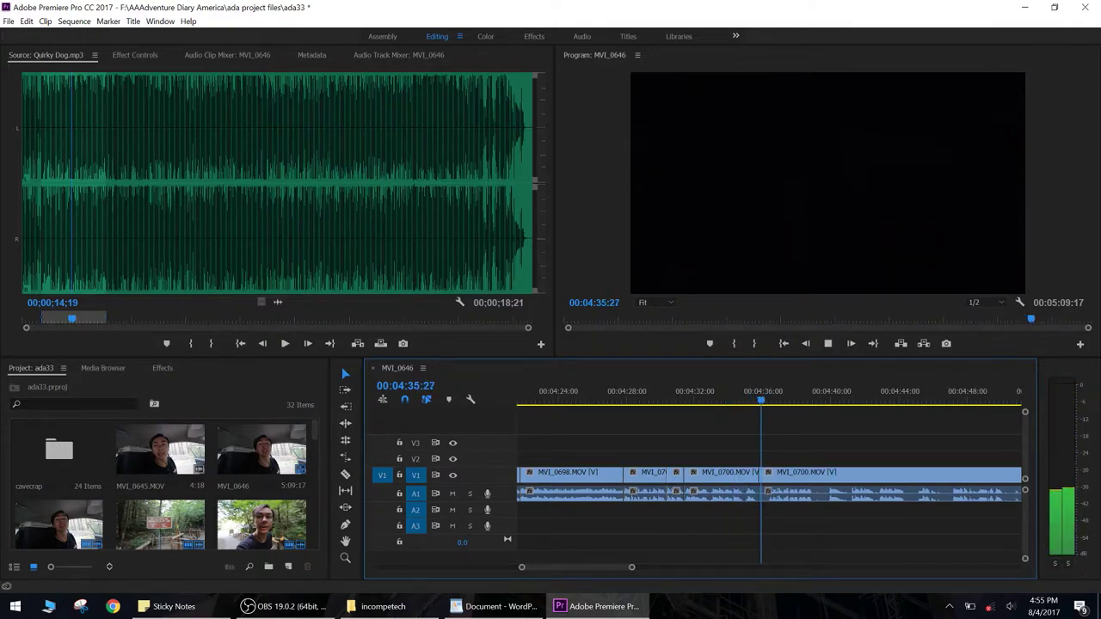
pyautogui.press('q')
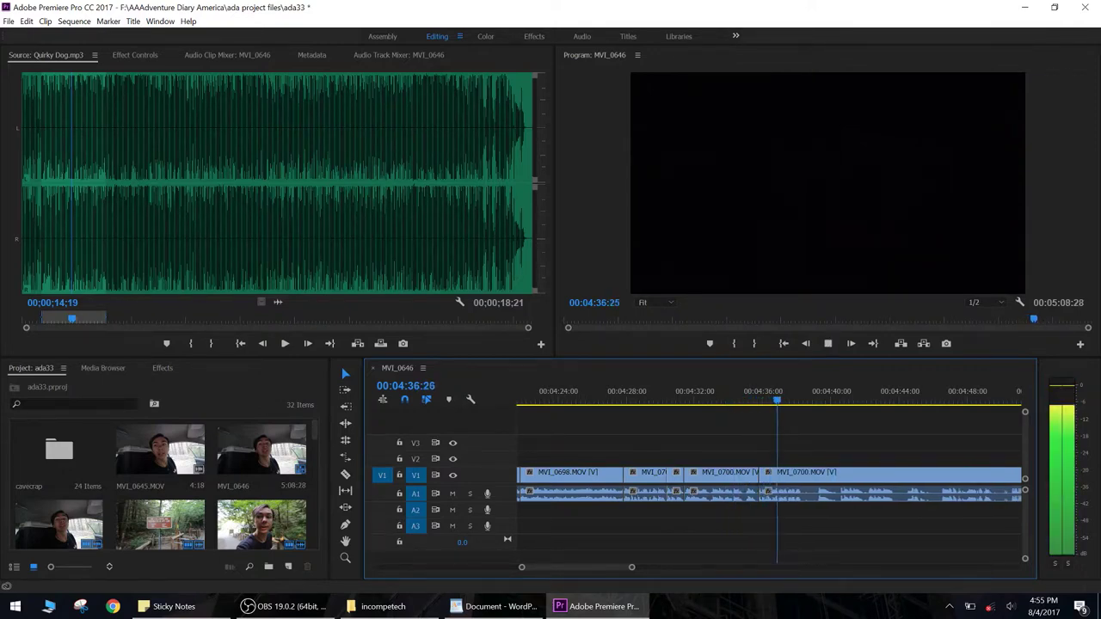
pyautogui.hotkey('ctrl', 'k')
pyautogui.press('q')
pyautogui.press('space')
pyautogui.press('Up')
pyautogui.press('space')
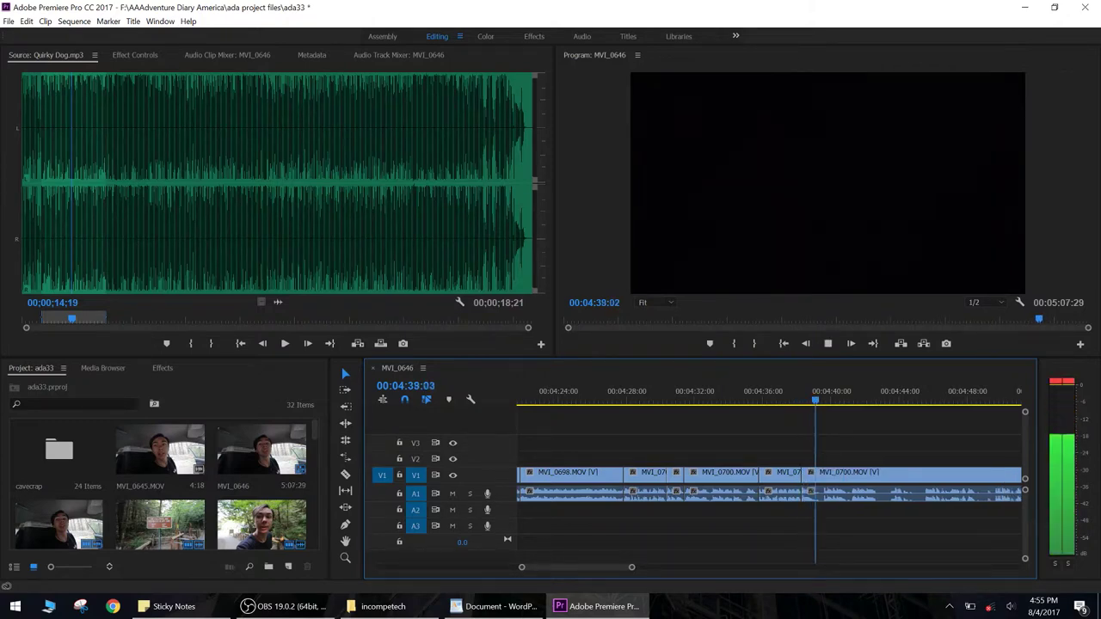
# Step: Ripple-trim another pause in MVI_0700 after 00:04:38:07, then split at about 00:04:41:13 and remove the pause up to 00:04:42:08
pyautogui.hotkey('ctrl', 'k')
pyautogui.press('q')
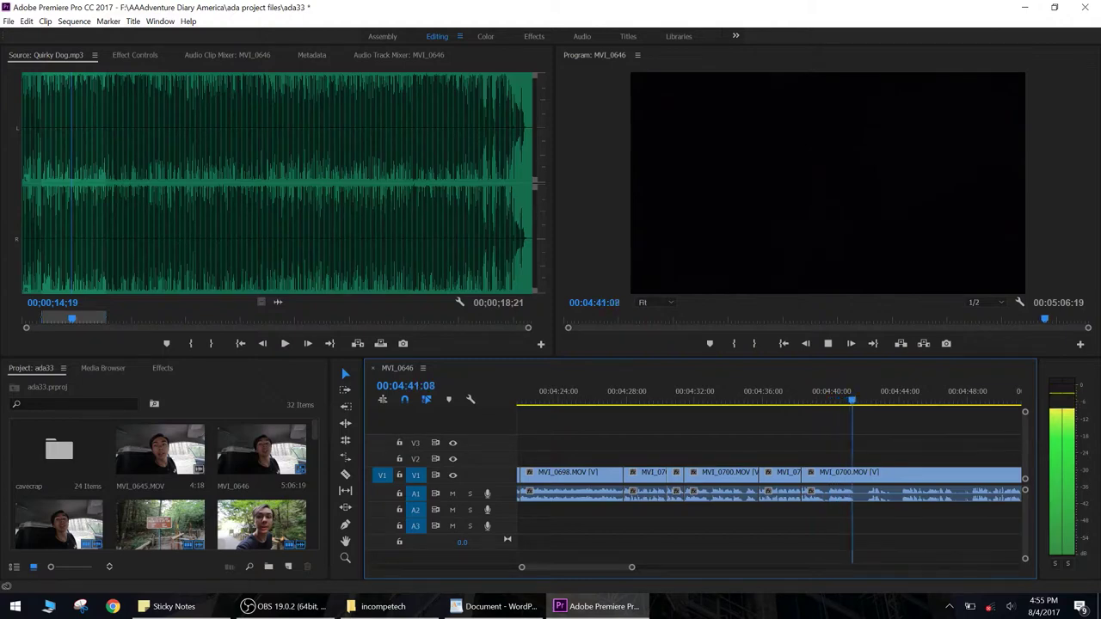
pyautogui.hotkey('ctrl', 'k')
pyautogui.press('space')
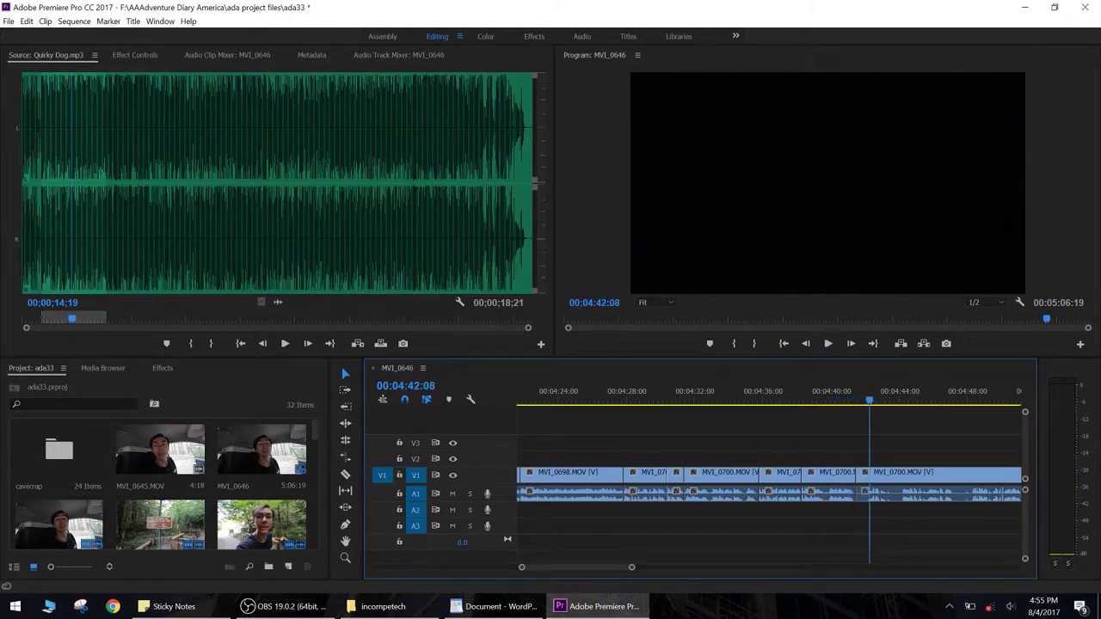
pyautogui.press('q')
pyautogui.press('space')
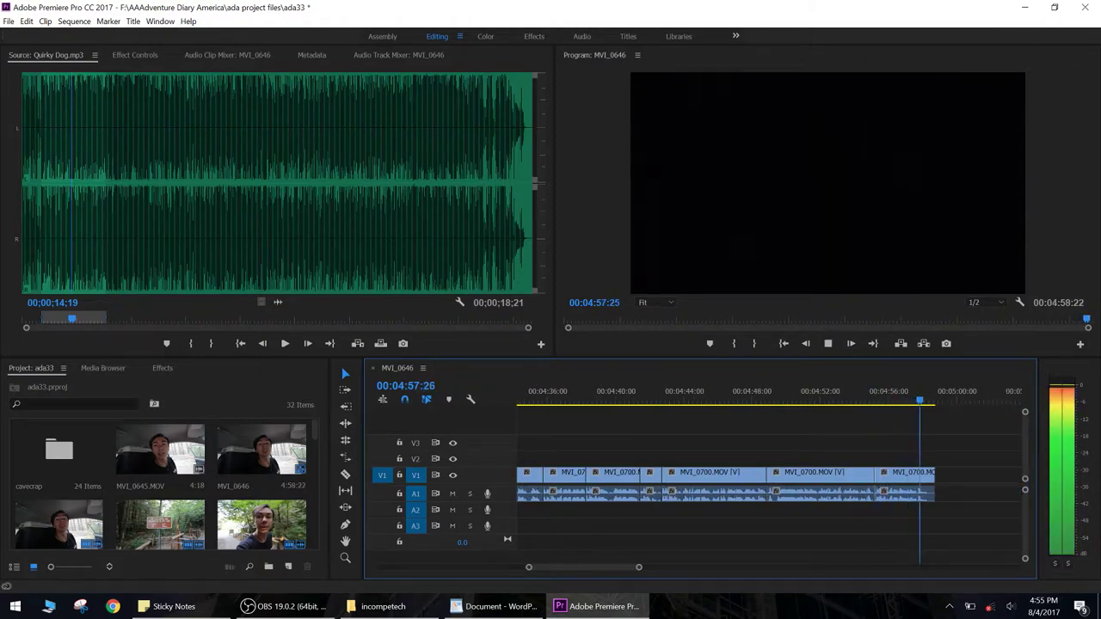
# Step: Ripple-trim the end of the last MVI_0700 clip to 00:04:58:13 and save the project
pyautogui.press('w')
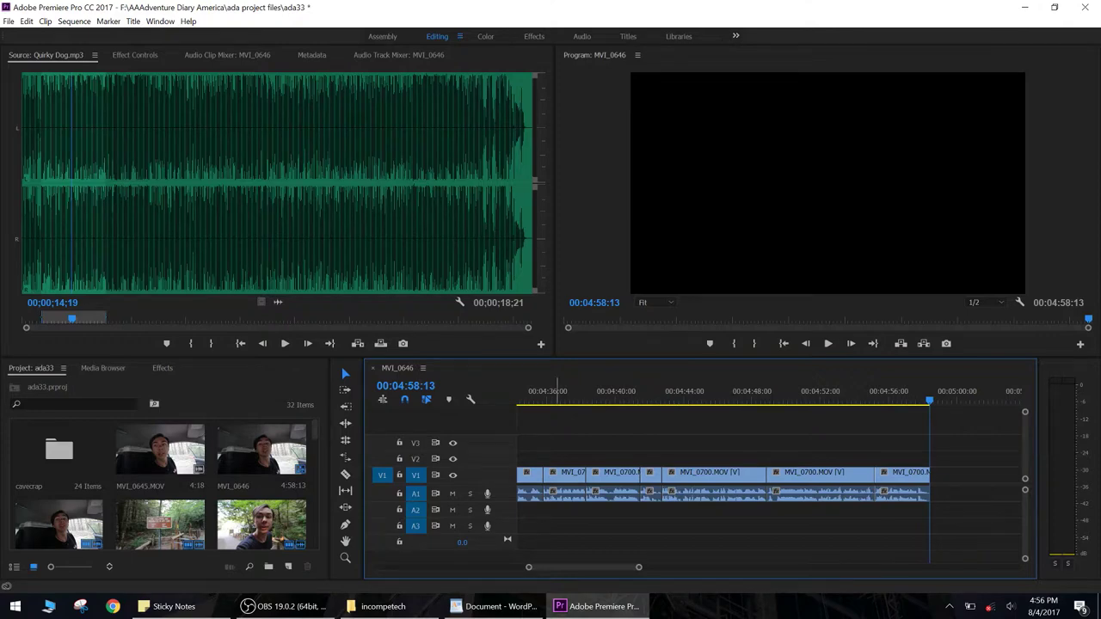
pyautogui.scroll(-3, 581, 389)
pyautogui.press('\\')
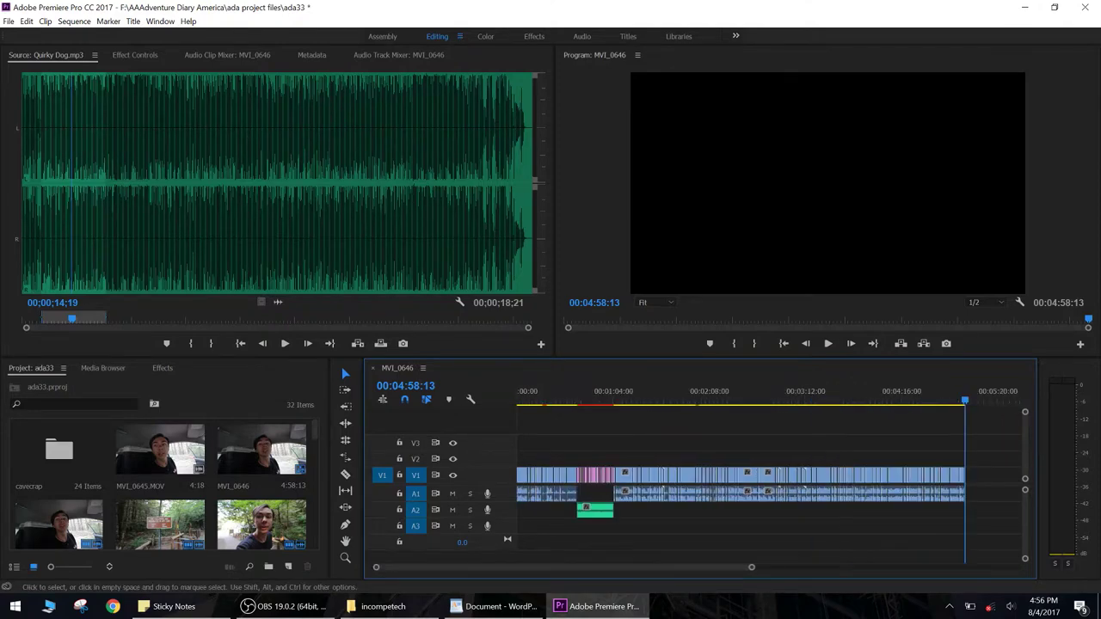
pyautogui.moveTo(616, 393); pyautogui.dragTo(517, 394)
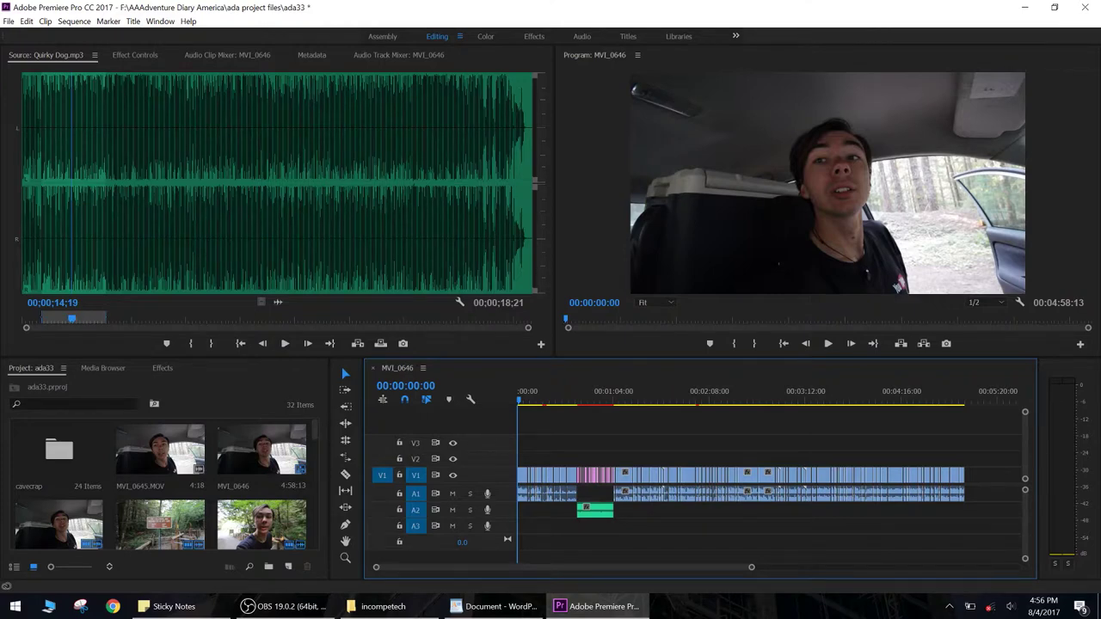
pyautogui.hotkey('ctrl', 's')
pyautogui.click(8, 20)
pyautogui.moveTo(52, 349)
pyautogui.click(225, 349)
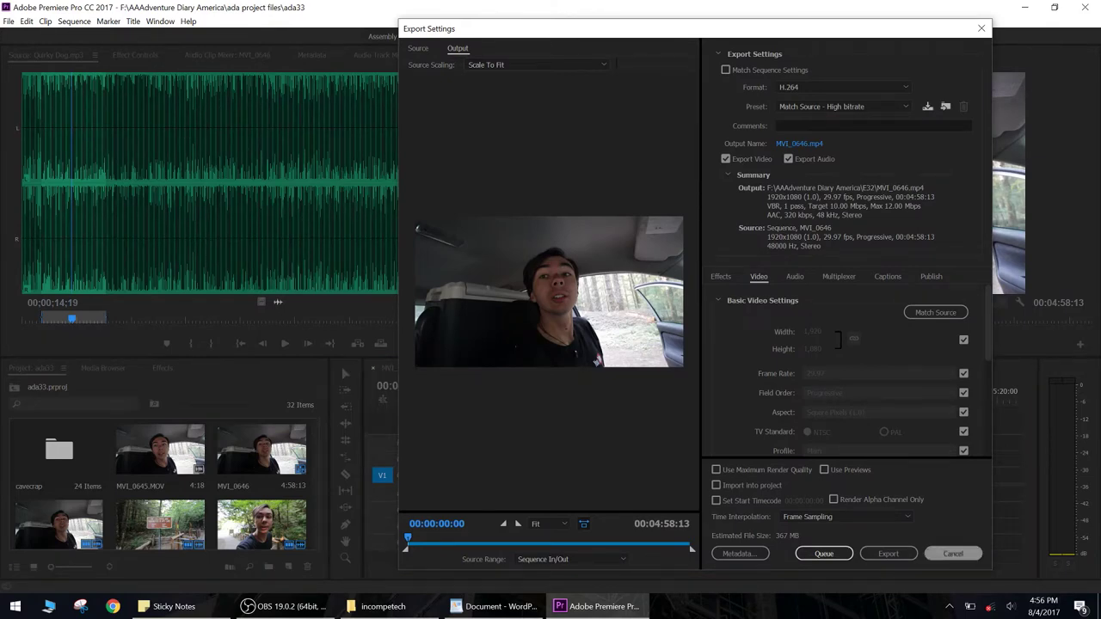
pyautogui.click(953, 553)
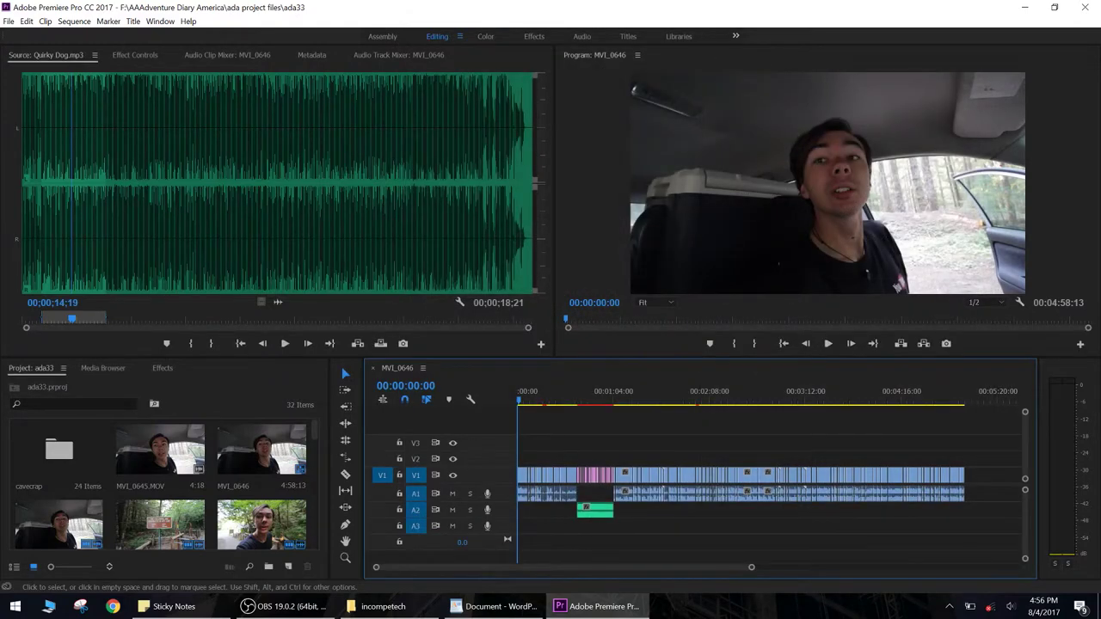
# Step: Look over the whole edited sequence, checking its end and the shots at 00:03:28:17 and 00:01:55:07
pyautogui.moveTo(918, 393); pyautogui.dragTo(965, 393)
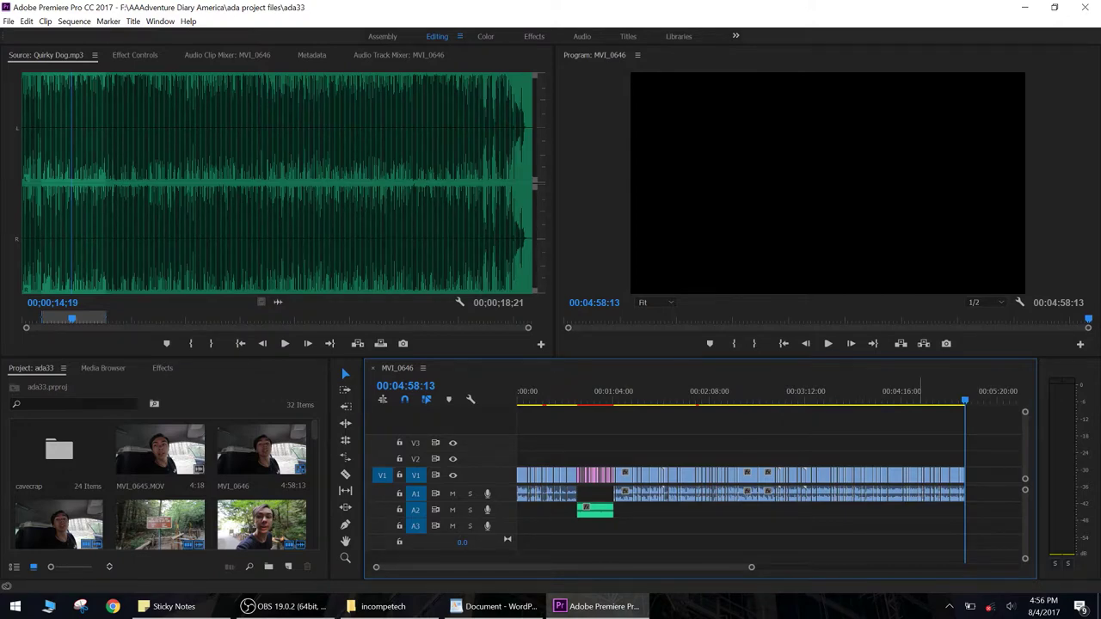
pyautogui.click(494, 606)
pyautogui.click(493, 607)
pyautogui.moveTo(600, 393); pyautogui.dragTo(830, 396)
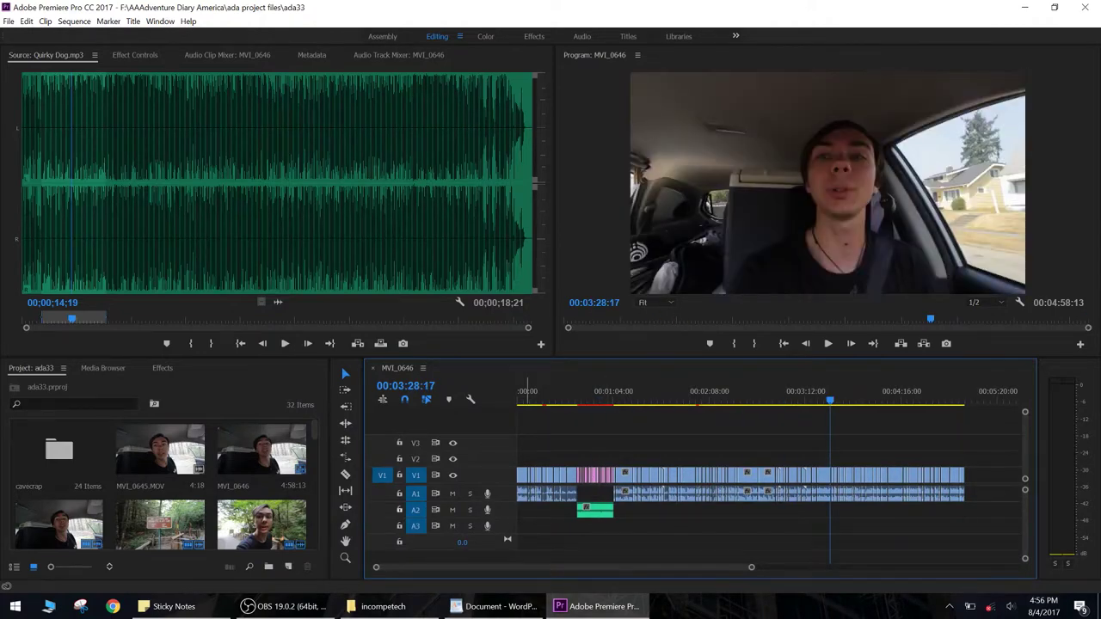
pyautogui.click(399, 509)
pyautogui.click(691, 397)
pyautogui.click(690, 398)
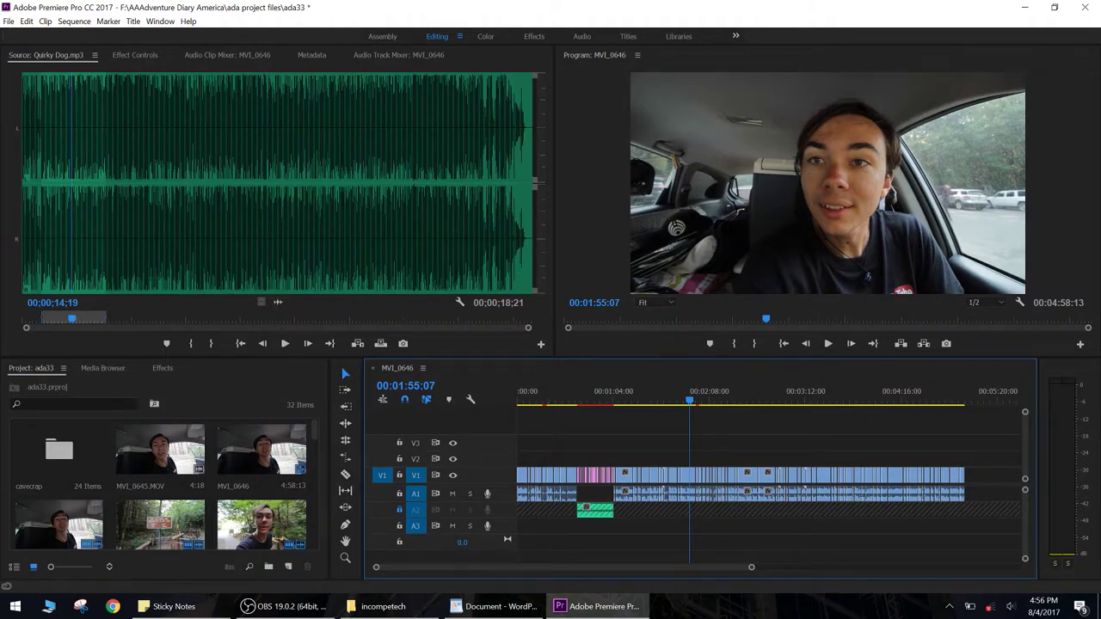
pyautogui.click(399, 509)
# Step: Mark the out point at the sequence end, 00:04:58:13, and return the playhead to the start
pyautogui.click(930, 394)
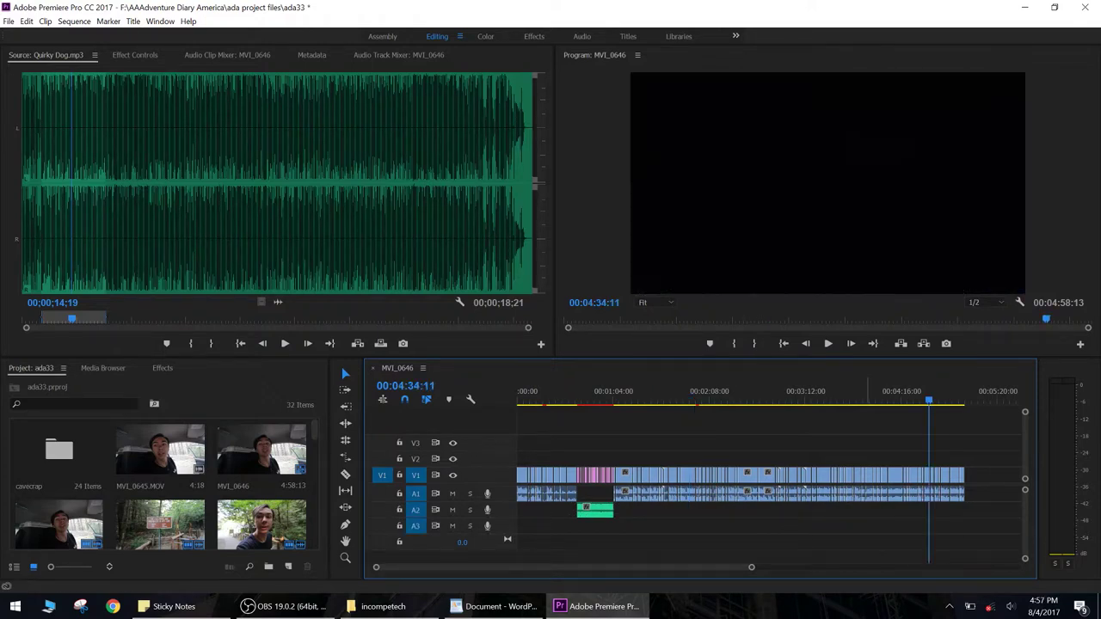
pyautogui.press('End')
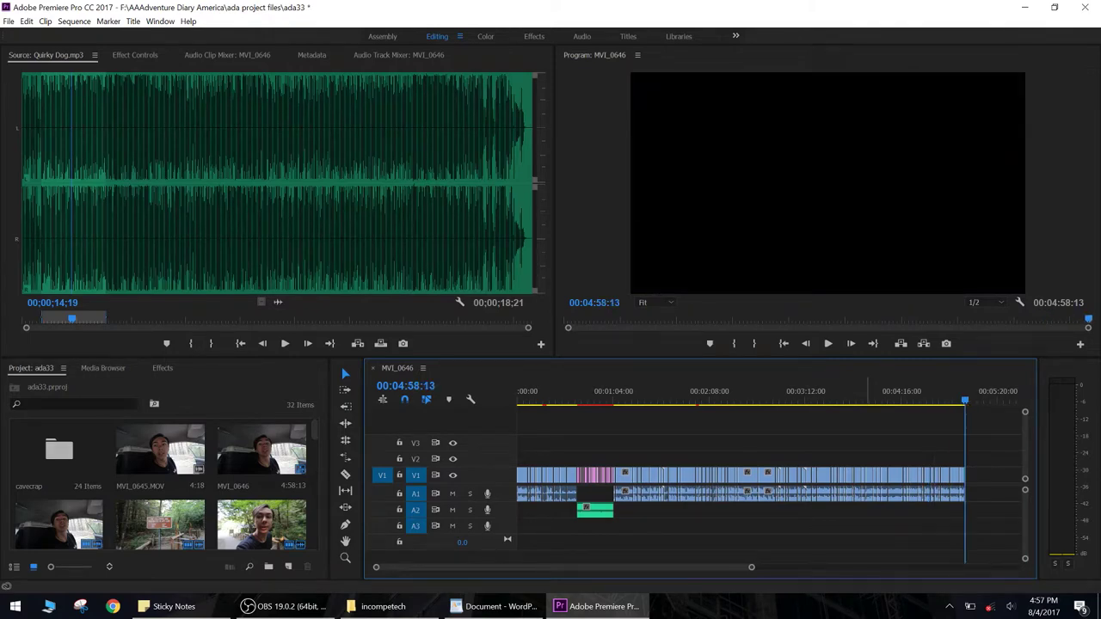
pyautogui.press('o')
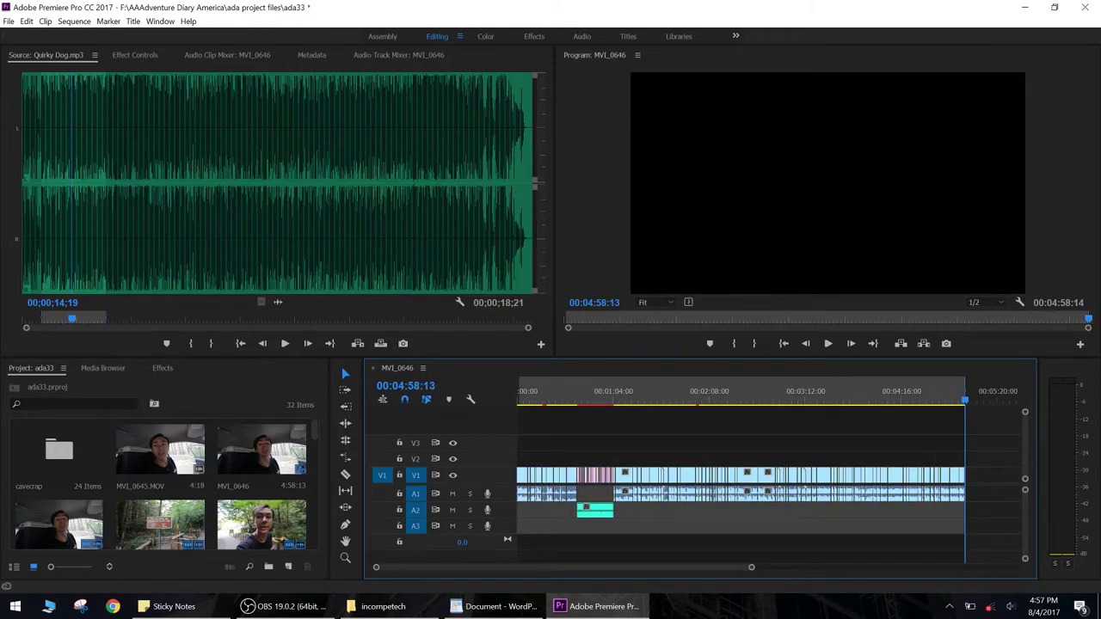
pyautogui.press('Home')
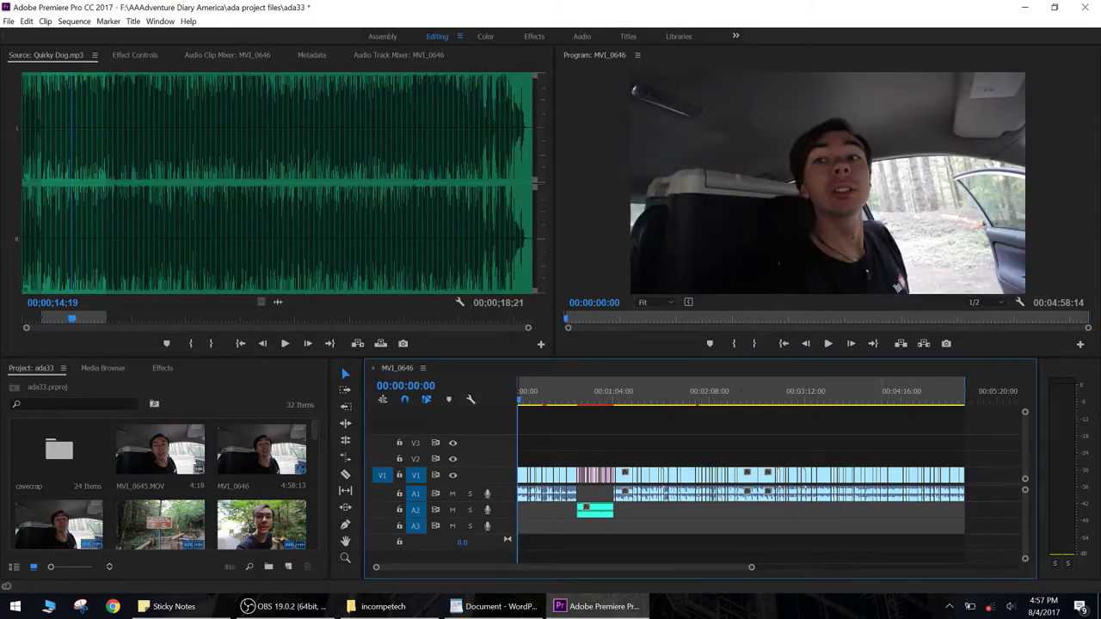
# Step: Start a media export of the sequence and choose the E33 folder in AAAdventure Diary America as the output location
pyautogui.click(7, 20)
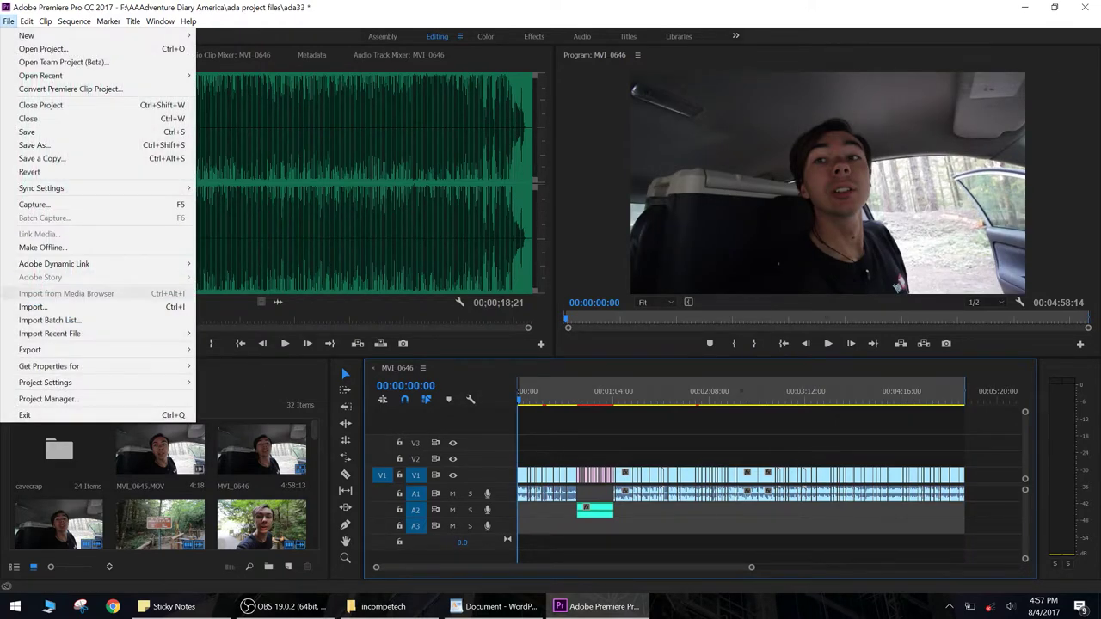
pyautogui.moveTo(86, 349)
pyautogui.click(225, 349)
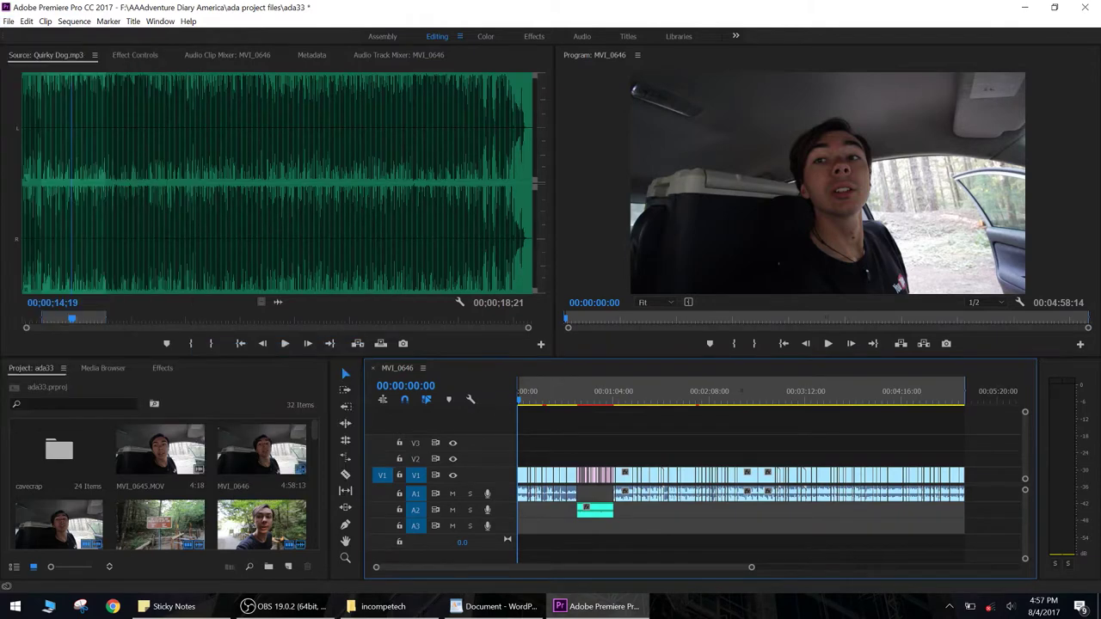
pyautogui.click(799, 143)
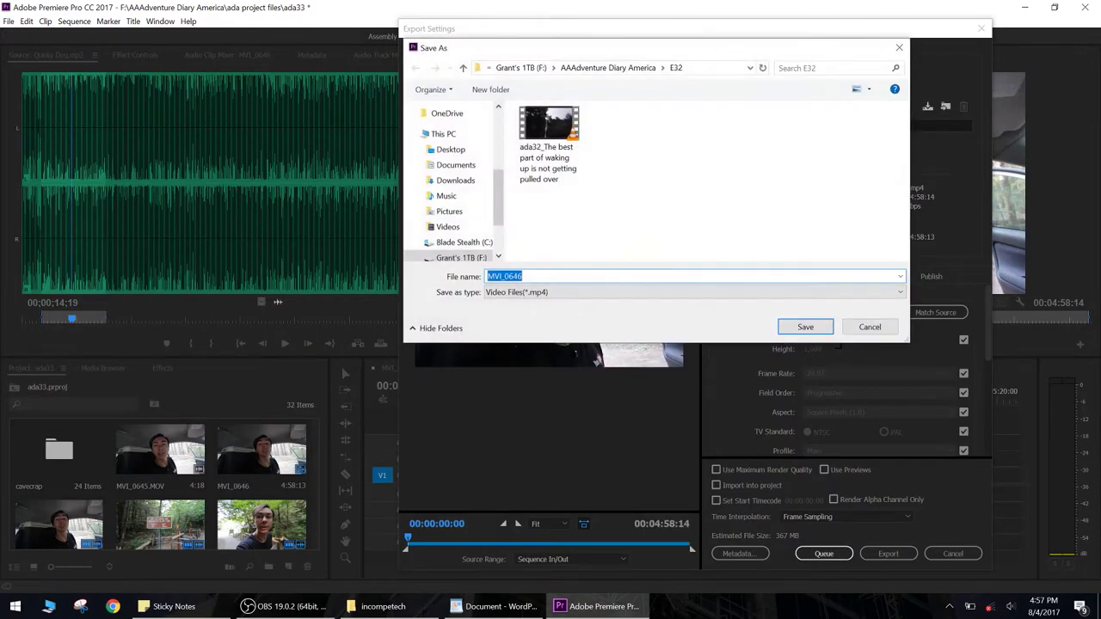
pyautogui.click(608, 67)
pyautogui.scroll(-5, 615, 191)
pyautogui.doubleClick(616, 190)
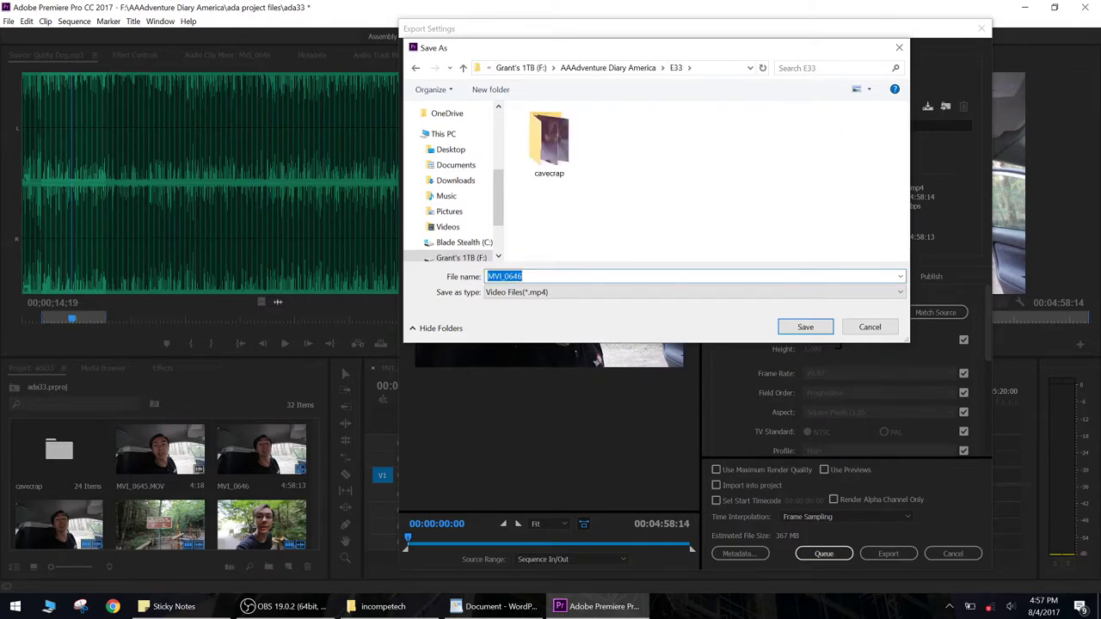
# Step: Name the output file "ada33_went caving" and export it as H.264 with the Match Source - High bitrate preset
pyautogui.write('ada33_')
pyautogui.write('went caving')
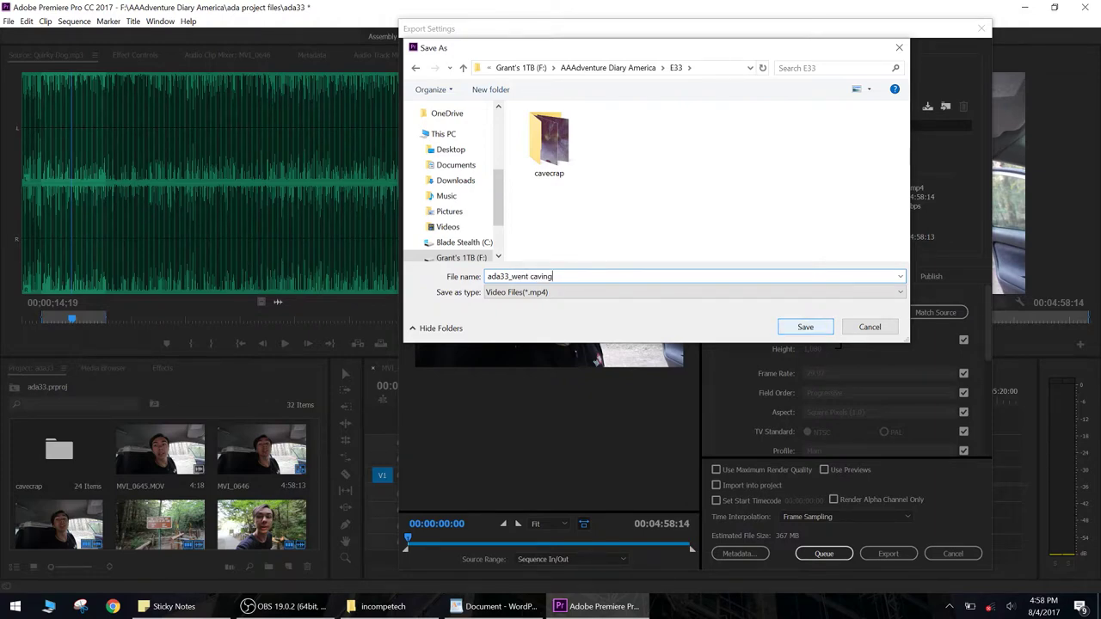
pyautogui.press('Return')
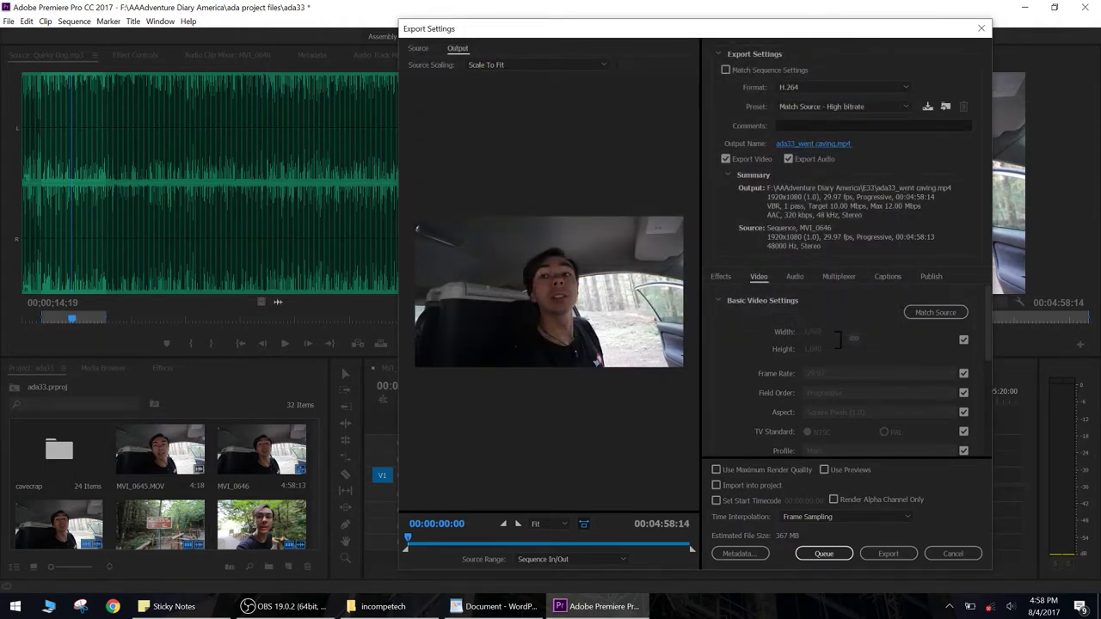
pyautogui.click(888, 554)
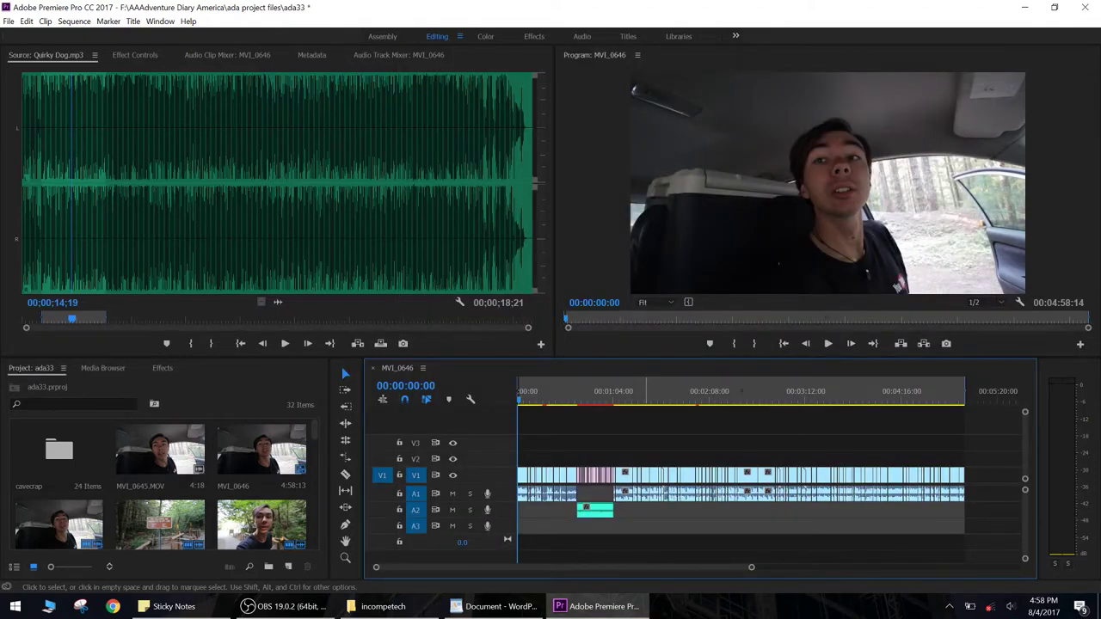
# Step: Examine the cave photo montage in the timeline around 00:00:42:17 and its opening at 00:00:40:23
pyautogui.moveTo(604, 392); pyautogui.dragTo(580, 396)
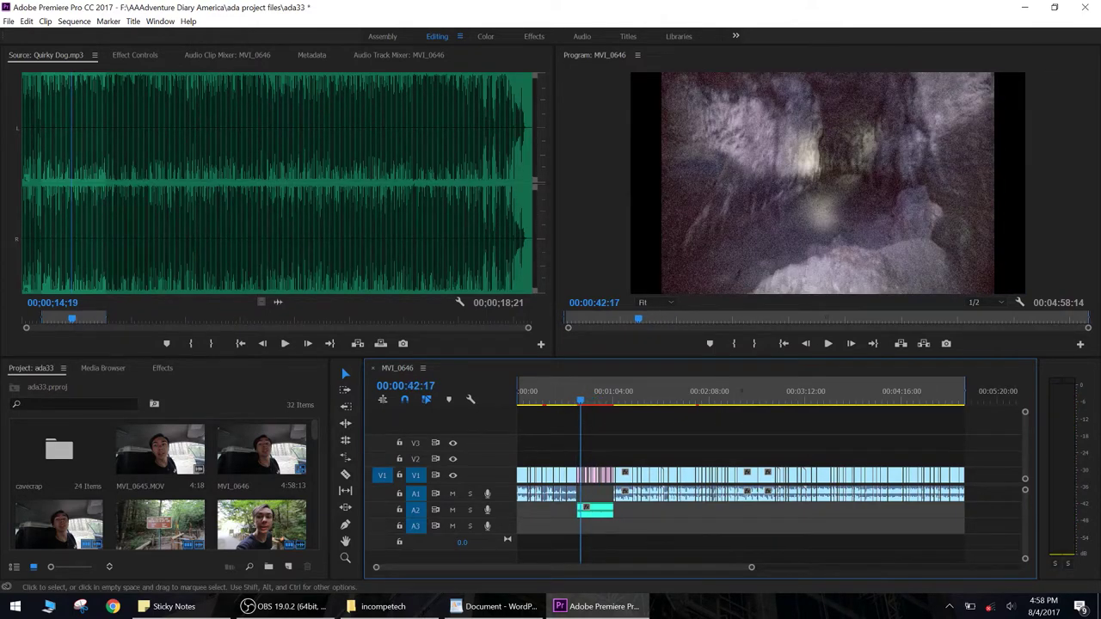
pyautogui.moveTo(751, 567); pyautogui.dragTo(613, 567)
pyautogui.moveTo(678, 396); pyautogui.dragTo(671, 396)
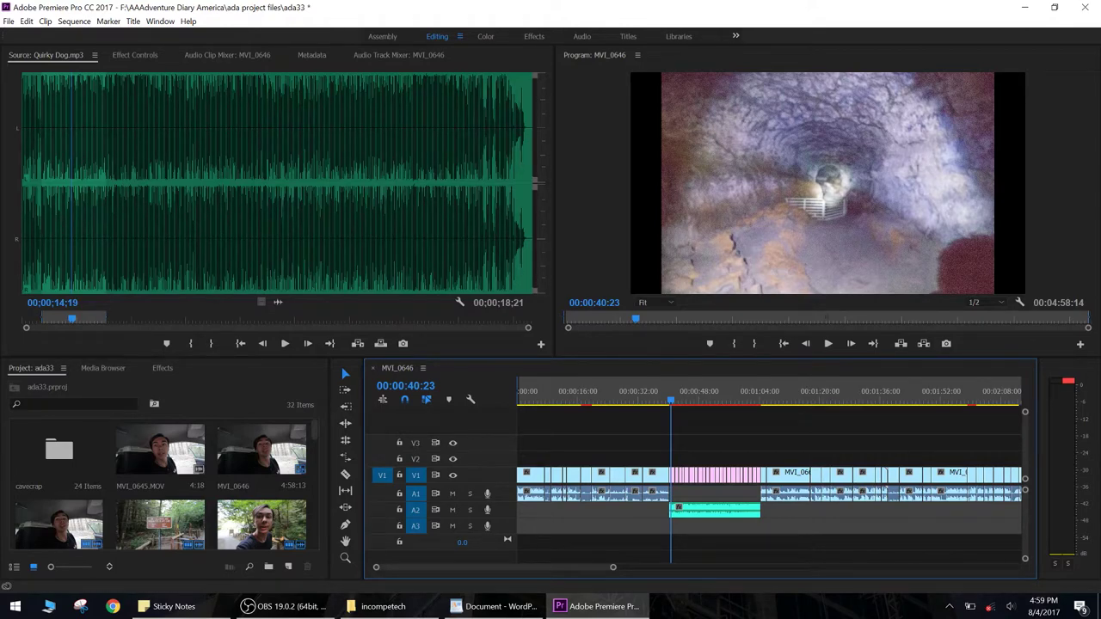
# Step: Scale the first cave montage photo, IMG_0650.jpg, up to 123 in its motion settings
pyautogui.scroll(3, 822, 489)
pyautogui.scroll(5, 769, 499)
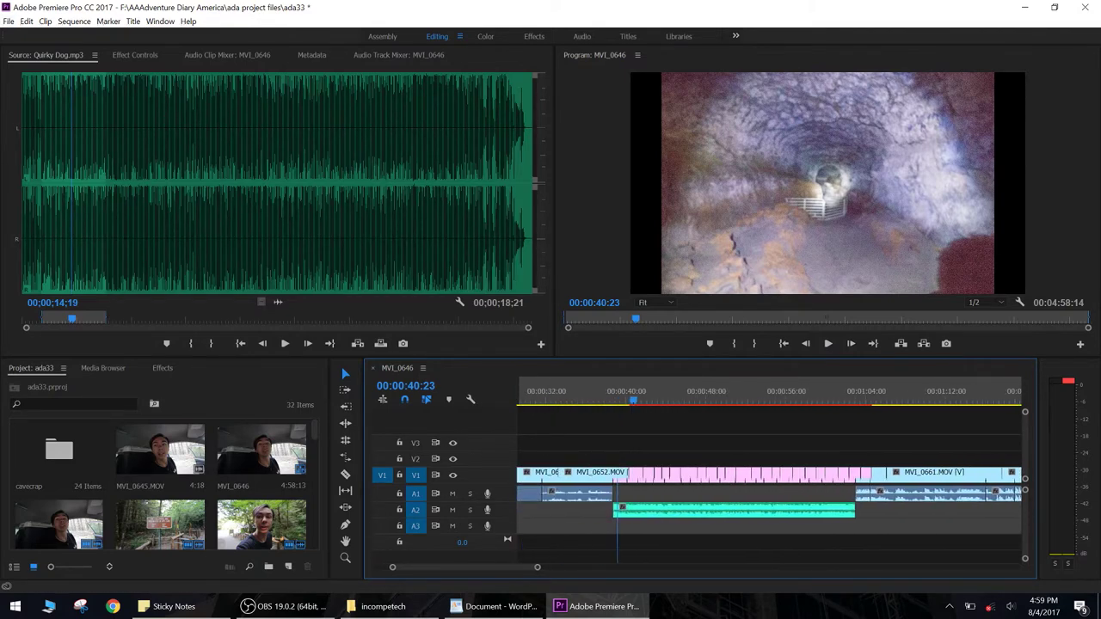
pyautogui.doubleClick(637, 475)
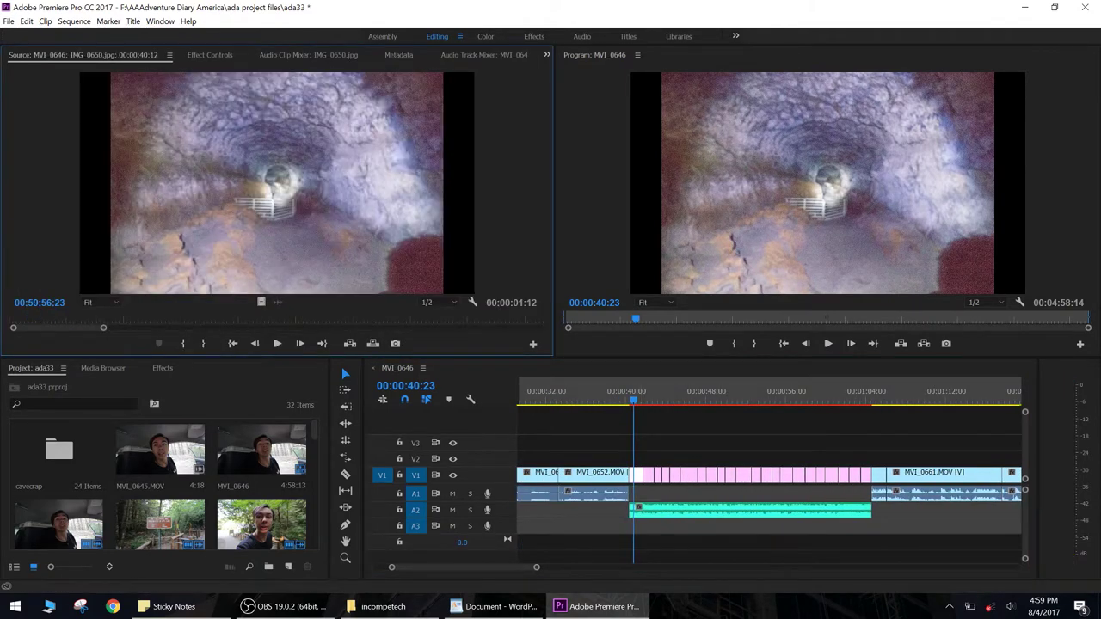
pyautogui.hotkey('shift', '5')
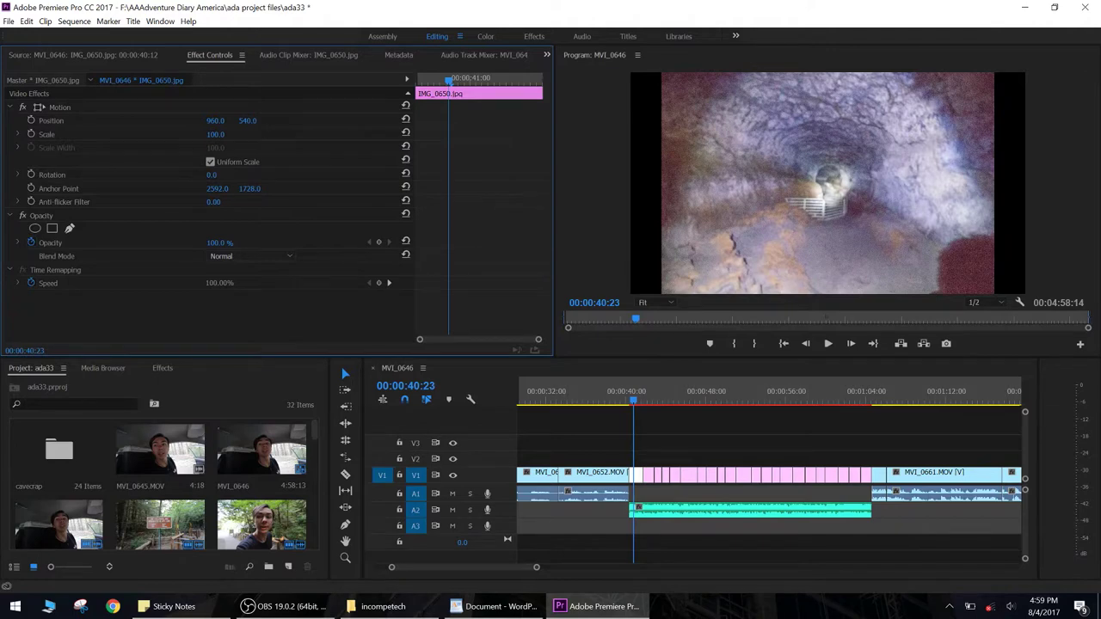
pyautogui.moveTo(215, 135); pyautogui.dragTo(235, 134)
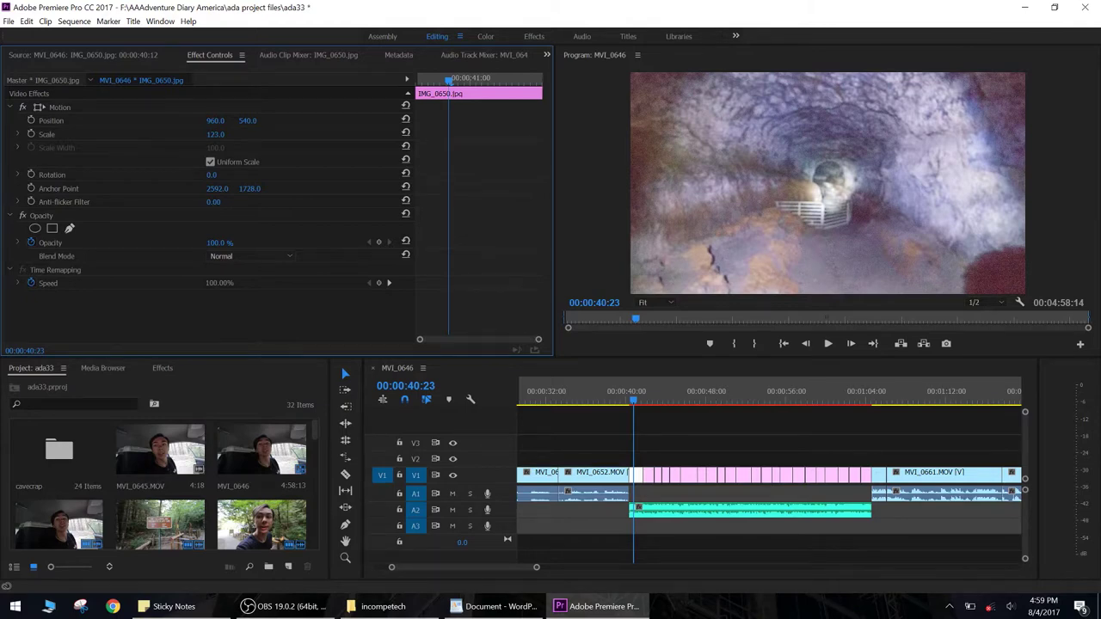
# Step: Export the frame at 00:00:40:23 as a JPEG still to the desktop, and undo the photo's scale change
pyautogui.click(946, 343)
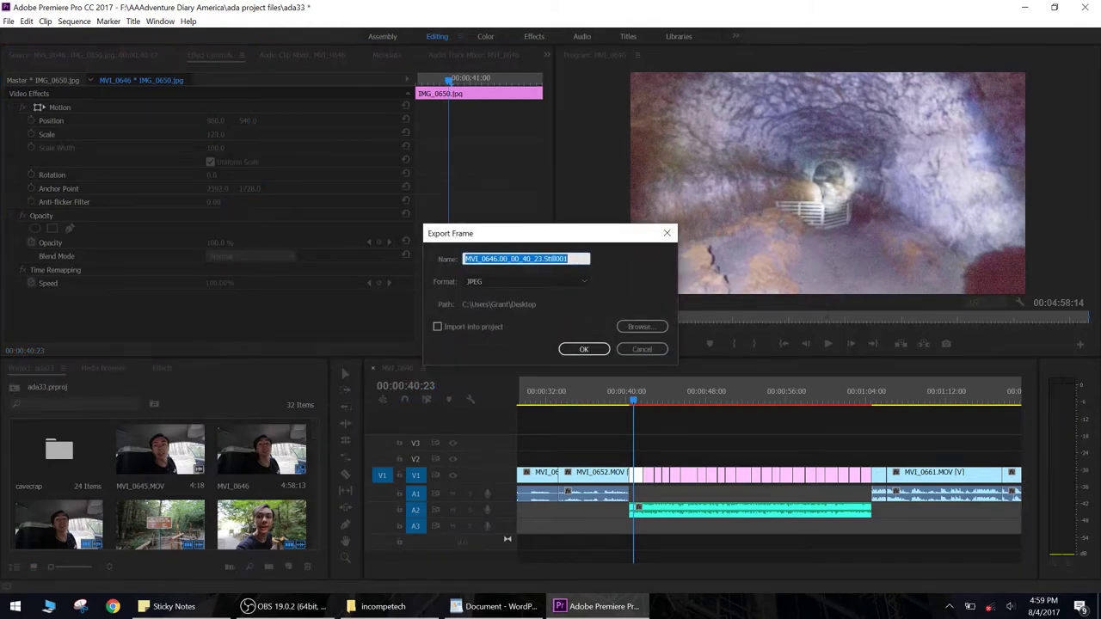
pyautogui.press('Return')
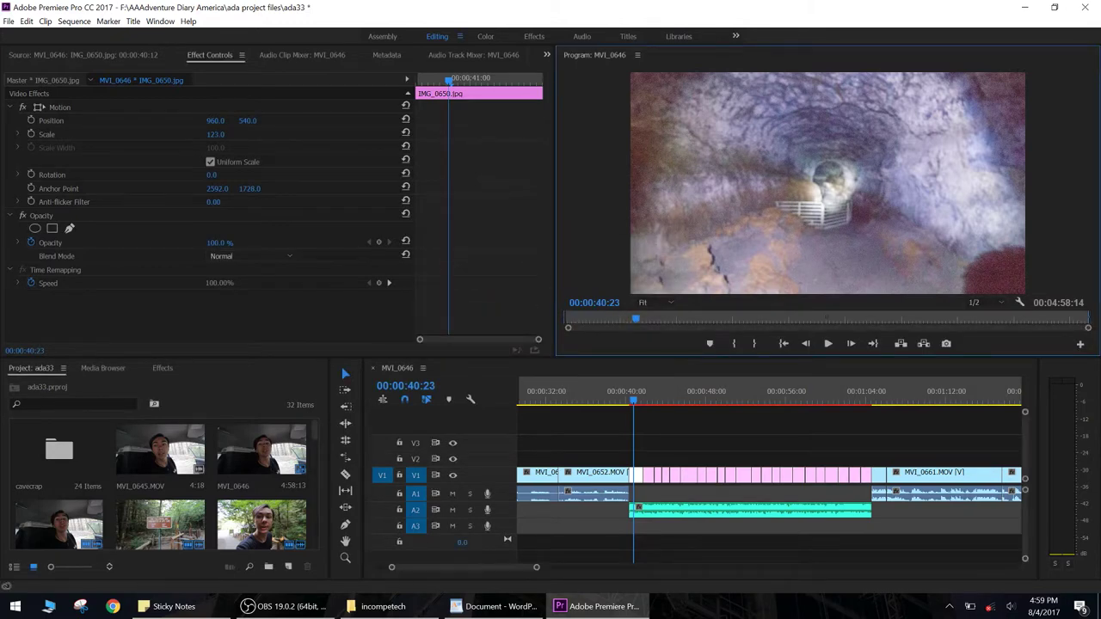
pyautogui.hotkey('ctrl', 'z')
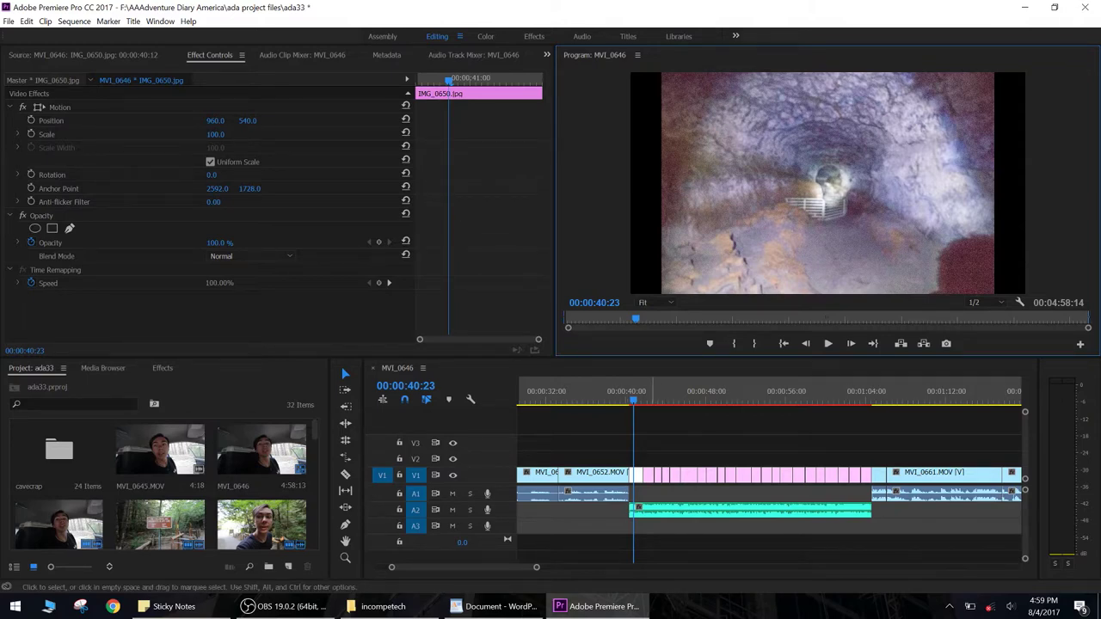
# Step: Start an H.264 export of the sequence named "ada33_found a cave" with the Match Source - High bitrate preset, and cancel the encoding
pyautogui.hotkey('alt', 'f')
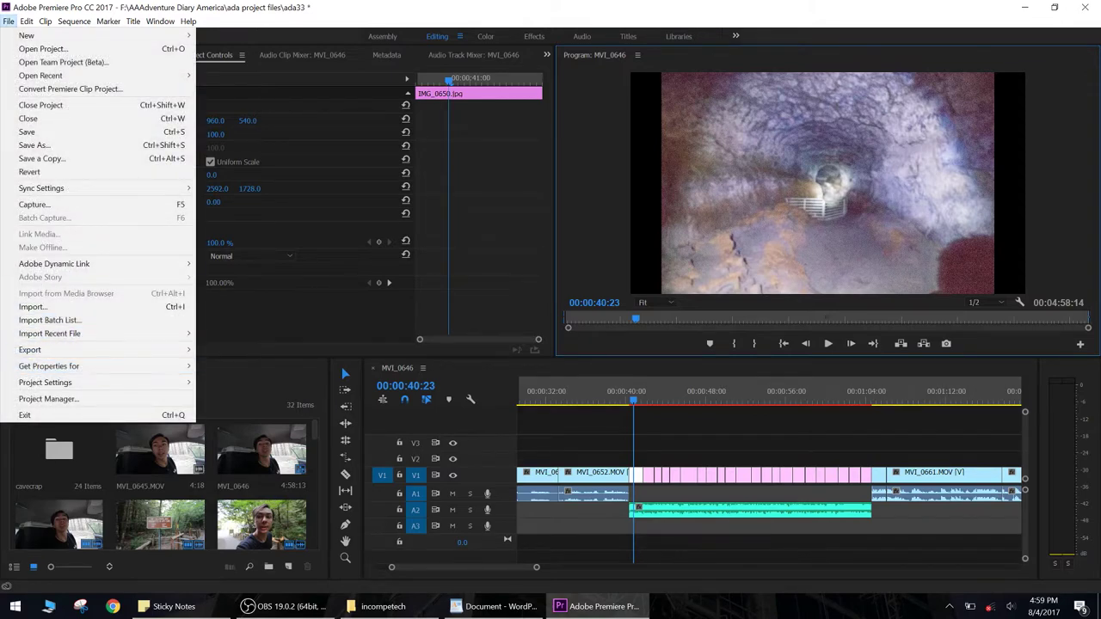
pyautogui.moveTo(95, 349)
pyautogui.click(225, 349)
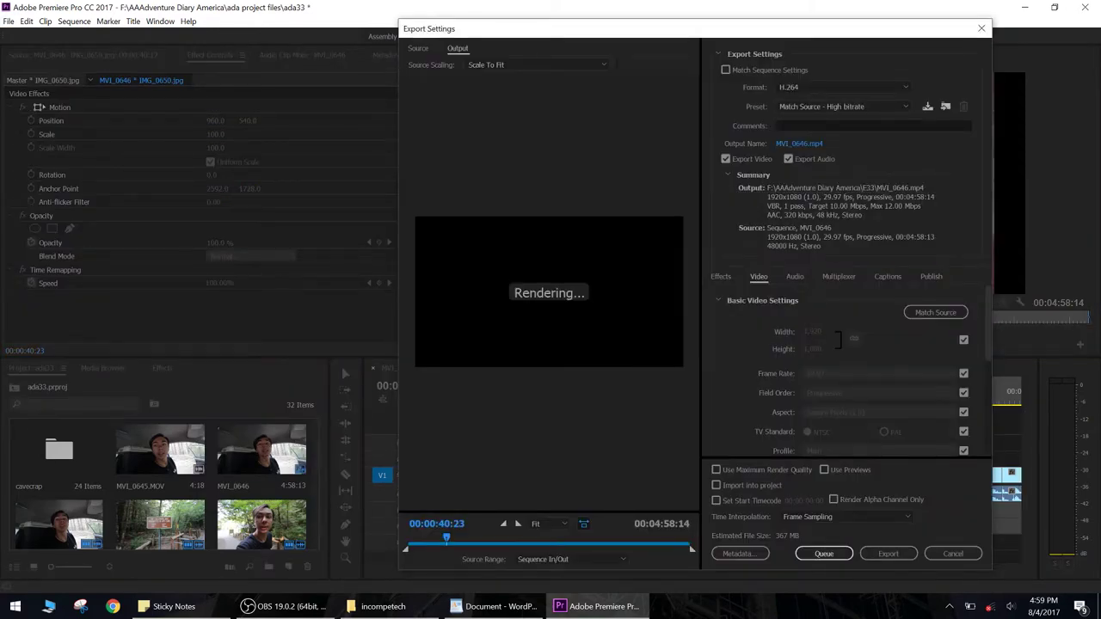
pyautogui.click(798, 144)
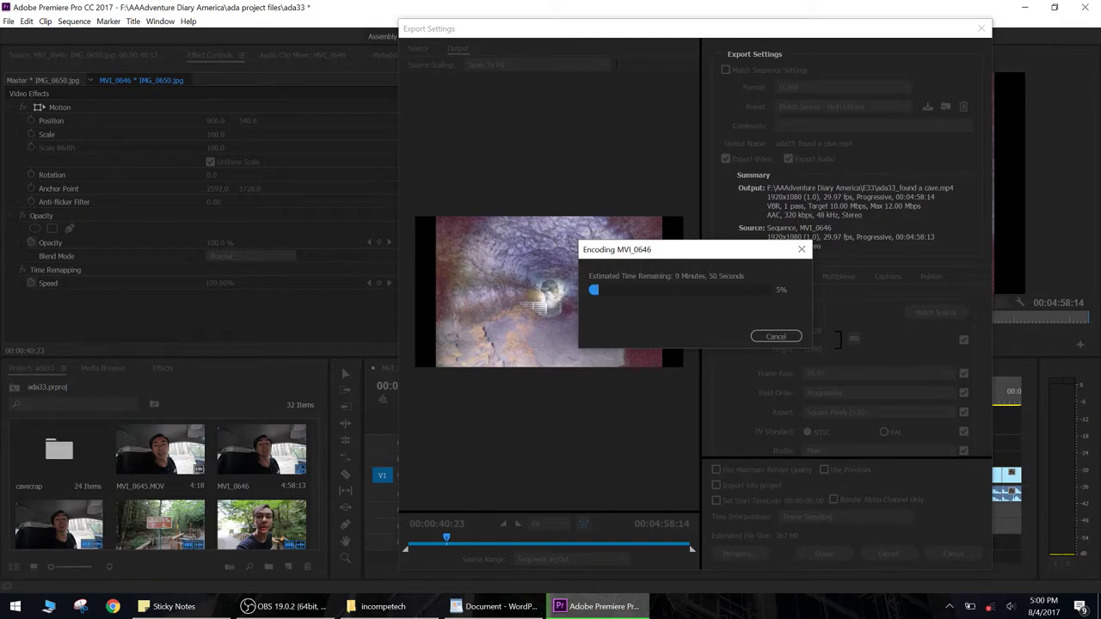
pyautogui.press('Escape')
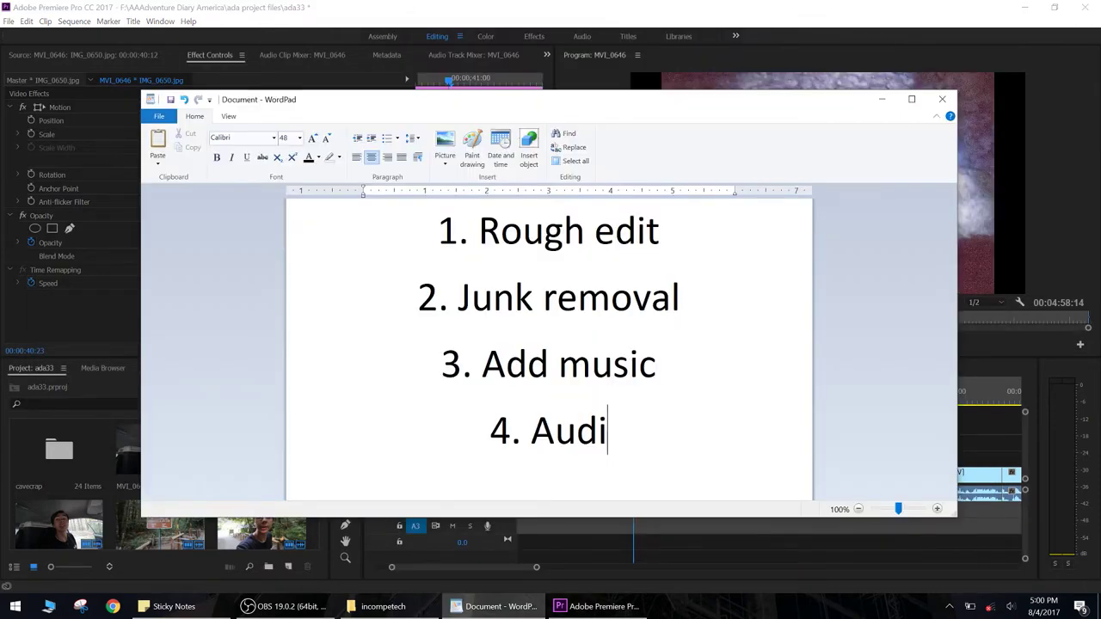
# Step: Complete the fourth item of the list in the WordPad document as "Audio mixing"
pyautogui.write('o mixing')
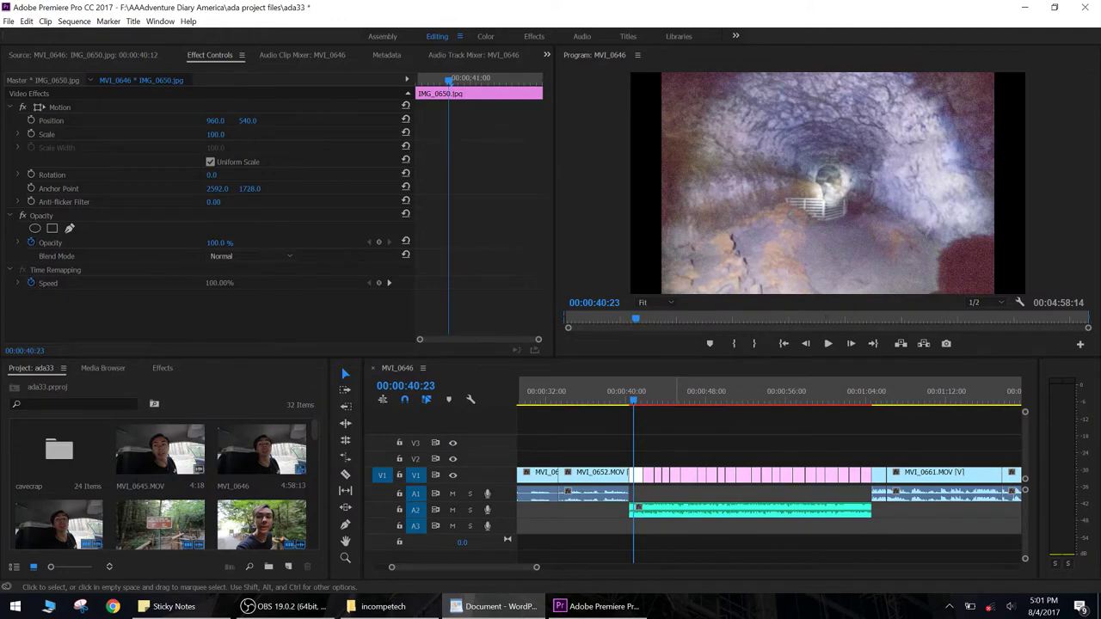
# Step: In Premiere Pro, move the playhead to 00:00:07:28 and select the MVI_0647.MOV clip of the cave rules sign
pyautogui.scroll(-5, 677, 478)
pyautogui.click(592, 477)
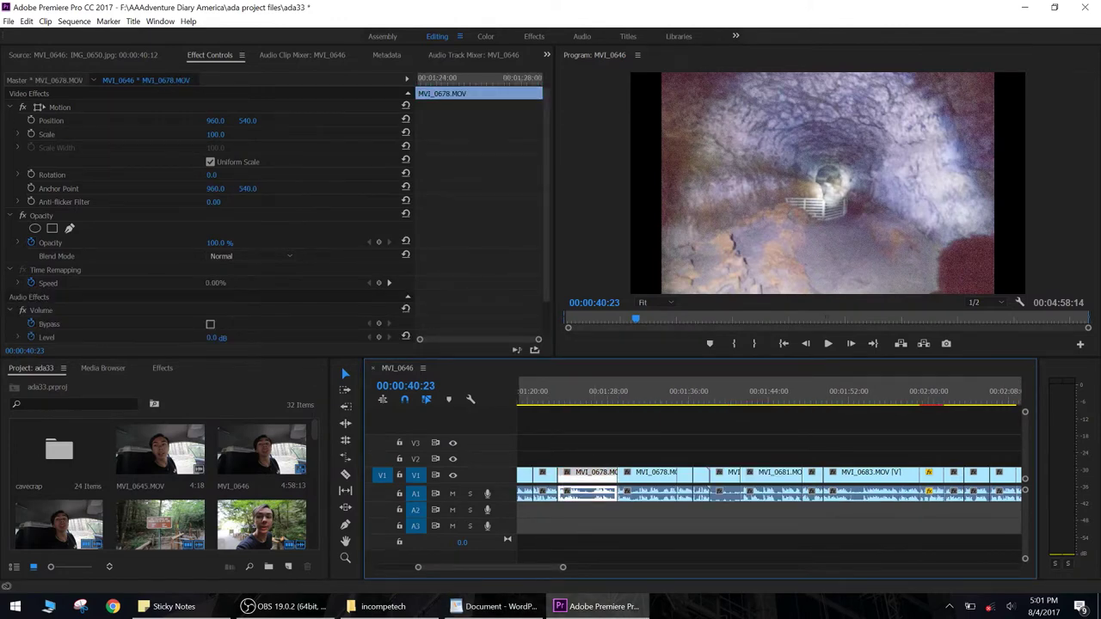
pyautogui.scroll(8, 770, 482)
pyautogui.scroll(-2, 770, 481)
pyautogui.scroll(2, 771, 482)
pyautogui.moveTo(591, 384); pyautogui.dragTo(597, 384)
pyautogui.click(600, 493)
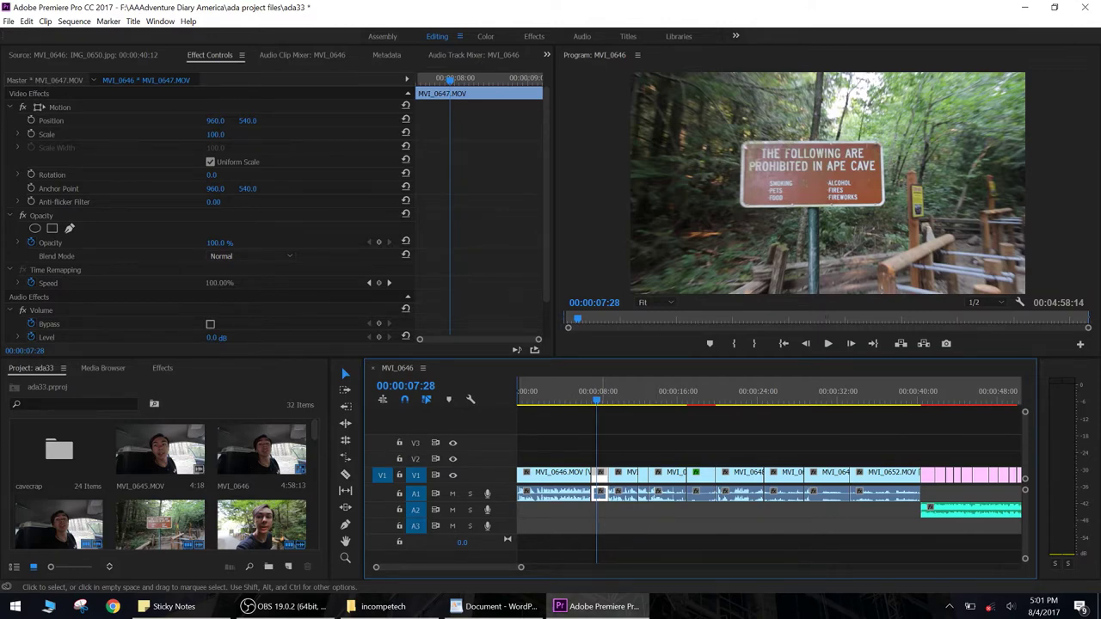
# Step: Open the effect settings of the MVI_0647.MOV clip and try adjusting its audio volume level
pyautogui.press('\\')
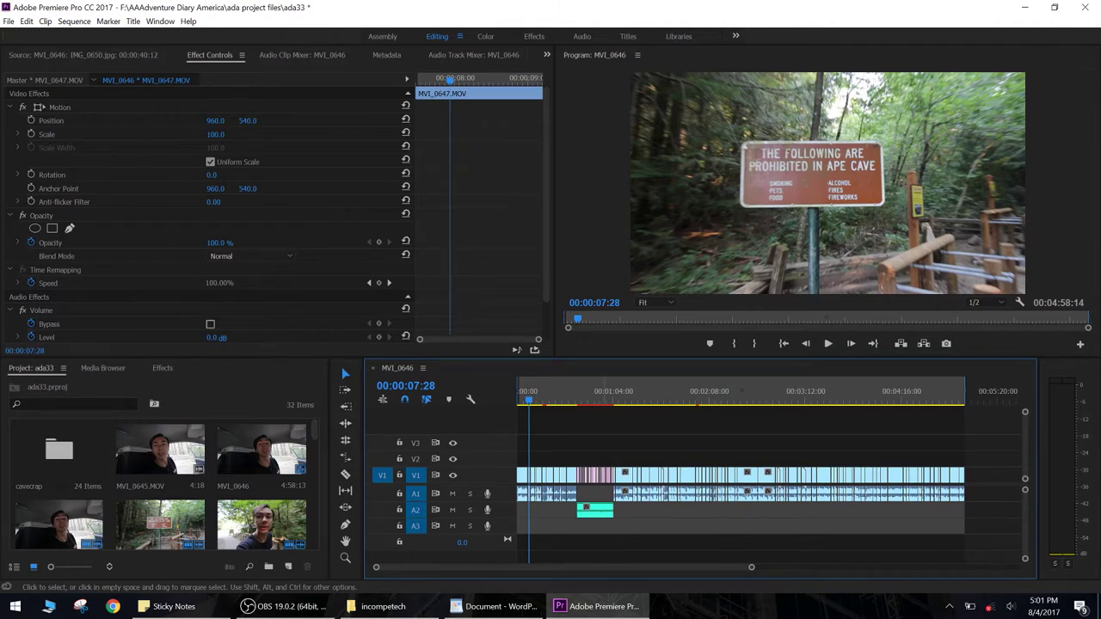
pyautogui.press('\\')
pyautogui.press('=')
pyautogui.press('=')
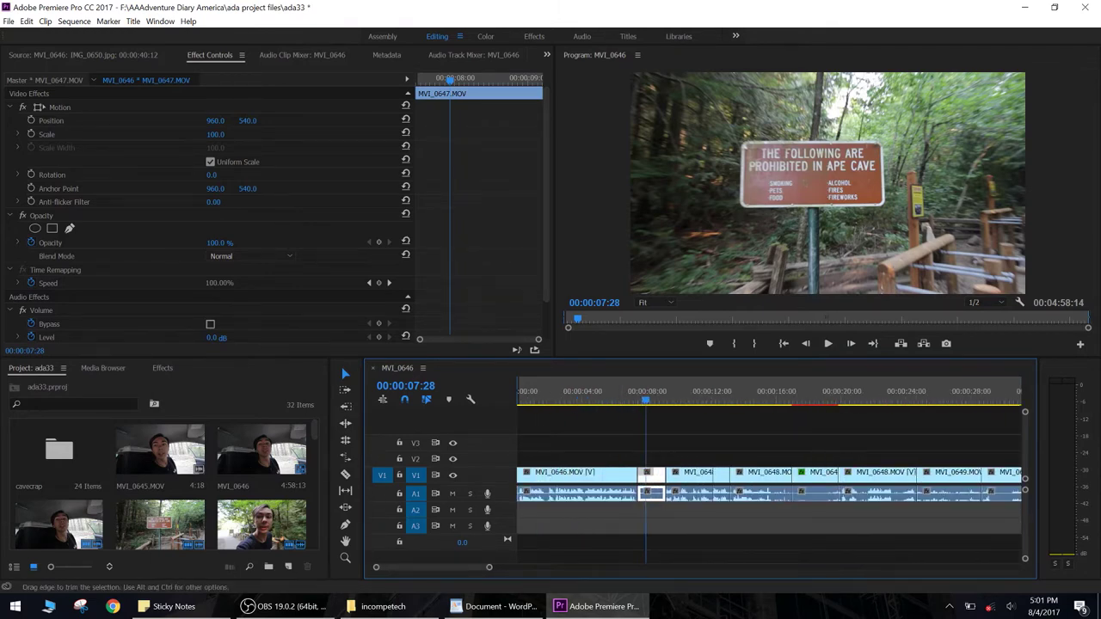
pyautogui.doubleClick(656, 474)
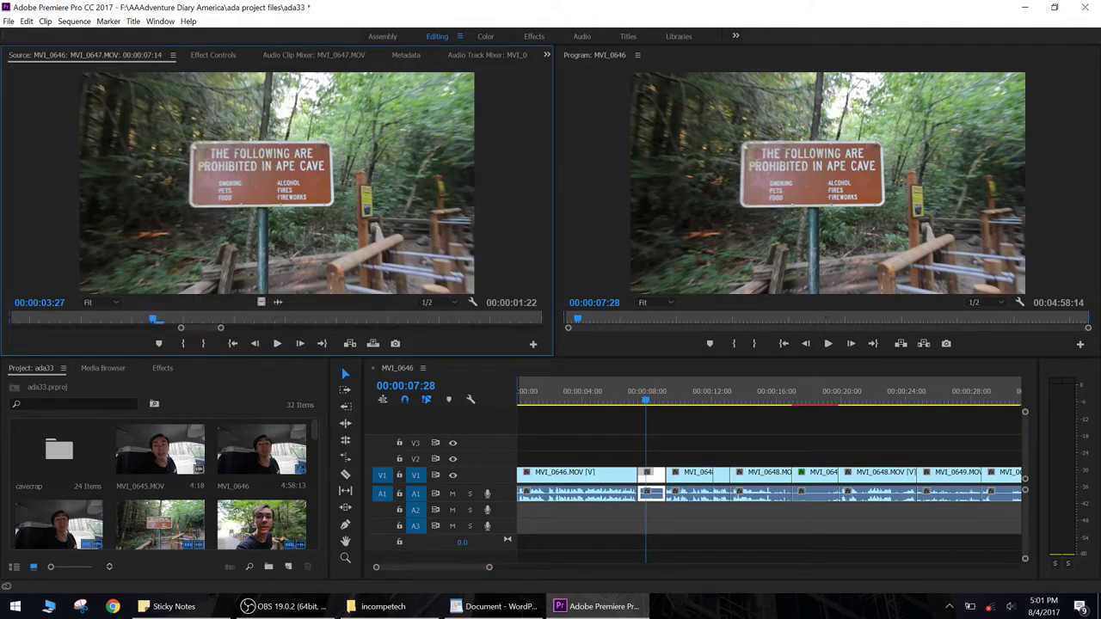
pyautogui.hotkey('shift', '5')
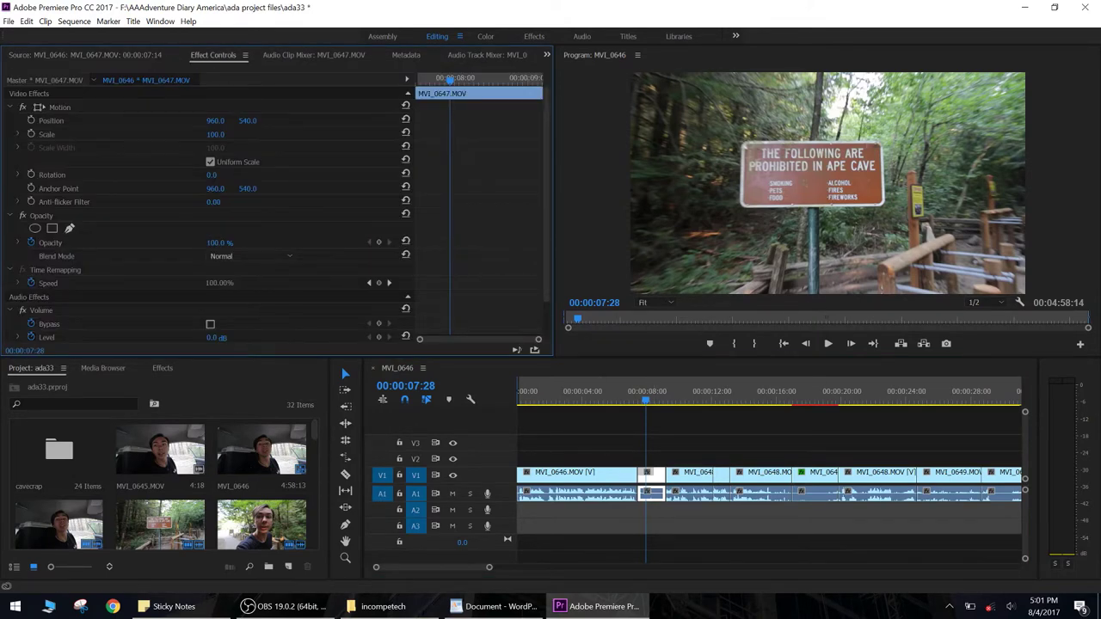
pyautogui.scroll(-1, 276, 215)
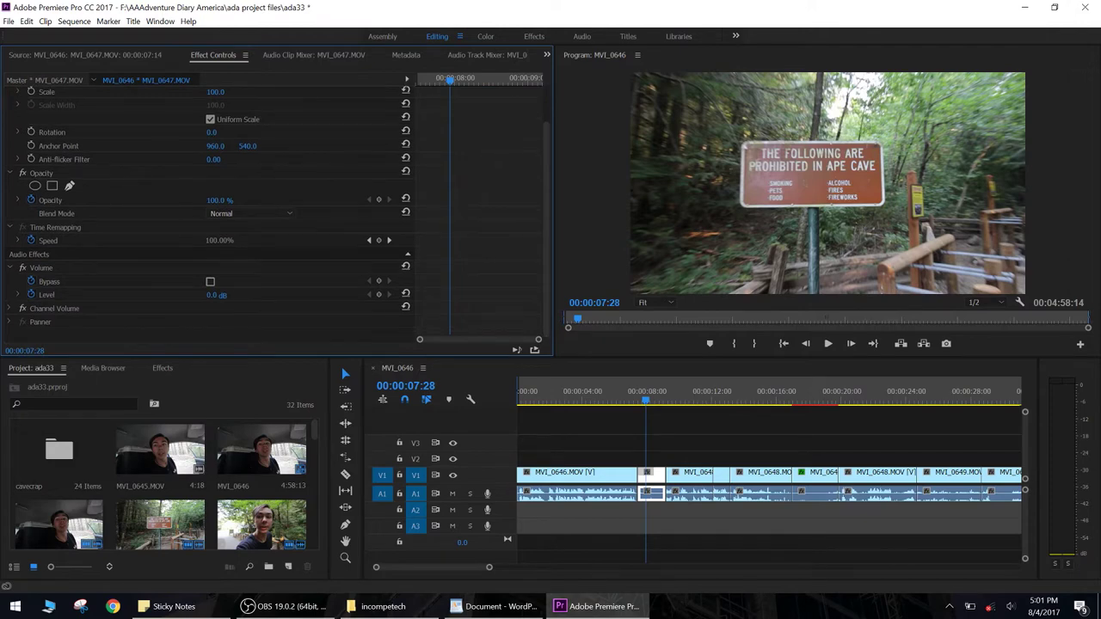
pyautogui.moveTo(212, 295); pyautogui.dragTo(229, 295)
pyautogui.press('[')
pyautogui.press('[')
pyautogui.hotkey('shift', '[')
pyautogui.hotkey('shift', '[')
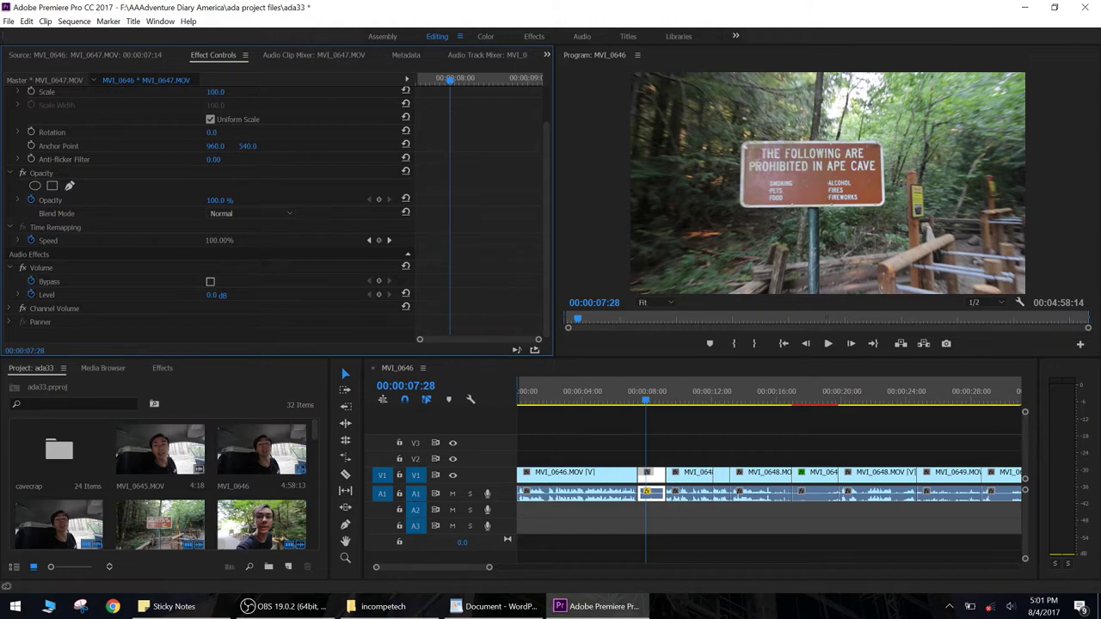
# Step: Raise the audio gain of the MVI_0647.MOV clip by 5 dB and play it back
pyautogui.click(653, 478)
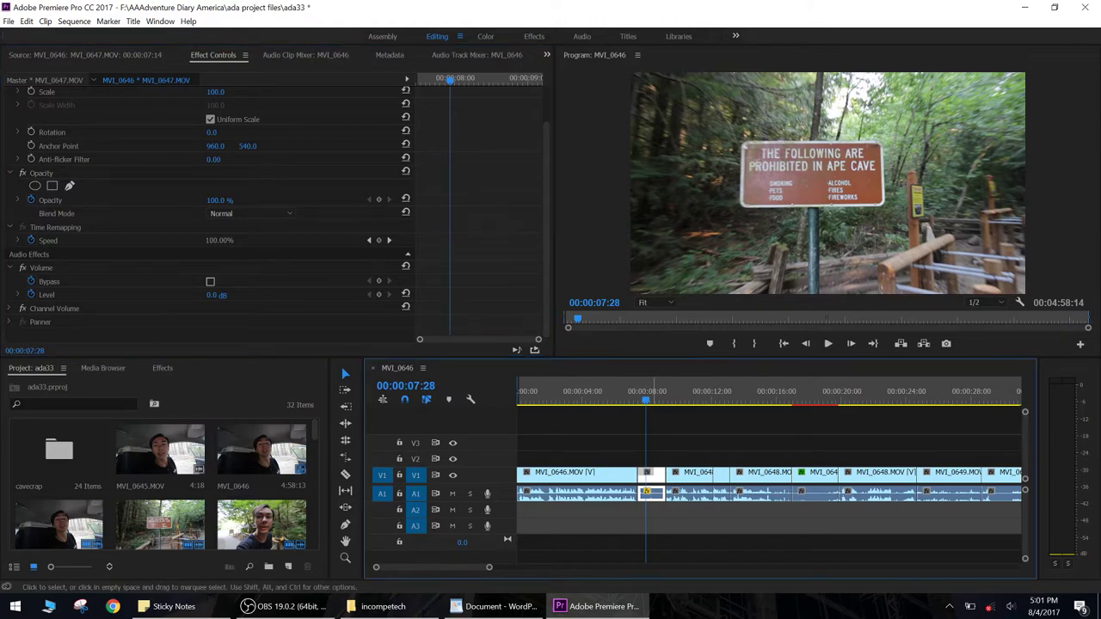
pyautogui.press('g')
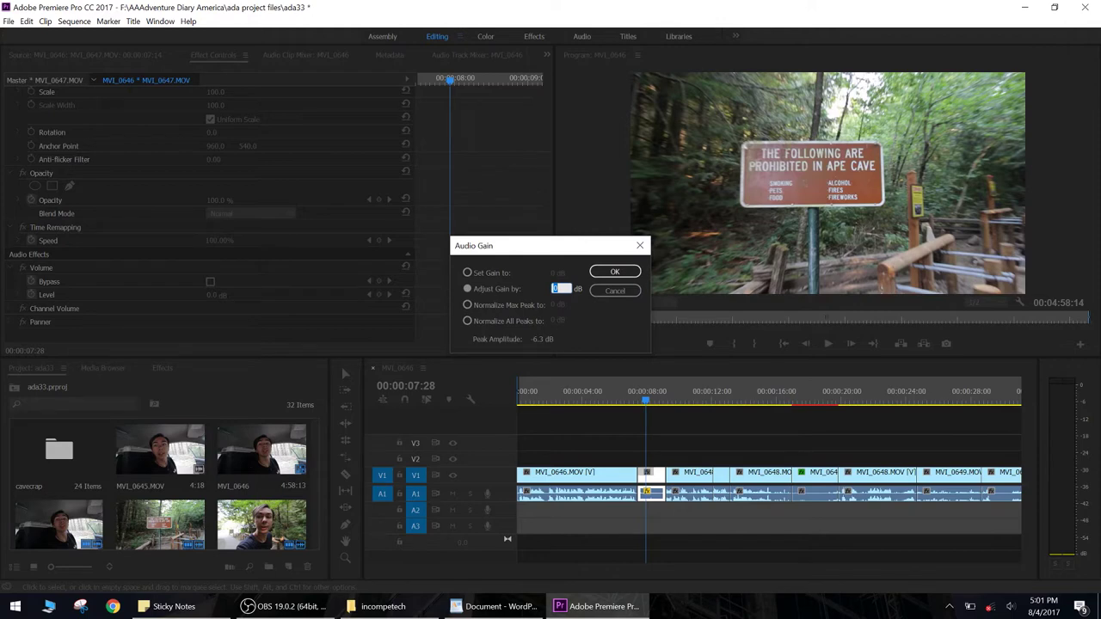
pyautogui.write('5')
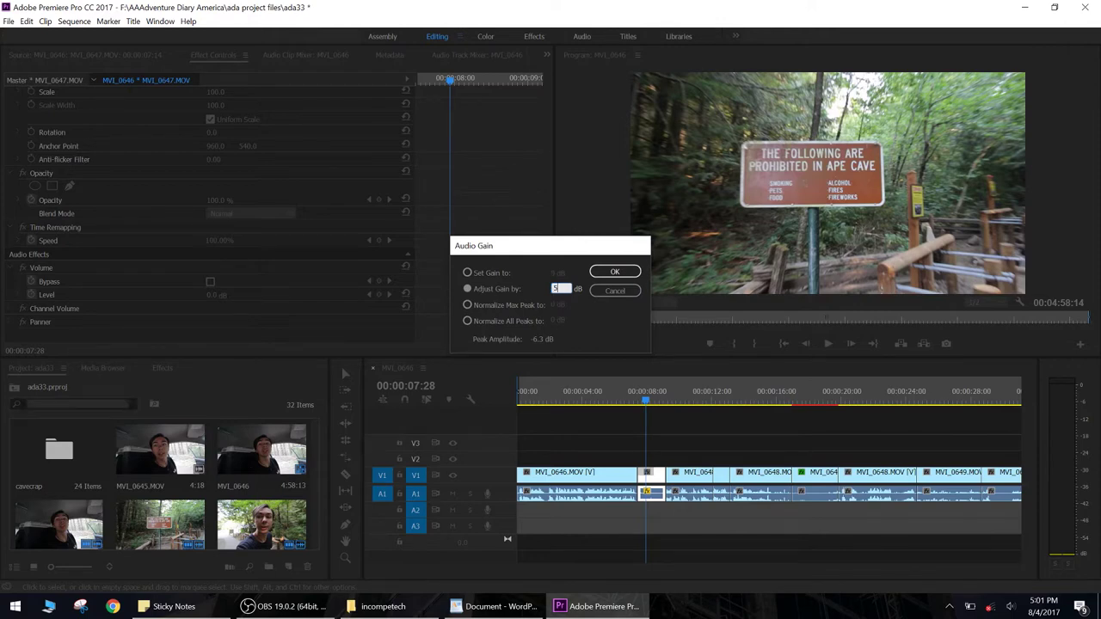
pyautogui.press('Return')
pyautogui.press('space')
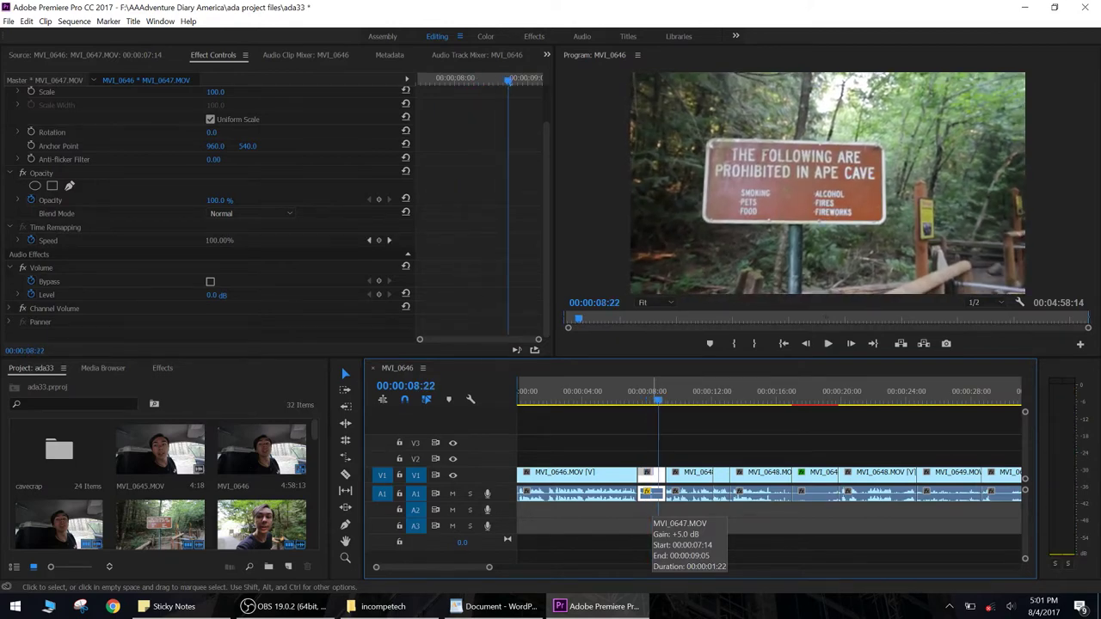
# Step: Raise the MVI_0647.MOV clip's gain by another 5 dB and return the playhead to 00:00:07:27
pyautogui.write('g')
pyautogui.write('5')
pyautogui.press('Return')
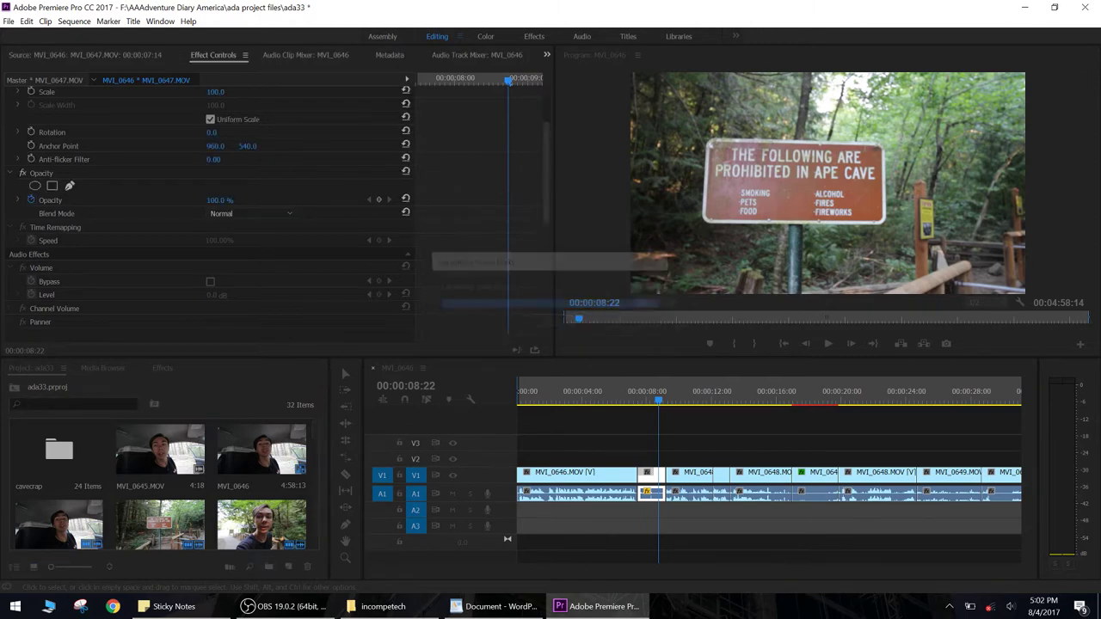
pyautogui.moveTo(642, 391); pyautogui.dragTo(645, 391)
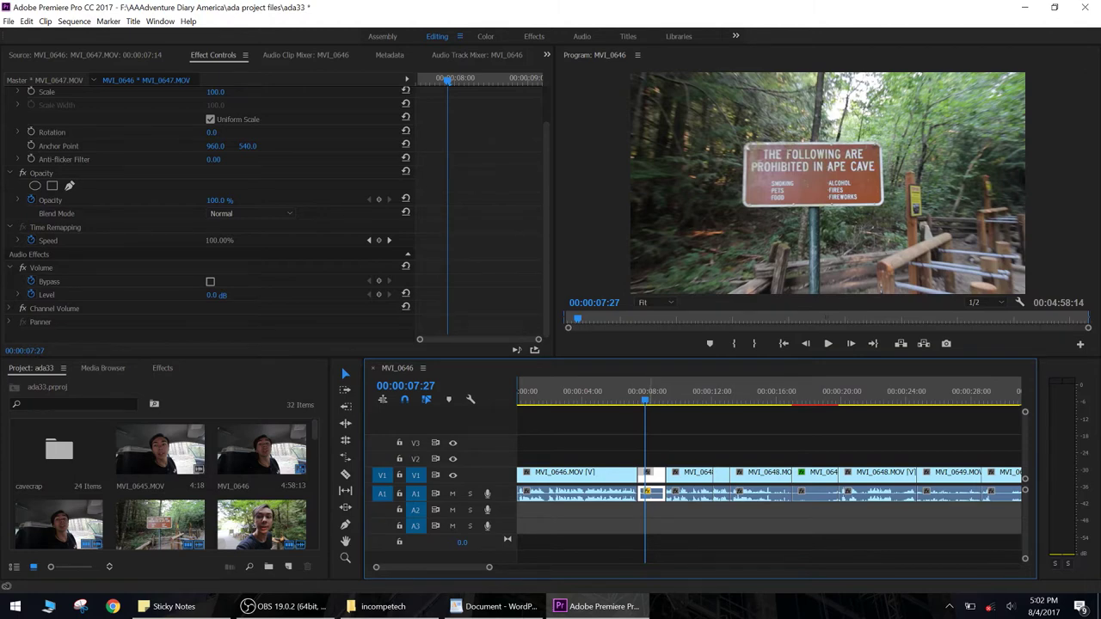
# Step: Open the media export settings for the MVI_0646 sequence and open its output name for editing
pyautogui.hotkey('alt', 'Tab')
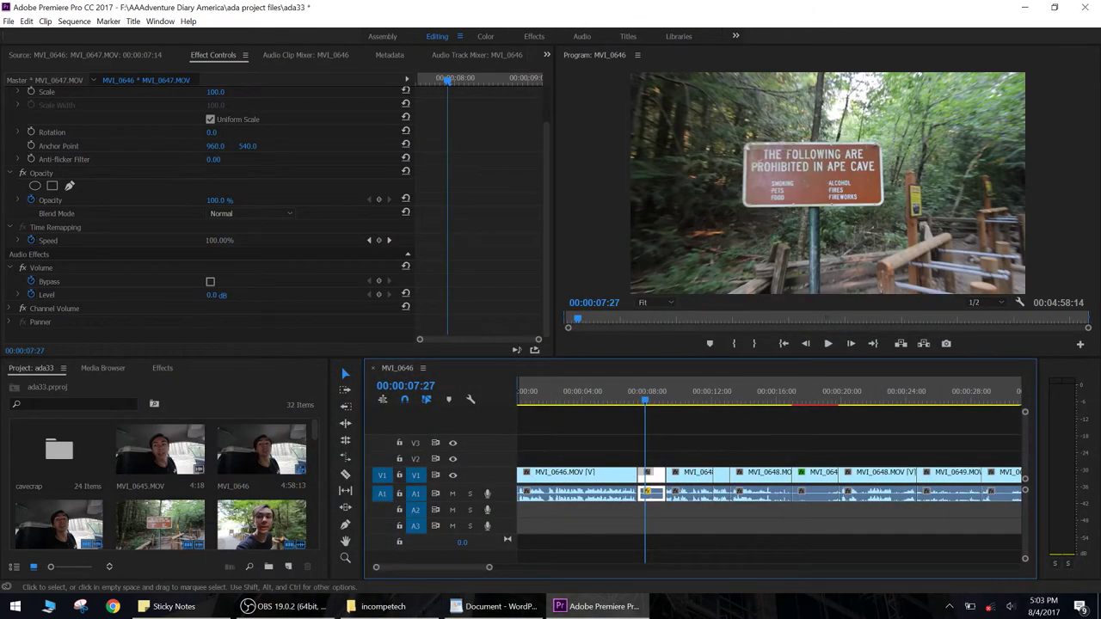
pyautogui.click(8, 21)
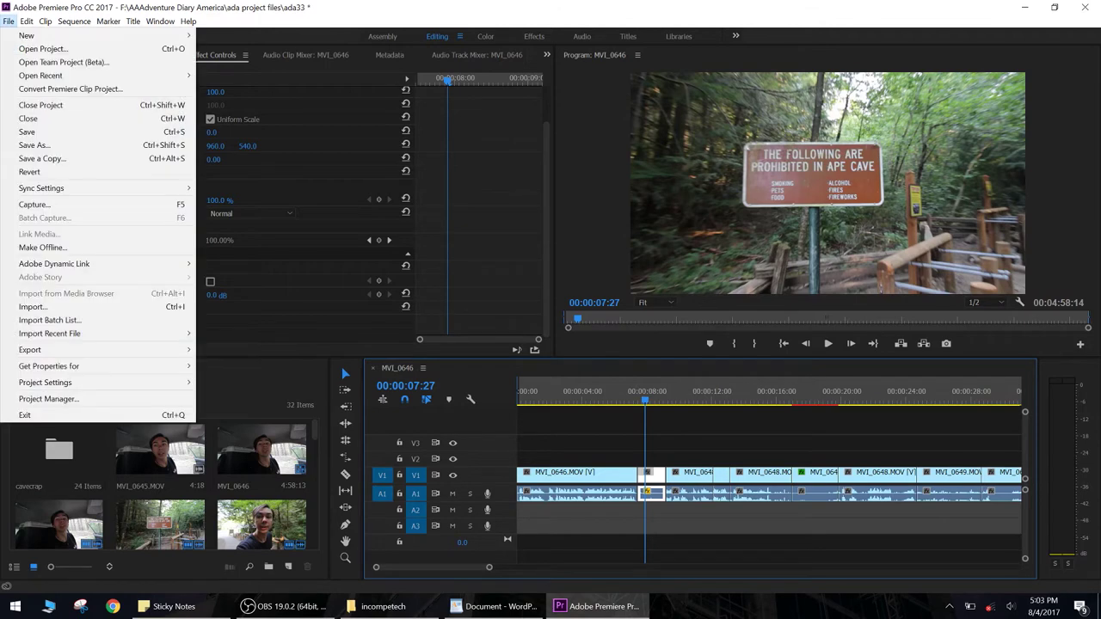
pyautogui.moveTo(31, 349)
pyautogui.click(226, 349)
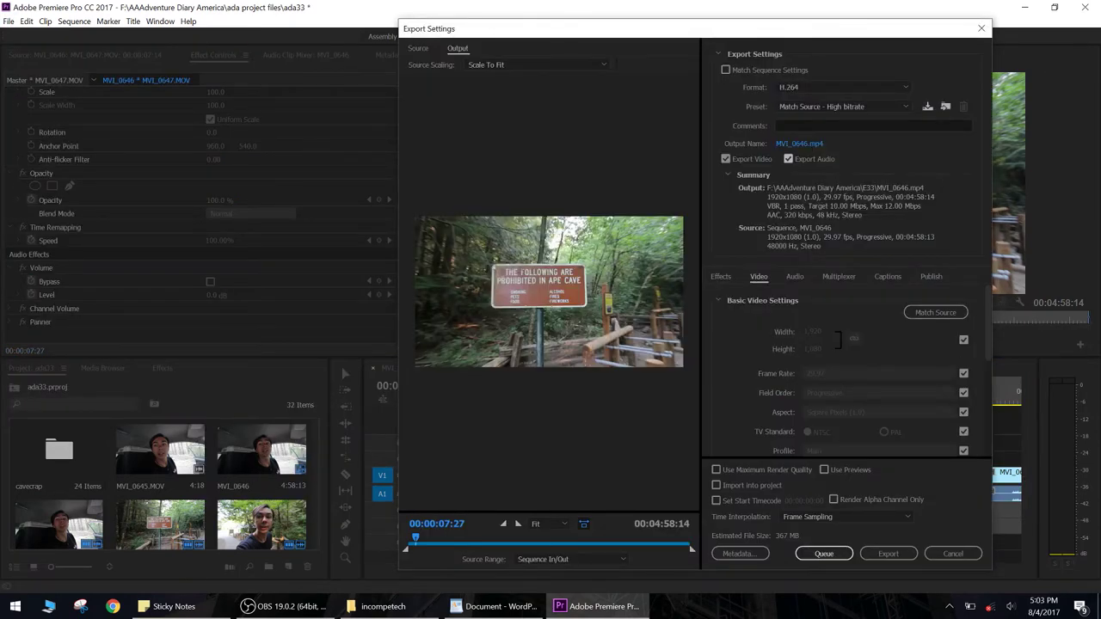
pyautogui.click(799, 143)
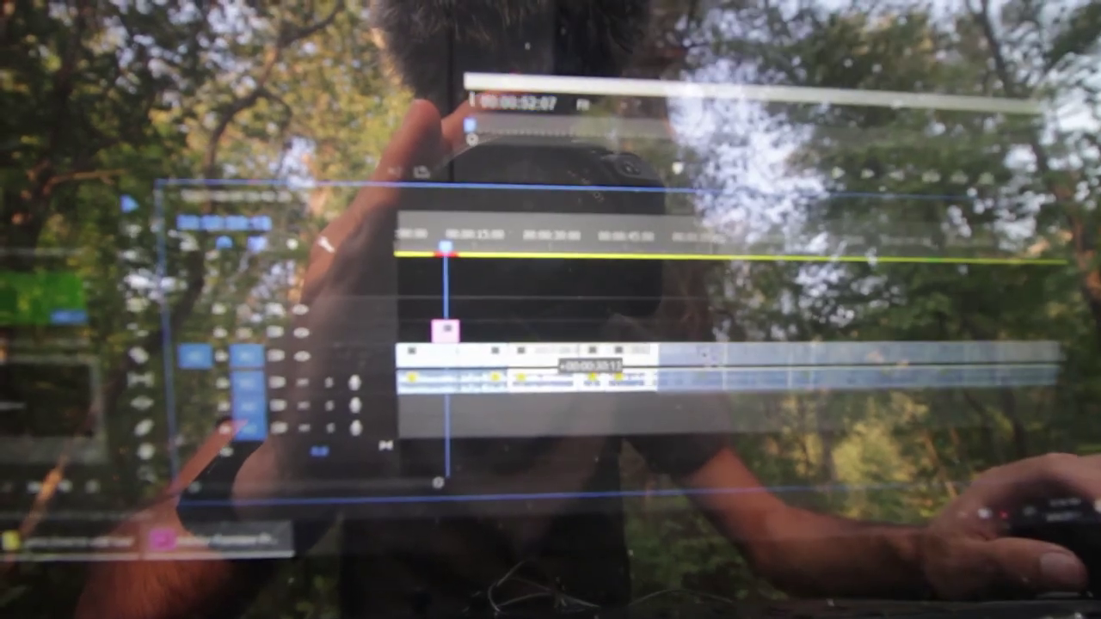
pyautogui.moveTo(707, 354); pyautogui.dragTo(705, 358)
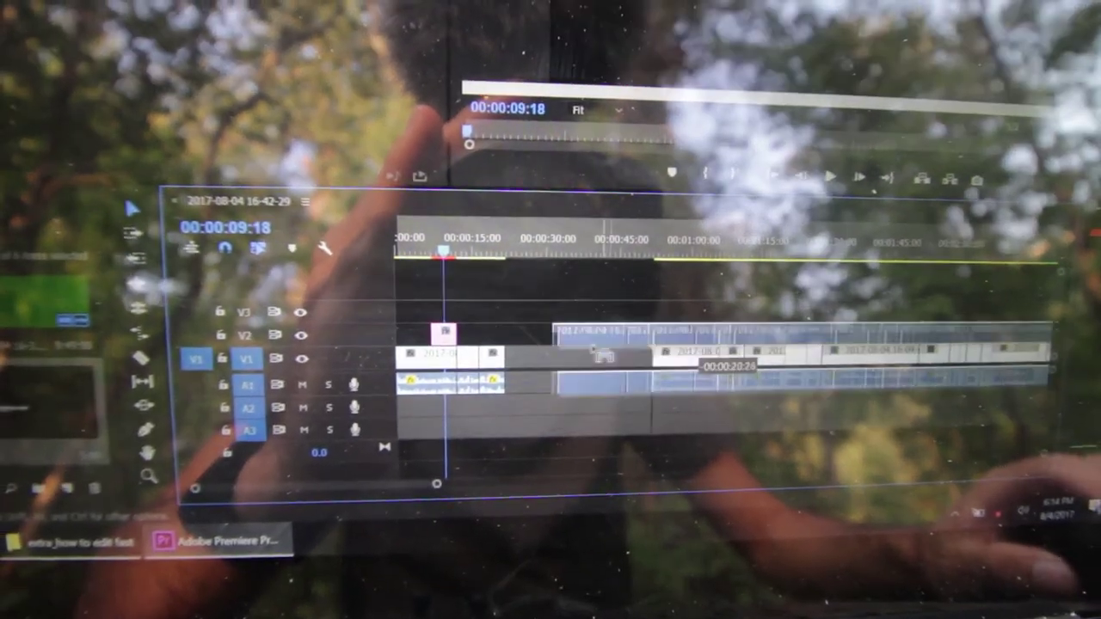
pyautogui.moveTo(593, 365); pyautogui.dragTo(536, 370)
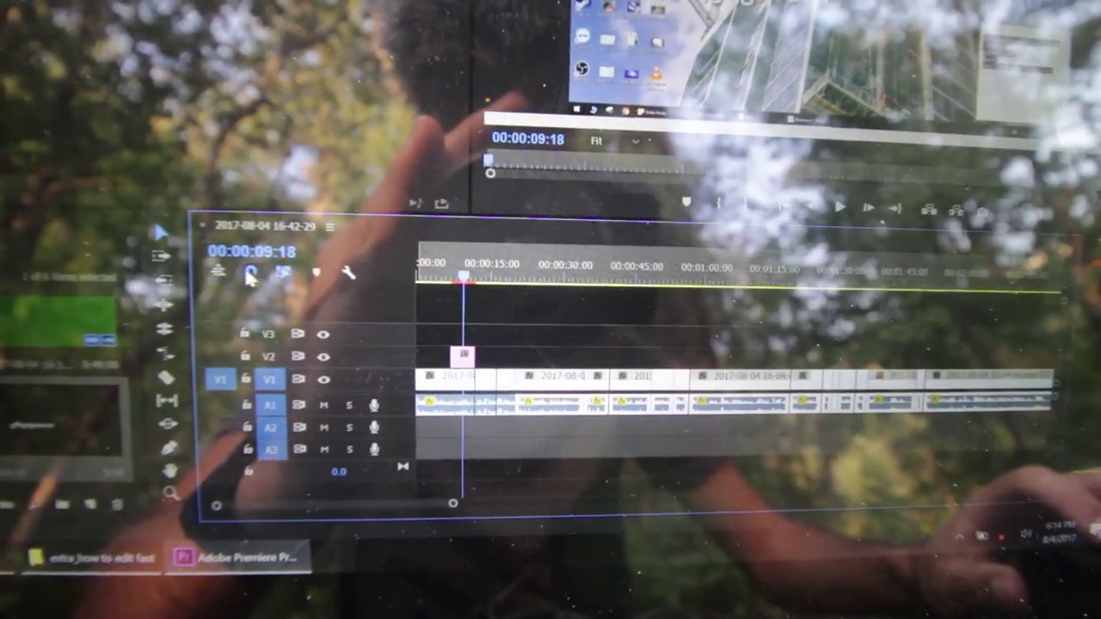